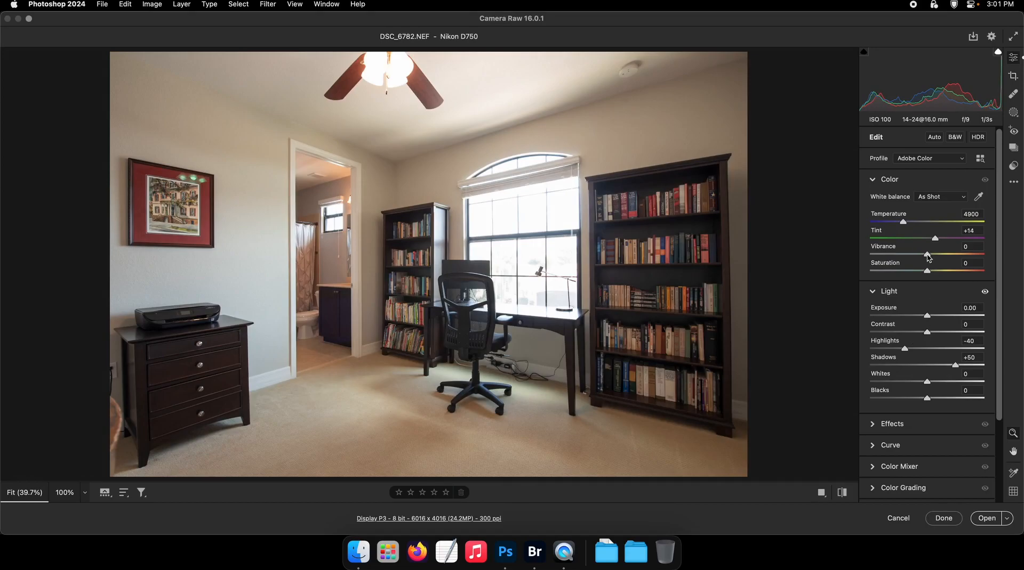
Set temperature 4650, vibrance -8, saturation -5, exposure +0.20 and contrast +22 on the bright office frame, then open it in Photoshop
left_click_drag(927, 318, 930, 322)
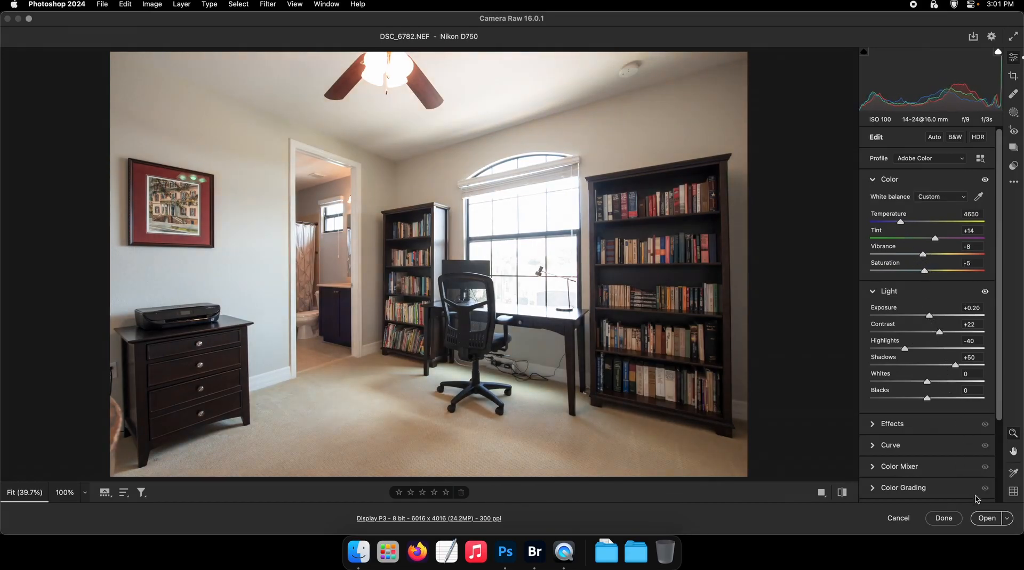
left_click(985, 518)
Save the document as Office.psd in the Psd folder in Photoshop format
key("super+s")
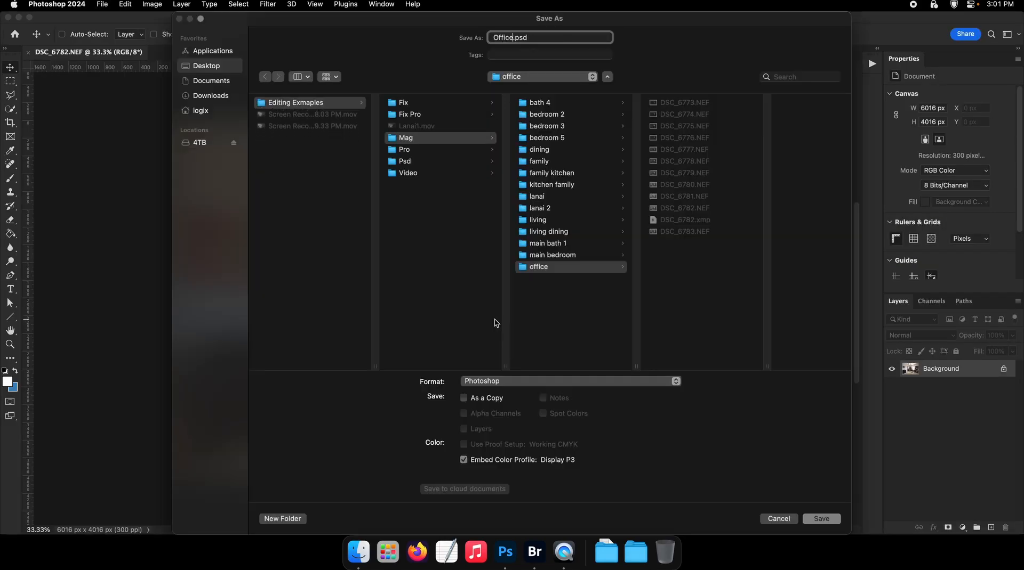
left_click(432, 163)
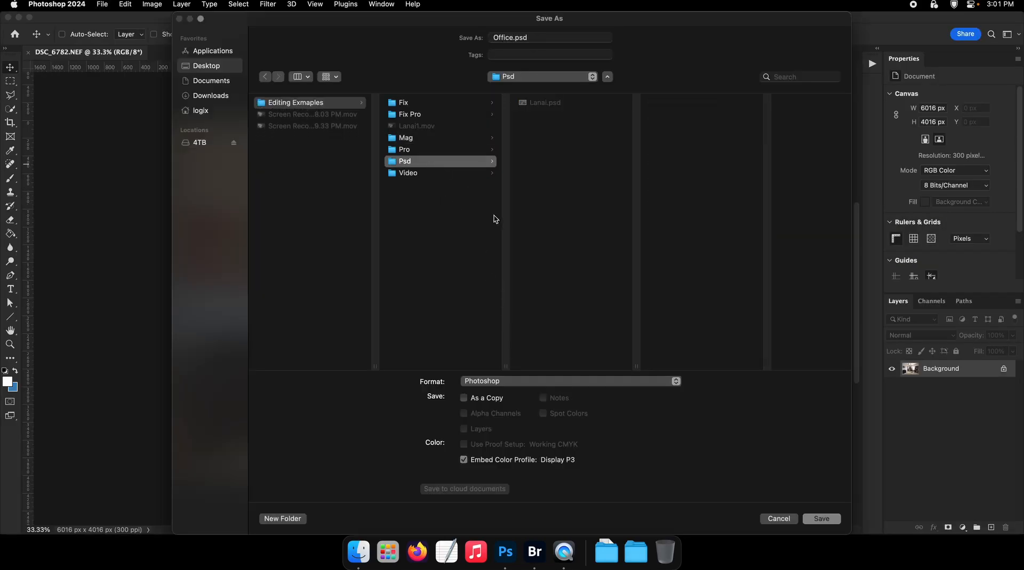
left_click(821, 519)
Switch to Bridge and review the frames darker than DSC_6782.NEF in full-screen preview
left_click(534, 552)
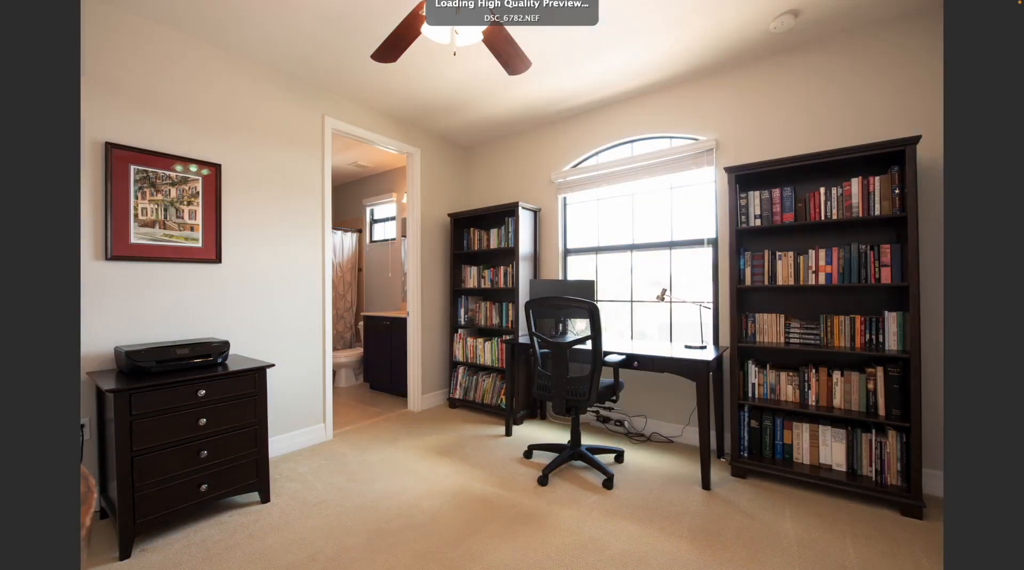
key("Left")
key("Left")
key("Left")
key("Right")
key("Right")
key("space")
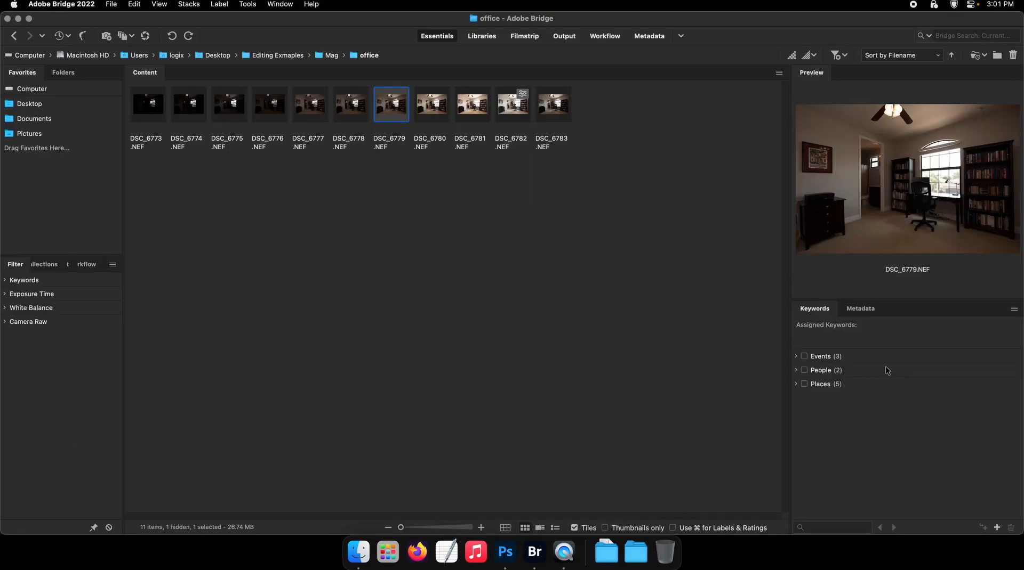
Compare the office exposures full screen for window detail and open DSC_6778.NEF in Camera Raw
key("space")
key("Left")
key("Left")
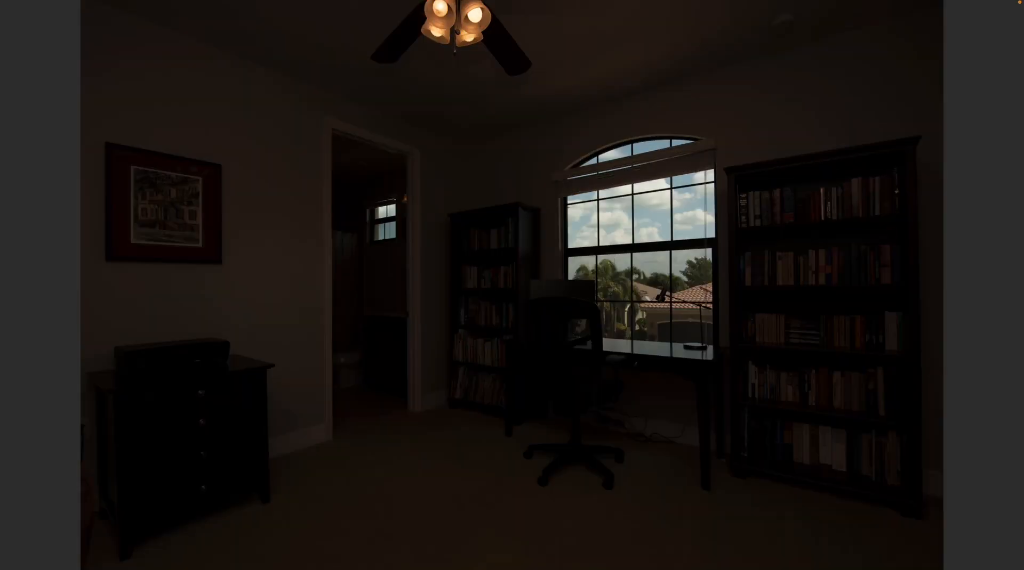
key("Right")
key("Right")
key("Right")
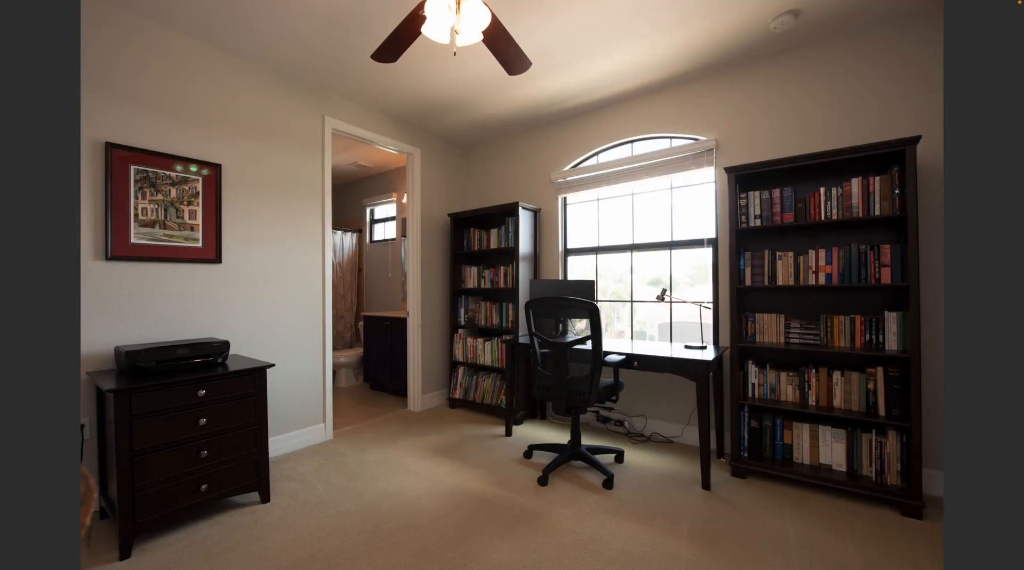
key("Right")
key("Left")
key("Left")
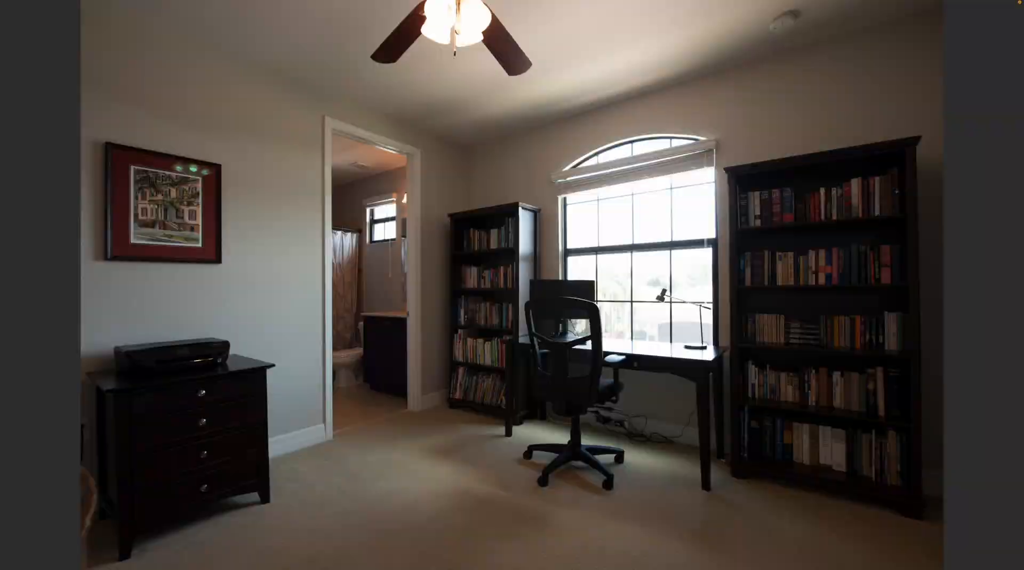
key("Right")
key("Right")
key("Right")
key("Right")
key("Right")
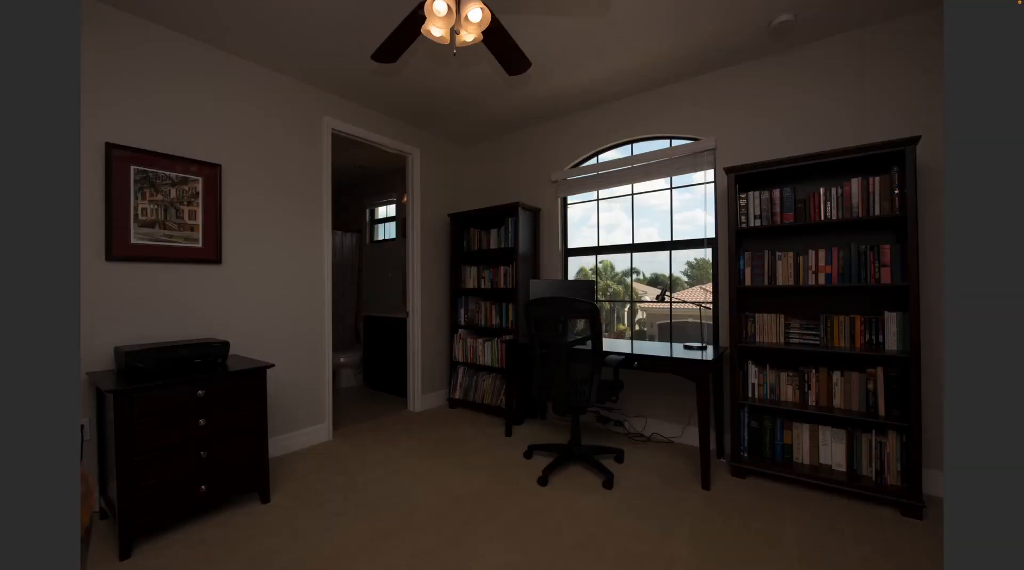
key("Right")
key("Right")
key("Left")
key("Left")
key("Right")
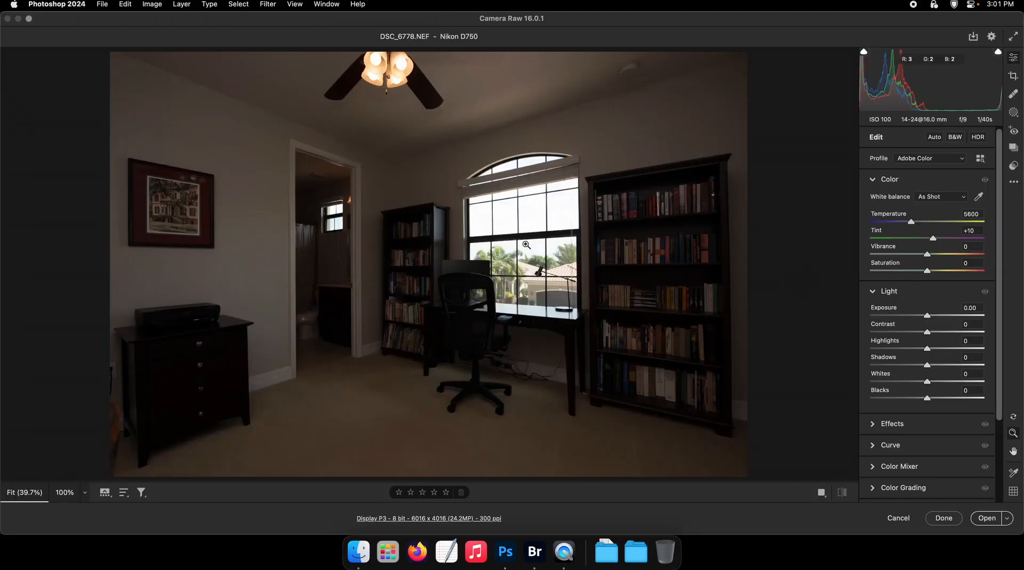
Inspect the window and ceiling fan up close, and set the shadows to +73
scroll(564, 239, "up", 3)
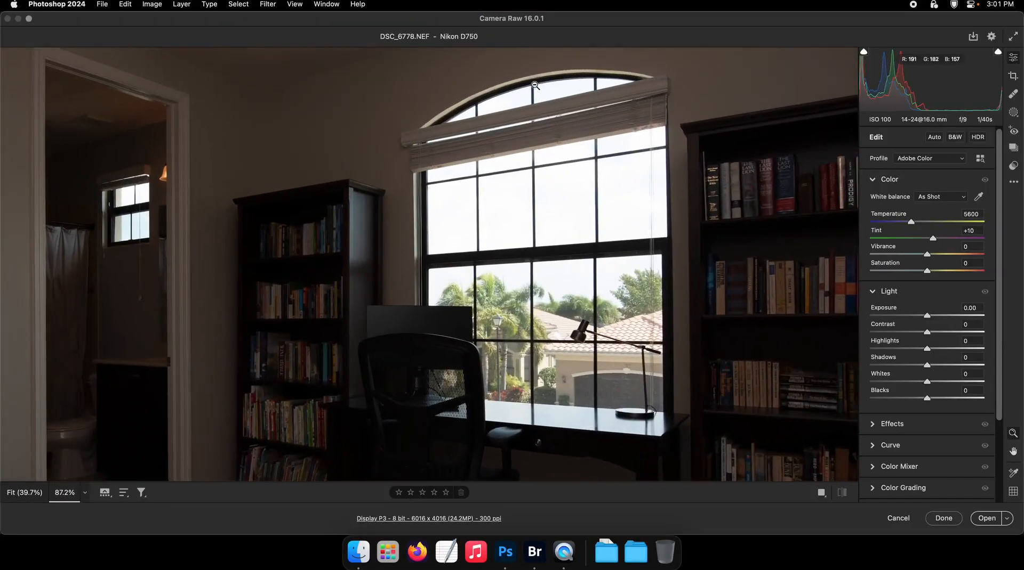
scroll(569, 316, "down", 3)
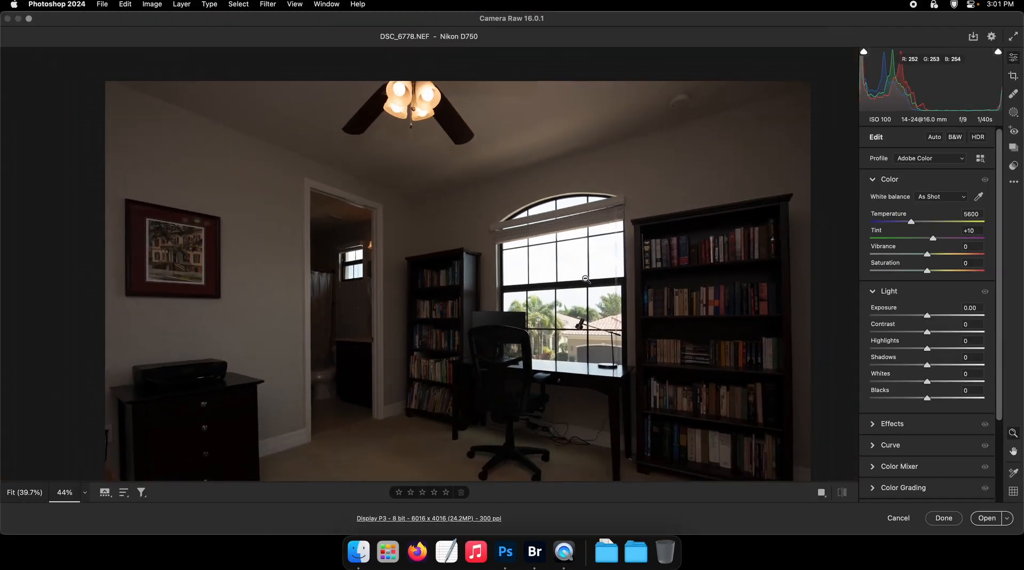
scroll(592, 277, "down", 2)
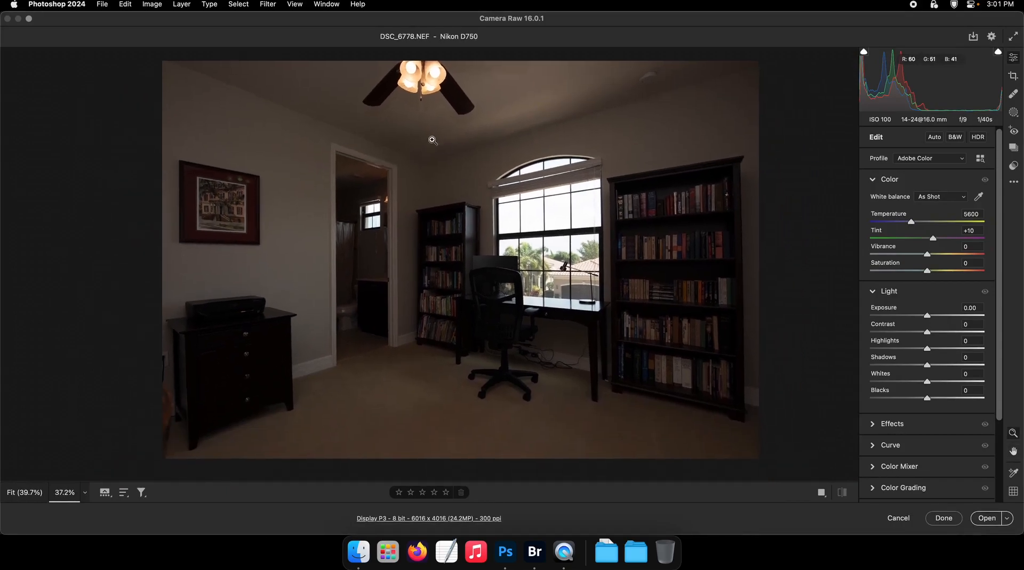
scroll(399, 106, "up", 6)
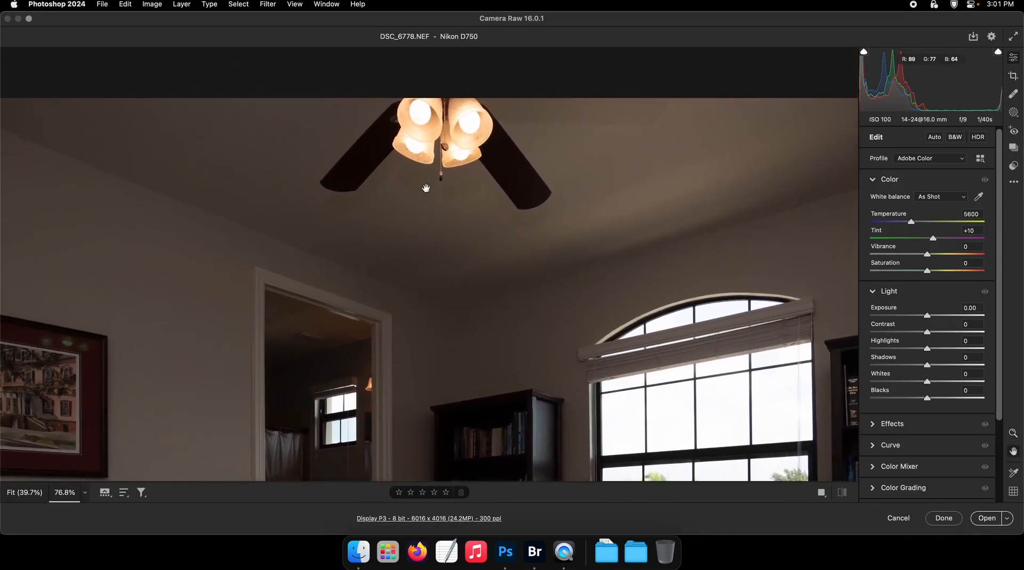
scroll(387, 138, "down", 5)
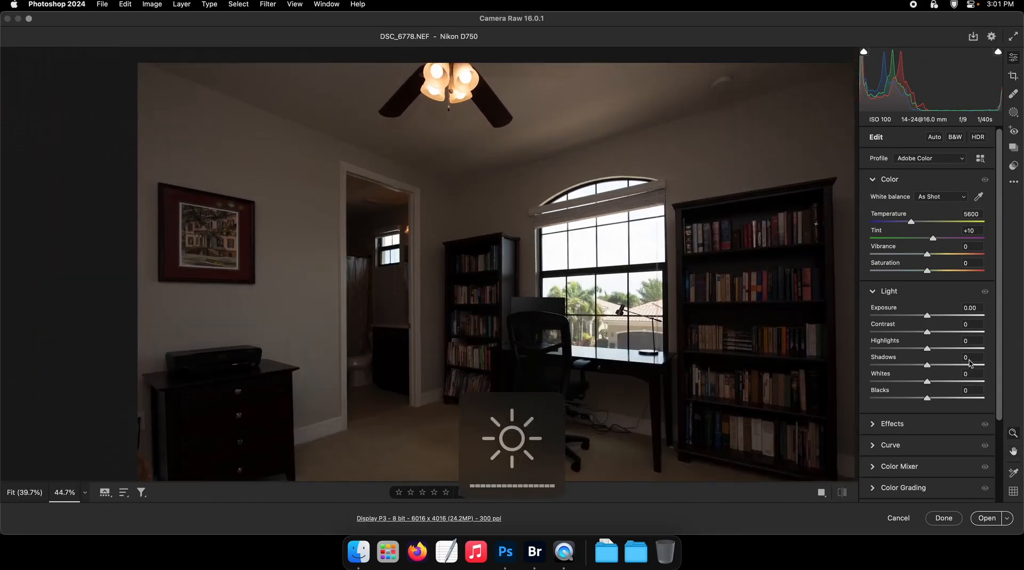
left_click(969, 365)
scroll(800, 229, "up", 3)
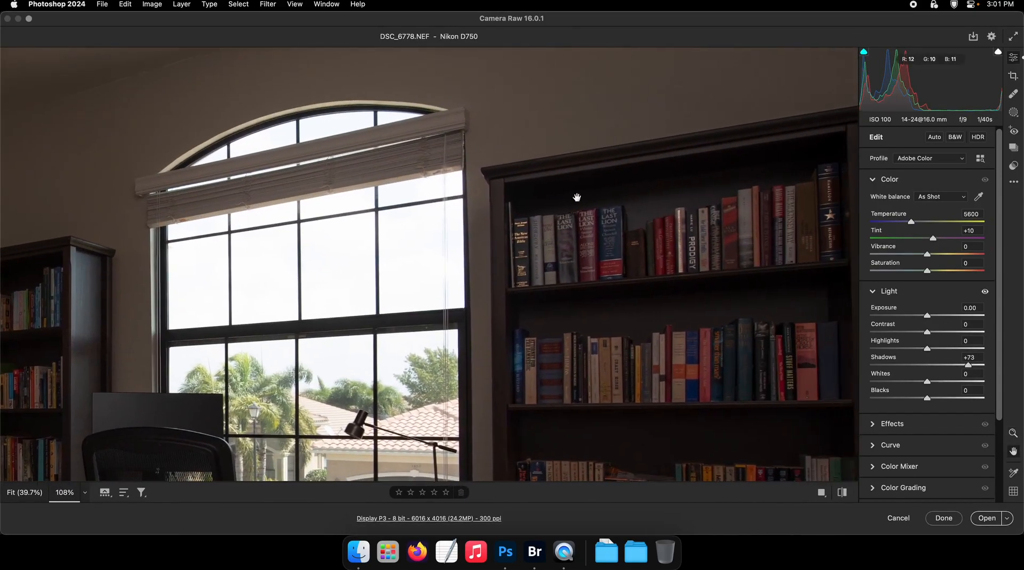
scroll(629, 197, "down", 4)
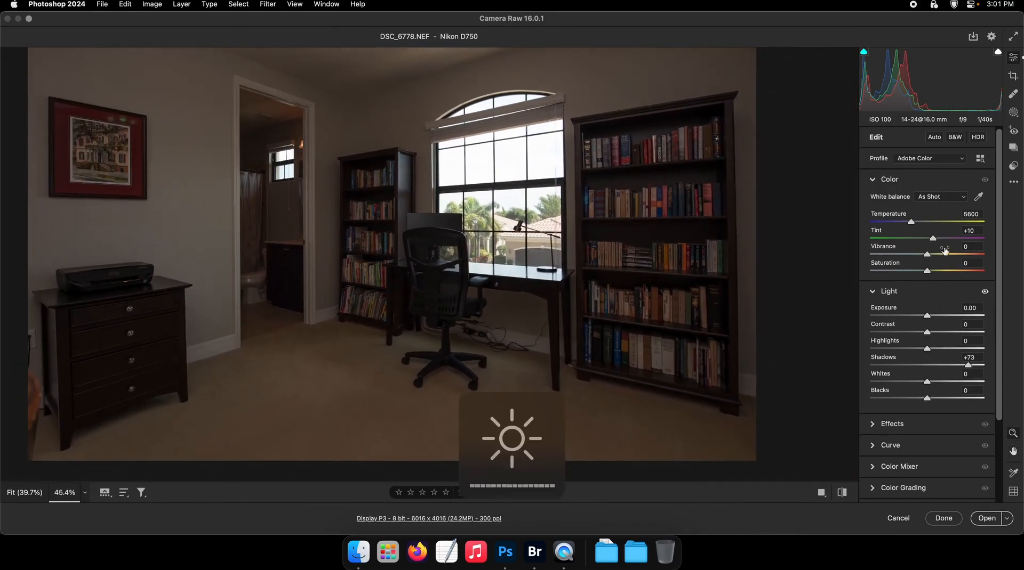
Set highlights to -45, exposure to +1.10, contrast to +18, temperature to 5350, vibrance to -8 and saturation to -3
left_click_drag(927, 348, 901, 349)
left_click_drag(926, 315, 933, 315)
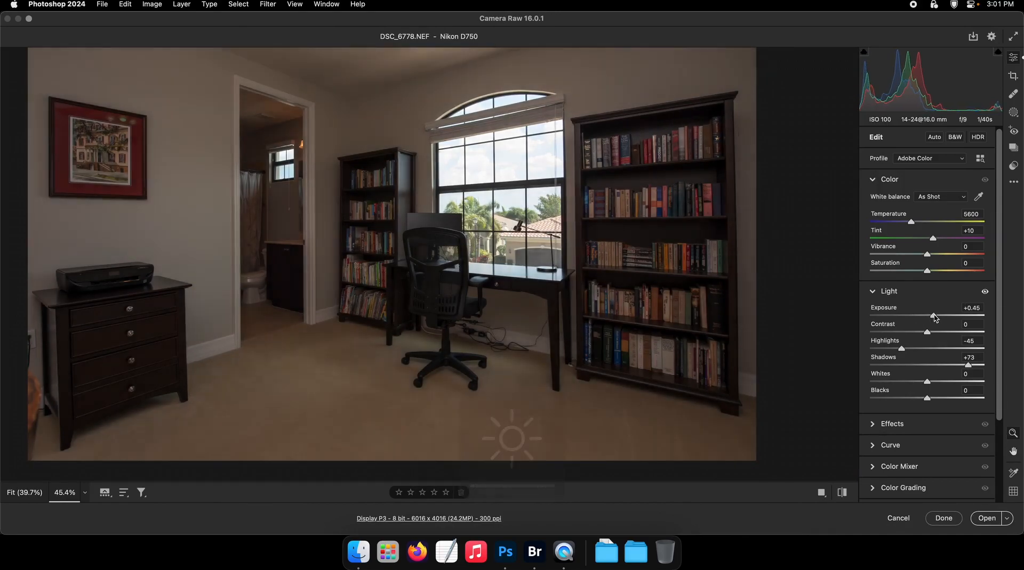
left_click_drag(709, 210, 695, 252)
scroll(695, 252, "down", 1)
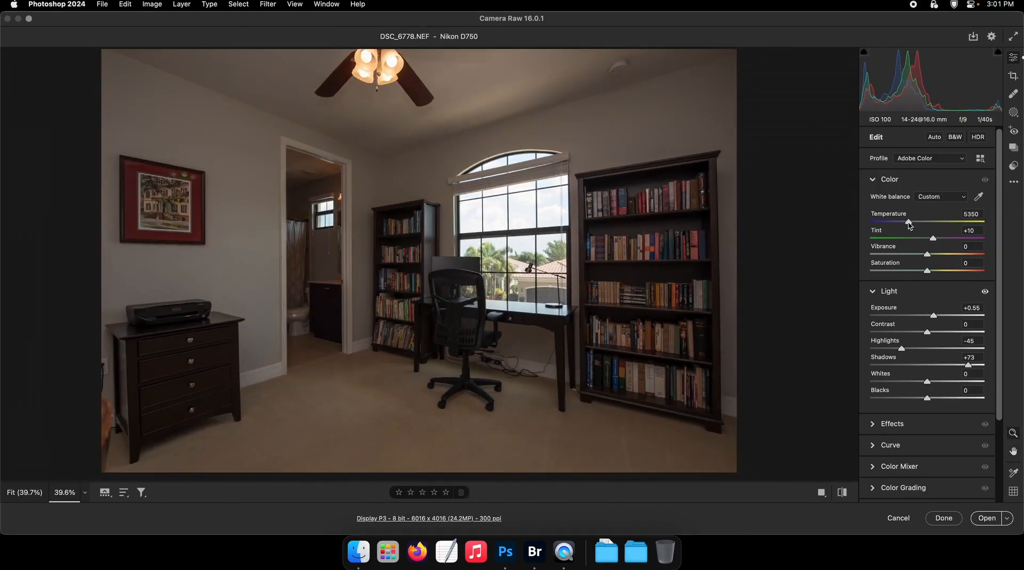
left_click_drag(933, 316, 936, 333)
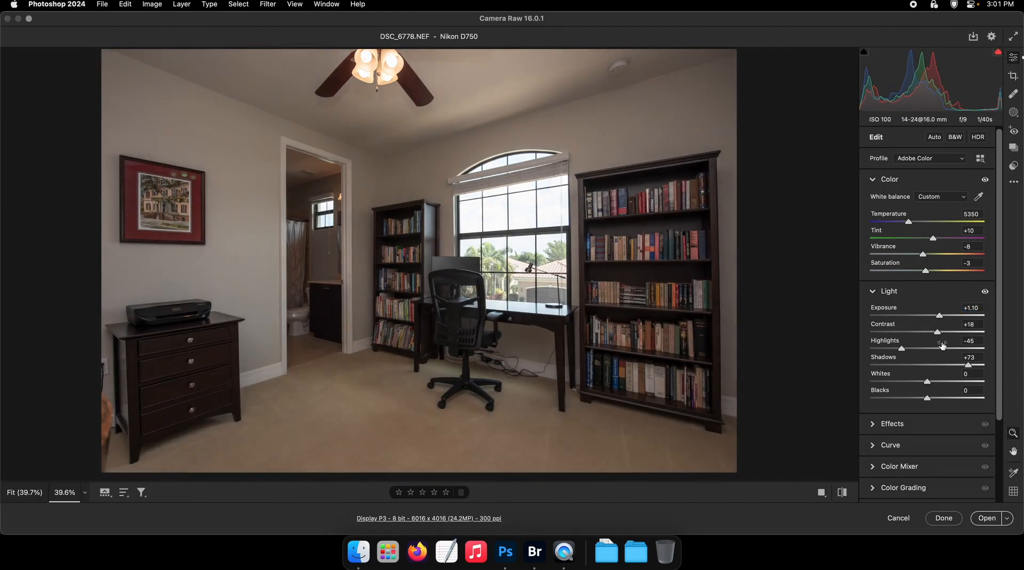
Open the adjusted DSC_6778.NEF, copy it into Office.psd as a new layer, and move it toward alignment with the background
left_click(986, 518)
left_click_drag(226, 58, 274, 178)
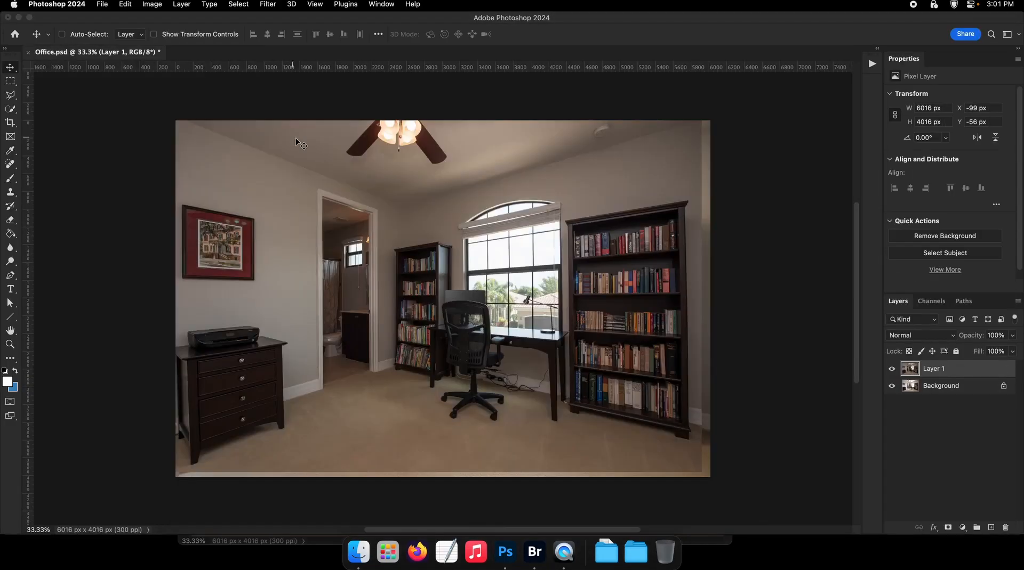
mouse_move(297, 141)
left_mouse_down()
mouse_move(320, 131)
mouse_move(308, 146)
left_mouse_up()
Save Office.psd and close the DSC_6778.NEF document
key("super+s")
left_click(688, 541)
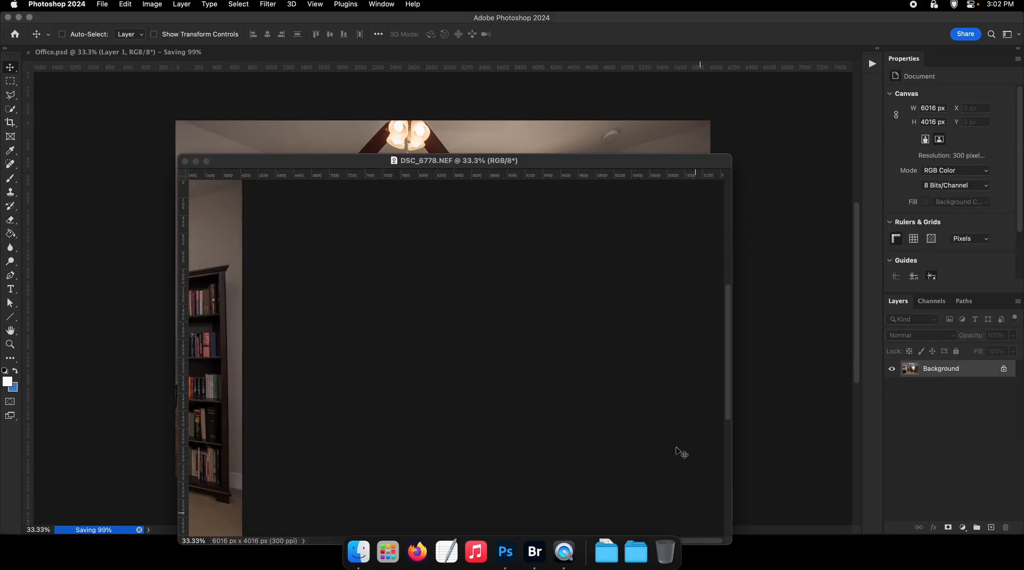
key("super+w")
left_click(515, 220)
Switch to Bridge and examine the window view in a darker exposure full screen at 100%
left_click(545, 551)
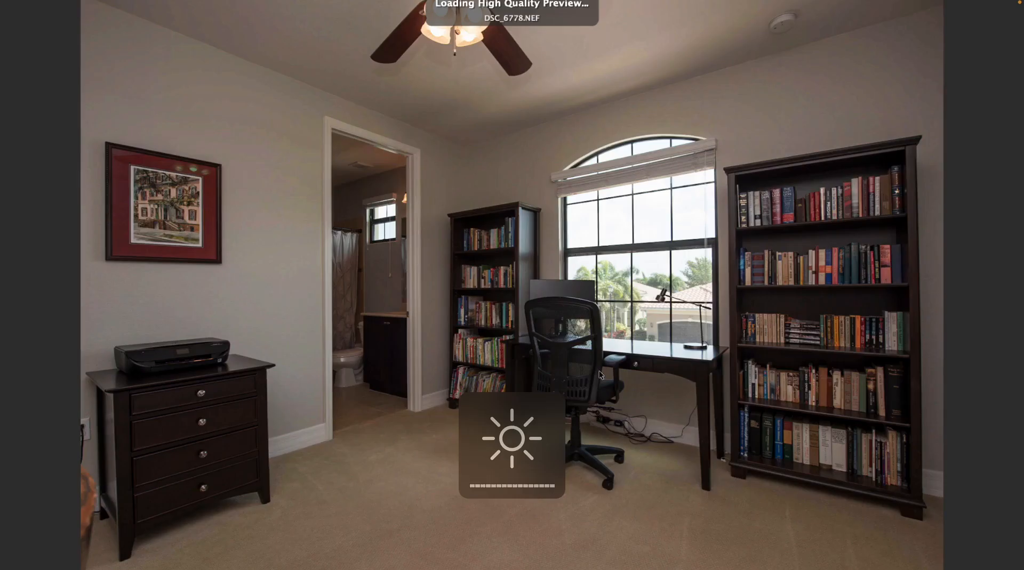
key("Right")
key("Right")
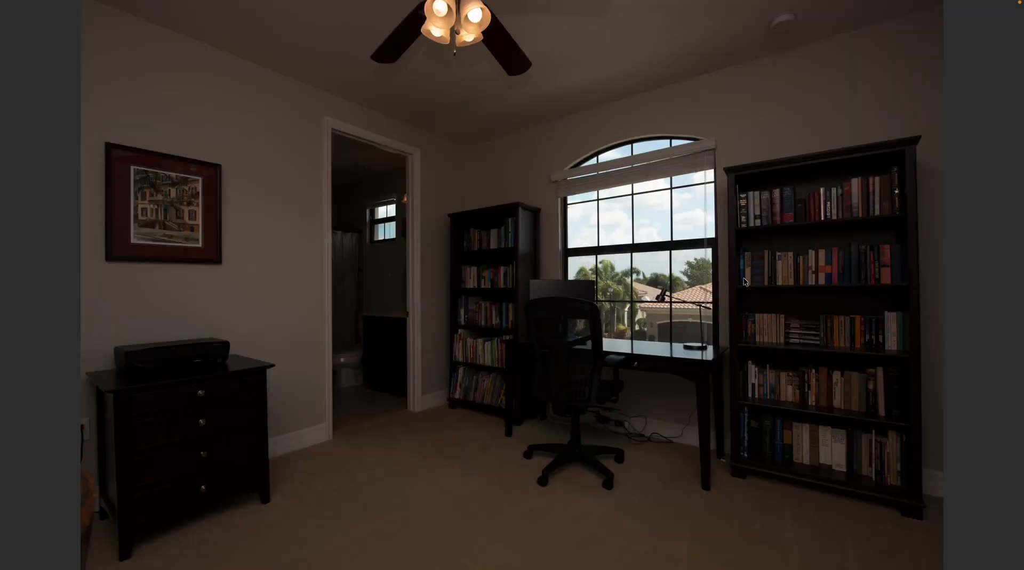
left_click(779, 279)
left_click_drag(895, 261, 663, 288)
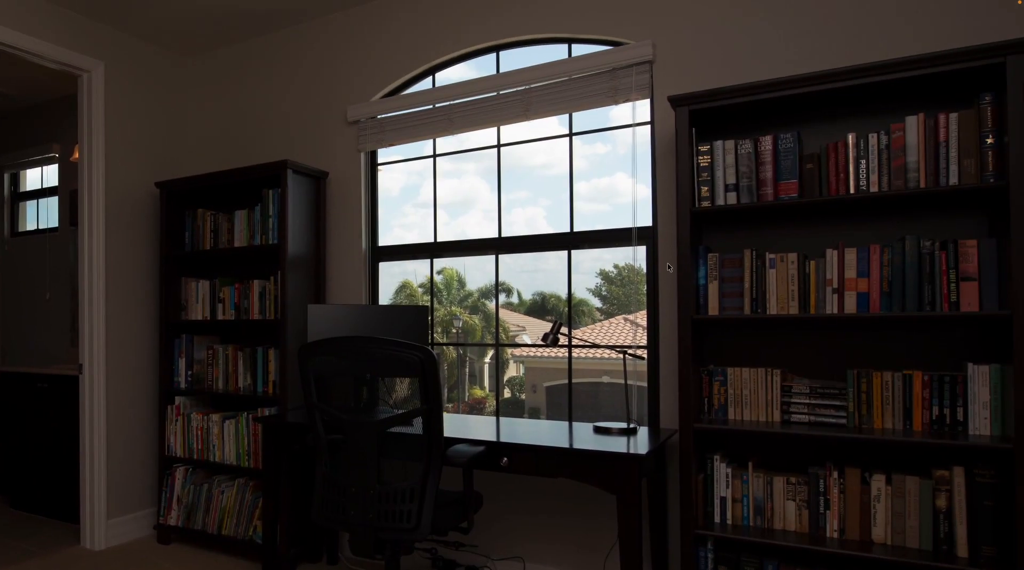
scroll(635, 264, "up", 2)
scroll(586, 270, "down", 2)
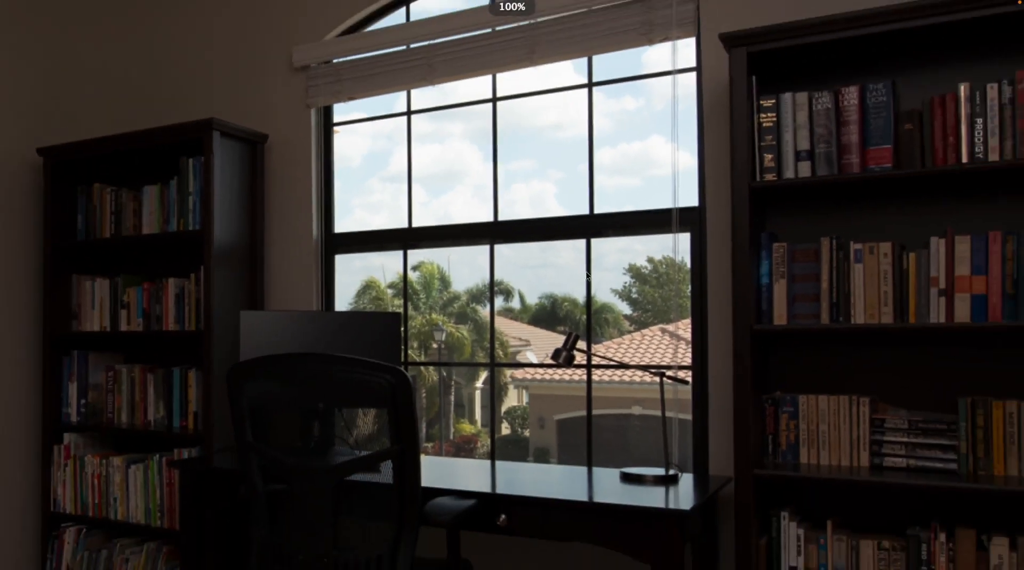
Compare the window view across the darkest exposures and open DSC_6777.NEF in Camera Raw
key("Right")
key("Right")
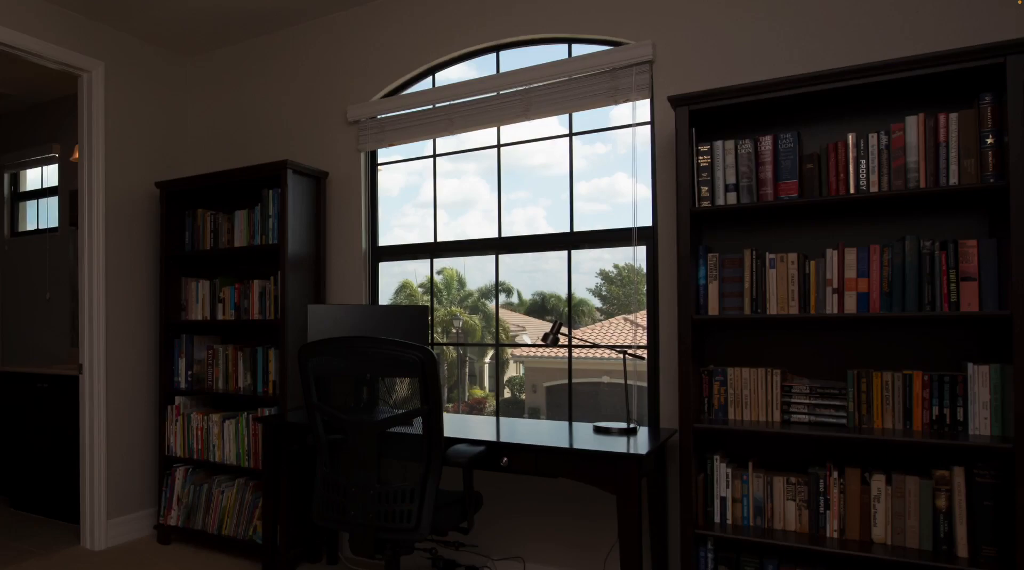
key("Right")
key("Right")
key("Right")
key("Left")
key("Left")
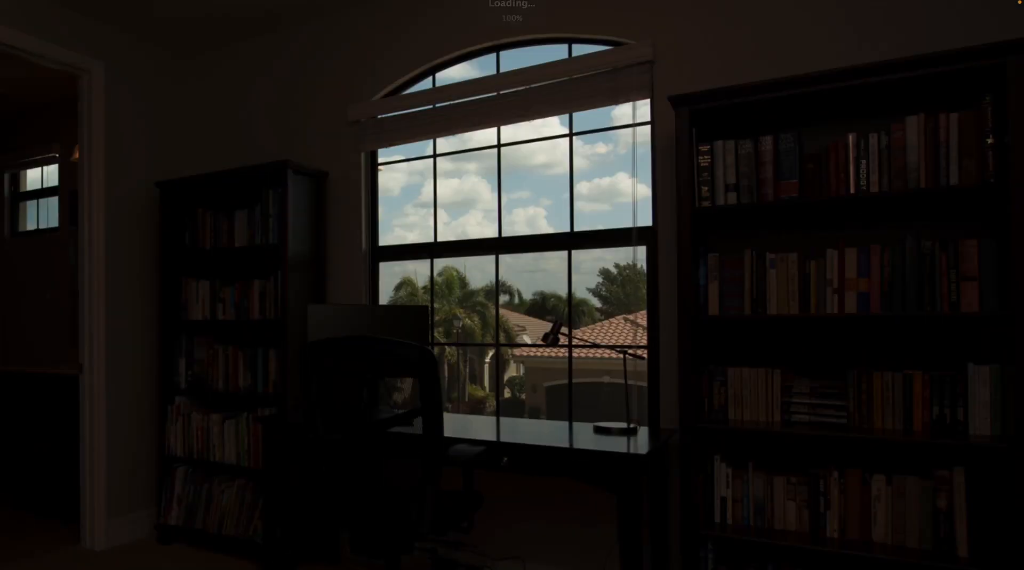
key("Left")
key("Right")
key("Right")
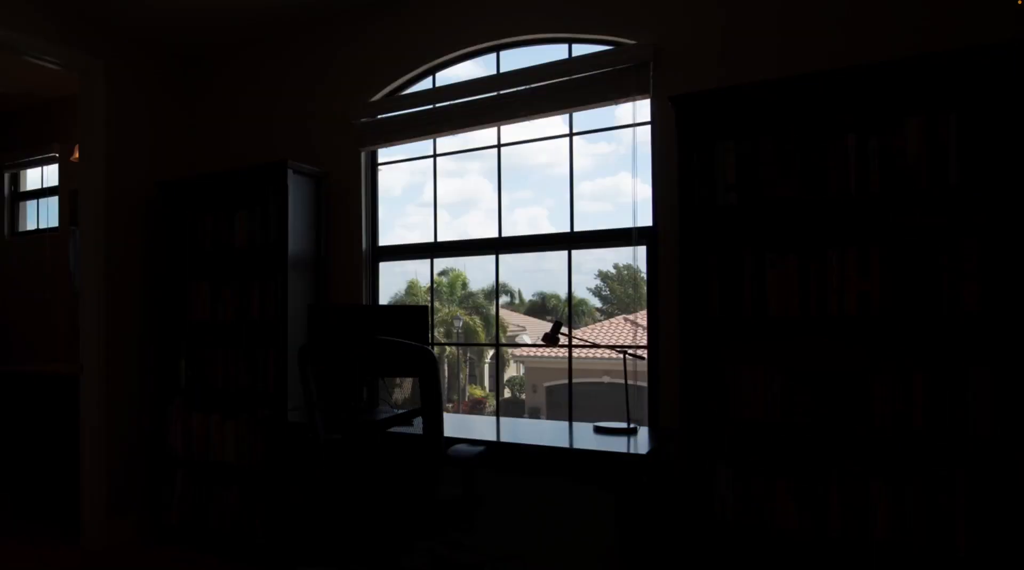
key("F2")
key("Right")
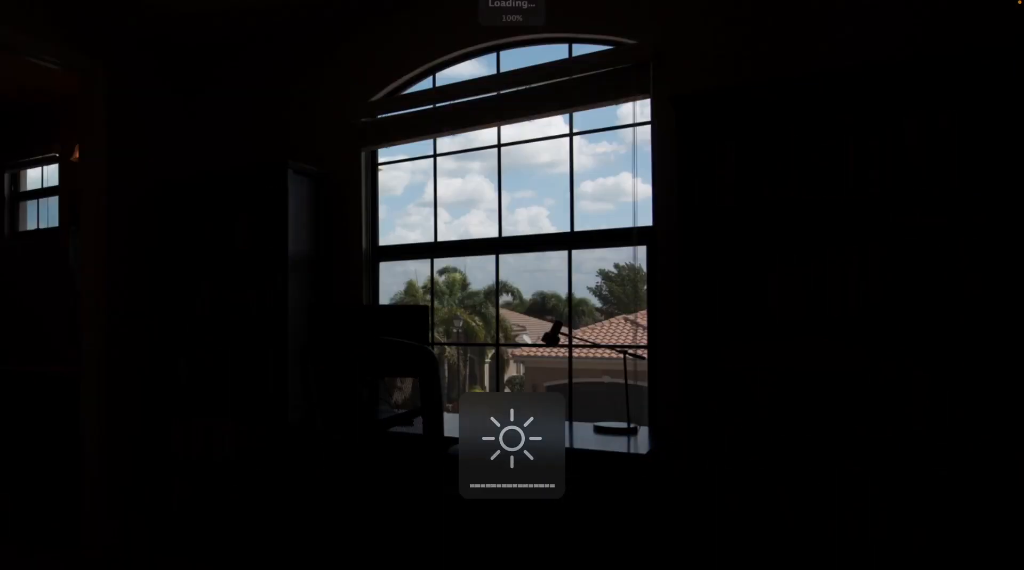
key("Left")
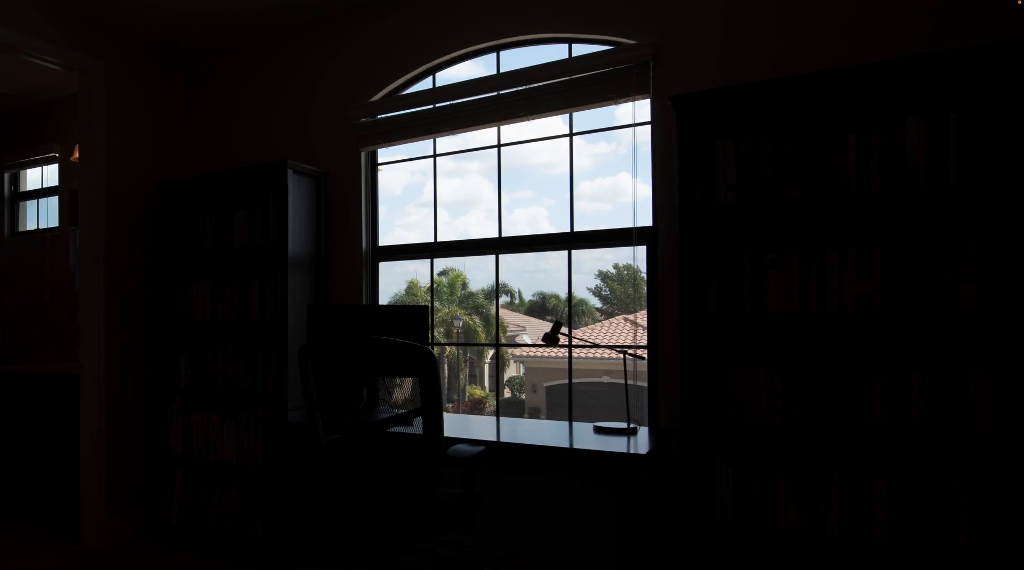
key("Left")
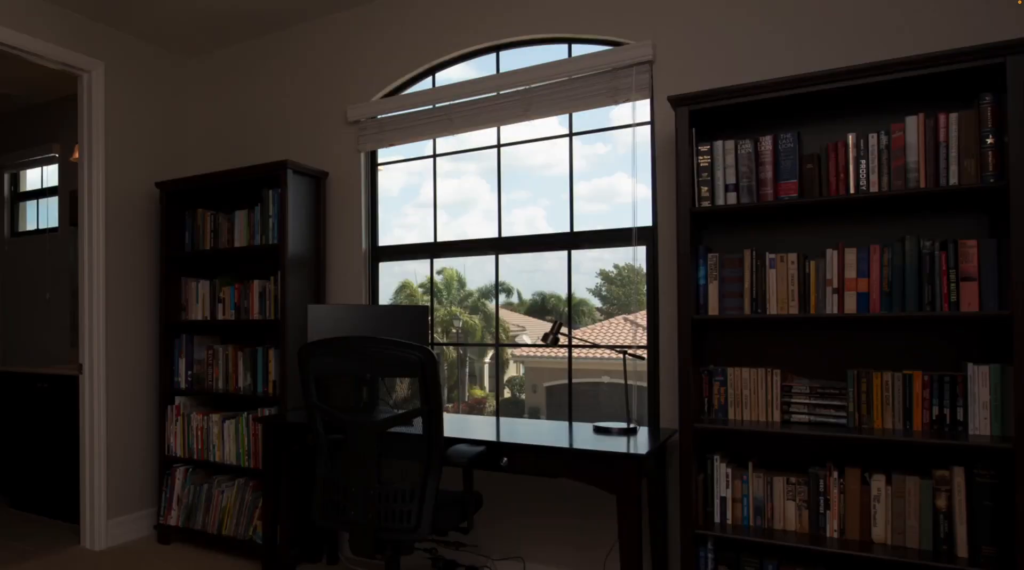
key("Left")
key("Right")
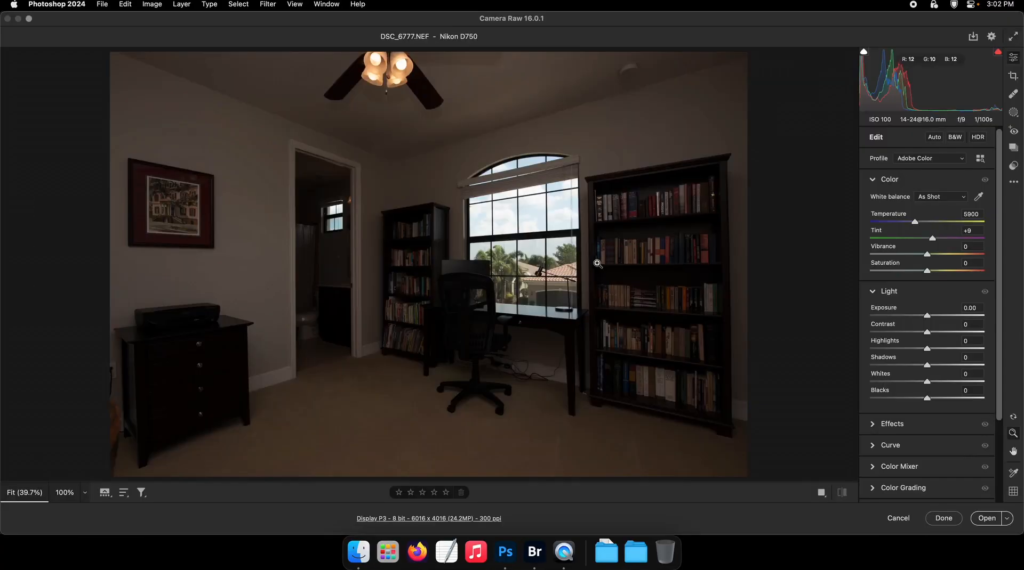
Adjust DSC_6777.NEF to Temperature 5250, Tint +17, Vibrance +32, Saturation +33, Exposure +0.75, Highlights -58 and Shadows +47
left_click_drag(490, 235, 508, 235)
left_click_drag(927, 365, 938, 319)
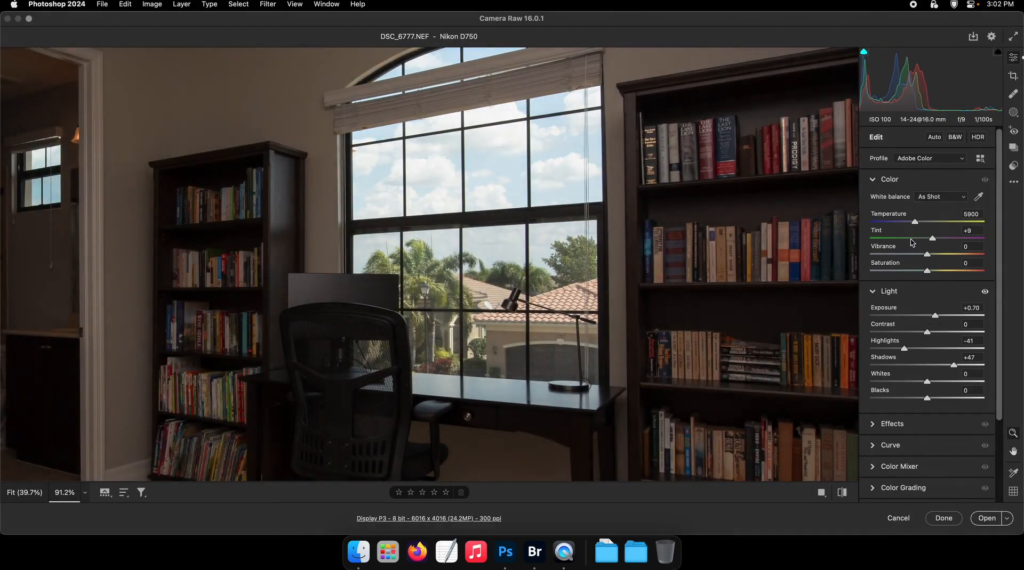
mouse_move(930, 254)
left_mouse_down()
mouse_move(945, 254)
mouse_move(931, 272)
left_mouse_up()
left_click_drag(931, 319, 936, 318)
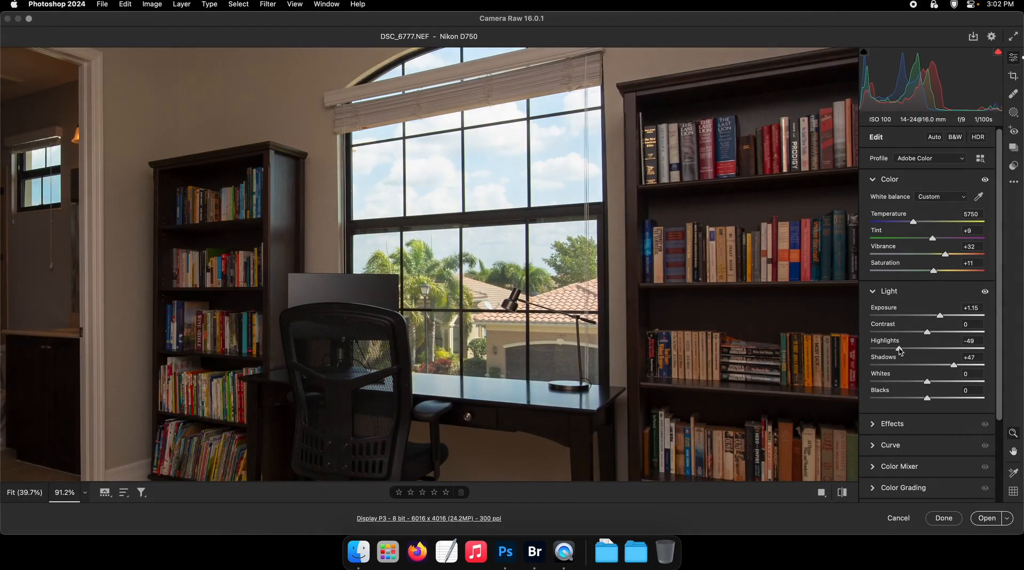
left_click_drag(904, 348, 895, 349)
left_click_drag(940, 318, 935, 317)
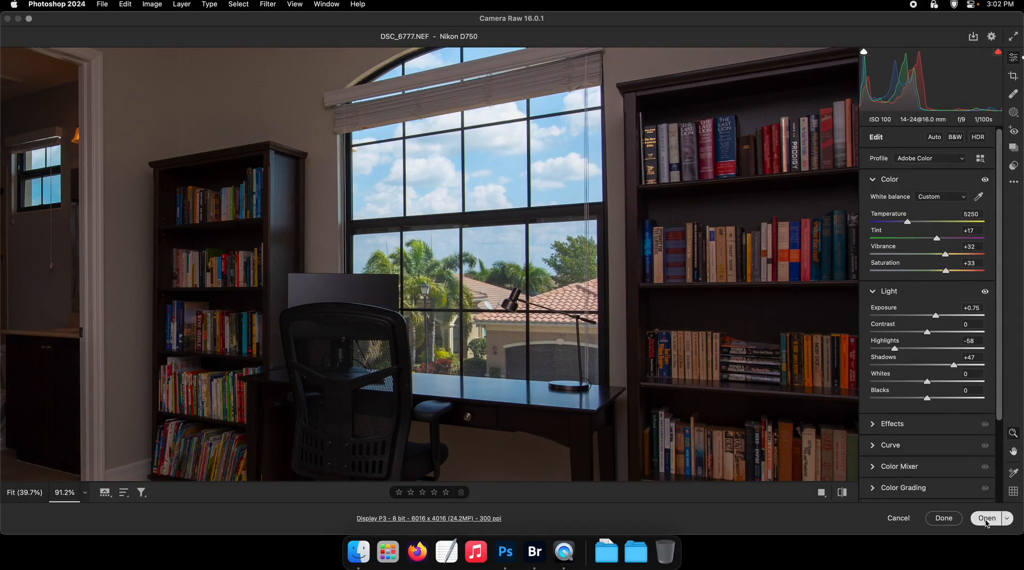
Open the developed DSC_6777.NEF, copy it into Office.psd as a new layer aligned with the canvas, and close the source document
left_click(986, 518)
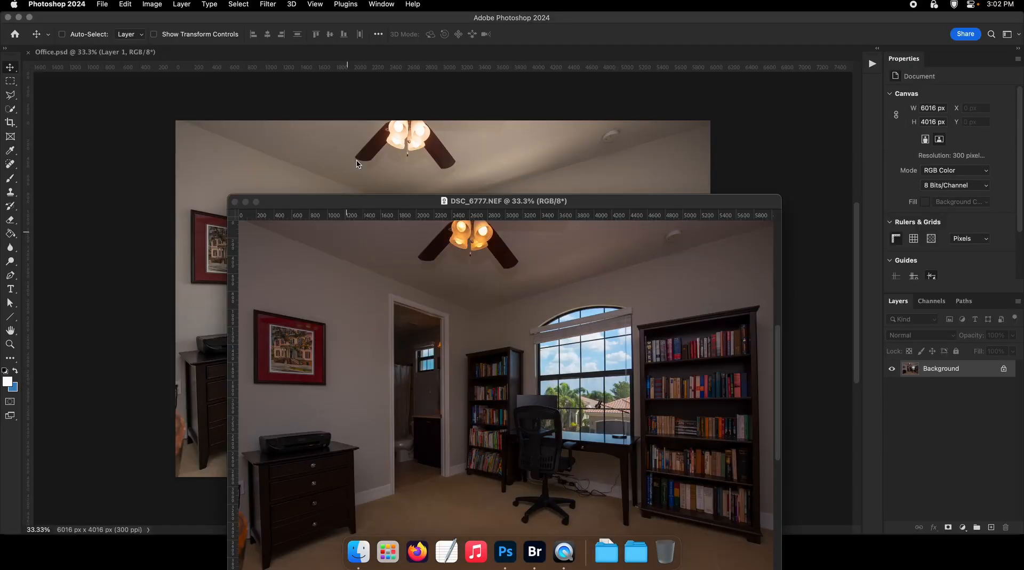
left_click_drag(358, 164, 344, 153)
left_click_drag(343, 153, 312, 142)
left_click(728, 557)
key("super+w")
left_click(540, 223)
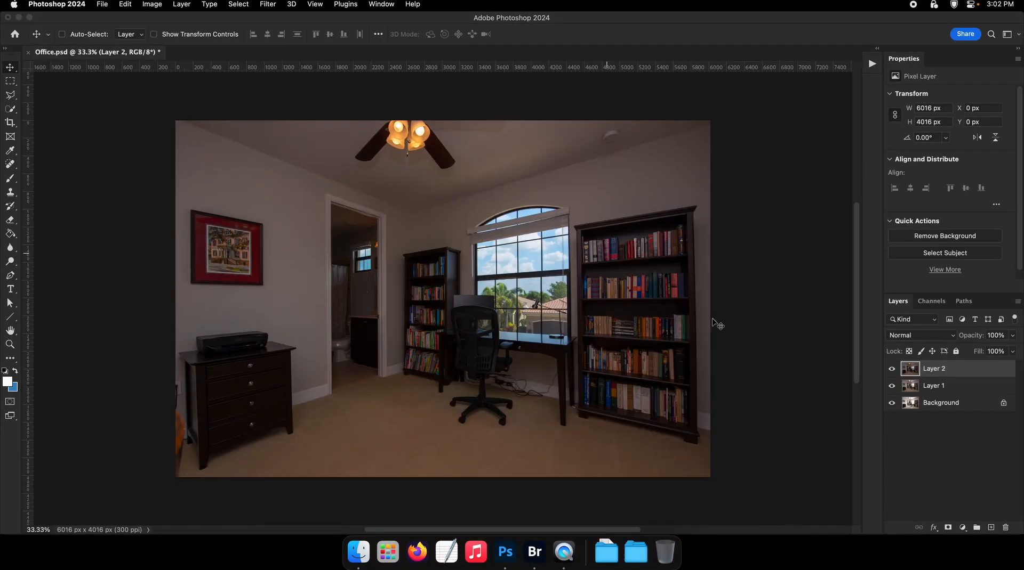
Hide Layer 2 and make Layer 1 the active layer
left_click(892, 371)
left_click(893, 389)
left_click(893, 389)
key("XF86MonBrightnessUp")
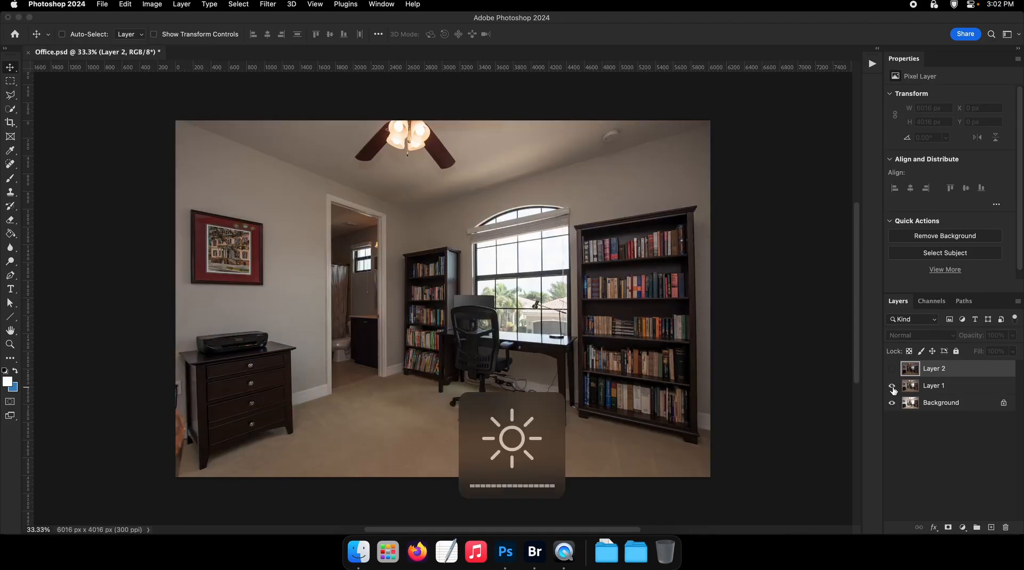
left_click(947, 528)
key("super+z")
left_click(935, 387)
Resize the image proportionally to a width of 4096 pixels
left_click(238, 4)
mouse_move(153, 4)
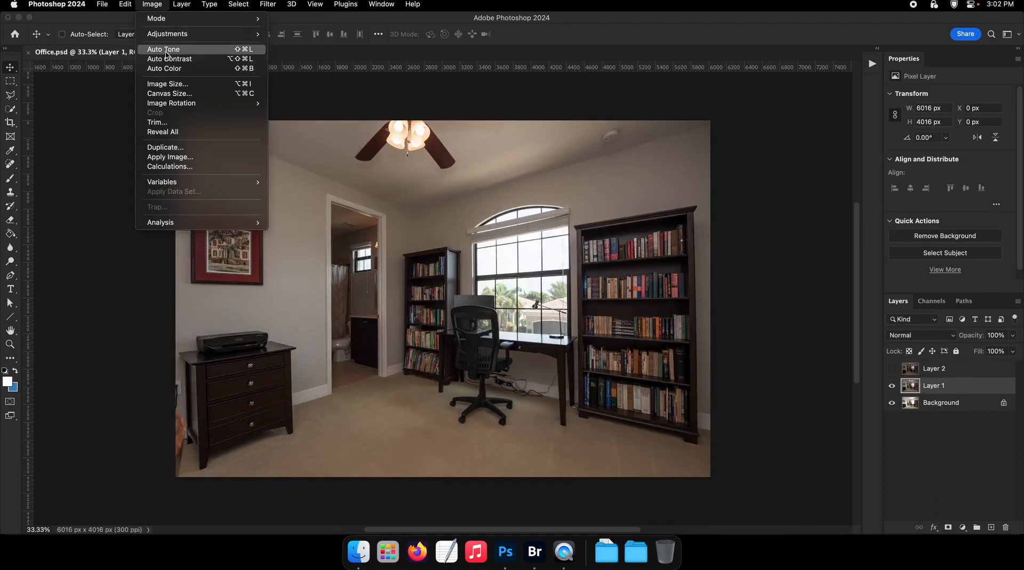
left_click(165, 86)
type("4096")
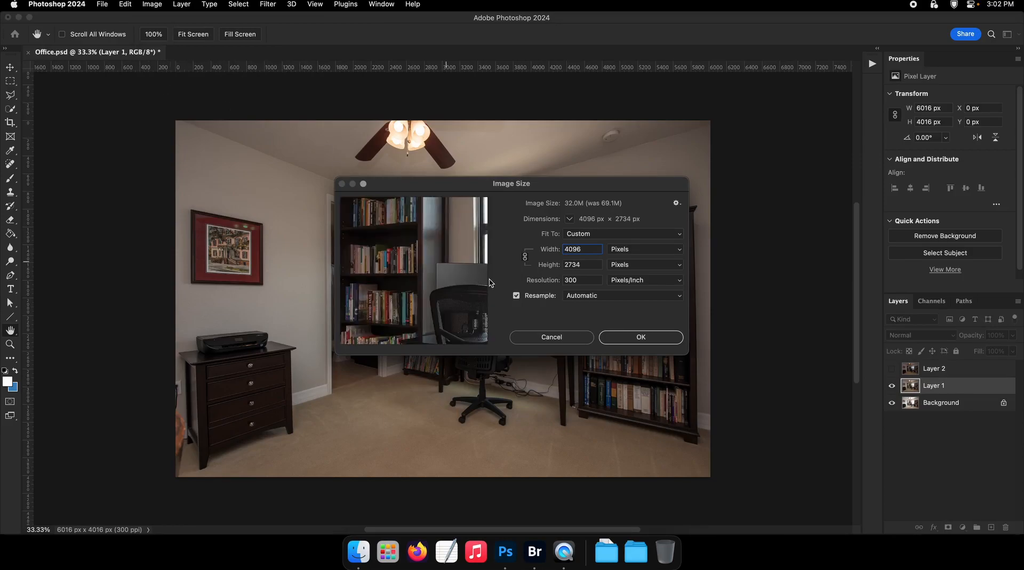
key("Return")
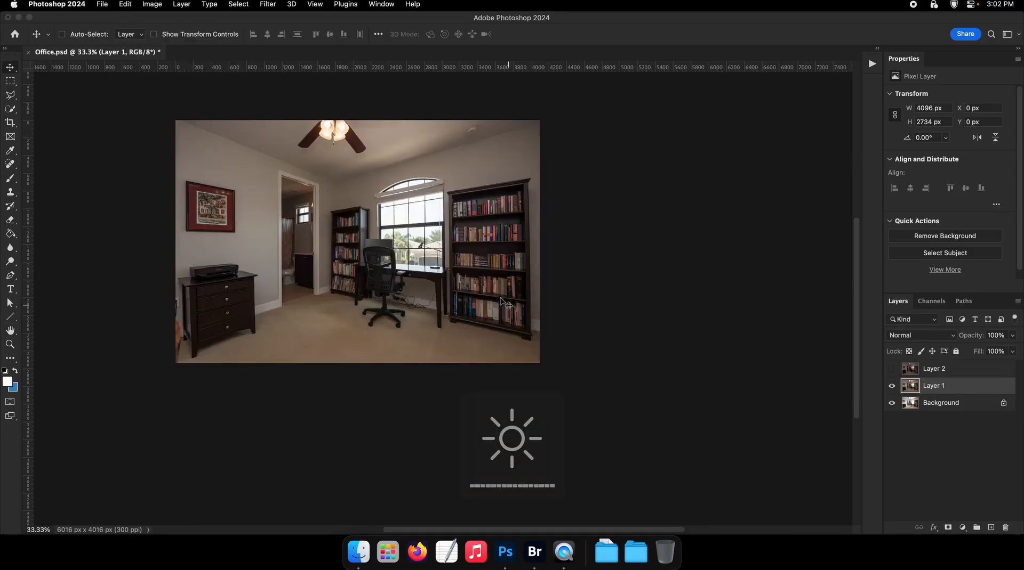
Add a layer mask to Layer 1 and fill it with black using the Paint Bucket
left_click(947, 528)
key("g")
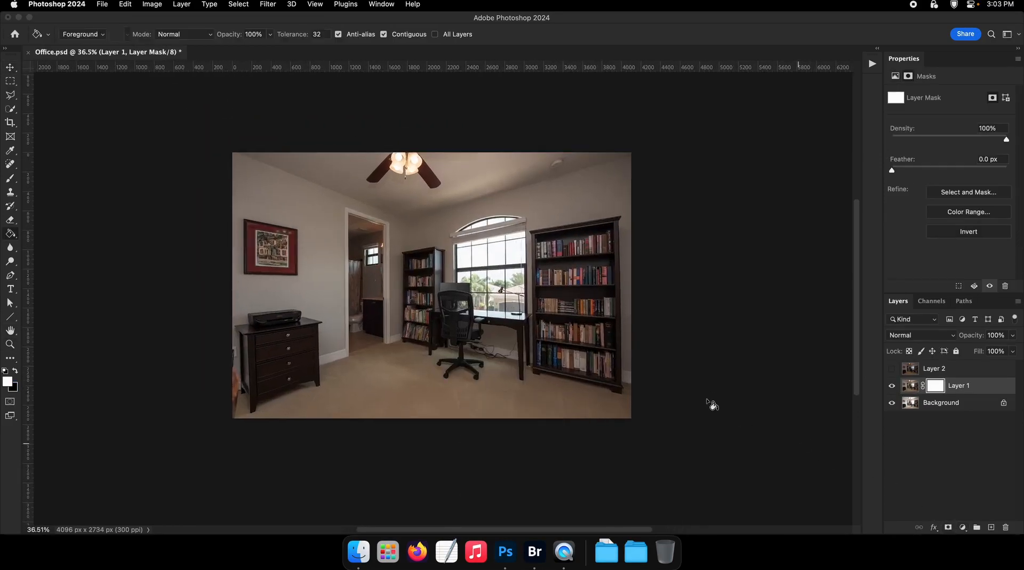
key("x")
left_click(560, 341)
Paint white across the room on Layer 1's mask with a very large soft brush at 30% opacity and 30% flow
key("b")
mouse_move(465, 304)
left_mouse_down()
mouse_move(505, 297)
mouse_move(478, 298)
mouse_move(473, 232)
left_mouse_up()
right_click(505, 297)
double_click(575, 441)
key("x")
left_click_drag(432, 305, 631, 205)
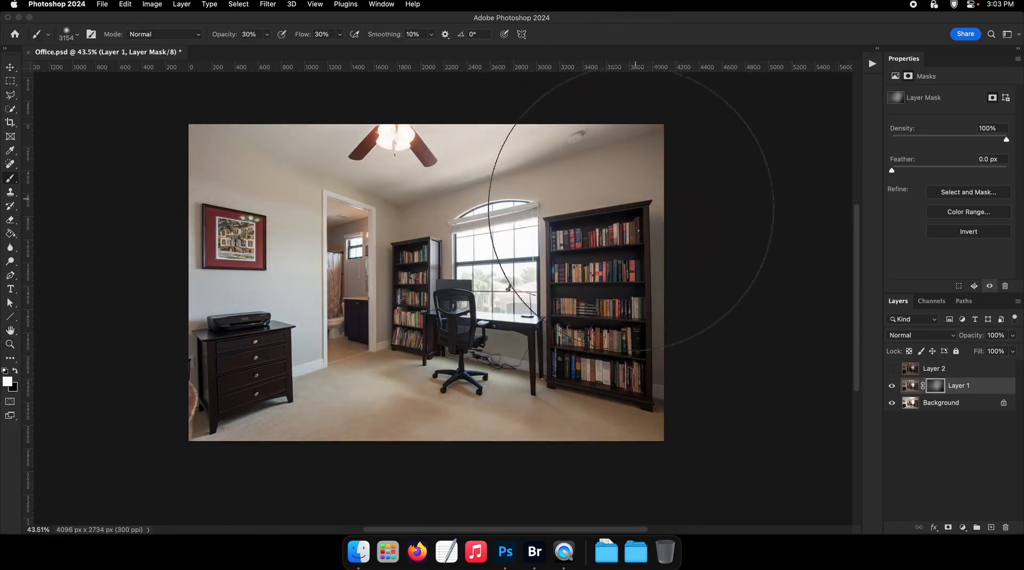
Paint more white on Layer 1's mask over the window area and carpet with a smaller soft brush
left_click_drag(573, 226, 537, 219)
left_click_drag(504, 317, 482, 309)
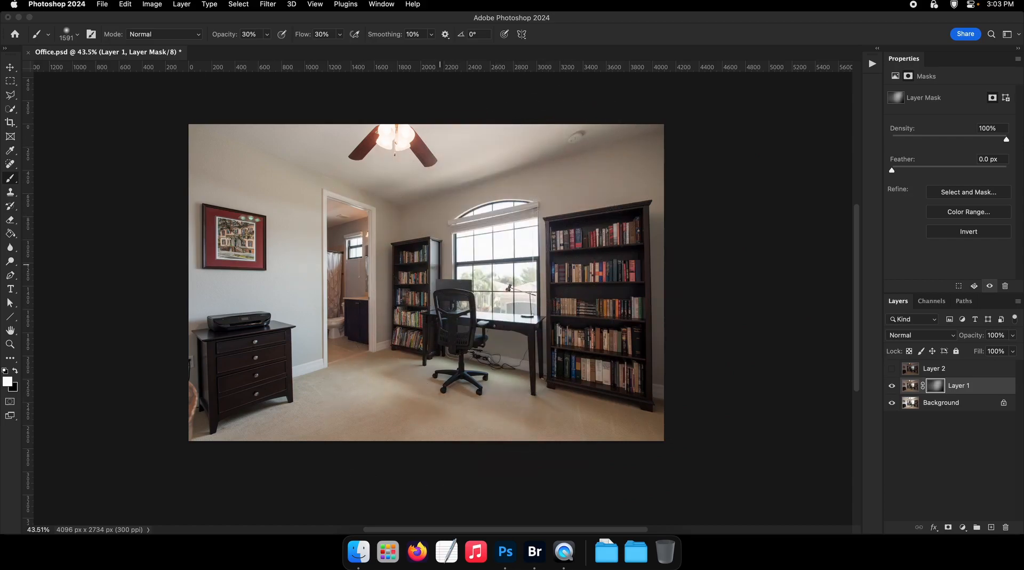
left_click_drag(532, 405, 543, 404)
mouse_move(471, 384)
left_mouse_down()
mouse_move(526, 422)
mouse_move(562, 391)
left_mouse_up()
Paint black on Layer 1's mask over the upper wall area and check the blend around the window
key("x")
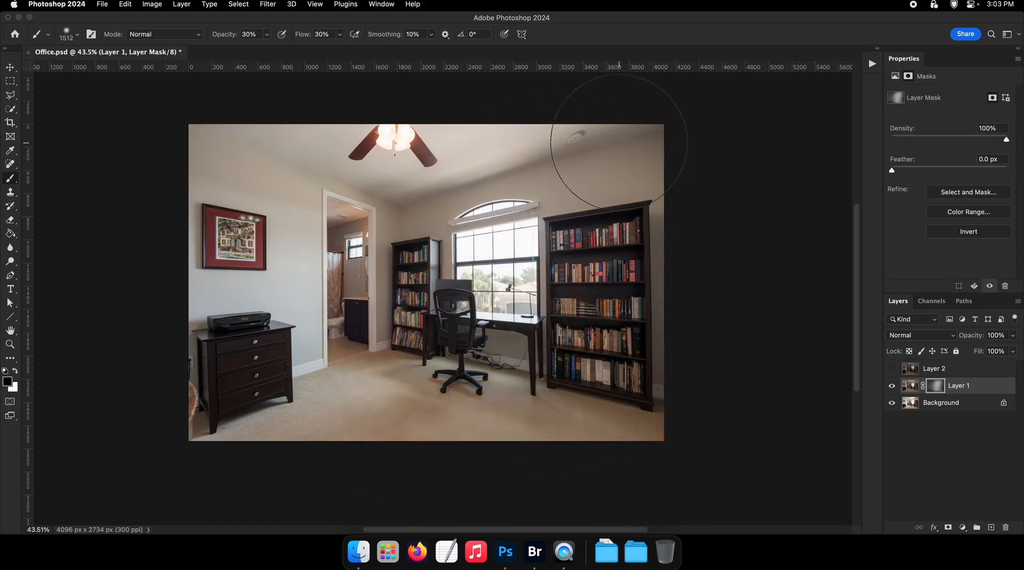
left_click_drag(613, 304, 559, 304)
left_click_drag(397, 182, 533, 256)
left_click_drag(502, 291, 555, 294)
key("x")
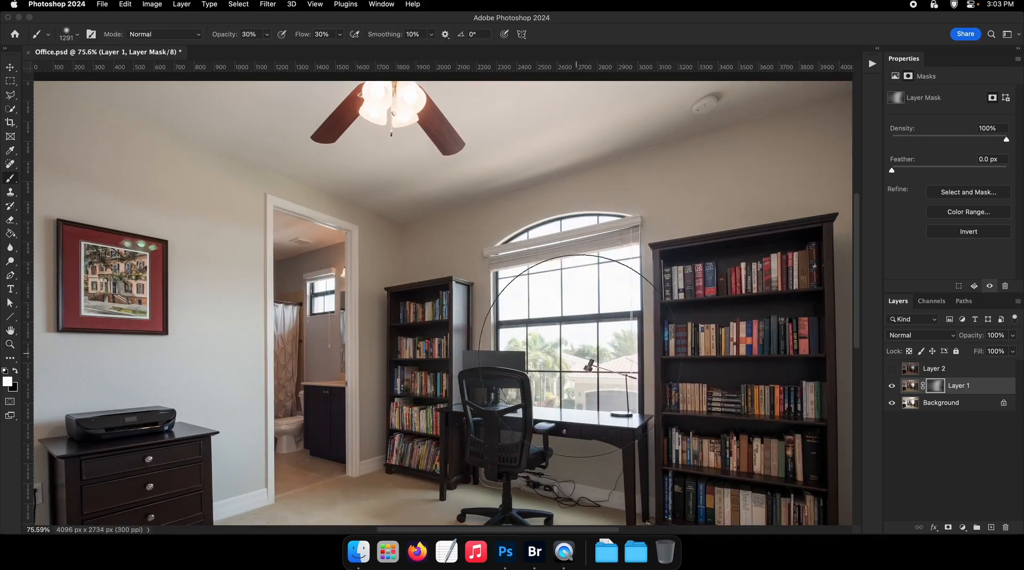
left_click_drag(583, 357, 491, 345)
left_click(892, 387)
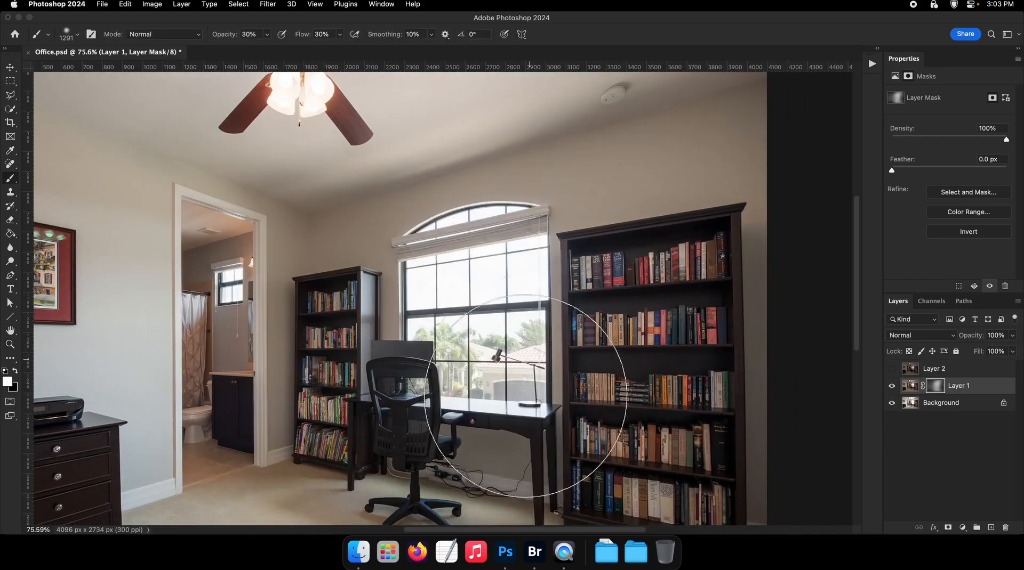
left_click_drag(527, 463, 529, 367)
left_click_drag(494, 338, 429, 331)
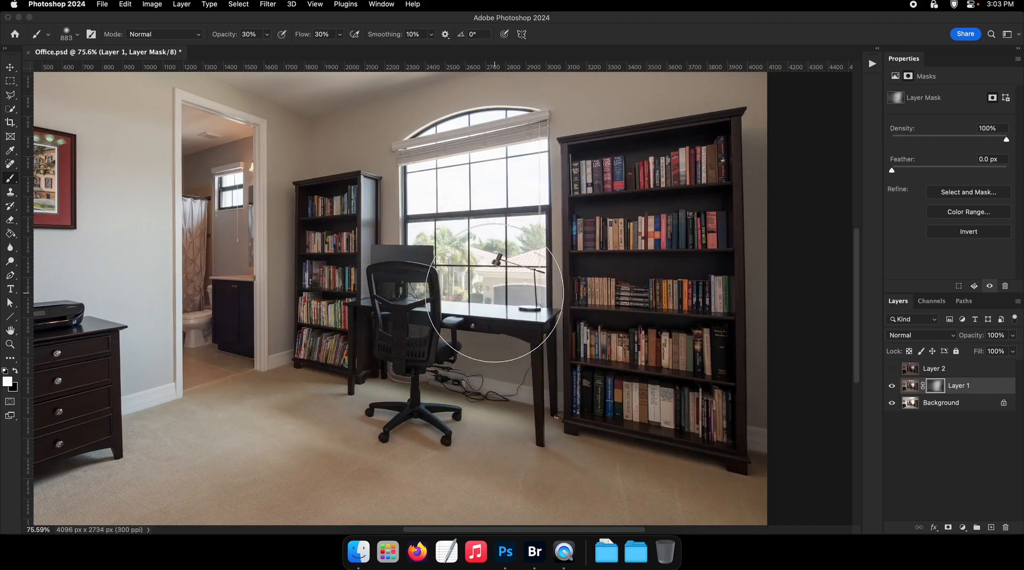
Set up an empty path with the Pen tool and compare the window with Layer 2 shown and hidden
left_click(963, 301)
key("p")
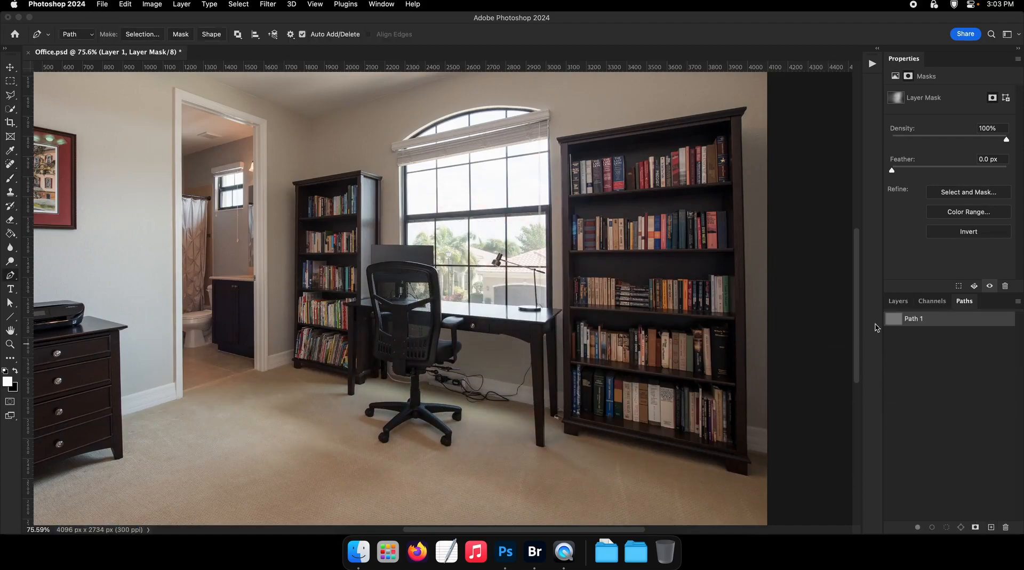
left_click(897, 301)
left_click(892, 370)
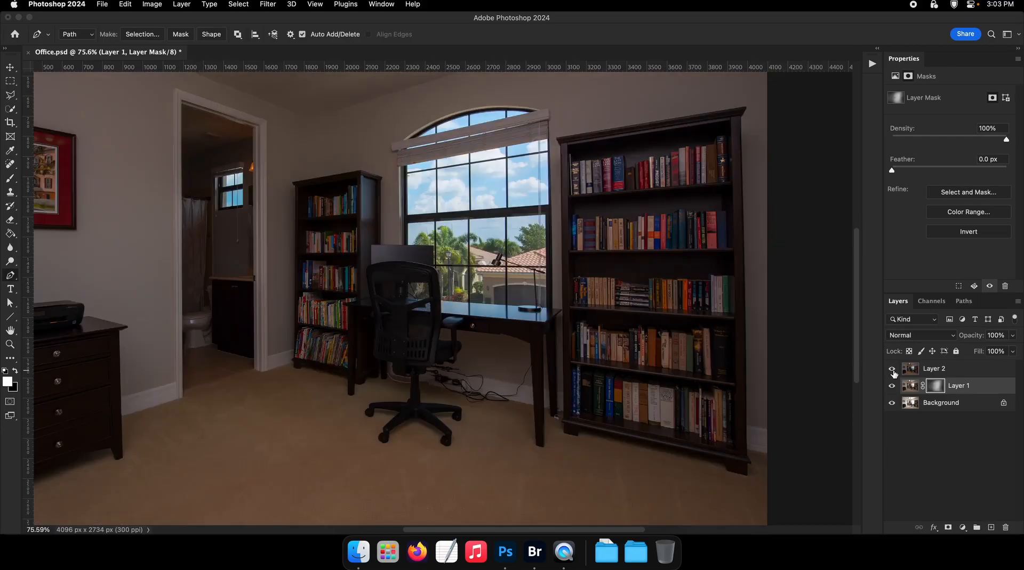
left_click(892, 369)
Trace the window frame's left edge with the Pen tool, from the monitor's top edge up to the bottom of the blinds
key("z")
left_click_drag(410, 277, 425, 278)
left_click(425, 278)
key("p")
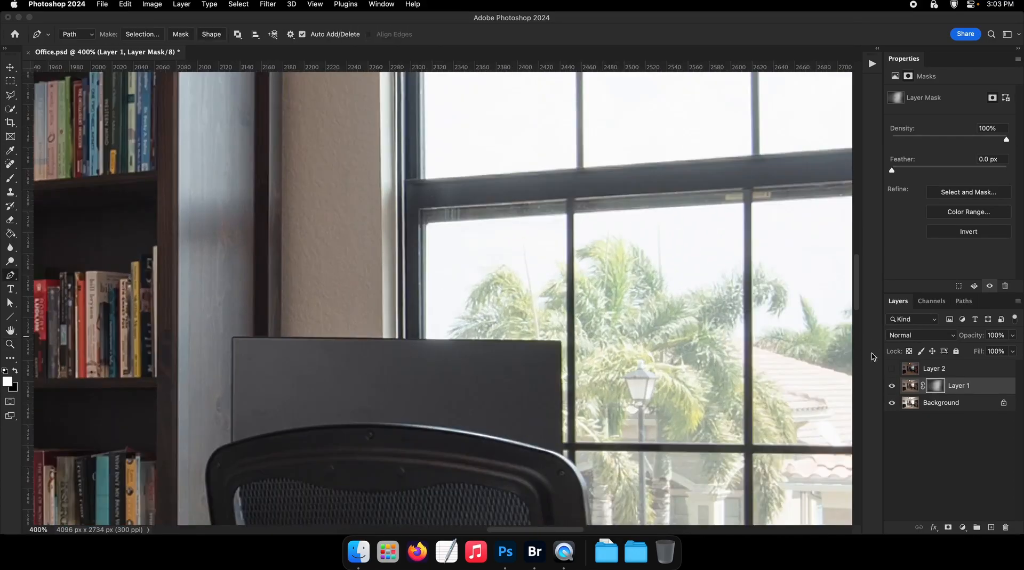
left_click(890, 369)
left_click(891, 370)
key("z")
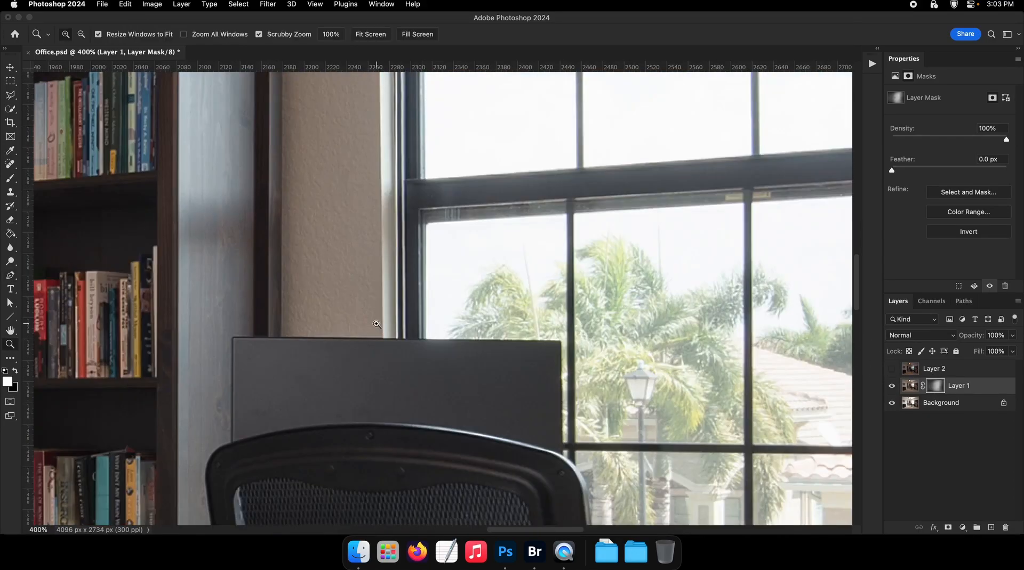
left_click(402, 344)
key("p")
left_click_drag(430, 185, 416, 410)
left_click_drag(395, 452, 378, 336)
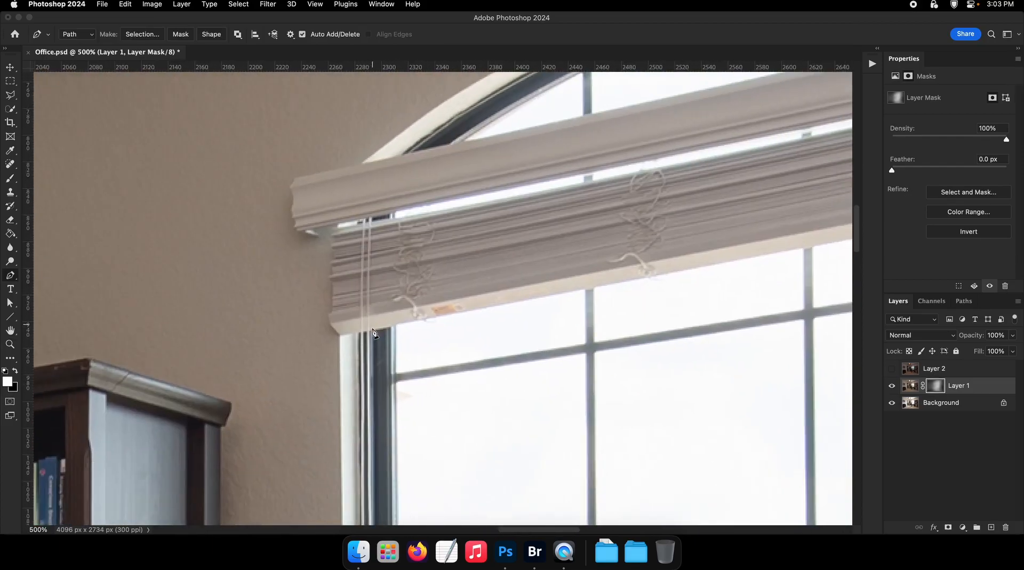
left_click(377, 336, "super")
left_click(359, 331)
Extend the path along the bottom edge of the blinds to their right end
left_click_drag(460, 308, 155, 379)
key("F1")
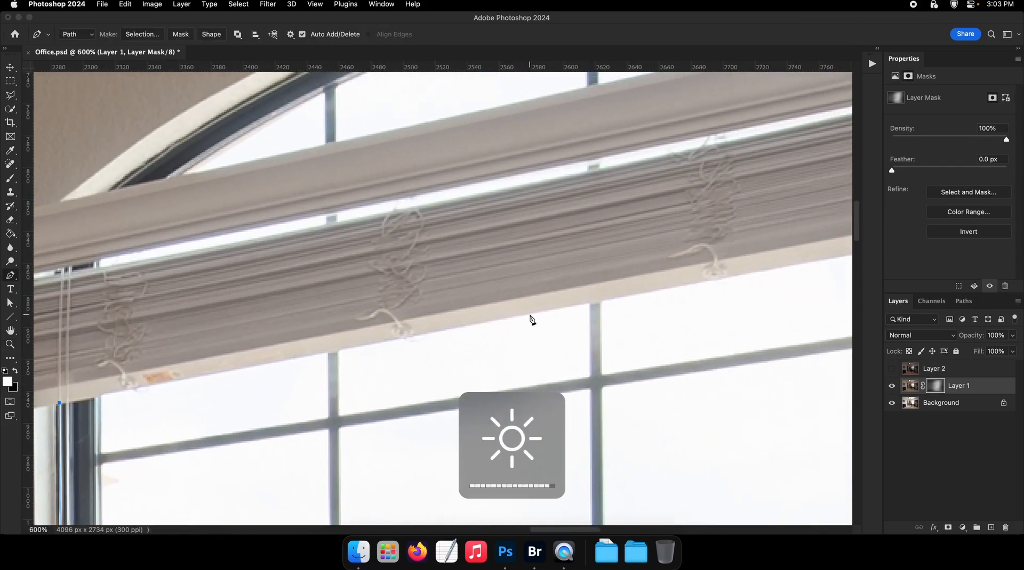
left_click(530, 313)
left_click_drag(450, 327, 53, 379)
left_click(429, 288)
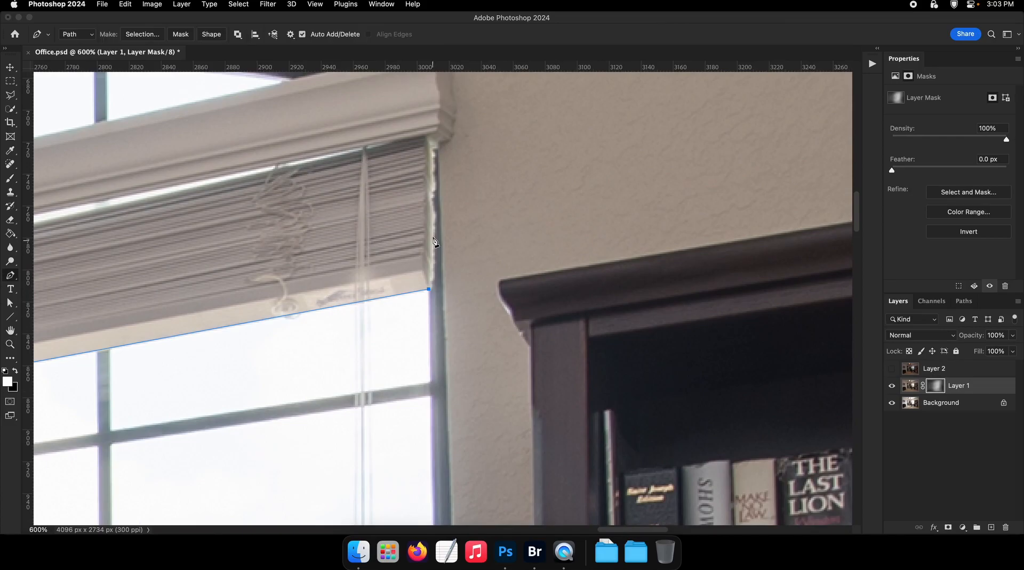
Continue the path down the window frame's right edge to the desktop
scroll(452, 270, "down", 5)
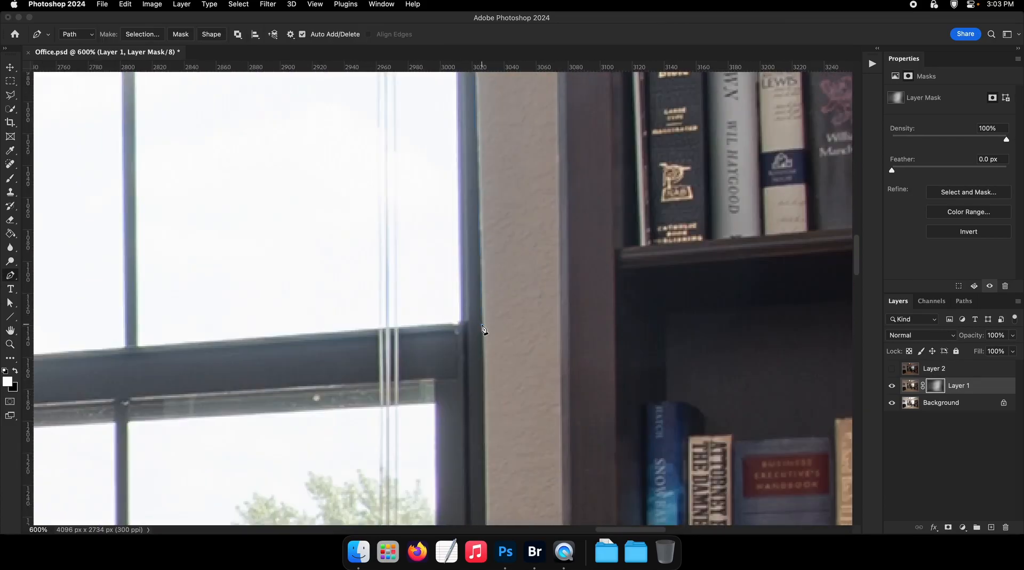
left_click_drag(481, 324, 476, 180)
key("super+plus")
left_click(525, 287)
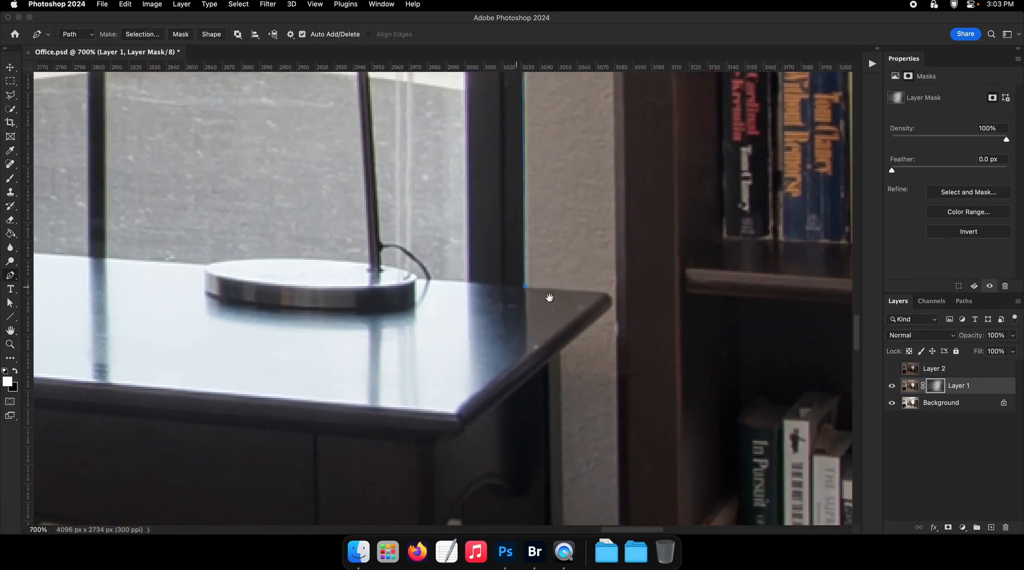
Continue the path along the desk's back edge and over the curved top of the lamp base
left_click_drag(549, 298, 642, 330)
key("super+plus")
left_click(521, 314)
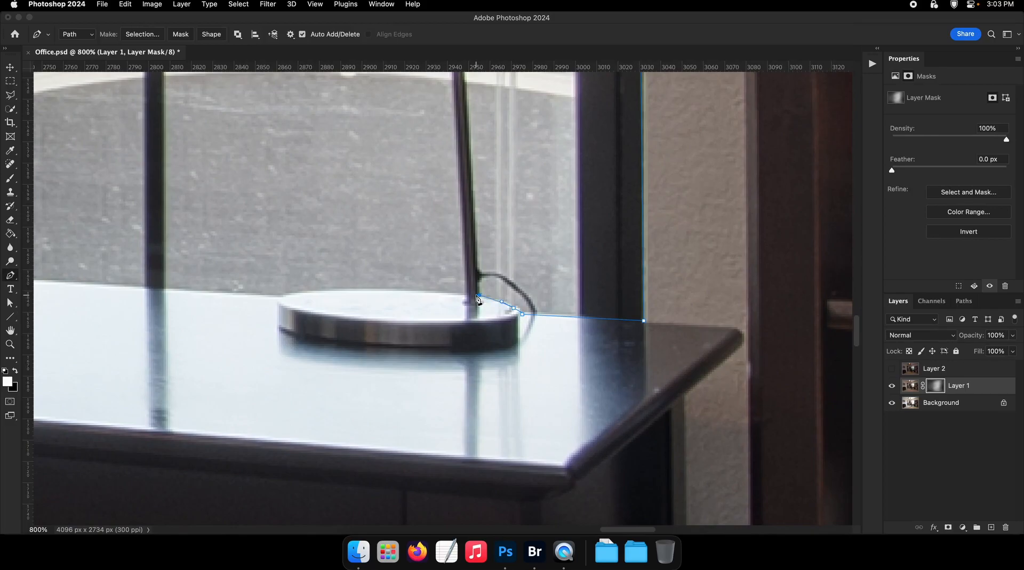
left_click_drag(476, 296, 597, 362)
left_click_drag(584, 336, 557, 172)
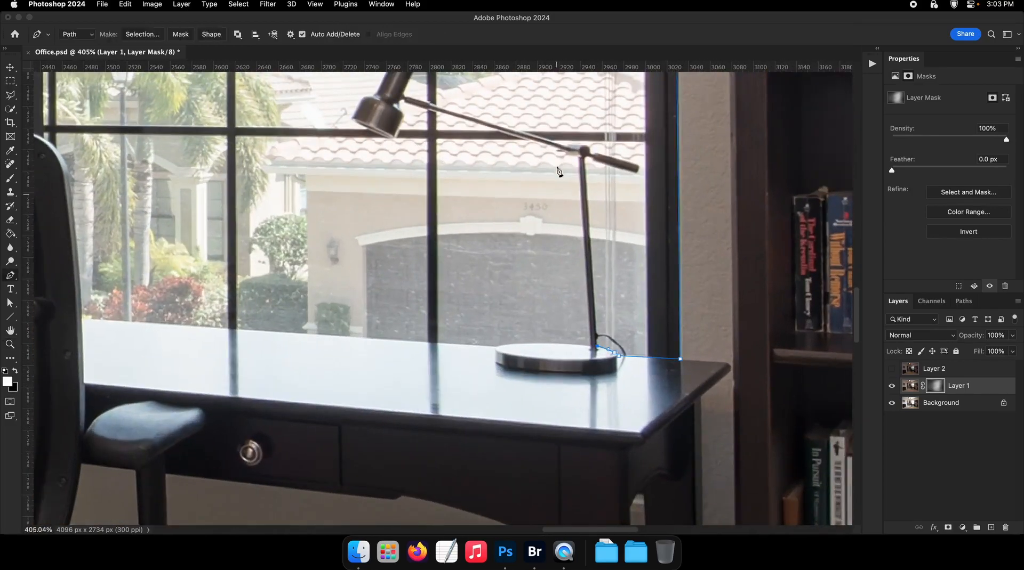
left_click(575, 340)
left_click(570, 343)
left_click(543, 351)
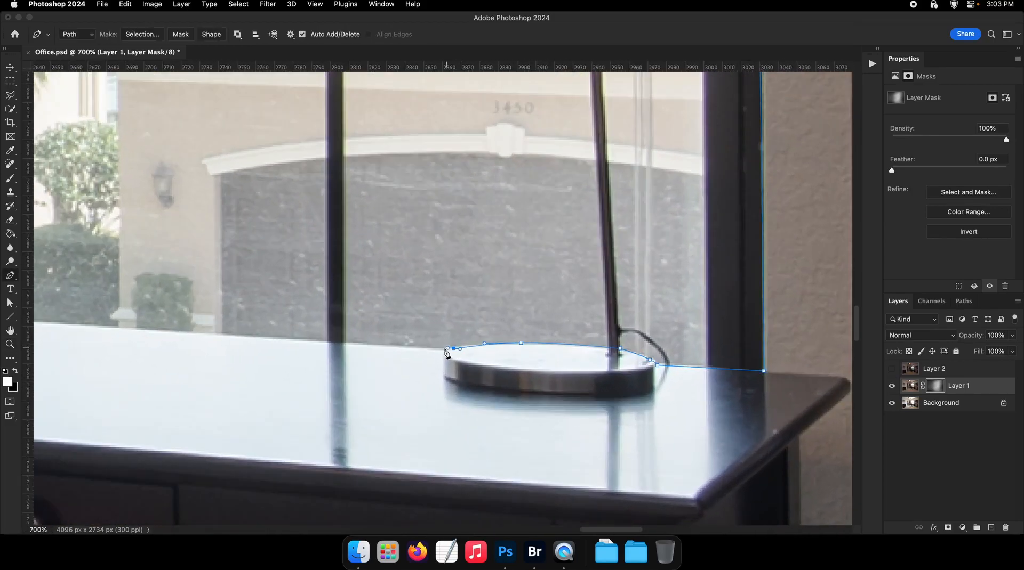
left_click_drag(445, 351, 439, 350)
Extend the path along the desk's back edge from the lamp base to the chair back
left_click_drag(531, 358, 746, 375)
left_click_drag(368, 343, 757, 400)
left_click_drag(529, 353, 593, 354)
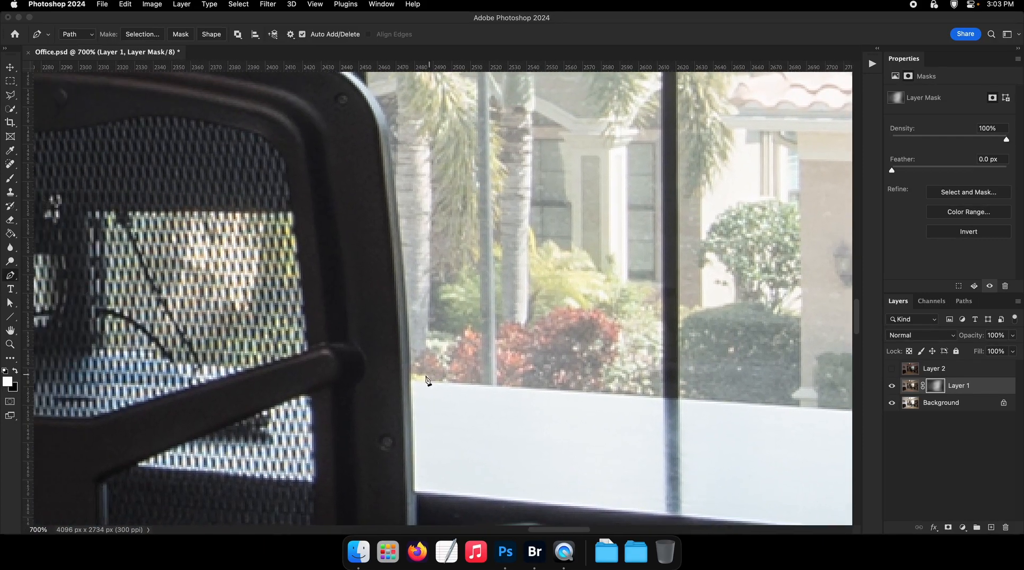
left_click(414, 383)
Trace up the chair back and around the monitor's right and top edges back to the path's starting point
scroll(457, 404, "up", 4)
scroll(456, 404, "left", 2)
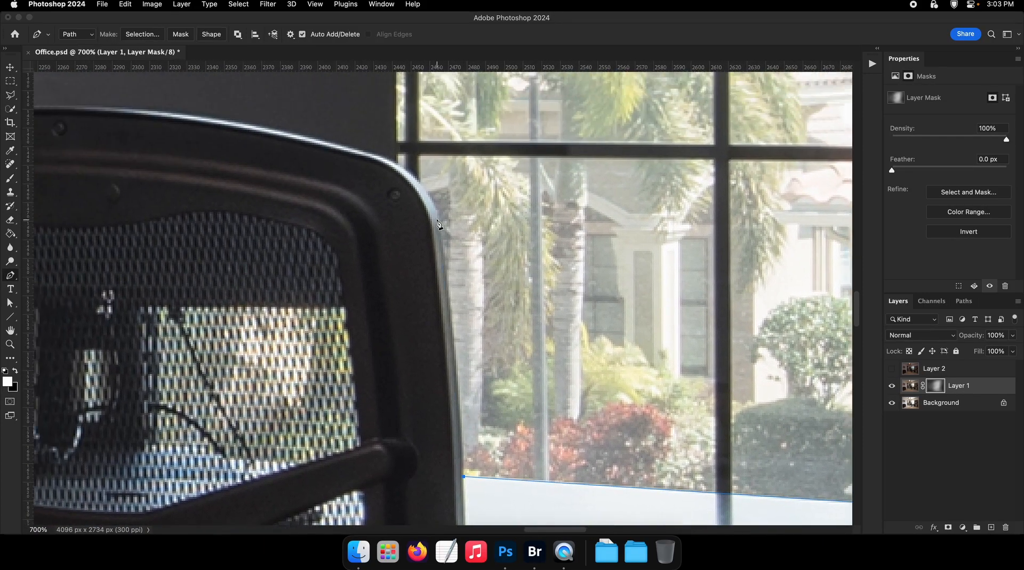
scroll(397, 170, "up", 5)
scroll(397, 170, "left", 2)
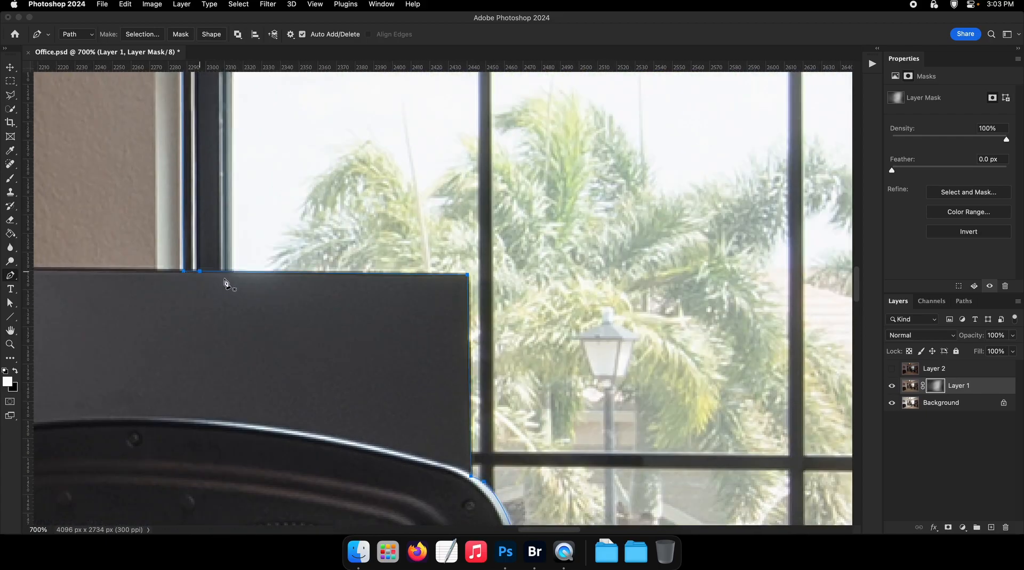
left_click_drag(224, 281, 160, 281)
Start a new subpath along the valance's lower edge, tracing the bright gap above the blinds from end to end
scroll(341, 320, "up", 4)
left_click_drag(373, 262, 397, 263)
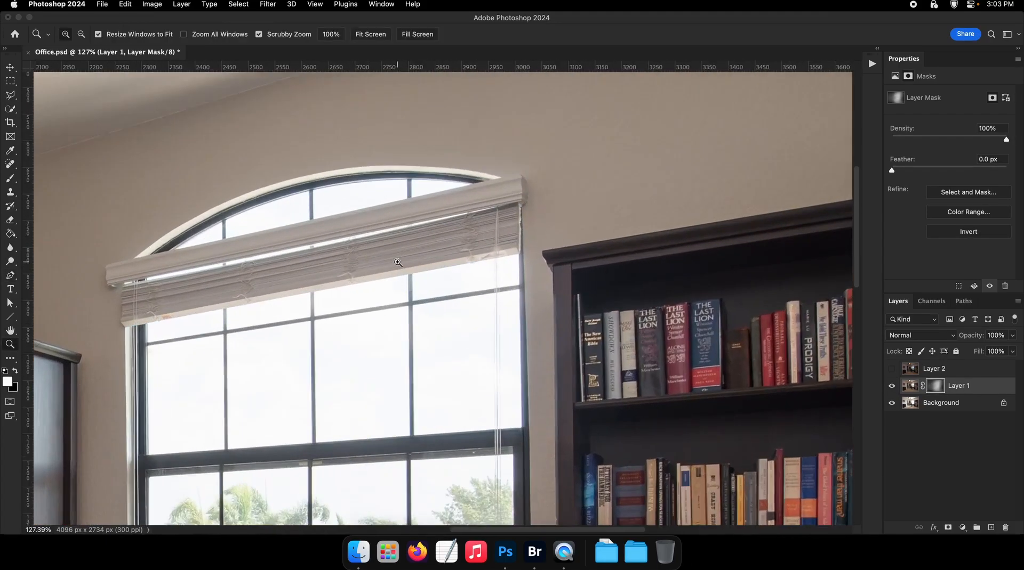
left_click(398, 262, "super")
left_click(398, 263, "super")
left_click(399, 262, "super")
left_click(398, 261, "super")
left_click_drag(517, 267, 789, 277)
left_click(247, 320, "super")
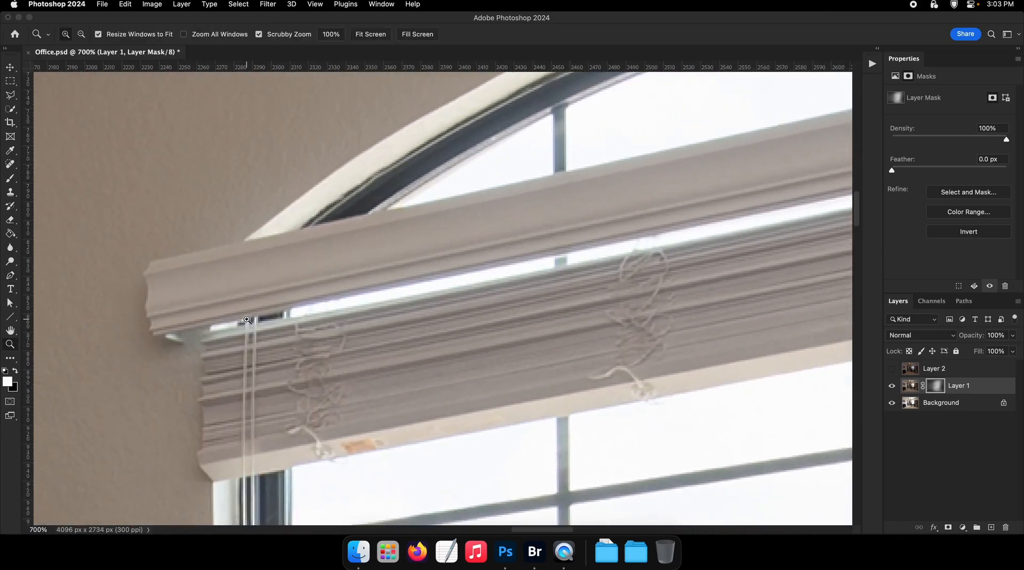
left_click(247, 320, "super")
left_click(596, 248)
left_click_drag(650, 244, 54, 353)
left_click(588, 243)
left_click_drag(590, 244, 152, 308)
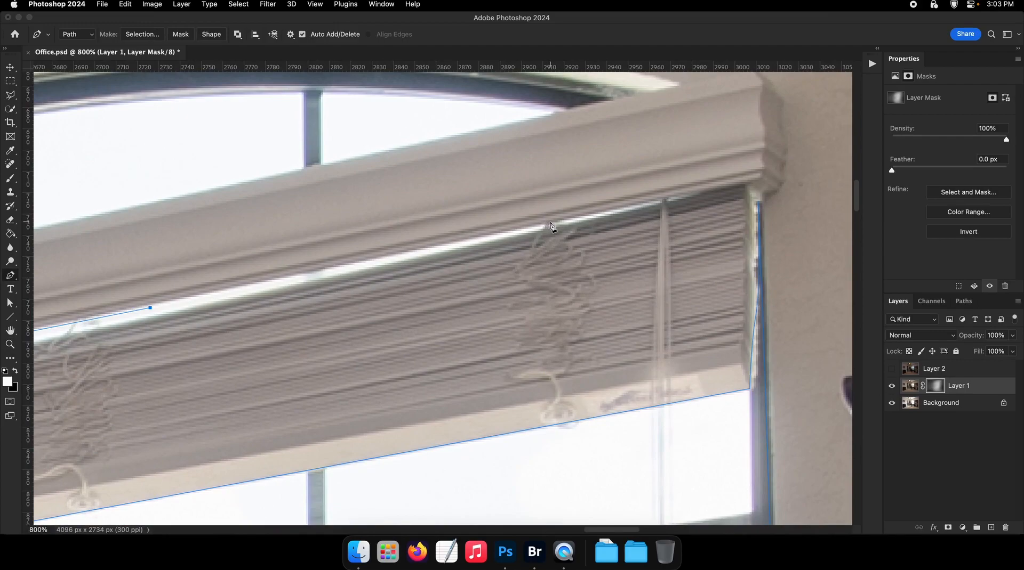
left_click(547, 224)
Trace back along the top of the blinds to close the subpath around the narrow gap below the valance
left_click_drag(43, 303, 773, 173)
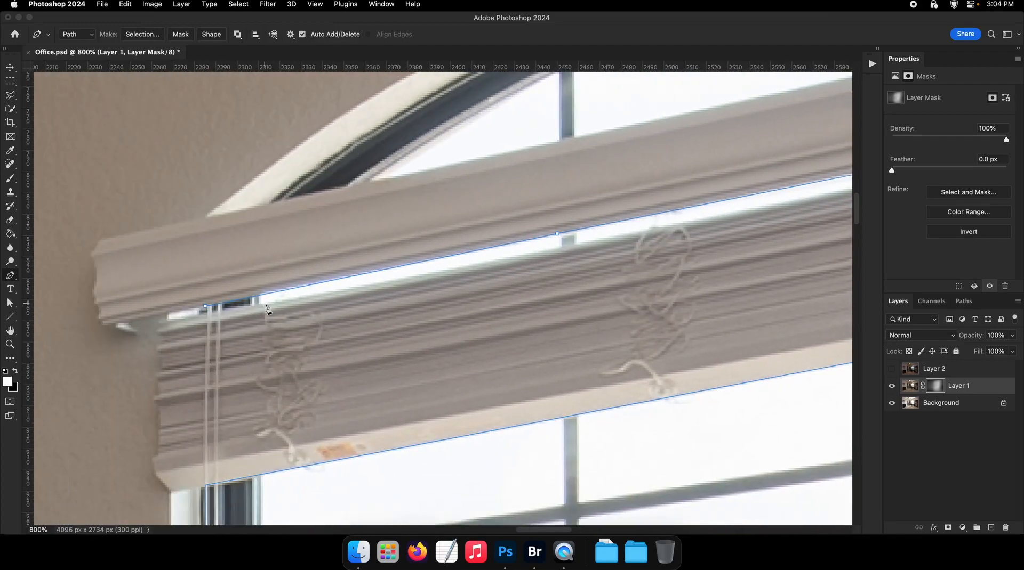
left_click(527, 255)
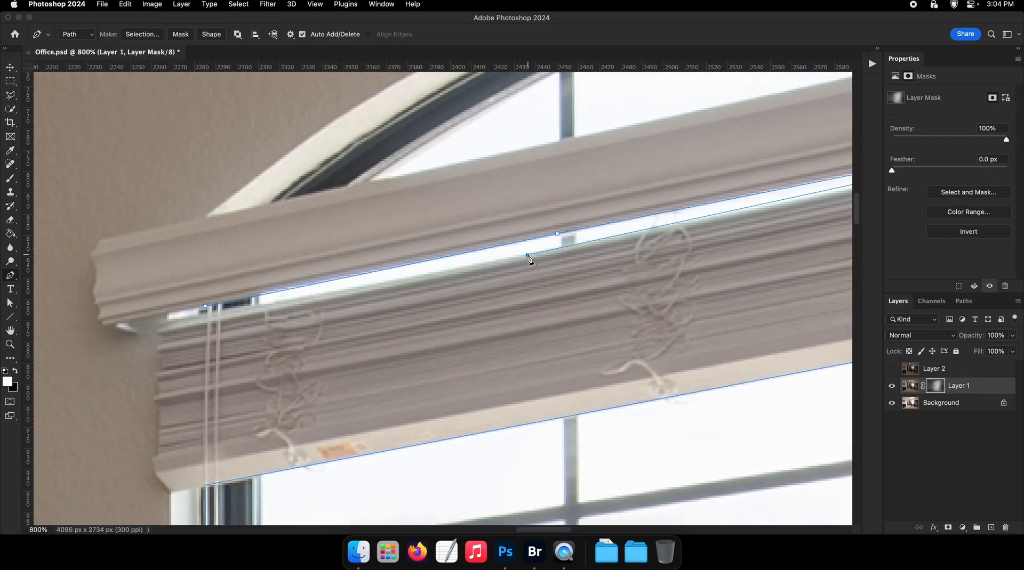
left_click(202, 313)
left_click_drag(231, 276, 151, 357)
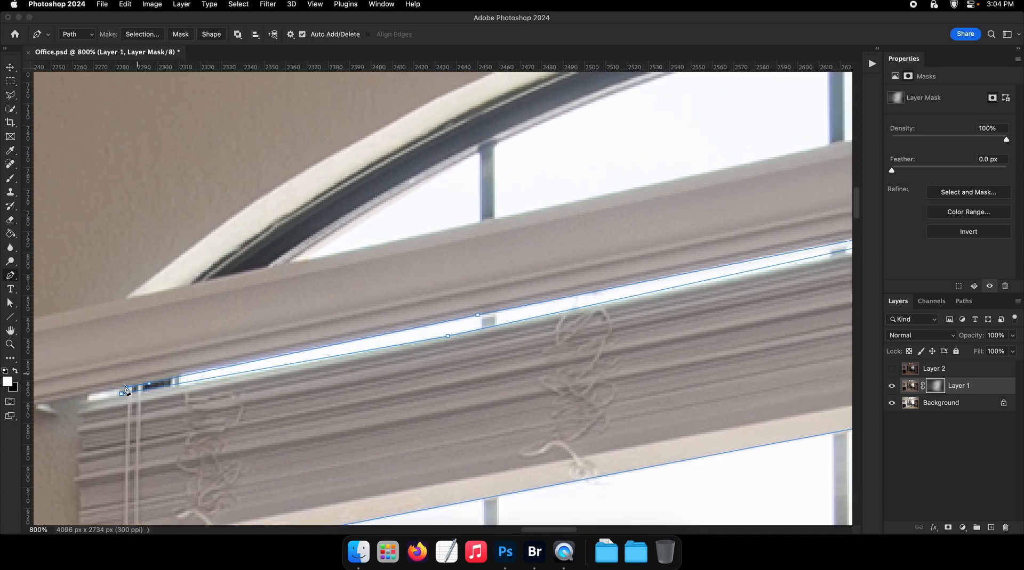
Trace a curved subpath along the window arch's outer frame edge, from the valance's left side to its right side
left_click_drag(256, 247, 192, 324)
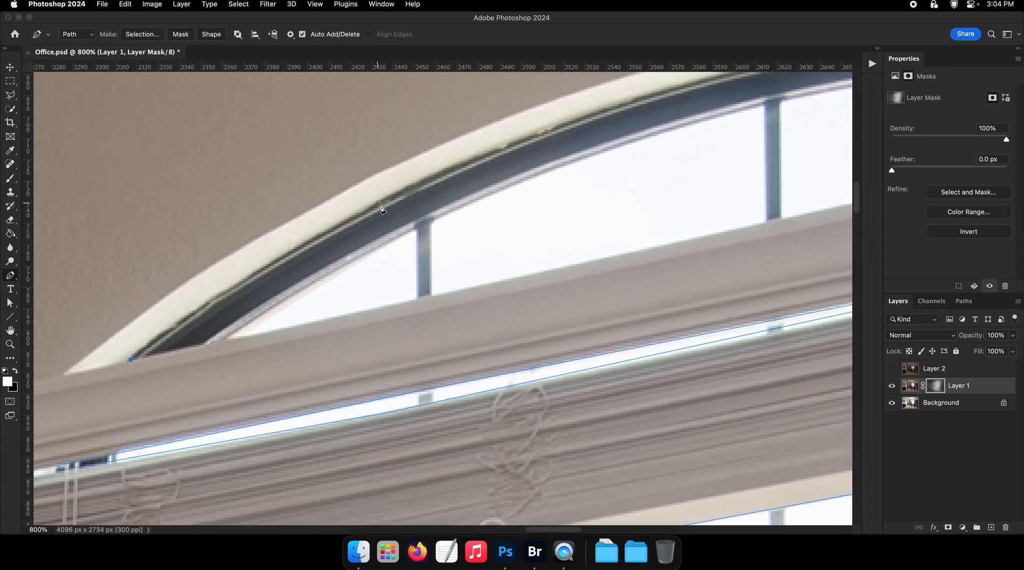
left_click_drag(389, 185, 176, 279)
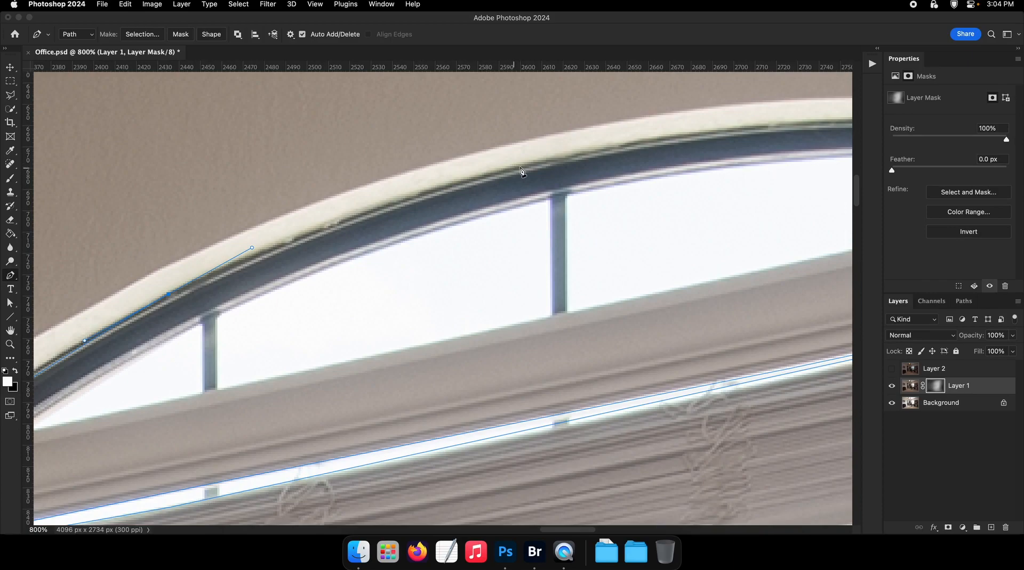
left_click_drag(553, 159, 203, 233)
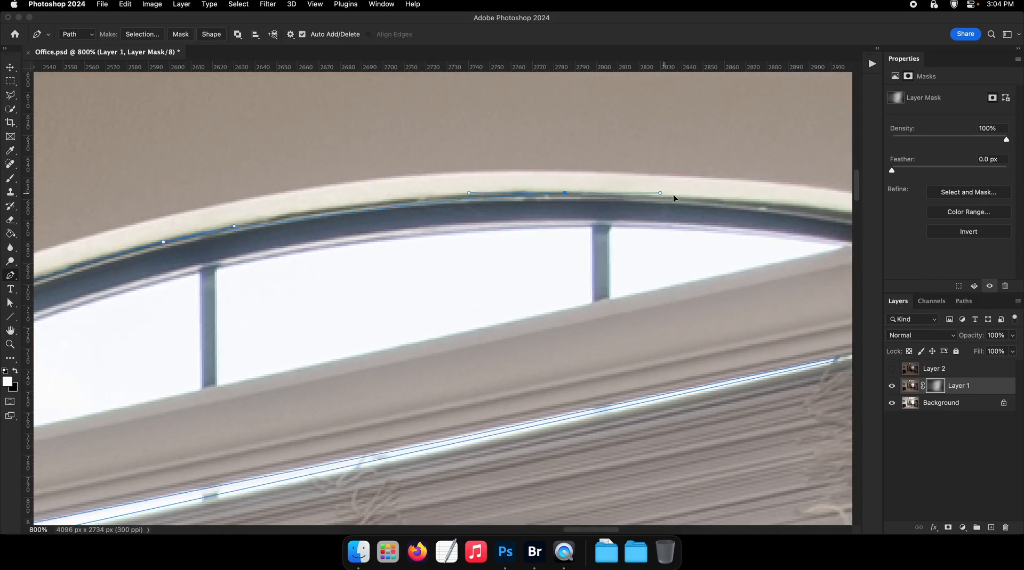
left_click_drag(841, 217, 607, 197)
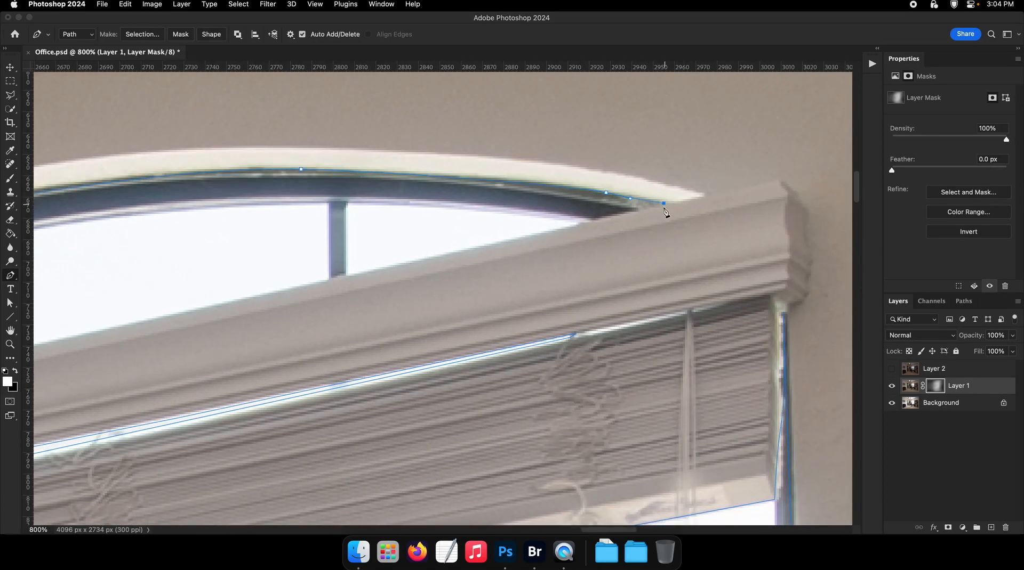
Close the arch subpath by tracing along the valance's upper edge back to its starting point
left_click(551, 233)
left_click_drag(551, 232, 933, 126)
left_click(422, 239)
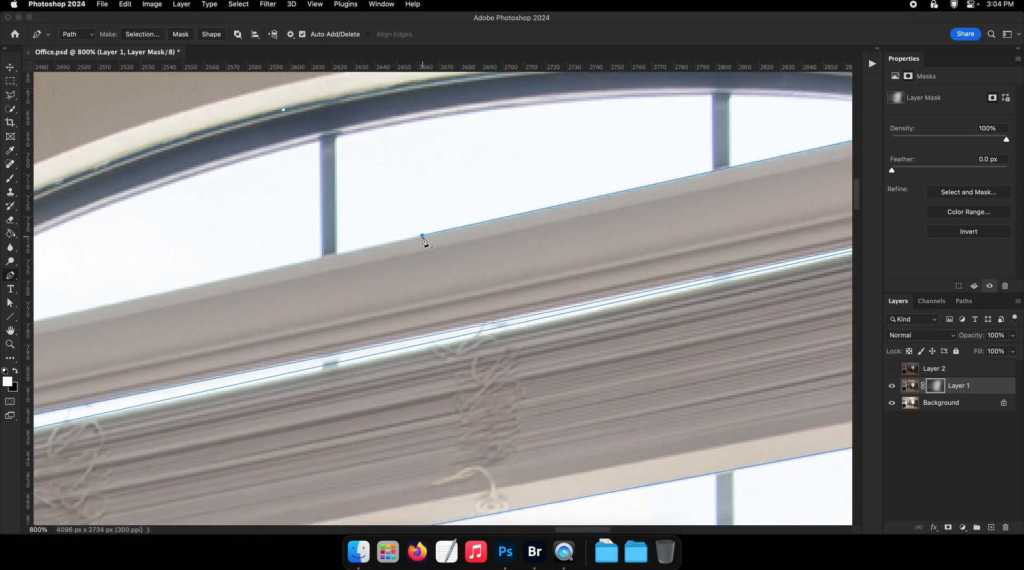
left_click_drag(422, 240, 805, 165)
left_click_drag(537, 232, 744, 189)
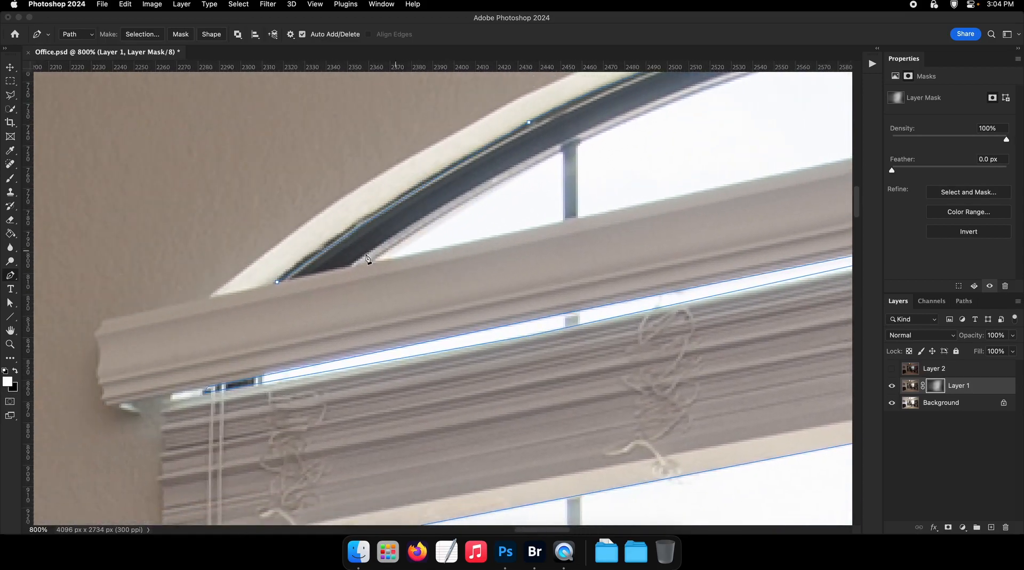
left_click(287, 277)
left_click(458, 231, "super")
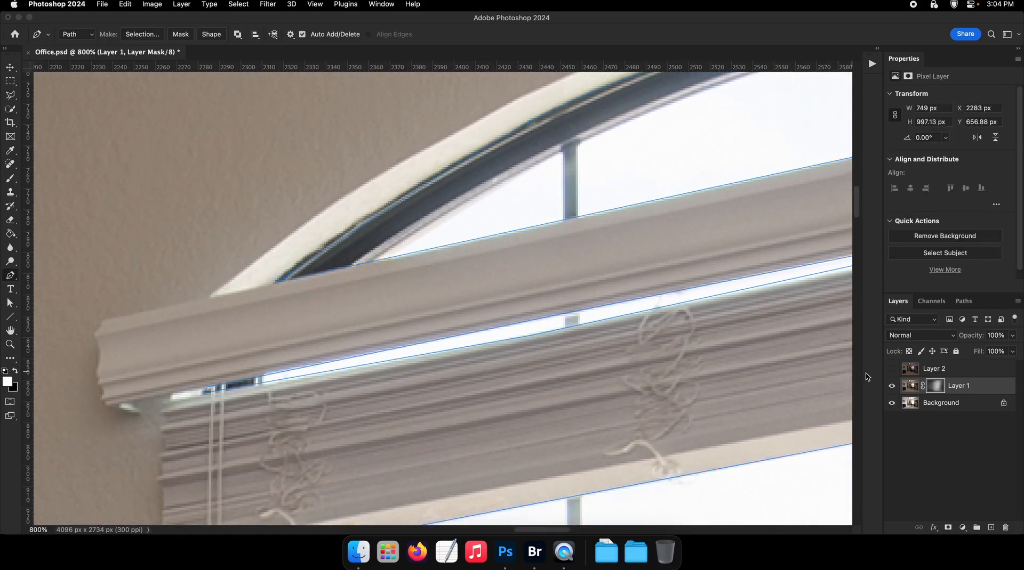
Turn on Layer 2, convert the window paths into a selection and apply it as Layer 2's mask
left_click(910, 369)
right_click(659, 275)
left_click(695, 328)
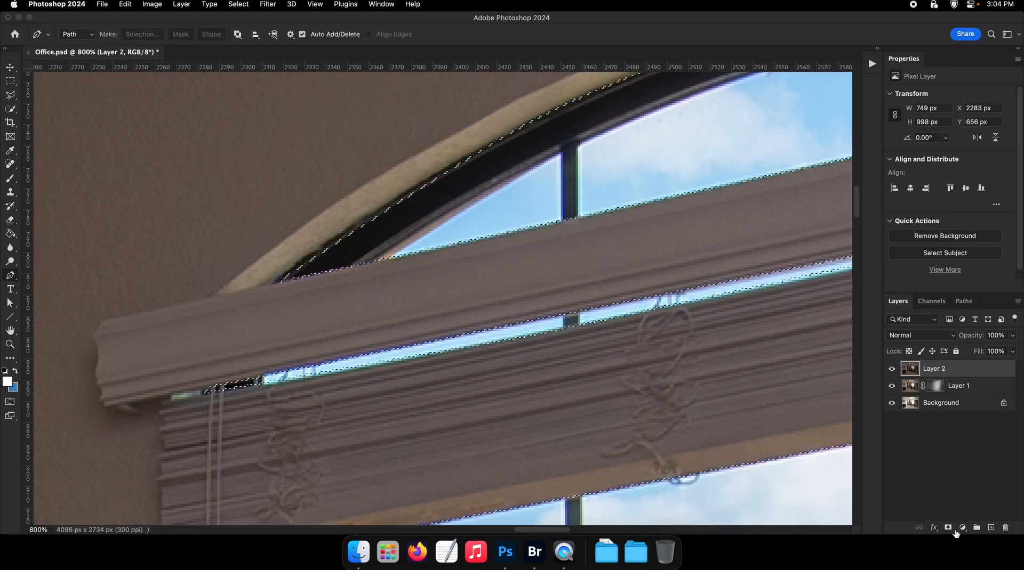
left_click(959, 530)
left_click(901, 505)
left_click(948, 528)
Save the document and compare the window view with Layer 2 hidden and shown
left_click_drag(687, 346, 611, 347)
left_click_drag(762, 418, 520, 316)
key("z")
key("super+s")
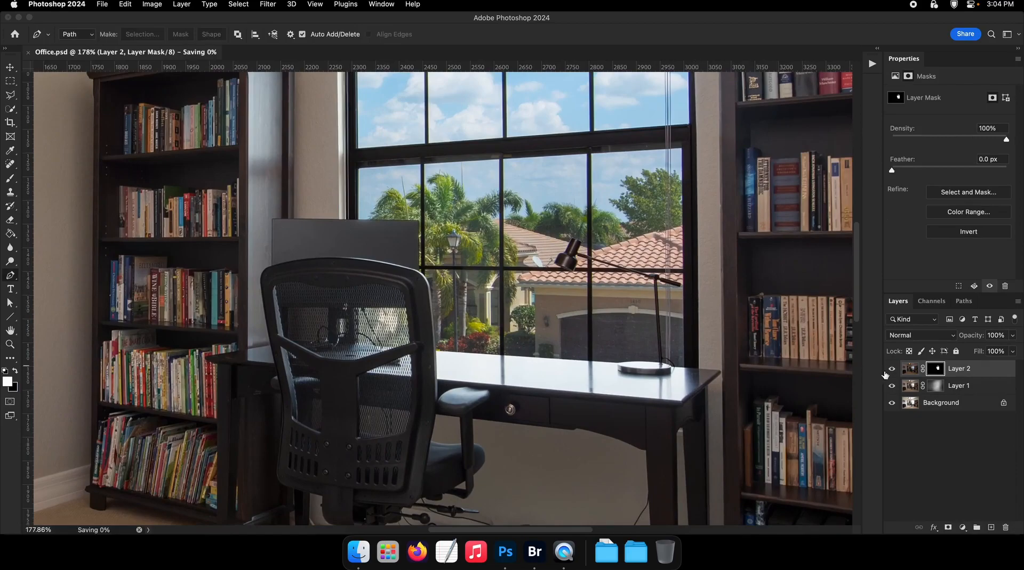
left_click(891, 369)
left_click(891, 369)
Examine the cables and power strip on the floor beneath the desk and the wall behind them
scroll(665, 349, "down", 8)
left_click_drag(504, 338, 544, 340)
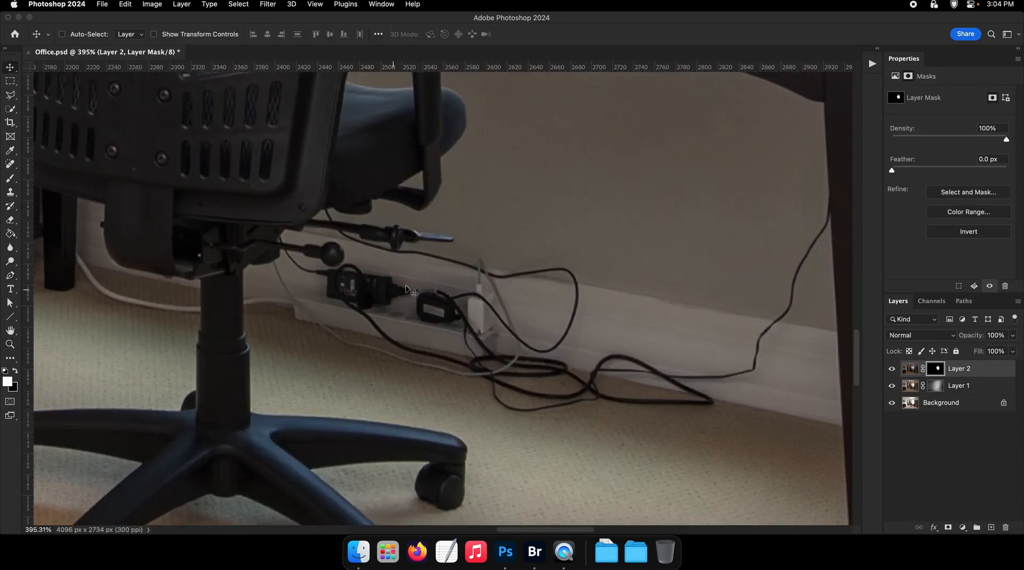
left_click_drag(358, 277, 402, 310)
left_click_drag(402, 311, 372, 312)
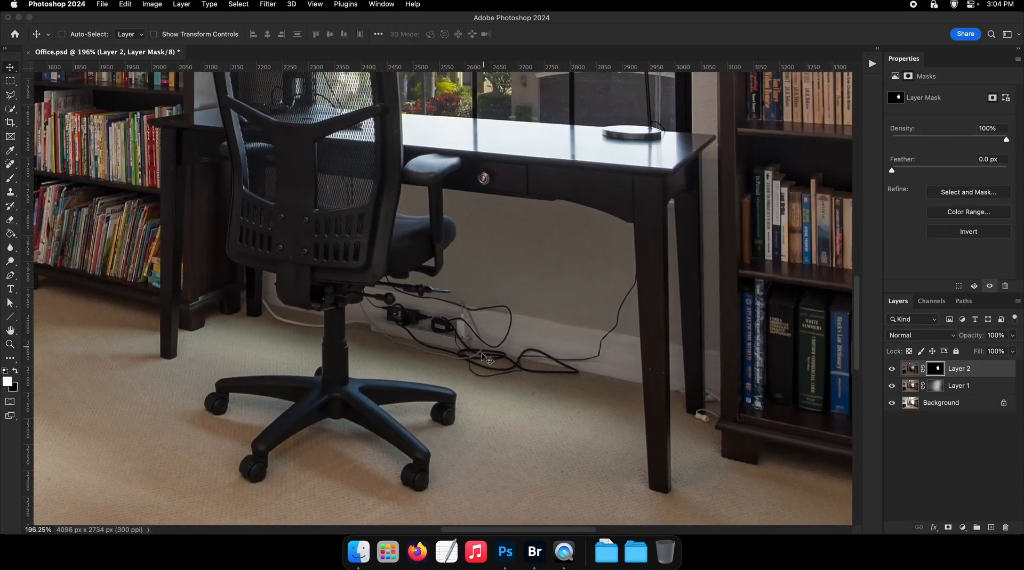
left_click_drag(476, 300, 463, 337)
left_click_drag(488, 323, 389, 334)
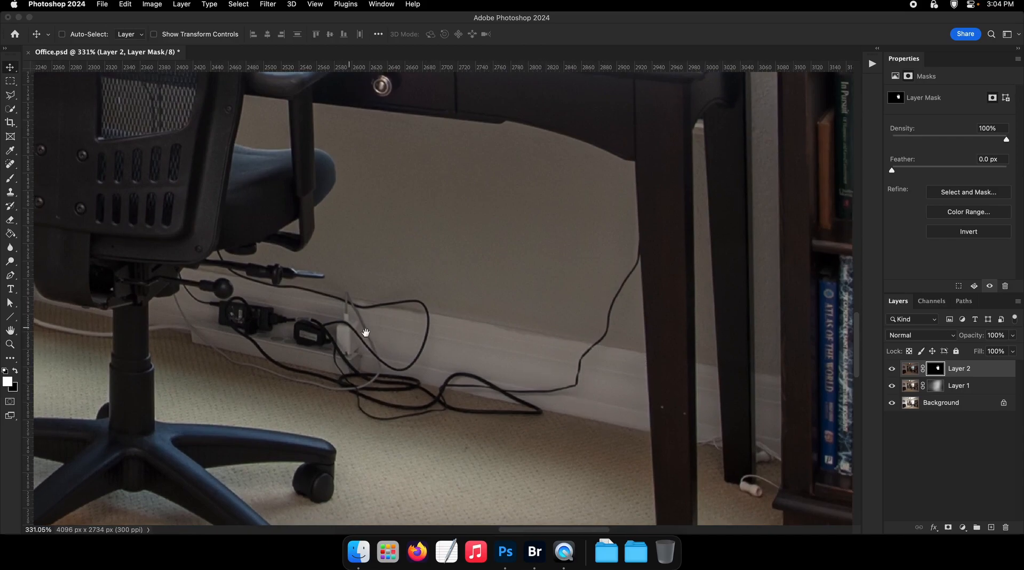
scroll(361, 330, "left", 3)
scroll(361, 330, "up", 1)
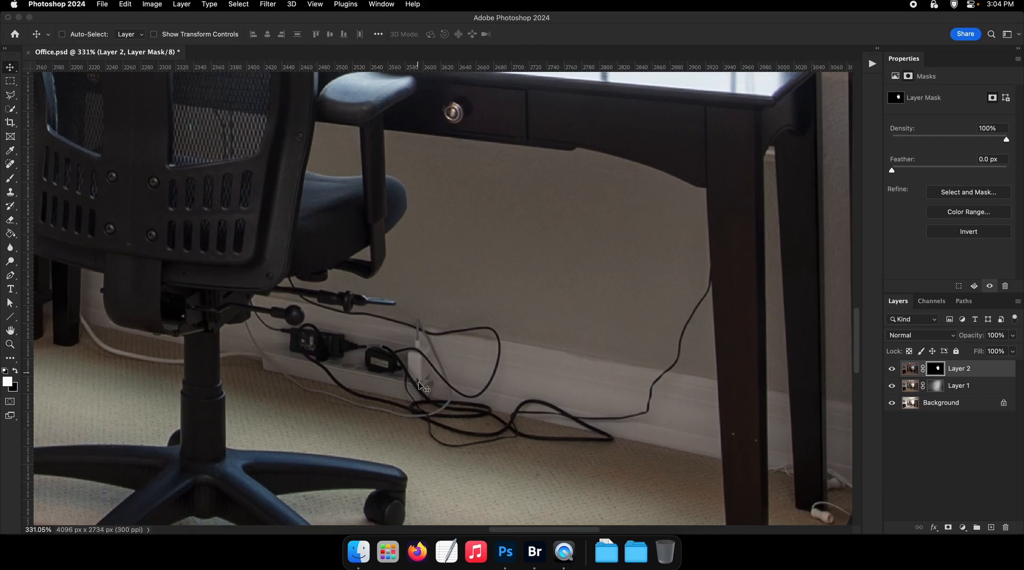
left_click_drag(413, 399, 352, 399)
scroll(385, 309, "left", 4)
scroll(385, 309, "up", 2)
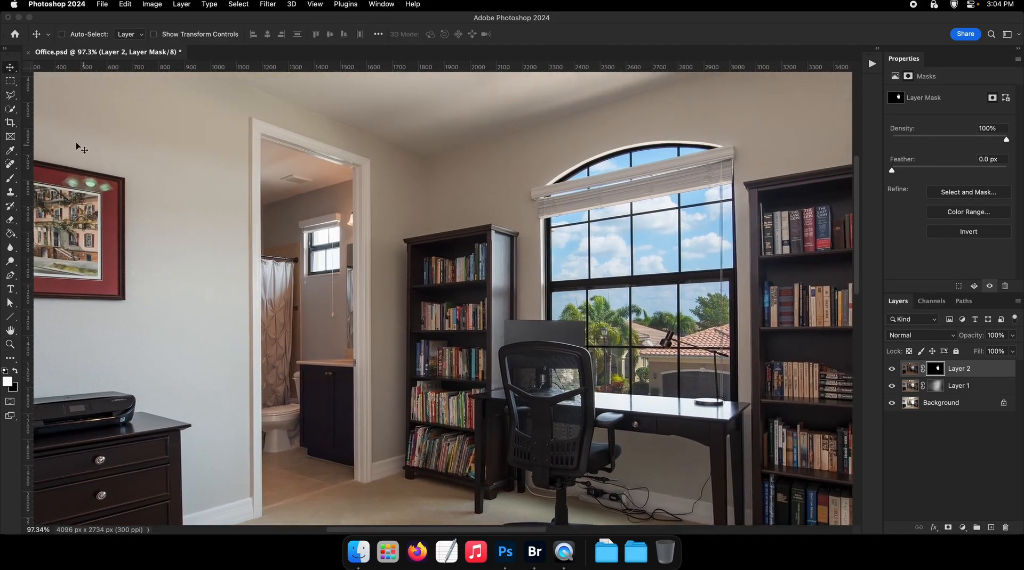
Outline the bathroom window's glass and dark frame below the blinds with the Polygonal Lasso
key("F2")
left_click(11, 95)
key("z")
left_click(333, 228)
left_click(333, 228)
left_click(334, 230)
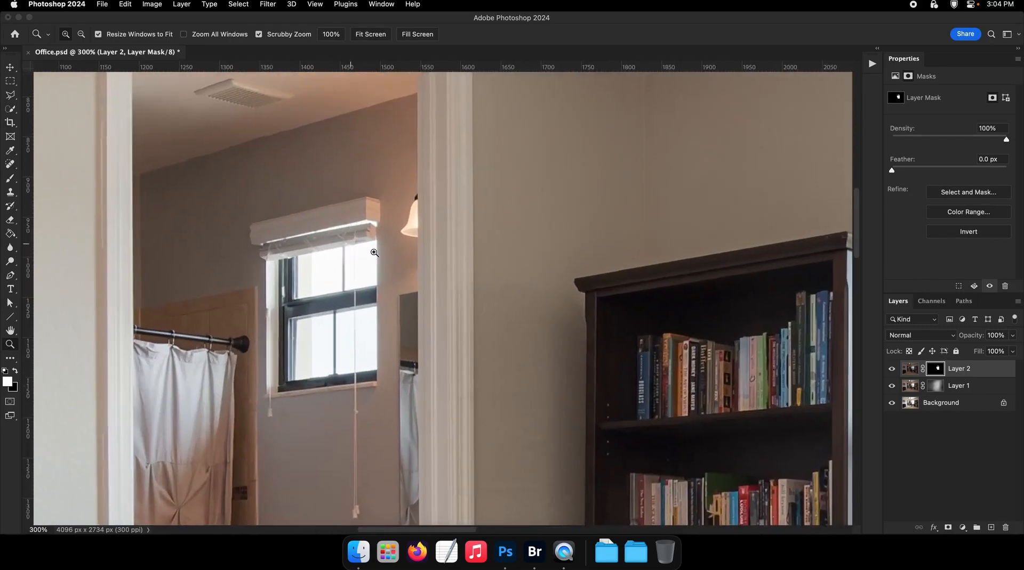
left_click(350, 242)
left_click(358, 246)
left_click(370, 245)
left_click(386, 244)
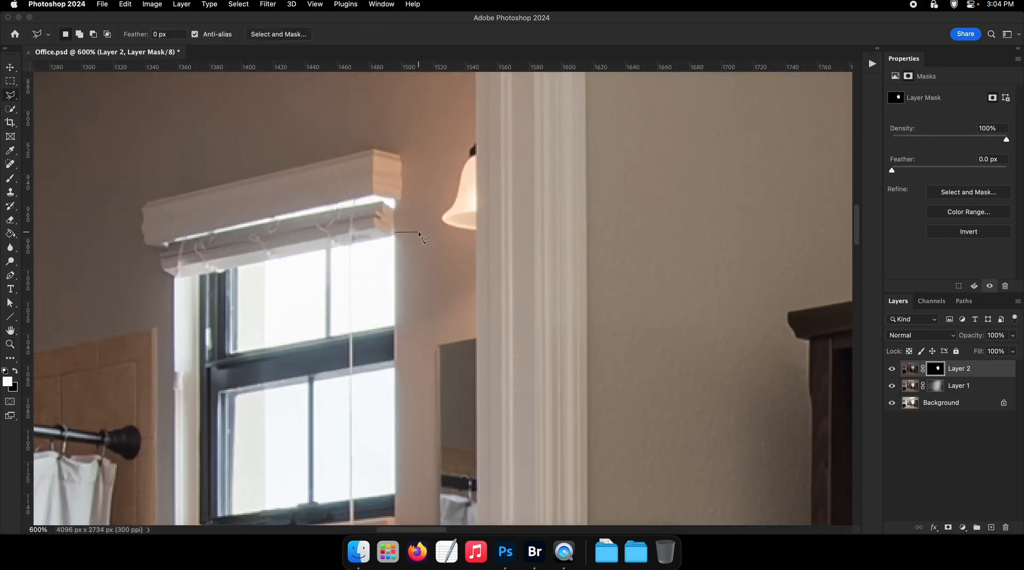
left_click(199, 147)
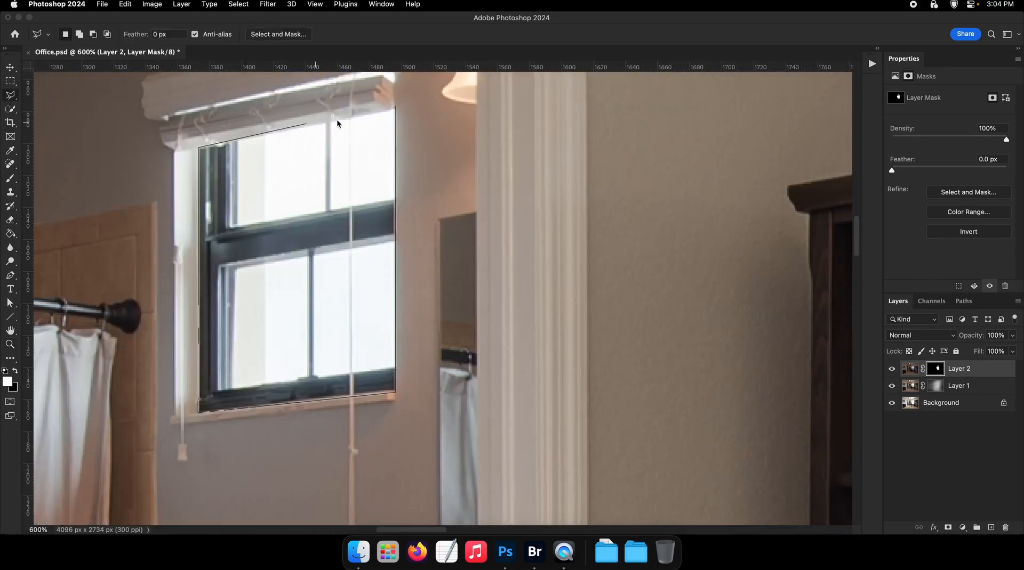
double_click(388, 109)
Add the bright gap between the bathroom window's valance and blinds to the selection
left_click_drag(258, 74, 268, 198)
key("super+space")
left_click(267, 193)
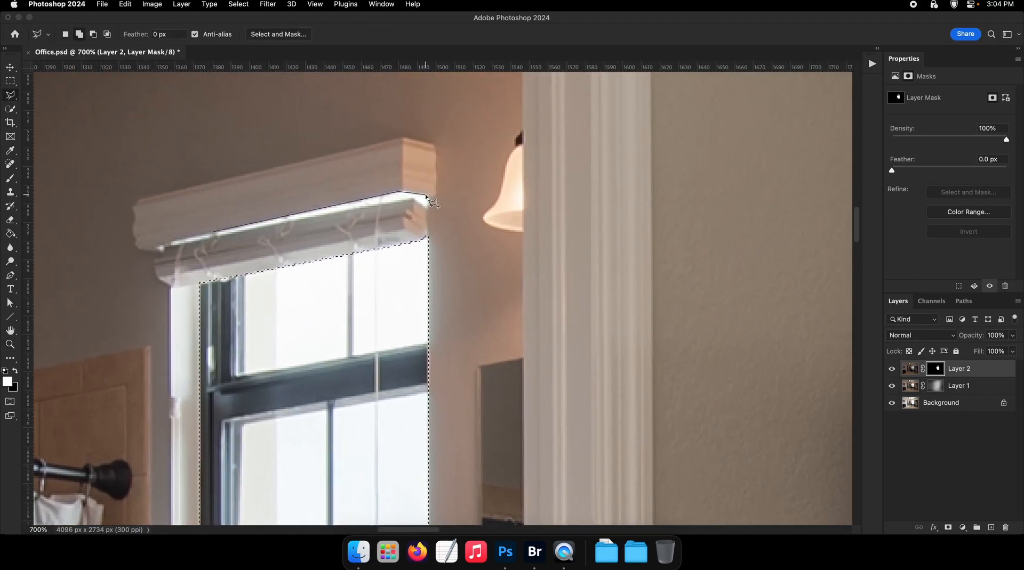
left_click(215, 233)
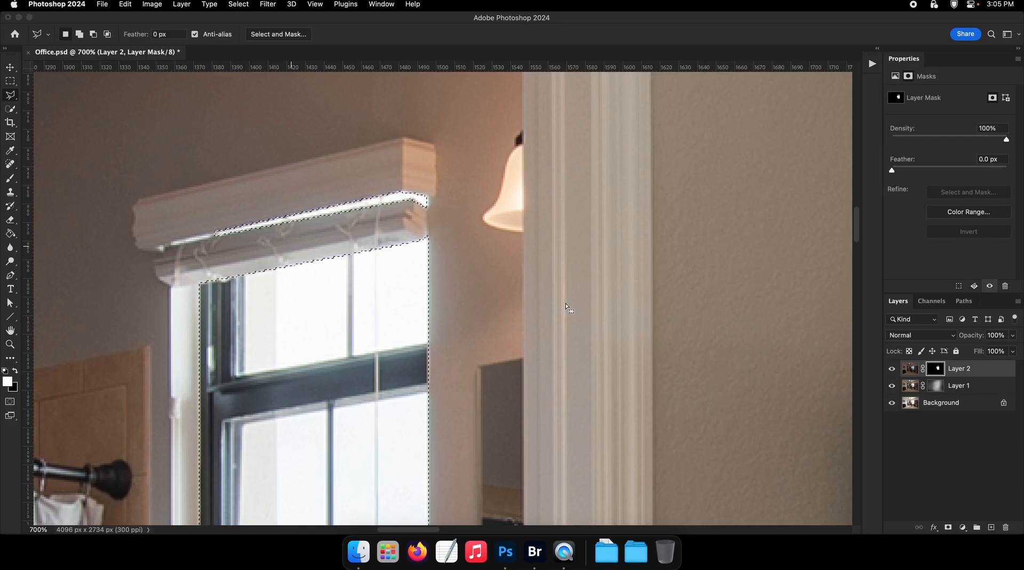
Fill the bathroom window selection with white on Layer 2's mask using the Paint Bucket, and deselect
key("F2")
key("g")
left_click(306, 352)
key("super+space")
left_click_drag(335, 358, 250, 351)
key("super+d")
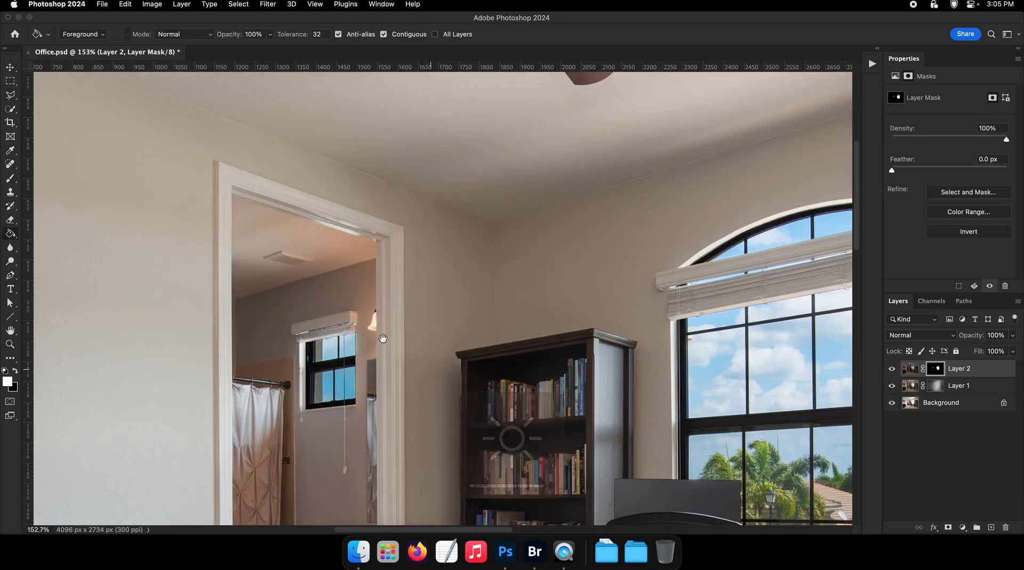
Select the bright window area seen through the upper chair-back mesh with the Polygonal Lasso
scroll(409, 326, "right", 7)
scroll(409, 326, "down", 5)
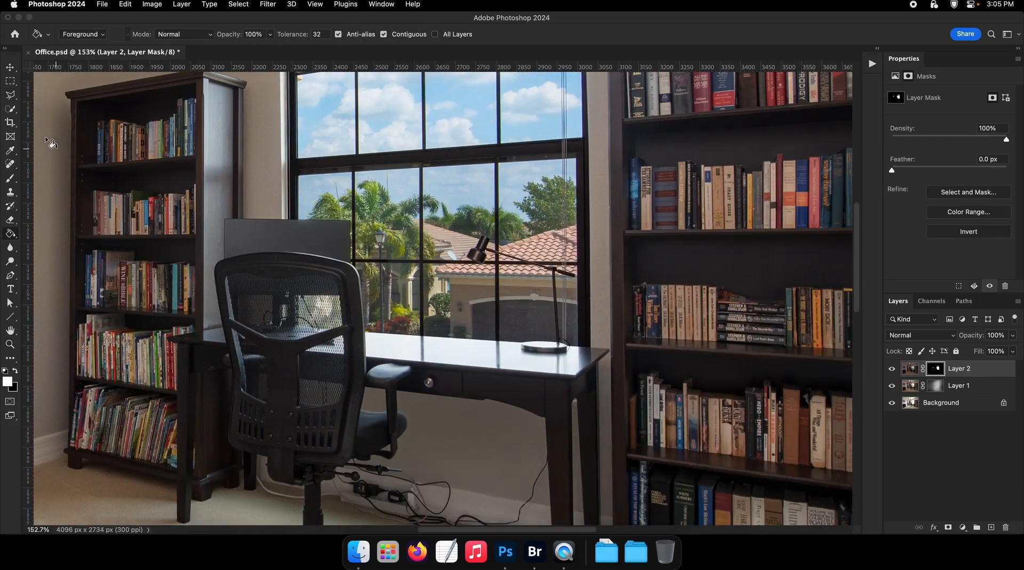
left_click(10, 96)
key("super+space")
left_click_drag(314, 303, 395, 302)
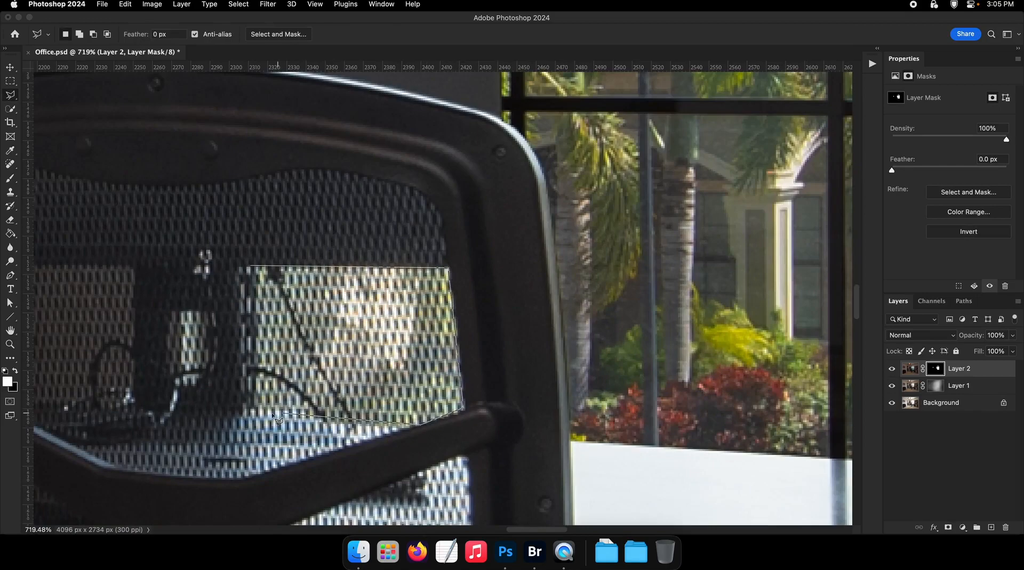
left_click(261, 278)
Brush white over the selected chair mesh on Layer 2's mask at 30% opacity and 30% flow, and deselect
key("super+space")
left_click_drag(261, 277, 214, 278)
key("b")
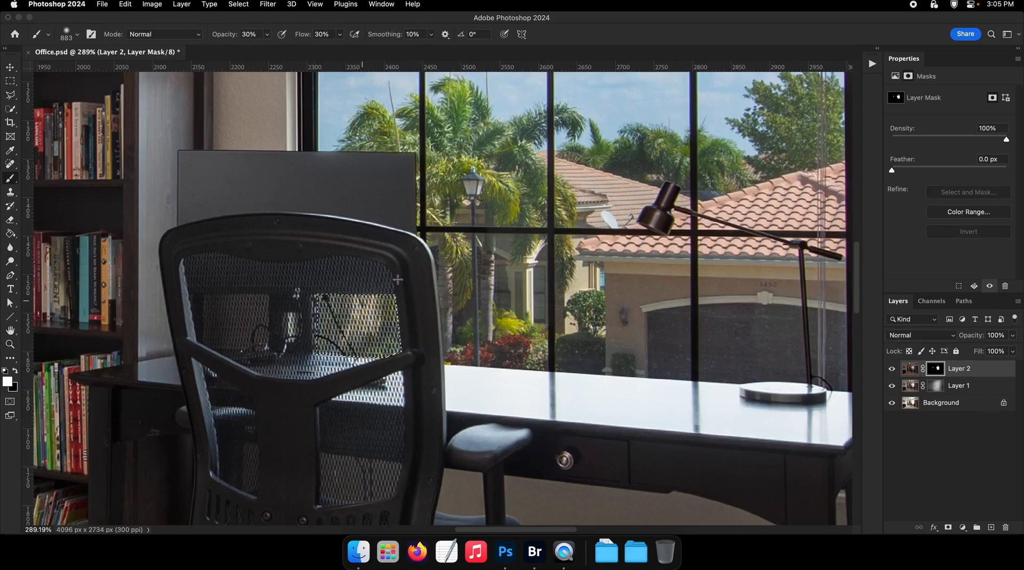
key("super+d")
Save the document with the updated Layer 2 mask and view the whole office
key("super+space")
left_click_drag(489, 336, 384, 328)
key("space")
key("super+s")
key("F1")
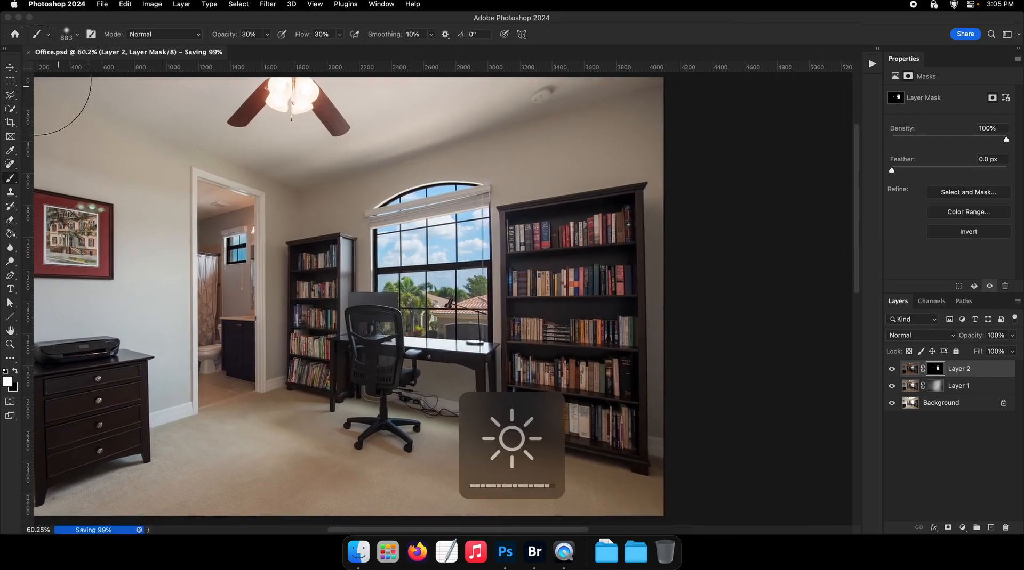
Inspect the large bookcase's upper corner beside the window, comparing it with Layer 1 hidden and shown
left_click(10, 96)
key("super+space")
left_click_drag(512, 346, 541, 347)
key("space")
left_click_drag(518, 90, 401, 250)
key("super+space")
left_click_drag(402, 177, 440, 184)
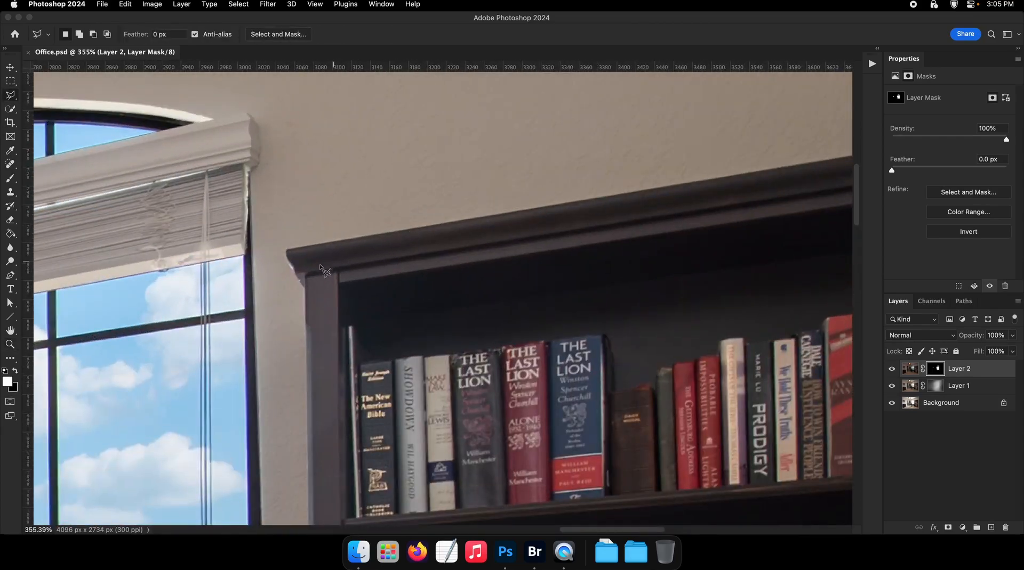
mouse_move(342, 367)
left_mouse_down()
mouse_move(354, 203)
mouse_move(356, 313)
left_mouse_up()
key("super+space")
left_click_drag(356, 313, 339, 310)
left_click(892, 387)
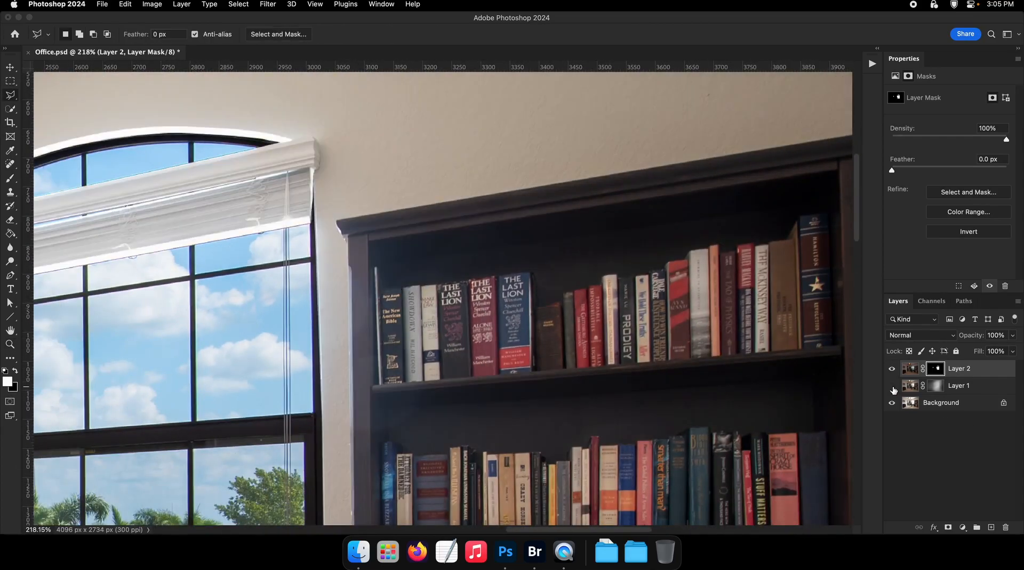
left_click(892, 387)
left_click(892, 387)
left_click_drag(408, 373, 423, 324)
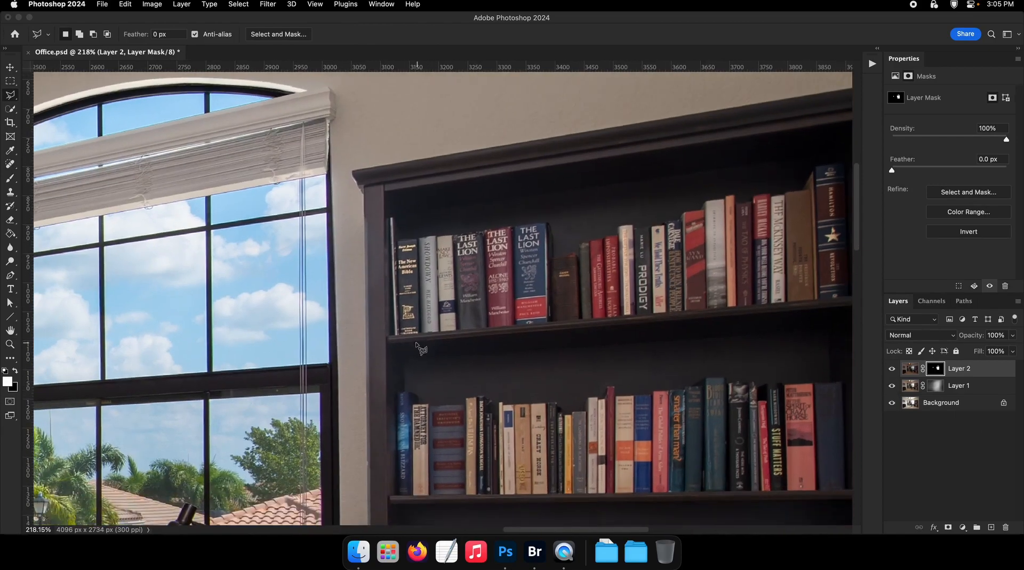
Examine the large bookcase's window-side edge against the wall, from the top corner down to the lower shelves
key("super+space")
left_click_drag(360, 188, 362, 243)
left_click_drag(384, 309, 369, 303)
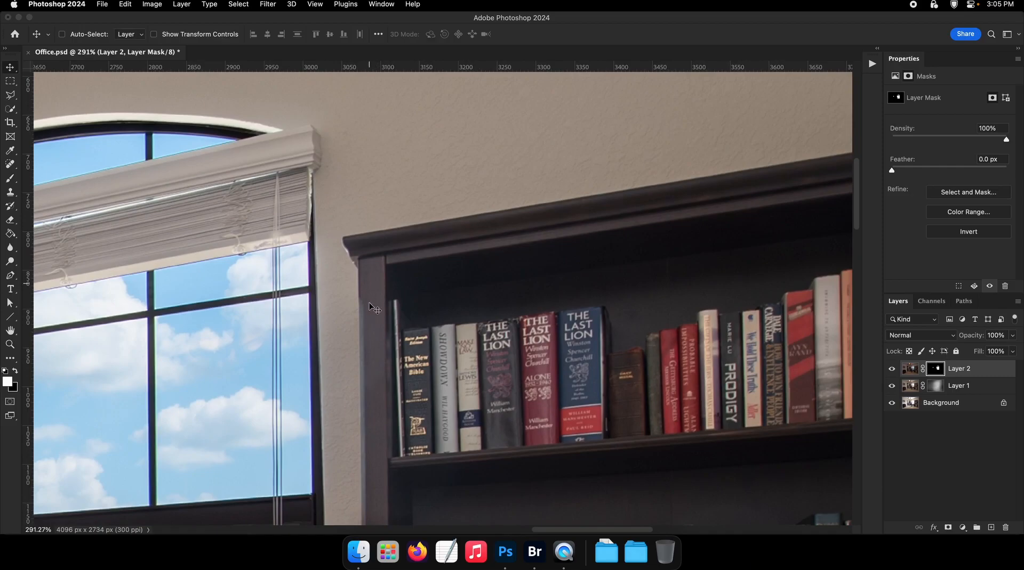
key("super+space")
left_click_drag(401, 324, 376, 323)
left_click_drag(390, 509, 375, 247)
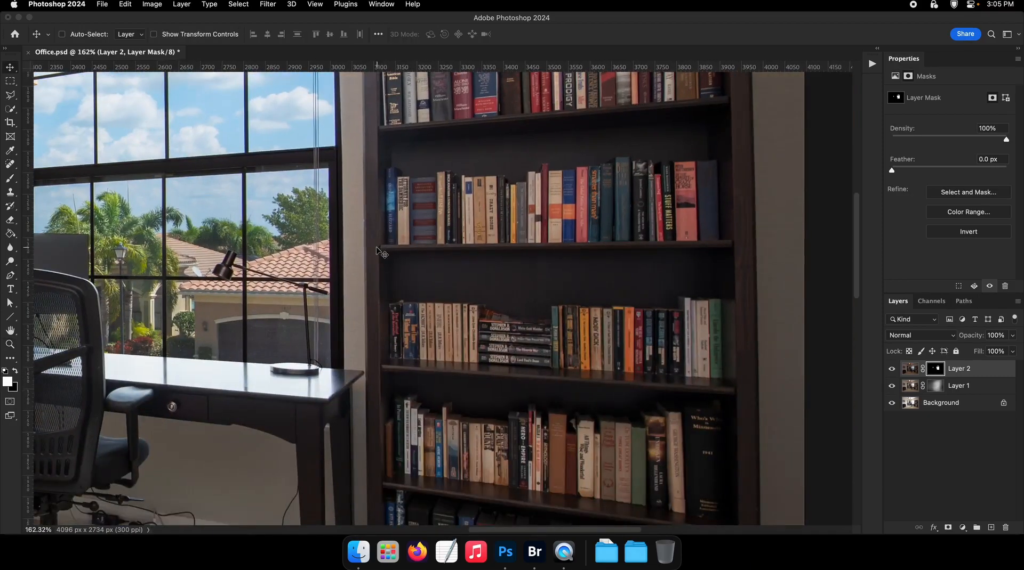
Compare the large bookcase's upper shelves and window-side edge with Layer 1 hidden and shown
left_click(891, 387)
left_click(892, 386)
left_click_drag(412, 194, 382, 194)
left_click_drag(383, 197, 449, 213)
left_click(892, 387)
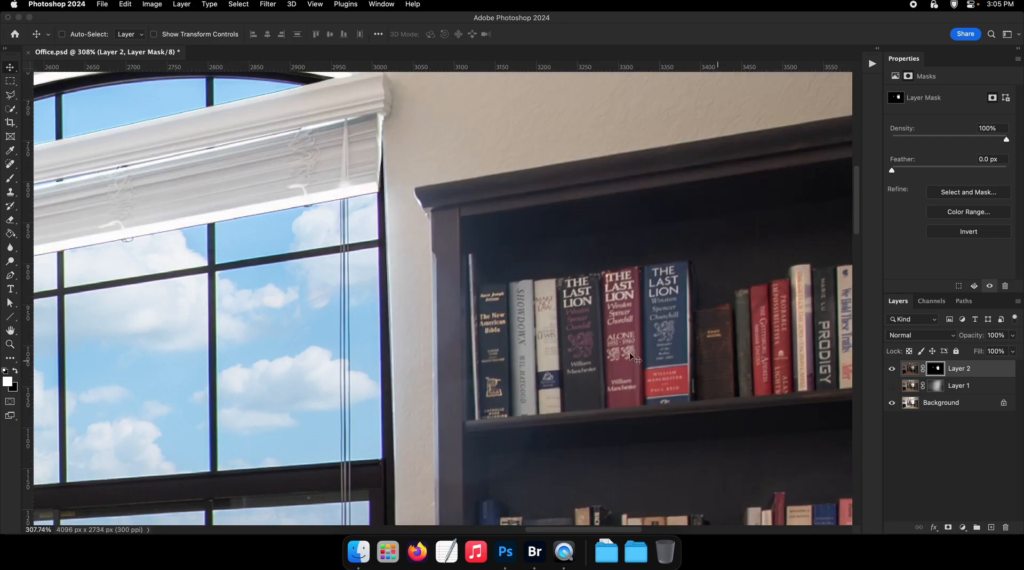
left_click_drag(533, 330, 404, 290)
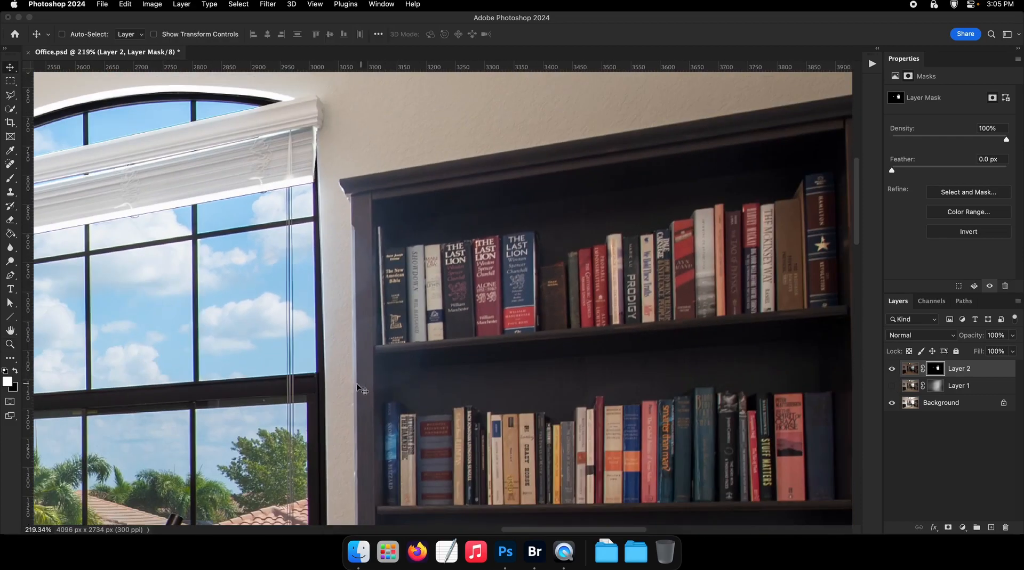
left_click(891, 387)
left_click_drag(512, 368, 475, 341)
left_click_drag(476, 339, 476, 264)
left_click_drag(480, 264, 459, 272)
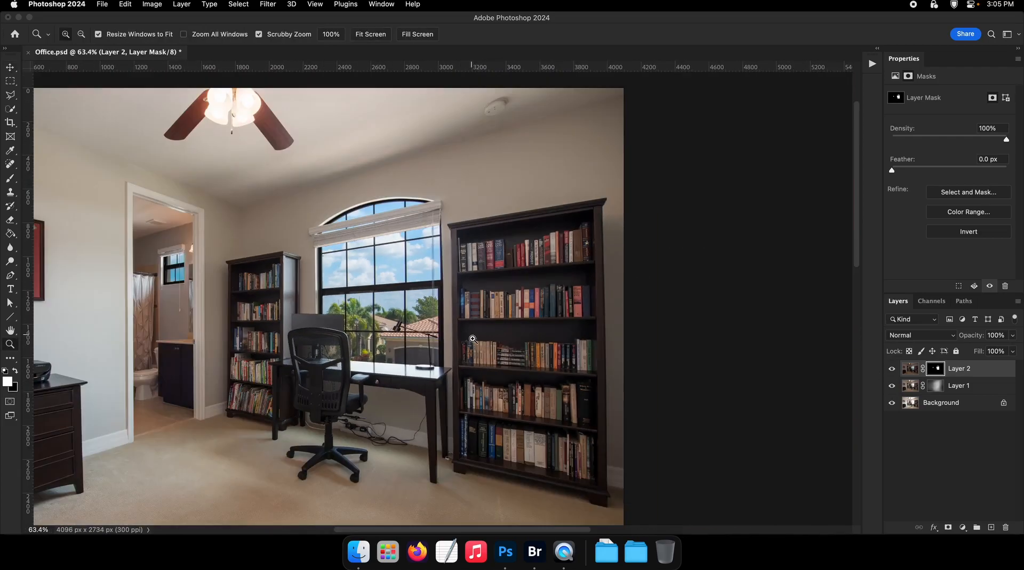
Save the document and add a new empty path
key("super+s")
left_click(964, 301)
left_click(990, 527)
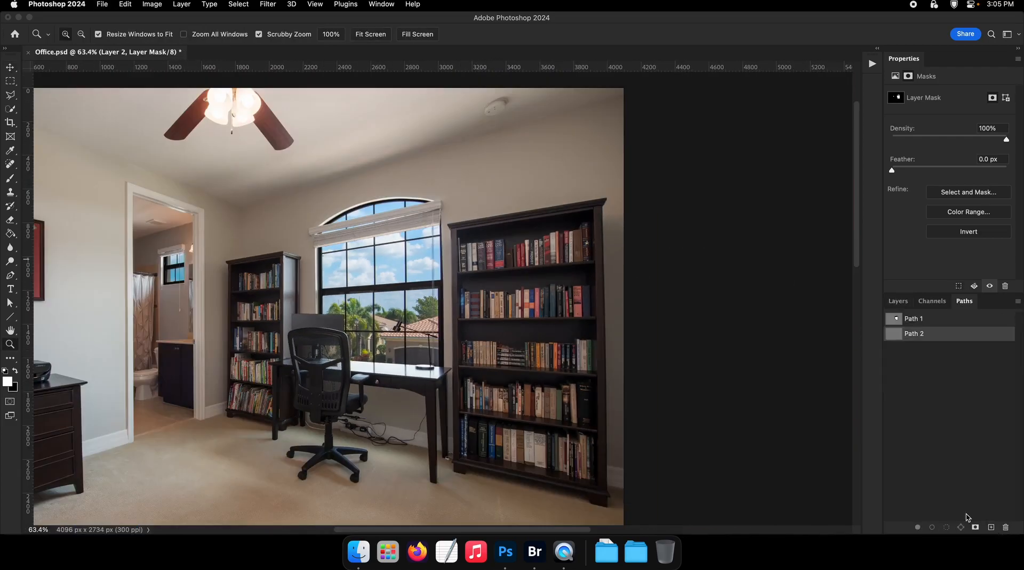
Trace the visible desktop with the Pen tool from the chair's edge, around the lamp base and the far corner, back along the front edge
key("p")
left_click(385, 358, "super")
left_click(385, 358, "super")
left_click(345, 365, "super")
left_click(341, 365, "super")
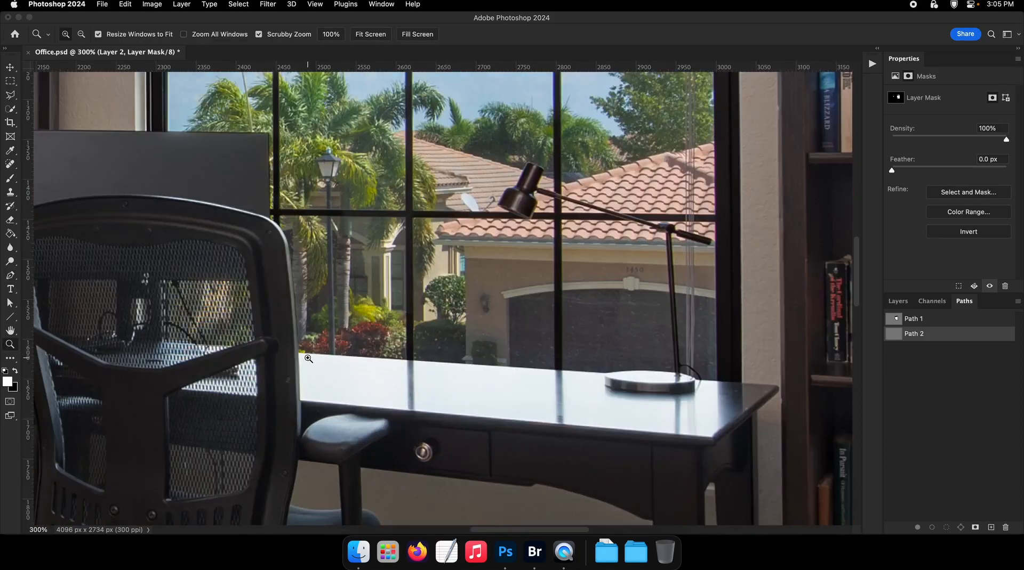
left_click(300, 355, "super")
left_click(298, 354, "super")
left_click_drag(429, 354, 166, 327)
left_click(589, 362, "super")
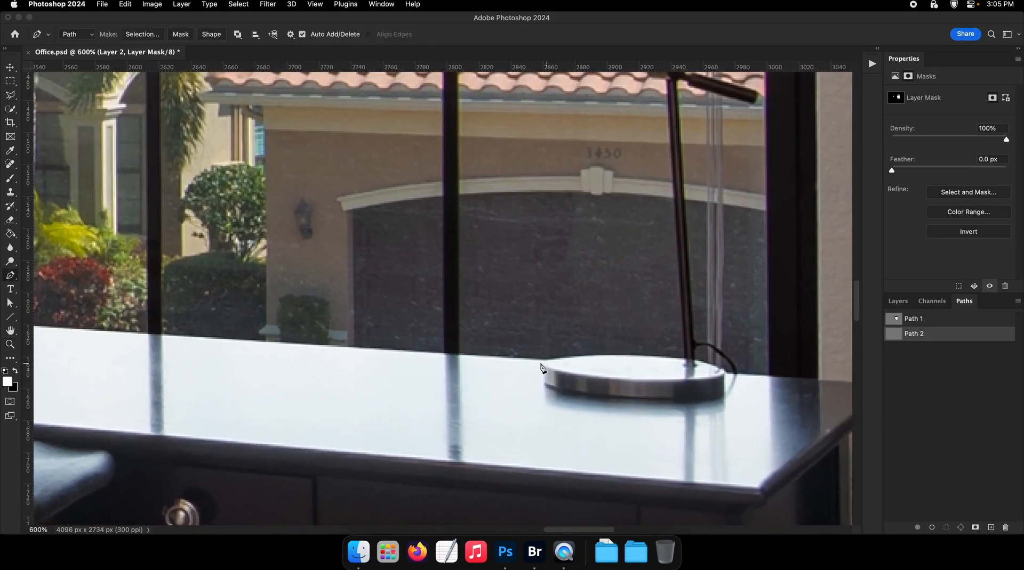
left_click(589, 362, "super")
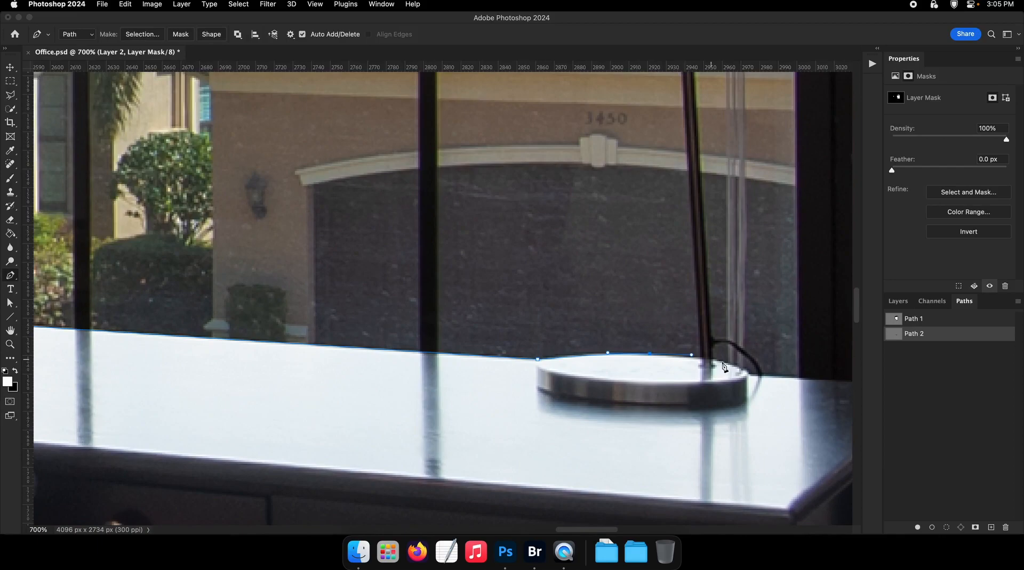
scroll(750, 377, "right", 5)
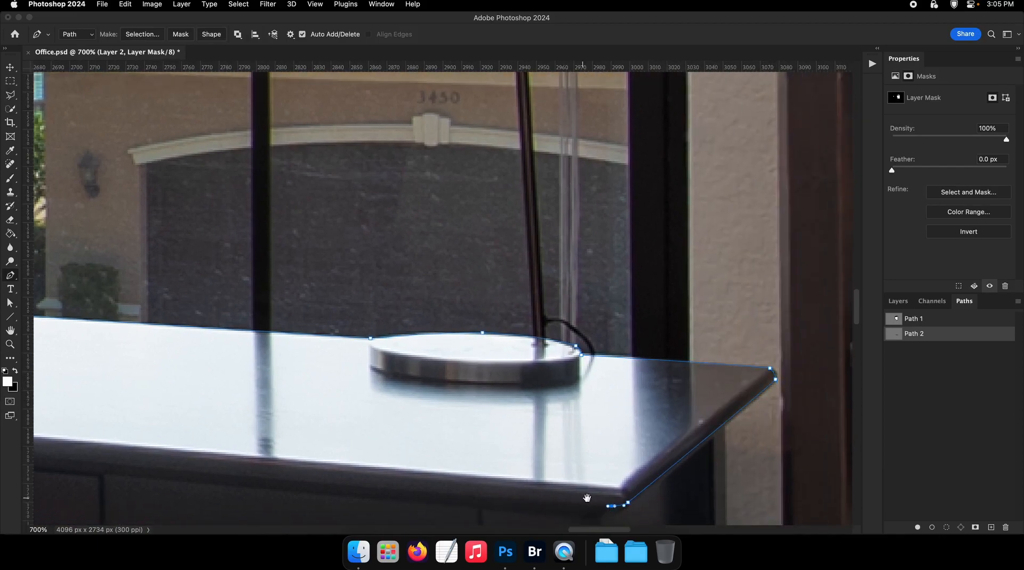
scroll(586, 498, "left", 10)
left_click(137, 408)
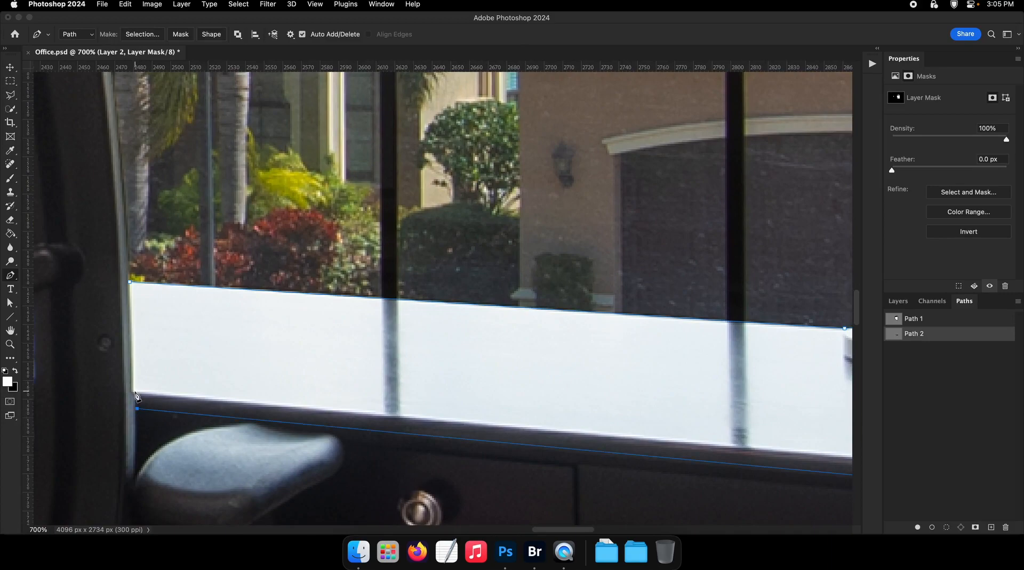
Convert the desktop path into a selection and return to the layer list
right_click(175, 266)
left_click(208, 314)
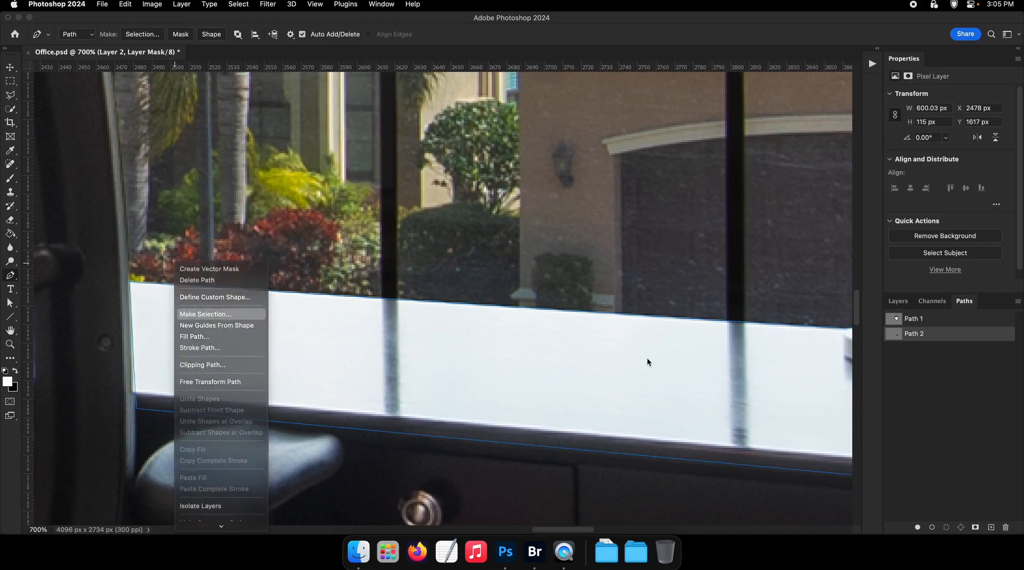
key("Return")
left_click(898, 301)
Brush white over the selected desktop on Layer 2's mask with a soft 883 px brush at 30% opacity and 30% flow
key("z")
left_click_drag(579, 295, 511, 298)
key("b")
right_click(580, 303)
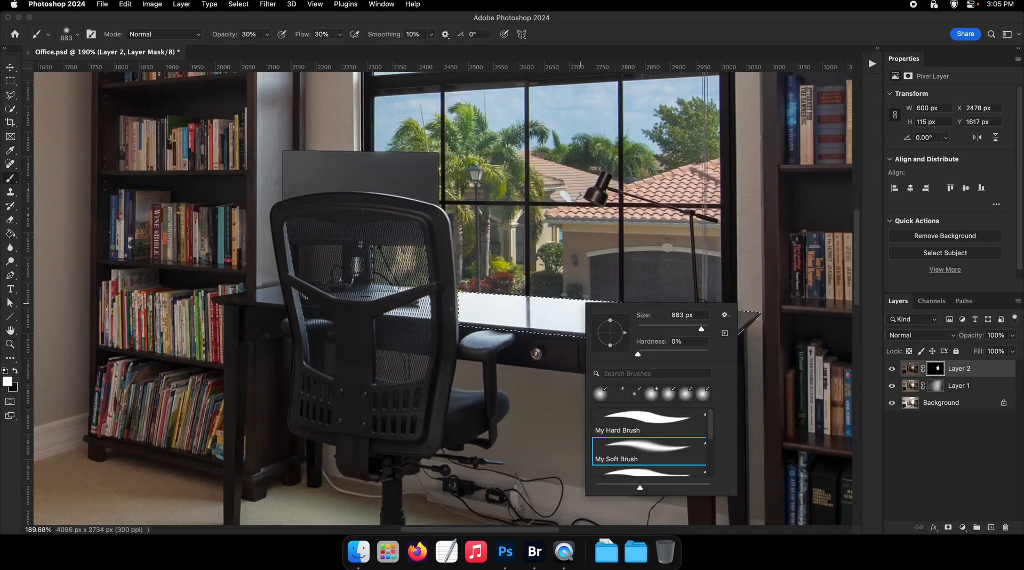
left_click(650, 422)
key("Escape")
key("z")
right_click(593, 318)
key("Escape")
key("b")
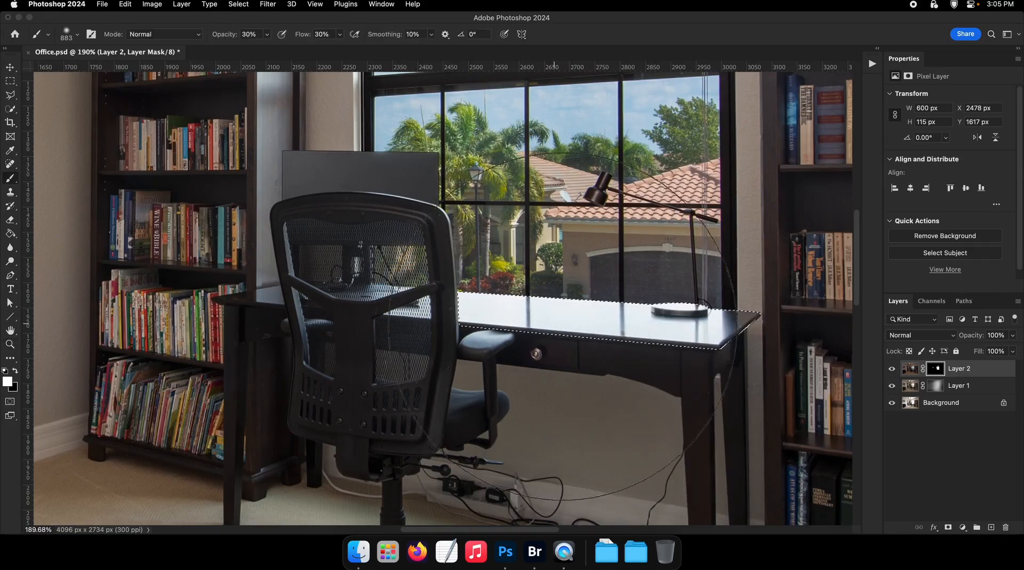
left_click_drag(562, 326, 544, 333)
left_click_drag(675, 332, 518, 352)
key("z")
key("F2")
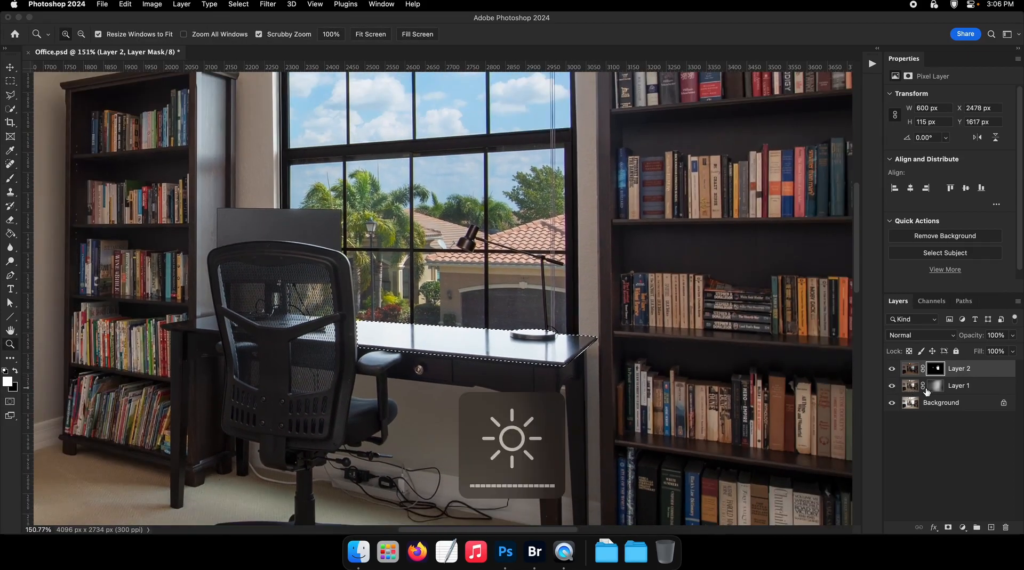
key("b")
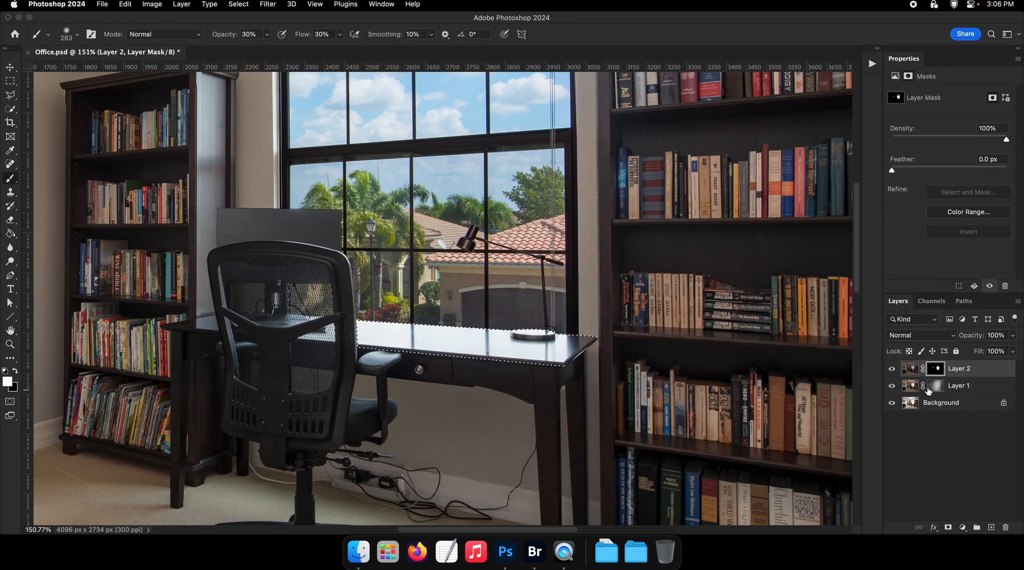
left_click(928, 390)
key("g")
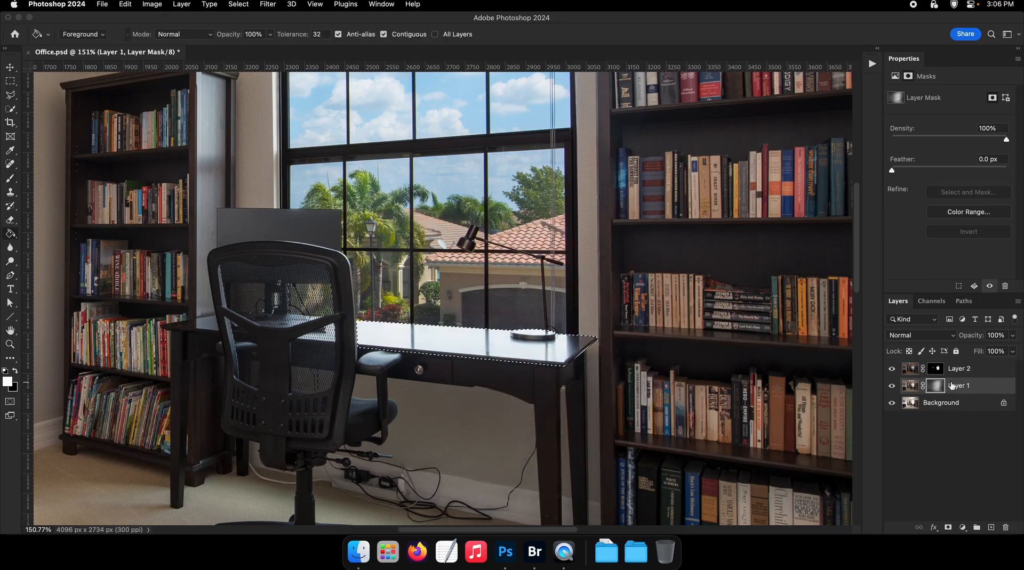
left_click(935, 369)
Brush more white over the selected desktop on Layer 2's mask with a 283 px brush, deselect, and save the document
key("b")
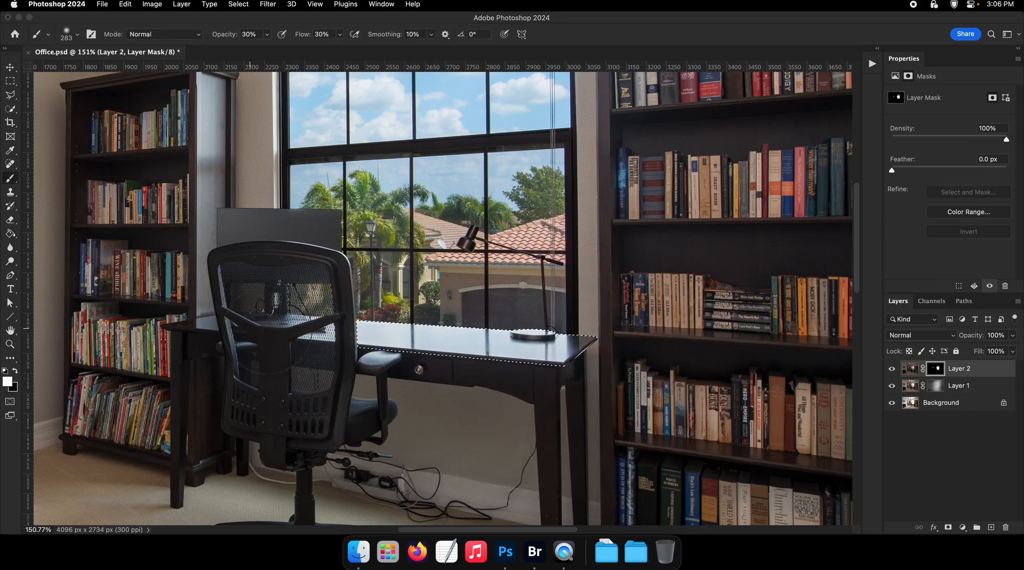
key("super+d")
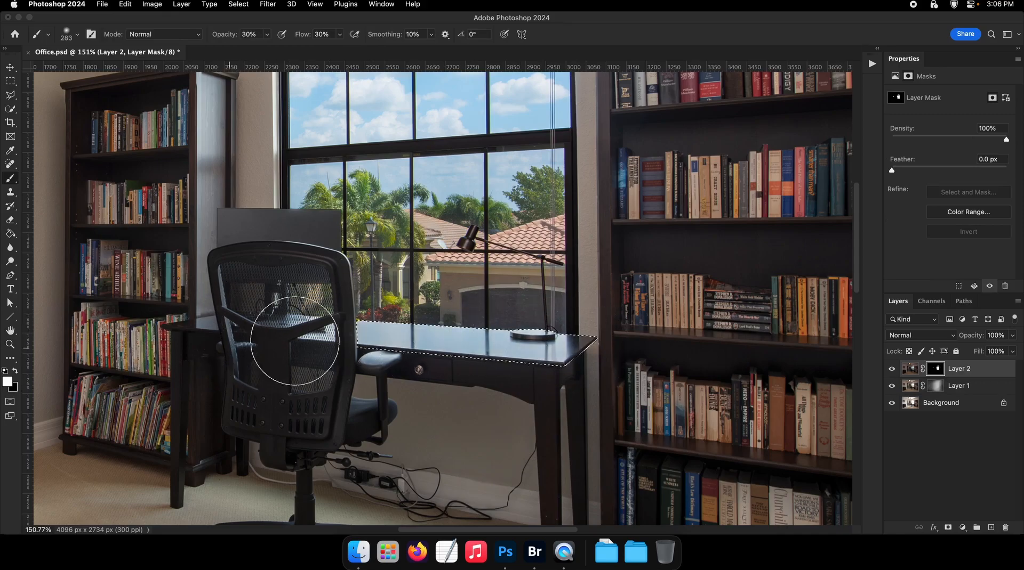
key("z")
mouse_move(403, 338)
left_mouse_down()
mouse_move(333, 339)
mouse_move(448, 341)
left_mouse_up()
key("super+s")
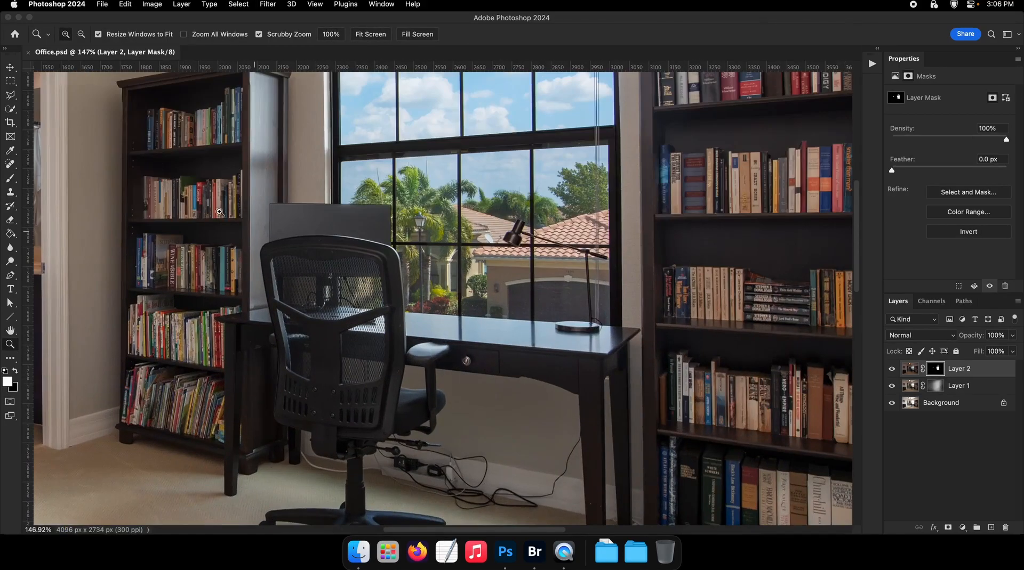
Select the bright triangle of chair mesh beneath the diagonal back support with the Polygonal Lasso
left_click(9, 96)
key("z")
left_click_drag(353, 338, 427, 338)
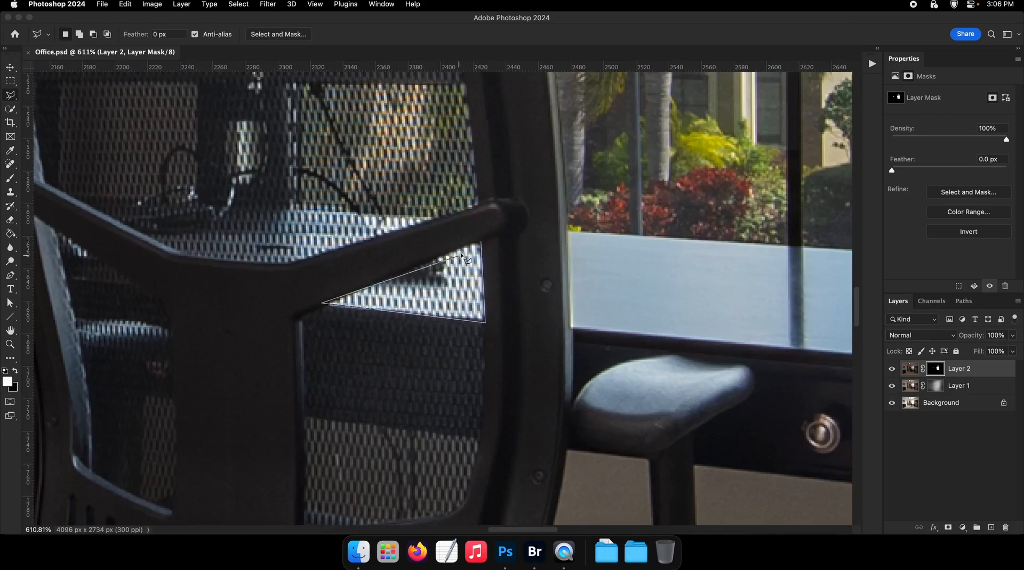
left_click(481, 242)
Brush white over the selected mesh triangle on Layer 2's mask at 30% opacity and 30% flow, deselect, and save
key("z")
left_click_drag(446, 305, 410, 305)
key("b")
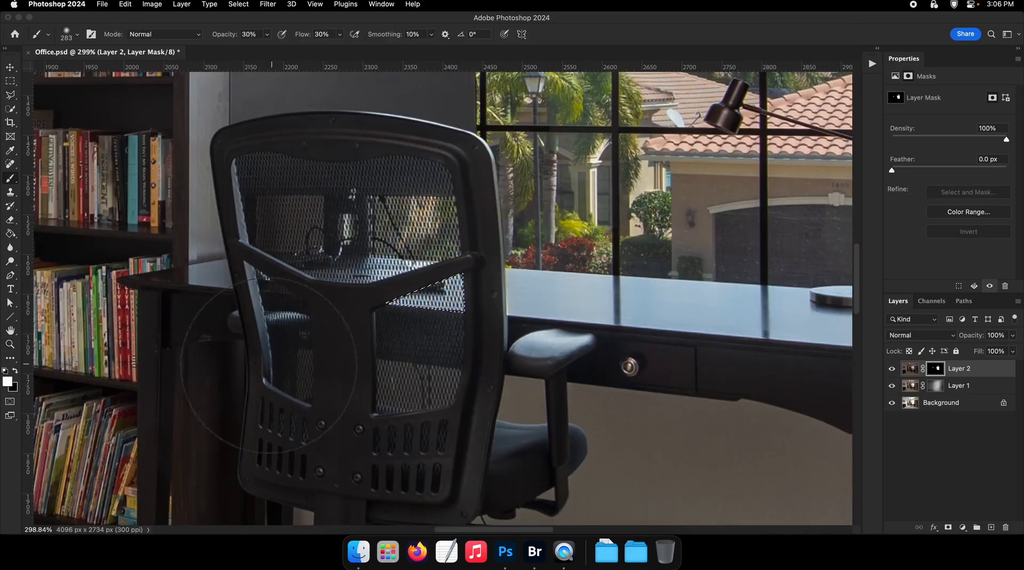
key("super+d")
key("z")
left_click_drag(477, 338, 295, 330)
key("super+s")
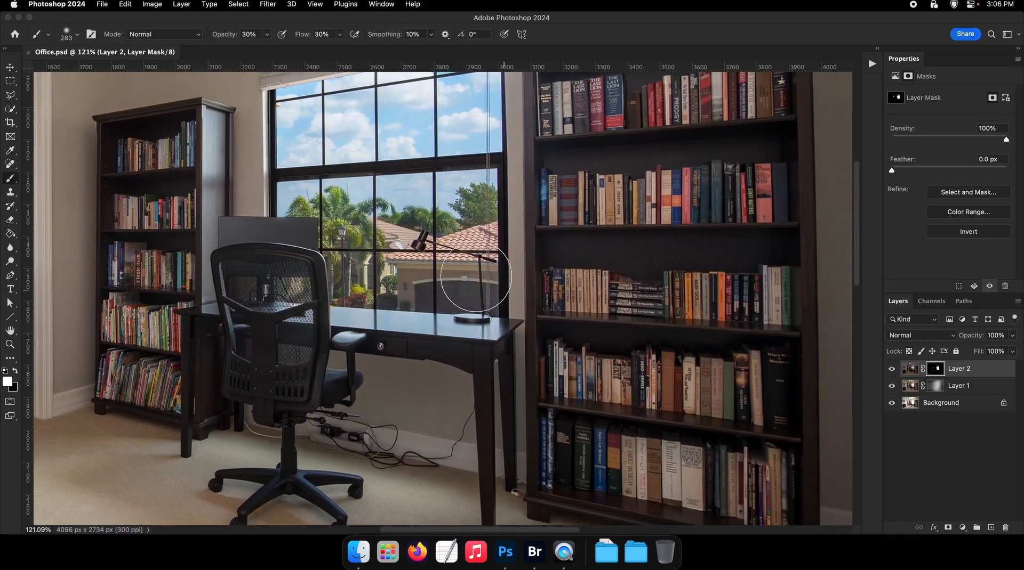
Add another empty path for outlining the desk lamp with the Pen tool
key("p")
left_click(963, 302)
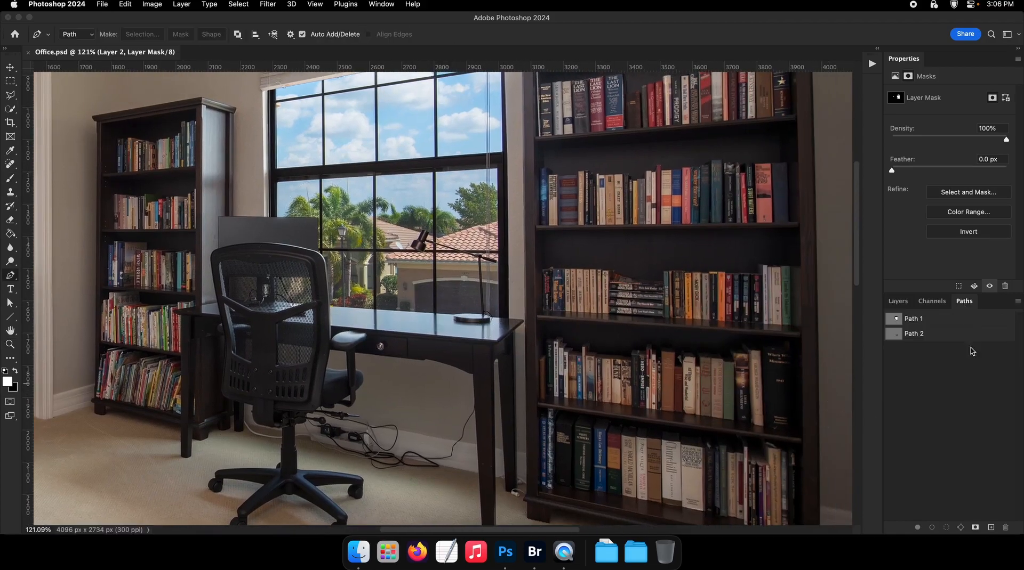
left_click(992, 526)
Trace the chair-side edge of the lamp's stem with the Pen tool, from its base up around the arm joint's underside
key("z")
left_click(480, 314)
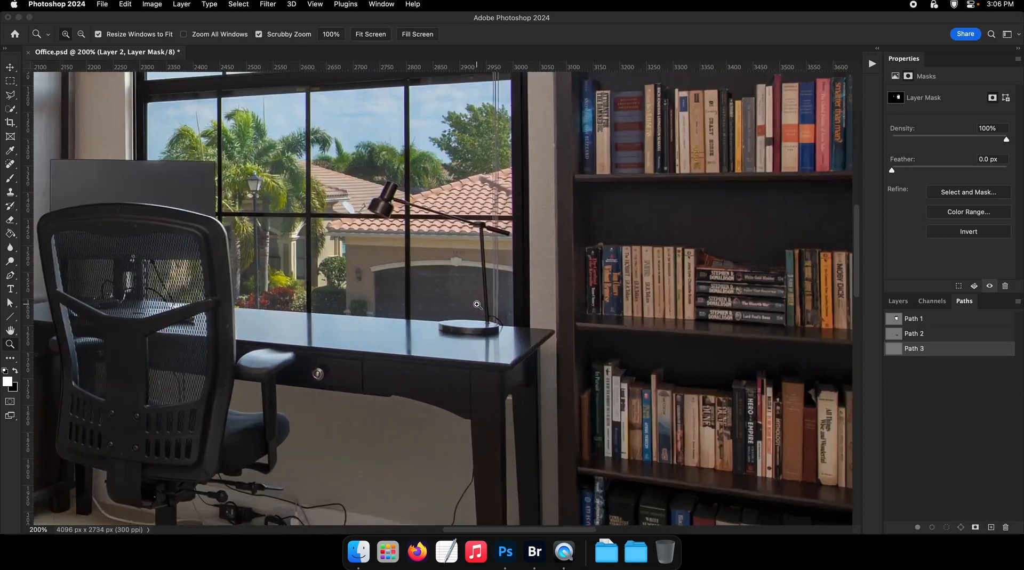
left_click(480, 314)
left_click(480, 315)
left_click(482, 316)
left_click(482, 315)
left_click(482, 319)
left_click(482, 320)
scroll(489, 360, "up", 10)
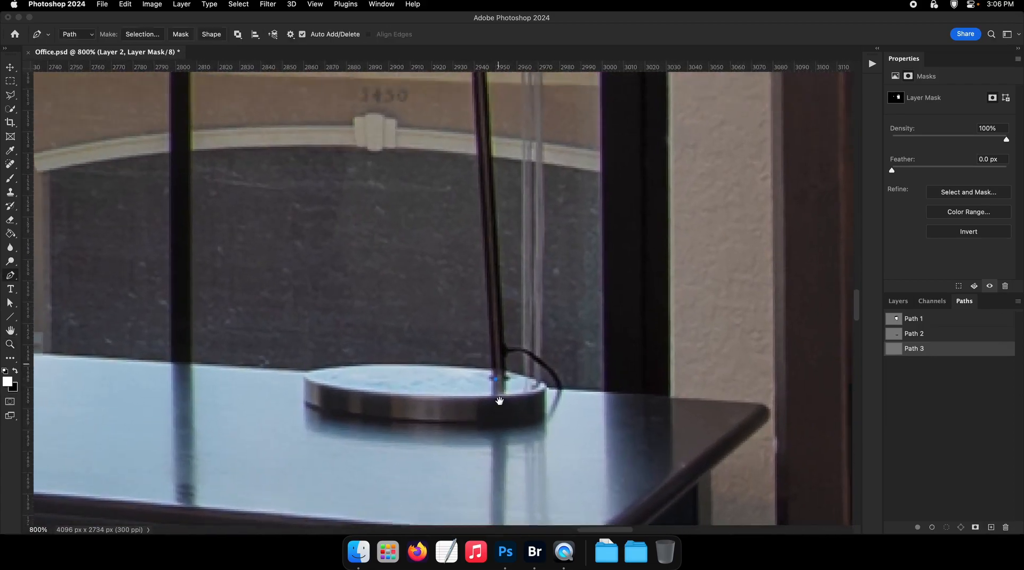
key("z")
left_click(494, 265)
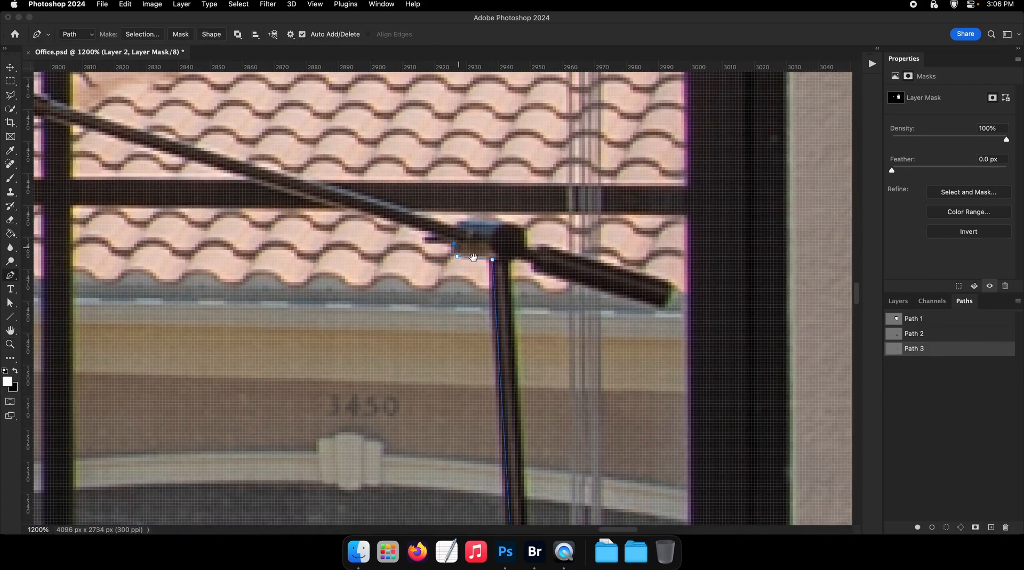
Continue the lamp path along the arm's lower edge and around the entire lamp head
scroll(474, 277, "up", 5)
scroll(475, 277, "left", 10)
key("z")
left_click(397, 274)
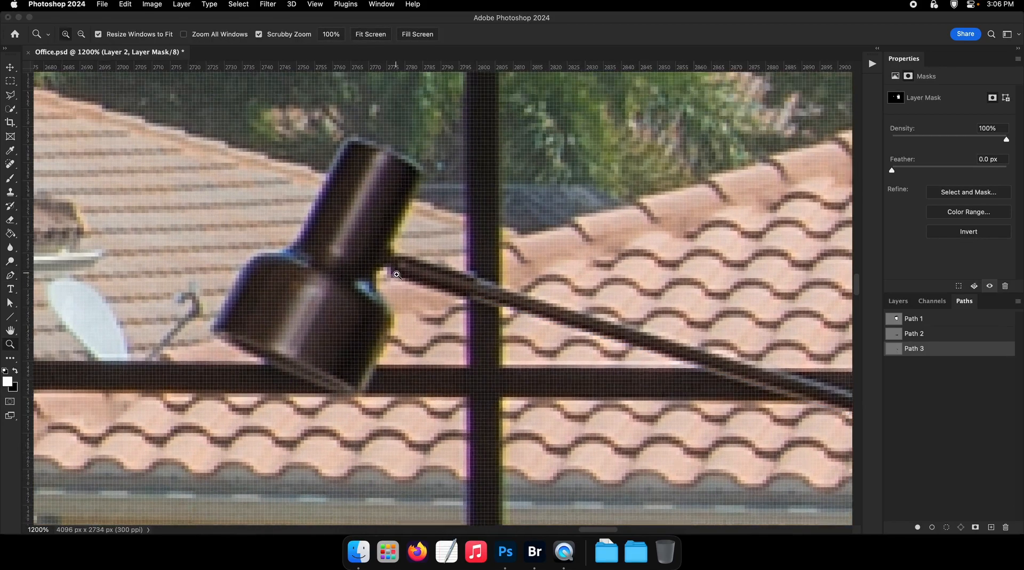
left_click(398, 275)
left_click(389, 267)
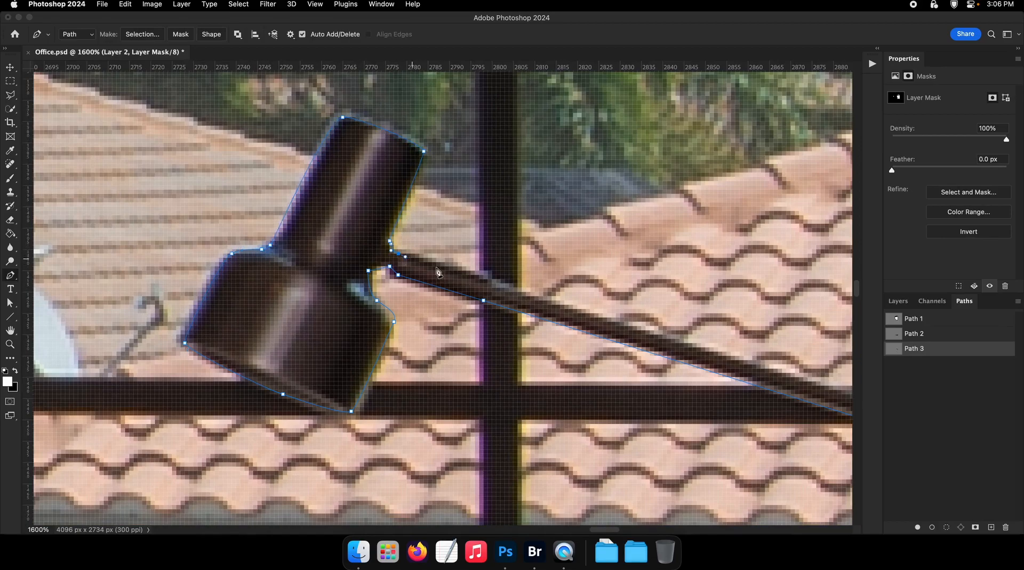
Complete the lamp path along the arm's upper edge, the rear handle and the stem down to the base, and convert it into a selection
left_click_drag(516, 294, 395, 256)
left_click_drag(713, 352, 450, 247)
left_click(343, 245)
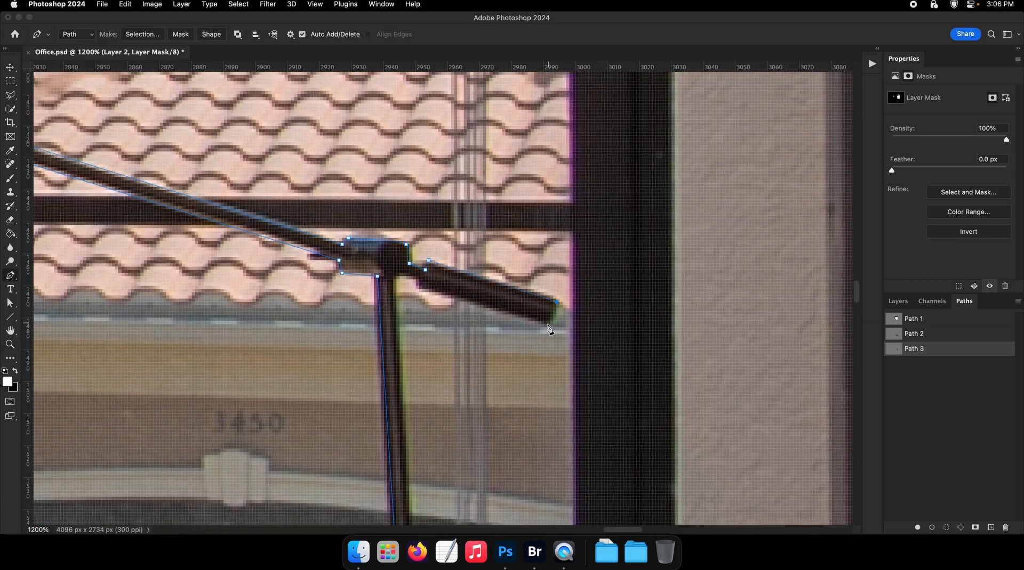
scroll(395, 281, "down", 20)
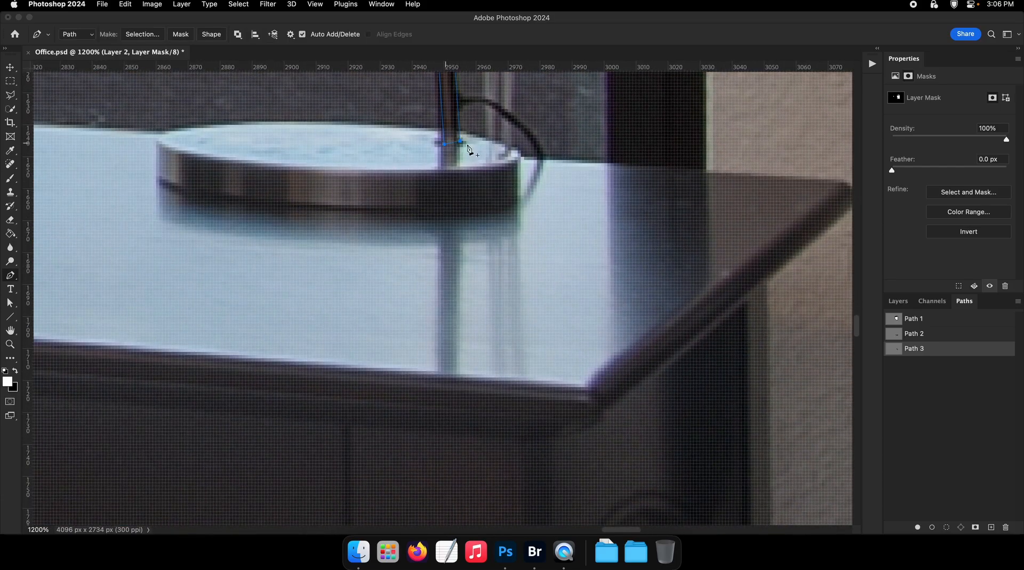
right_click(494, 141)
left_click(538, 197)
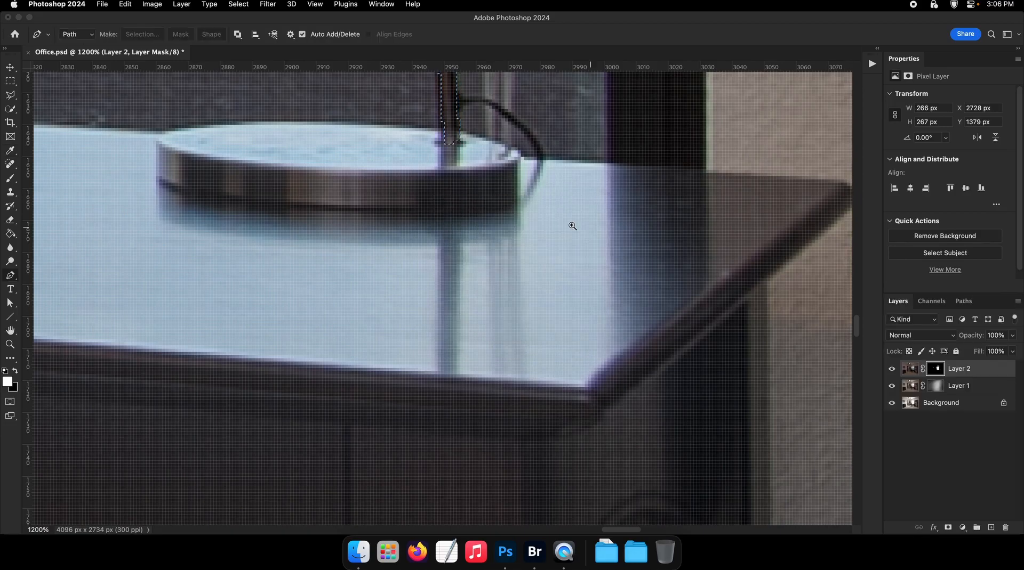
Brush black over the selected desk lamp on Layer 2's mask at 30% opacity and 30% flow, and deselect
left_click_drag(573, 226, 507, 170)
left_click_drag(507, 170, 507, 328)
left_click_drag(507, 328, 475, 325)
key("b")
left_click_drag(545, 269, 475, 274)
mouse_move(472, 248)
left_mouse_down()
mouse_move(487, 299)
mouse_move(553, 298)
left_mouse_up()
key("x")
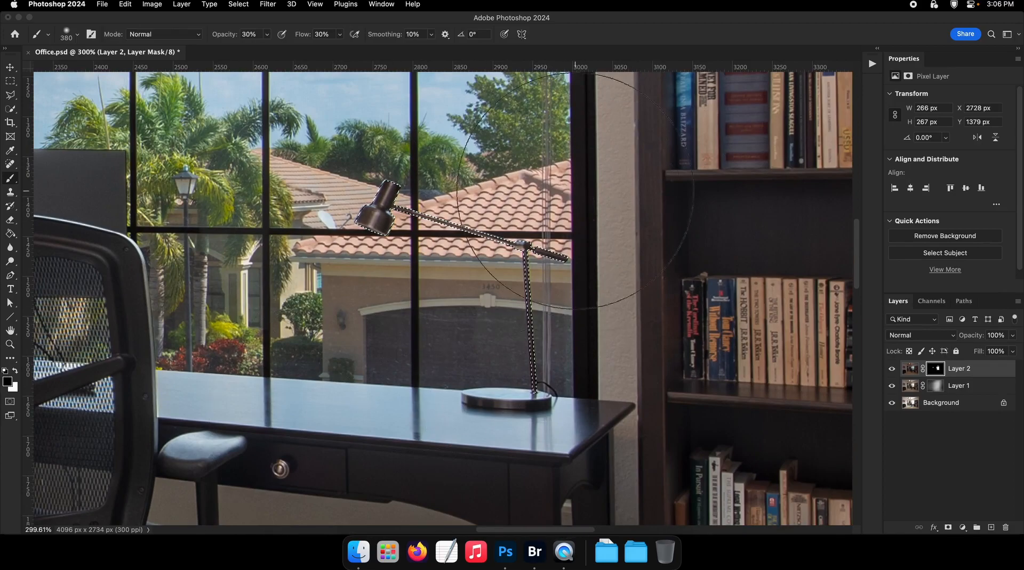
mouse_move(576, 191)
left_mouse_down()
mouse_move(392, 205)
mouse_move(464, 225)
mouse_move(467, 355)
left_mouse_up()
key("super+d")
Set the feather of Layer 2's mask to 0.3 px, save the document, and view the whole office
key("z")
mouse_move(573, 332)
left_mouse_down()
mouse_move(550, 333)
mouse_move(579, 330)
left_mouse_up()
key("super+s")
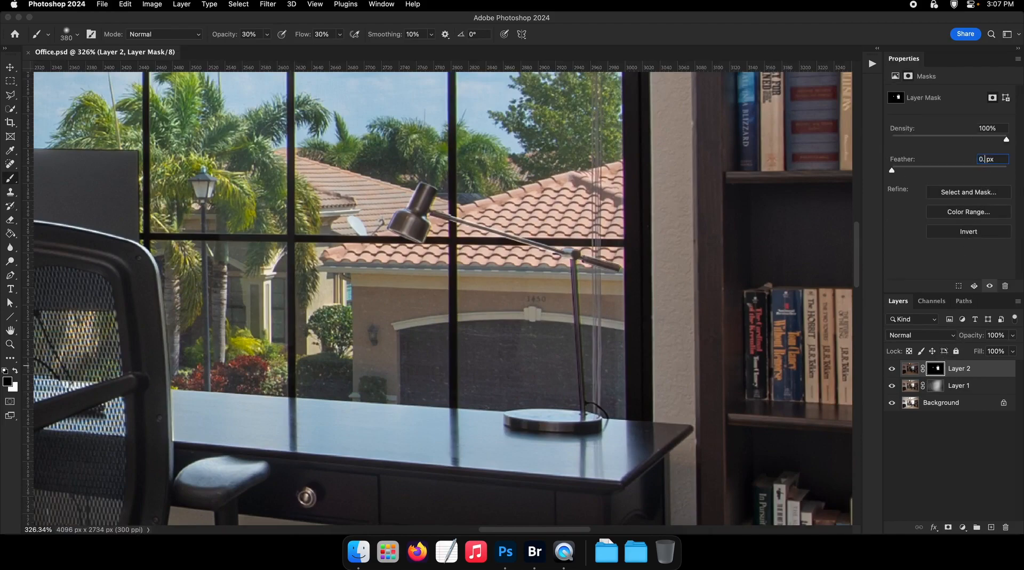
key("super+s")
left_click_drag(511, 287, 489, 288)
left_click_drag(528, 347, 463, 362)
left_click_drag(602, 326, 574, 328)
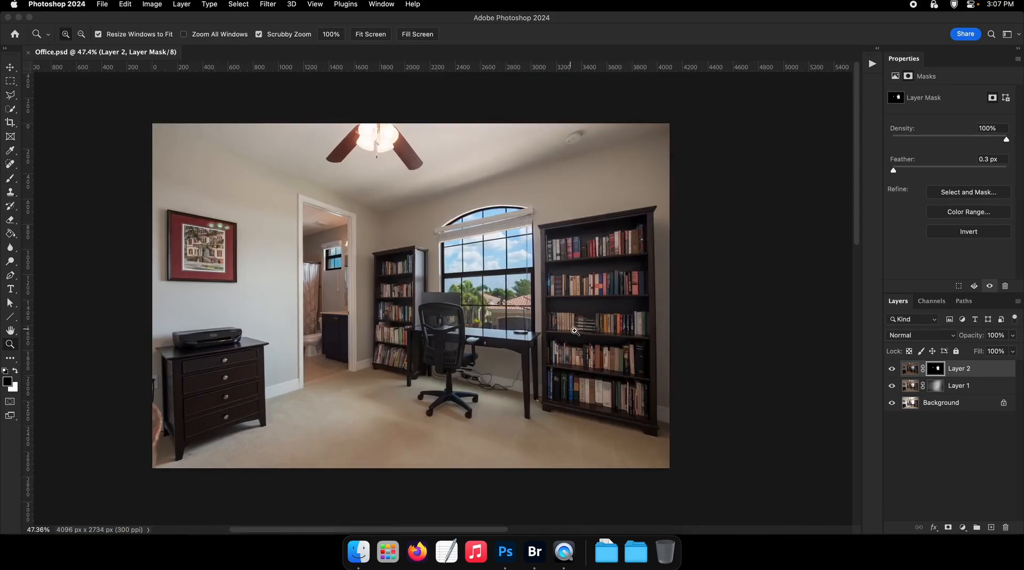
Add a Brightness/Contrast adjustment above Layer 1 with brightness 79 and contrast -40, and fill its mask with black
key("F2")
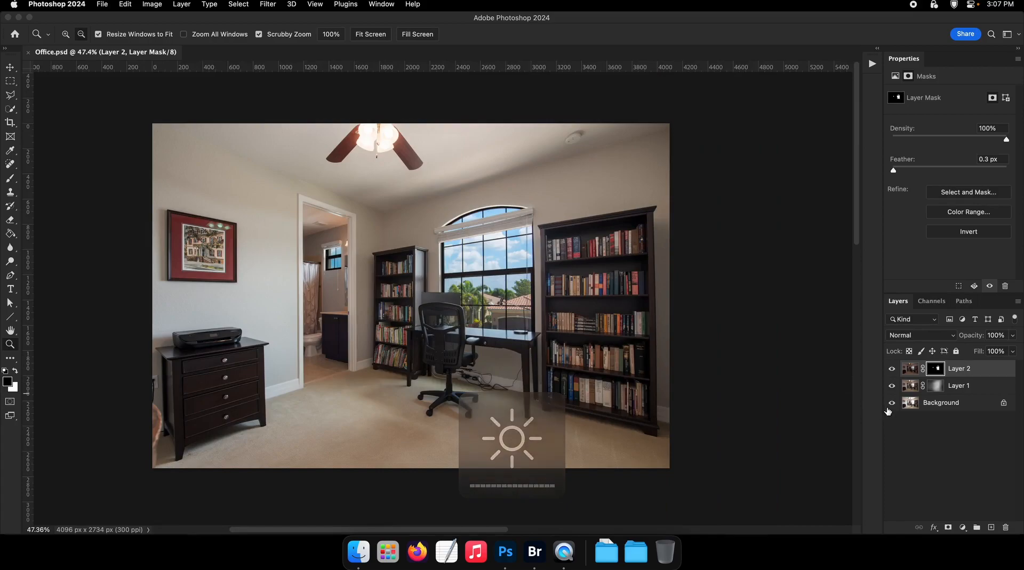
left_click(970, 386)
left_click(962, 527)
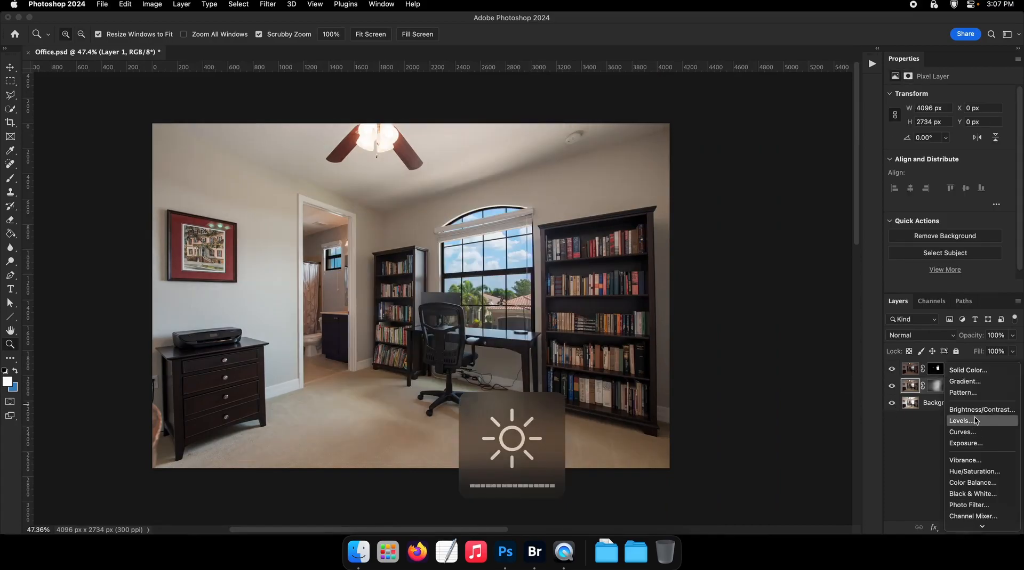
left_click(960, 413)
left_click_drag(910, 148, 904, 147)
key("b")
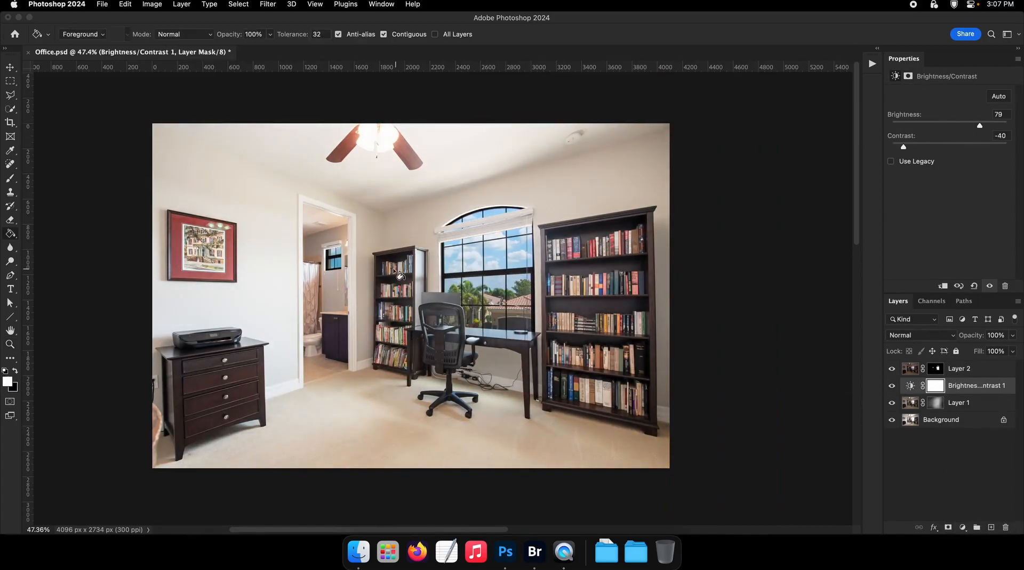
key("ctrl+i")
Brush white over the walls, bookcase and floor on the adjustment's mask using a large soft brush at 30% opacity and flow, and save
right_click(465, 267)
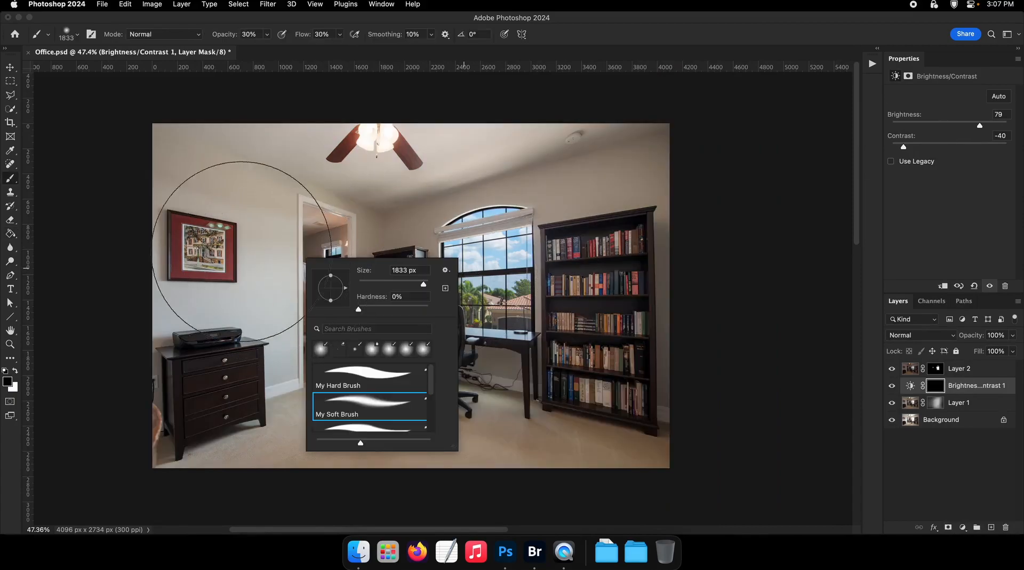
left_click_drag(244, 255, 299, 254)
key("x")
mouse_move(167, 290)
left_mouse_down()
mouse_move(192, 150)
mouse_move(252, 199)
mouse_move(447, 211)
mouse_move(632, 332)
left_mouse_up()
left_click_drag(683, 481, 642, 482)
left_click_drag(582, 499, 653, 239)
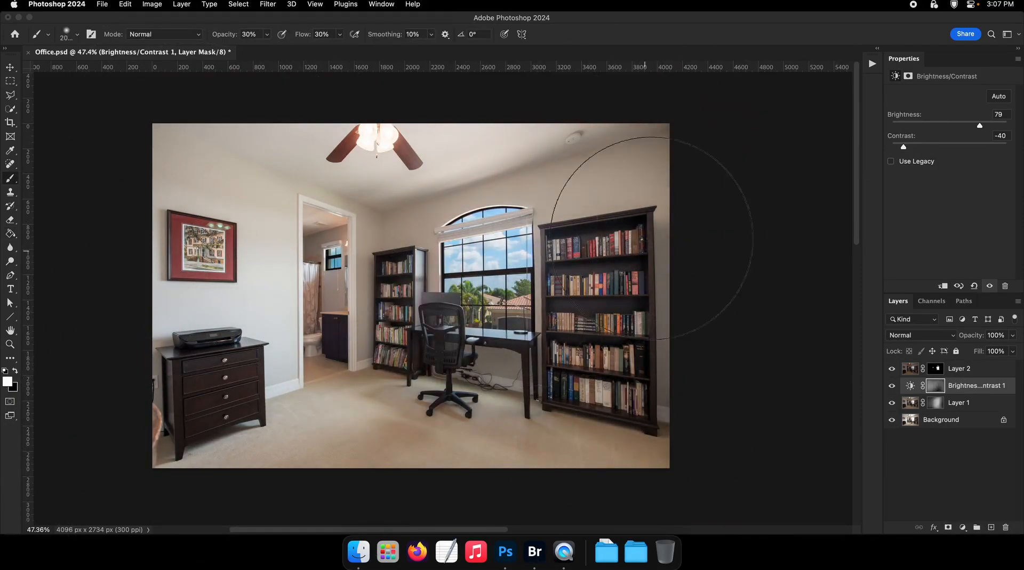
left_click_drag(570, 324, 587, 324)
mouse_move(658, 466)
left_mouse_down()
mouse_move(581, 429)
mouse_move(281, 480)
left_mouse_up()
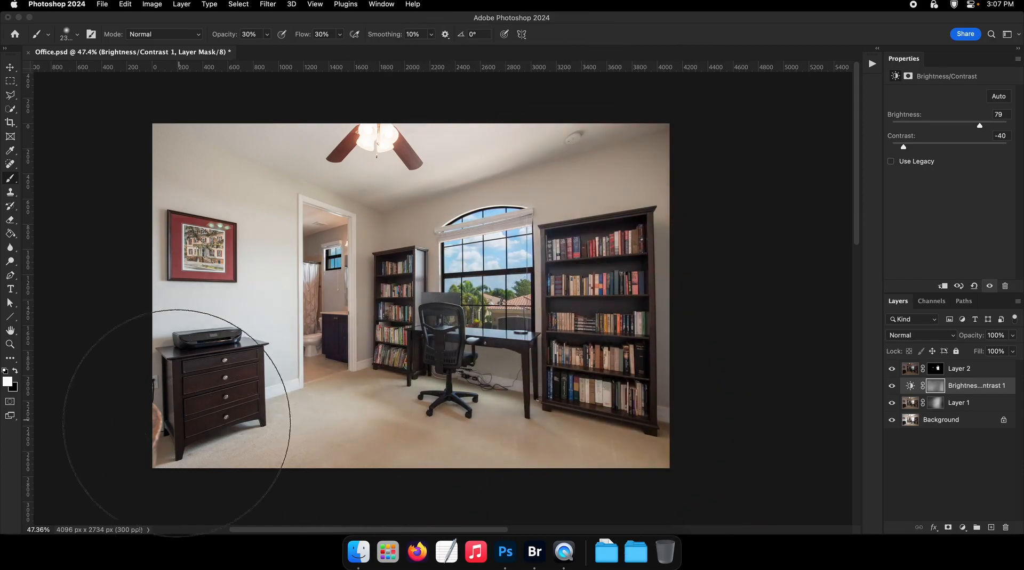
key("super+s")
Add a second Brightness/Contrast adjustment above Layer 2 with brightness 64 and contrast -33, and save the document
left_click(958, 369)
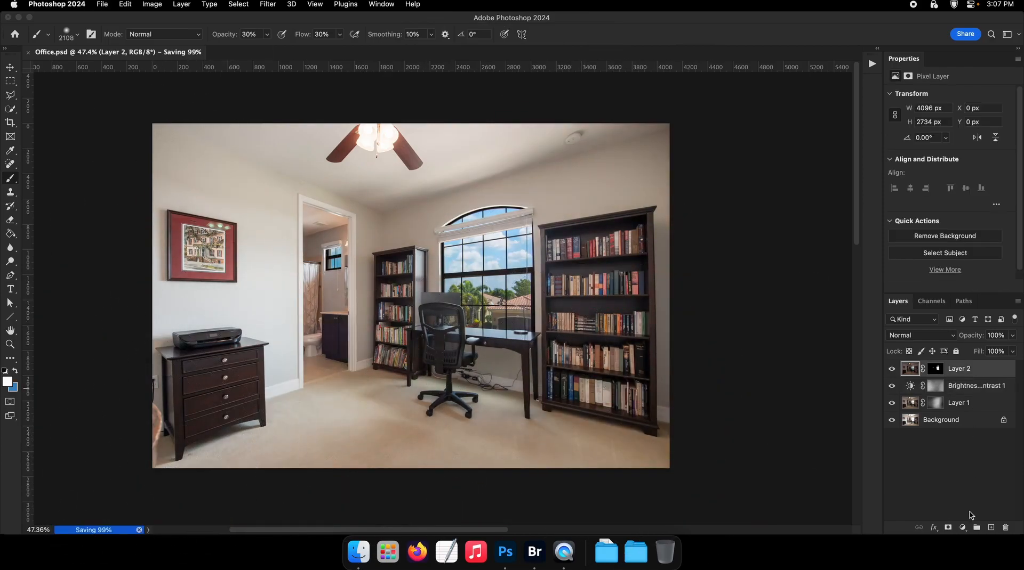
left_click(963, 528)
left_click(981, 411)
left_click_drag(949, 125, 974, 125)
left_click_drag(949, 146, 911, 146)
key("super+s")
Close Office.psd and reopen it
key("v")
scroll(555, 388, "up", 5)
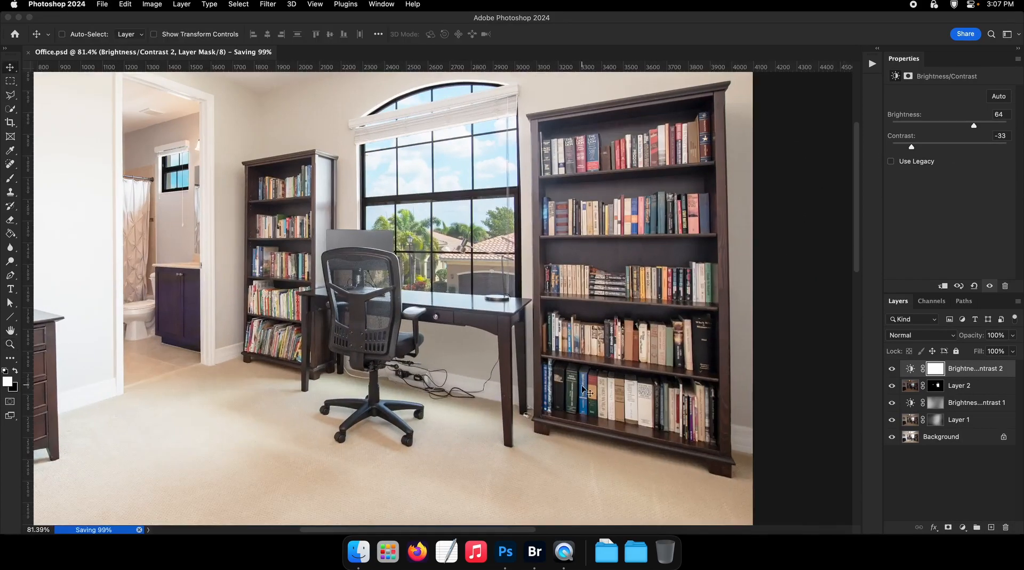
scroll(584, 392, "down", 7)
left_click_drag(590, 395, 543, 349)
scroll(496, 352, "up", 4)
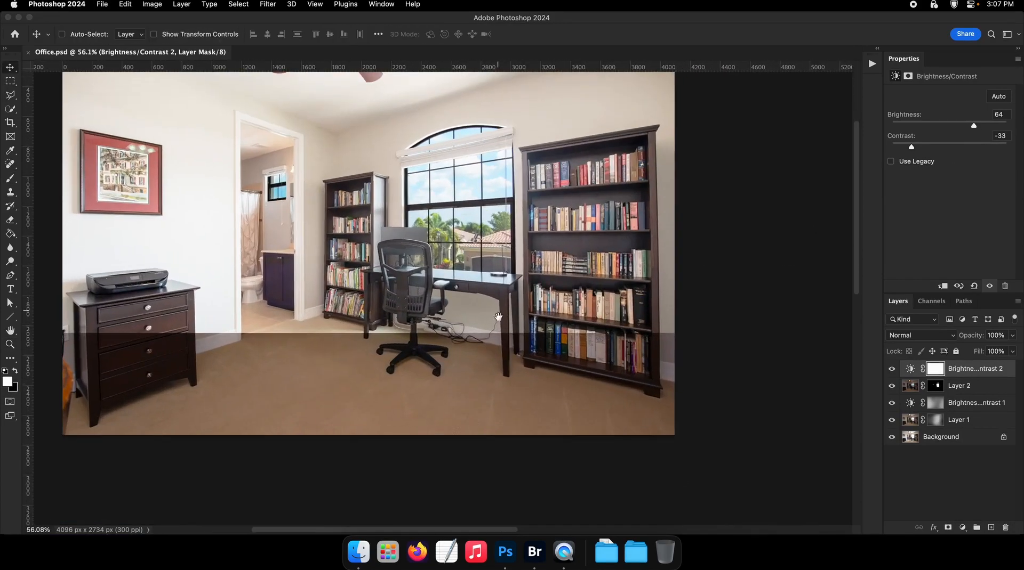
left_click_drag(498, 317, 523, 328)
key("super+w")
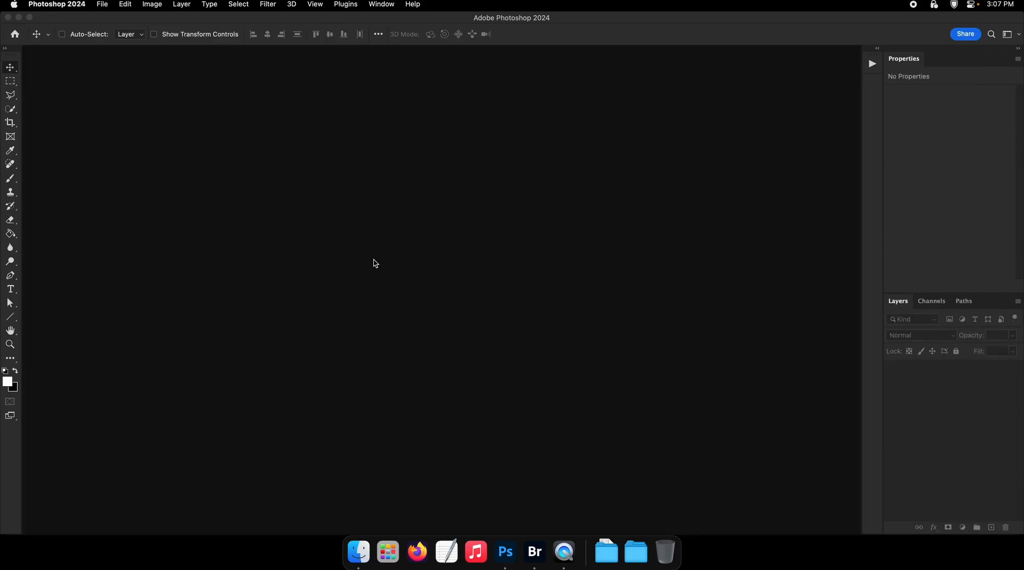
left_click(103, 4)
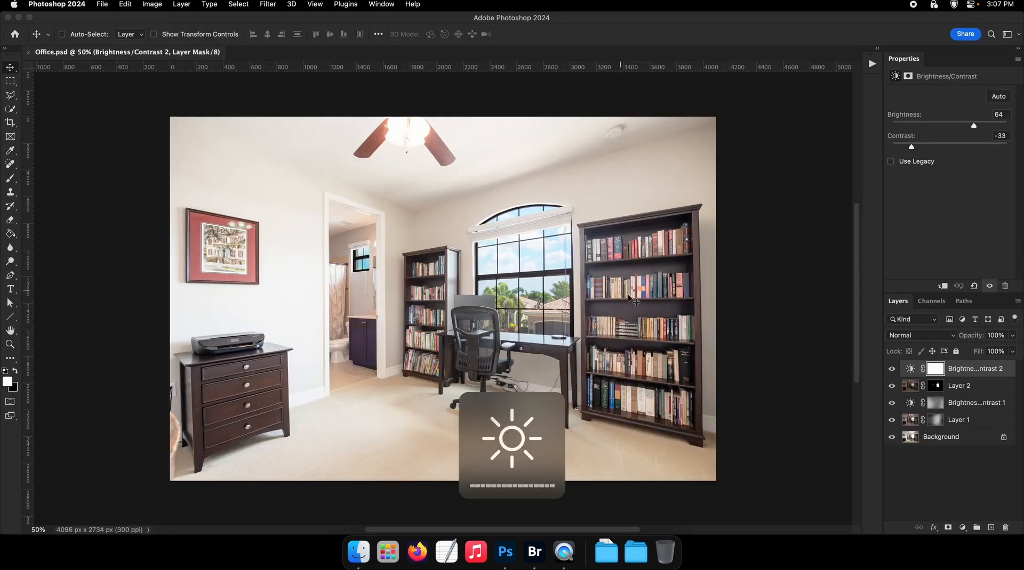
Fill the second Brightness/Contrast adjustment's mask with black and load Layer 2's mask as a selection
key("g")
key("x")
left_click(544, 341)
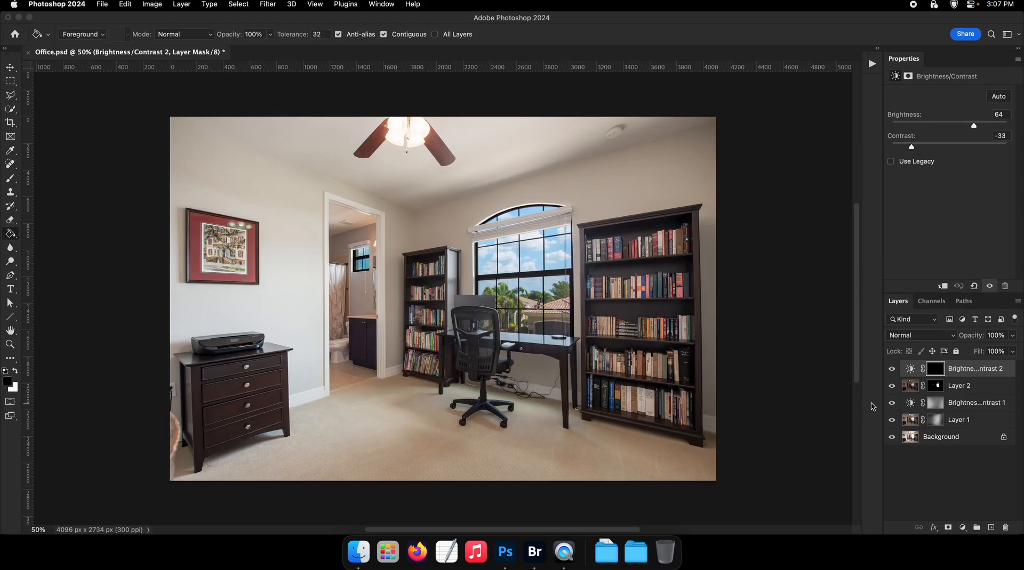
left_click(936, 387, "super")
Brush white inside the selection on the second Brightness/Contrast adjustment's mask at 30% opacity and flow, and deselect
key("b")
mouse_move(400, 263)
left_mouse_down()
mouse_move(336, 264)
mouse_move(262, 288)
left_mouse_up()
scroll(384, 255, "up", 5)
key("x")
mouse_move(333, 270)
left_mouse_down()
mouse_move(284, 315)
mouse_move(327, 280)
mouse_move(178, 273)
left_mouse_up()
left_click_drag(383, 256, 493, 238)
mouse_move(512, 234)
left_mouse_down()
mouse_move(537, 362)
mouse_move(565, 394)
mouse_move(527, 397)
left_mouse_up()
left_click_drag(526, 398, 462, 396)
key("super+d")
Save the document and compare the whole office blend with the Background exposure
key("z")
left_click_drag(465, 339, 426, 340)
key("super+s")
key("F2")
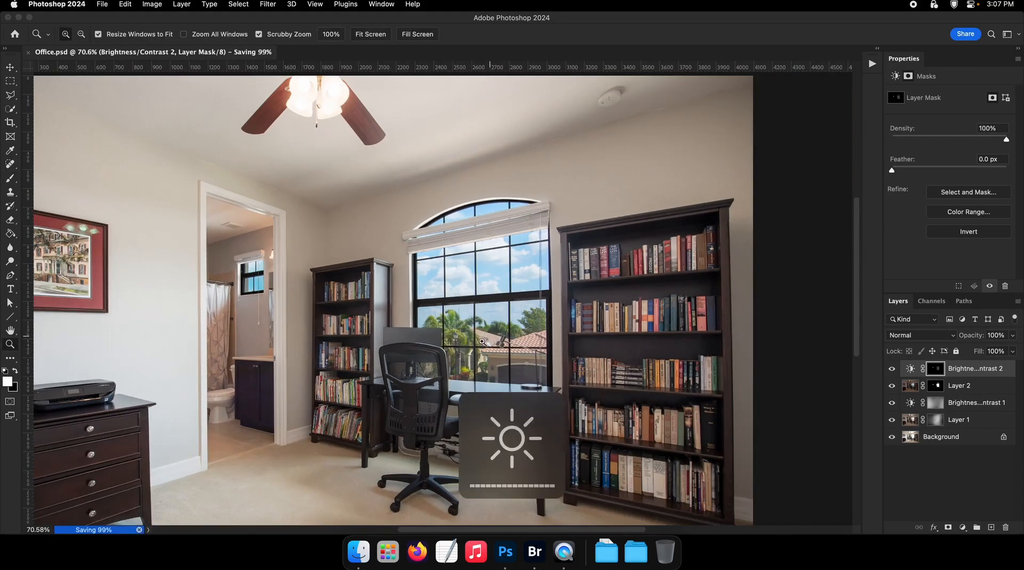
left_click_drag(482, 370, 465, 338)
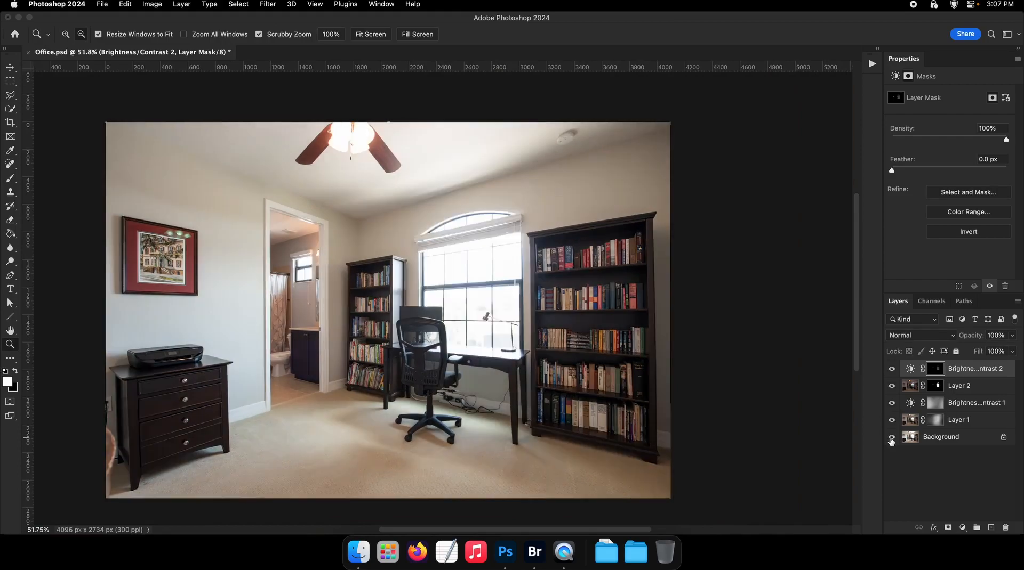
key("super+s")
Brush white over the ceiling fan lights on Layer 2's mask with a soft brush at 30% opacity and 30% flow
left_click(935, 389)
key("b")
mouse_move(347, 154)
left_mouse_down()
mouse_move(392, 151)
mouse_move(235, 158)
mouse_move(288, 141)
left_mouse_up()
key("z")
key("b")
left_click(352, 142)
left_click(409, 164)
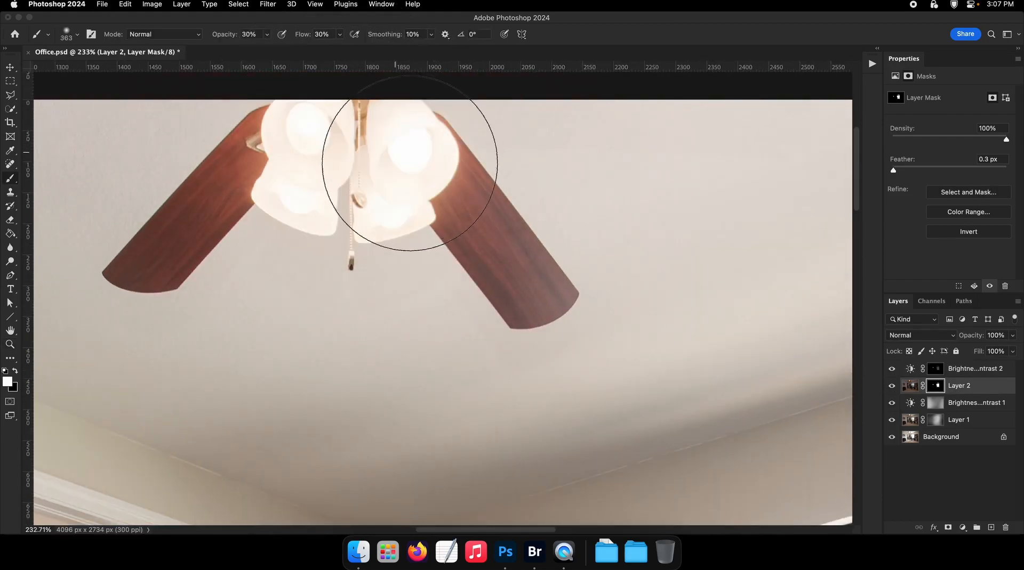
left_click_drag(408, 174, 317, 171)
Rework the fan lights on Layer 2's mask with a 336 px white brush, undoing the unwanted stroke
key("z")
mouse_move(416, 212)
left_mouse_down()
mouse_move(346, 214)
mouse_move(399, 227)
left_mouse_up()
key("b")
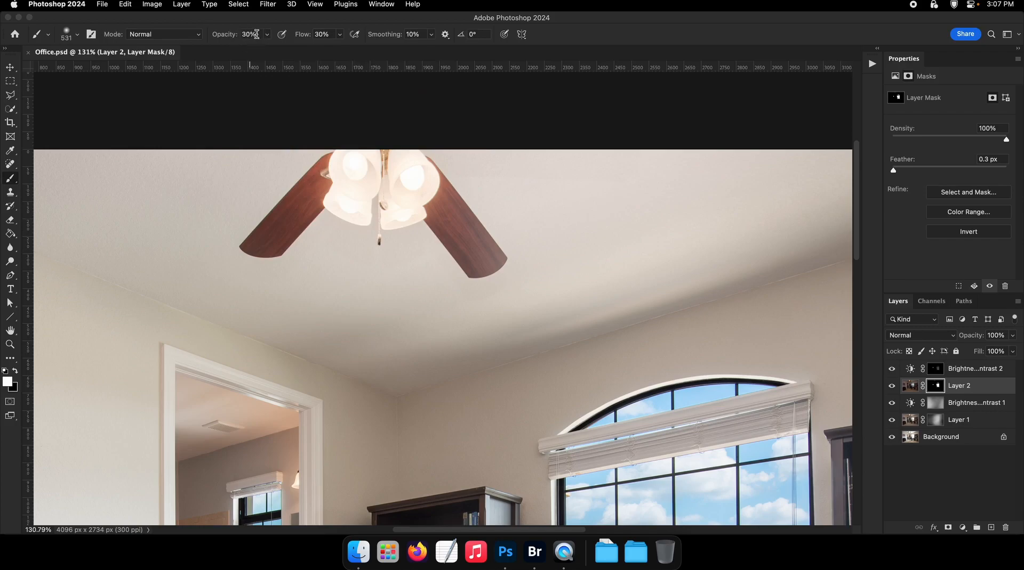
key("z")
left_click_drag(382, 210, 360, 214)
key("b")
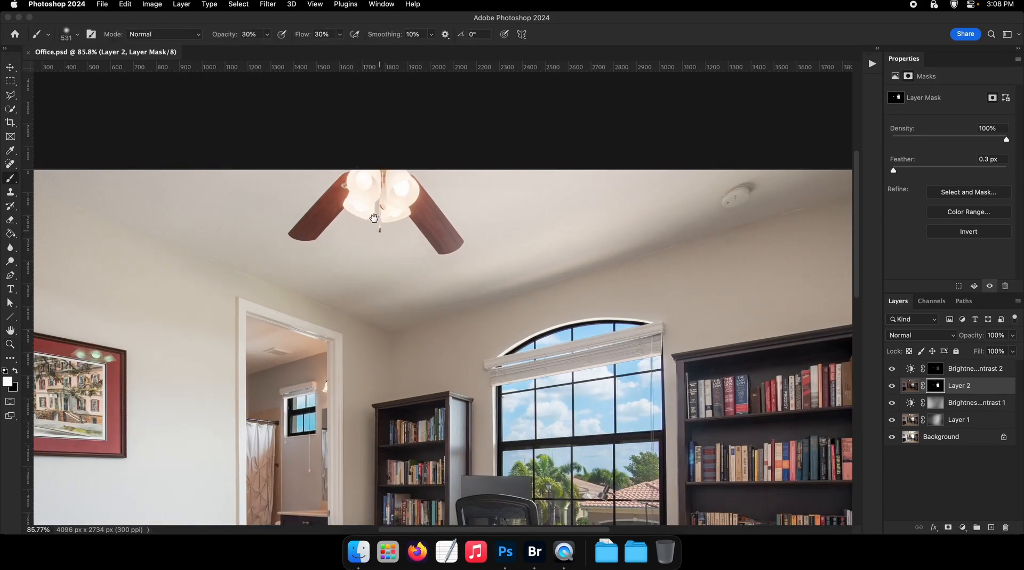
mouse_move(385, 247)
left_mouse_down()
mouse_move(375, 219)
mouse_move(400, 181)
mouse_move(272, 201)
left_mouse_up()
key("super+z")
left_click_drag(365, 169, 398, 165)
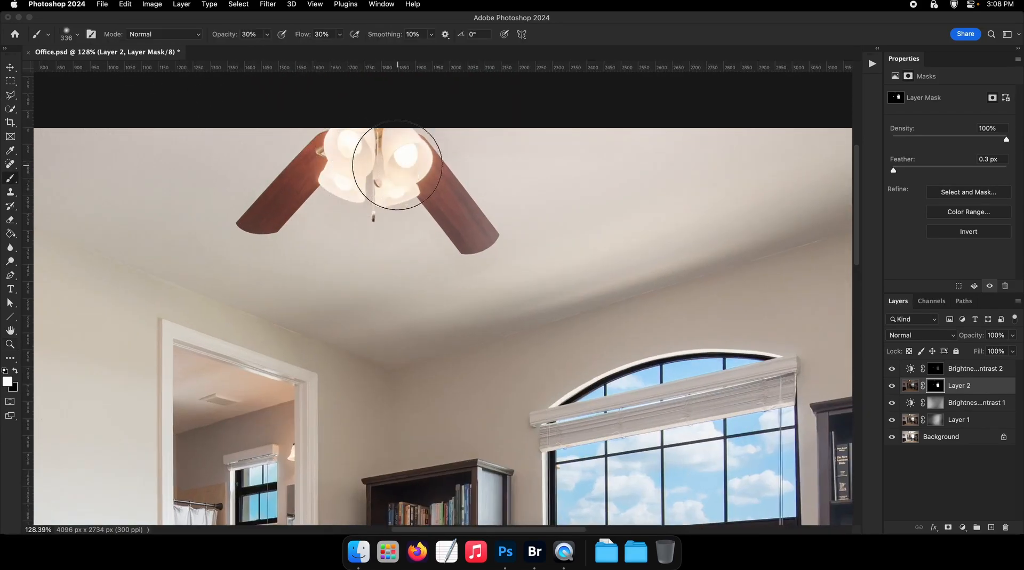
mouse_move(405, 228)
left_mouse_down()
mouse_move(374, 234)
mouse_move(372, 246)
left_mouse_up()
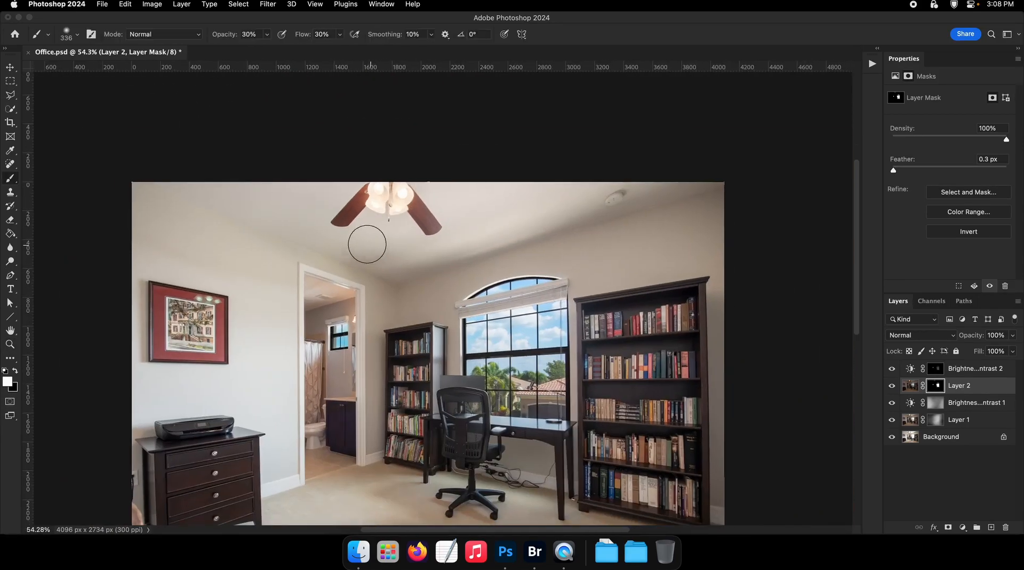
Select the ceiling fan's glass light shades with the Quick Selection tool
left_click(10, 110)
left_click_drag(387, 182, 441, 184)
left_click_drag(450, 221, 441, 278)
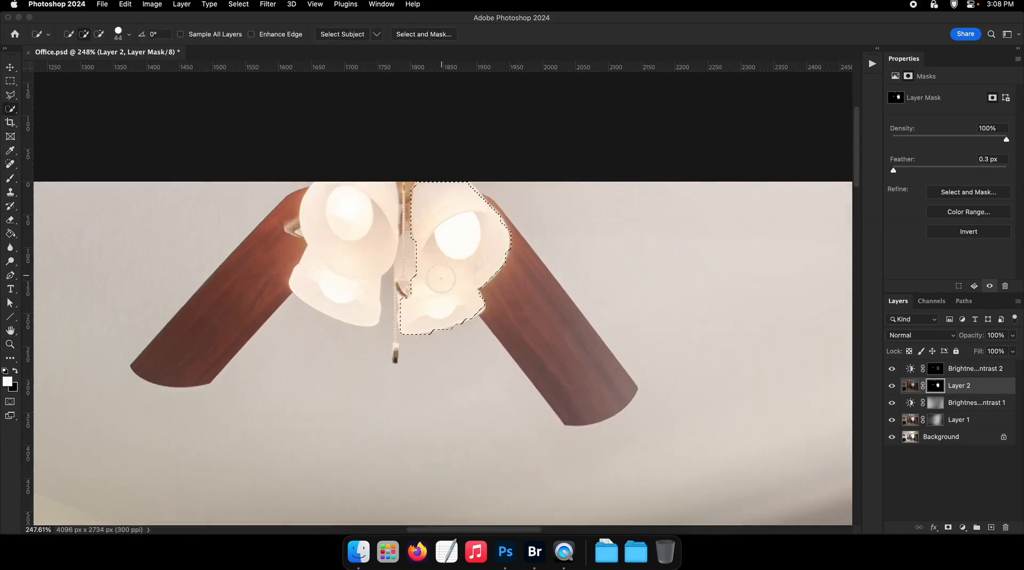
left_click_drag(332, 241, 347, 210)
Brush Layer 2's mask inside the selected light shades at 30% opacity and flow, undo the stray stroke, deselect, and save
key("b")
left_click_drag(325, 320, 293, 327)
left_click_drag(399, 312, 262, 303)
key("super+z")
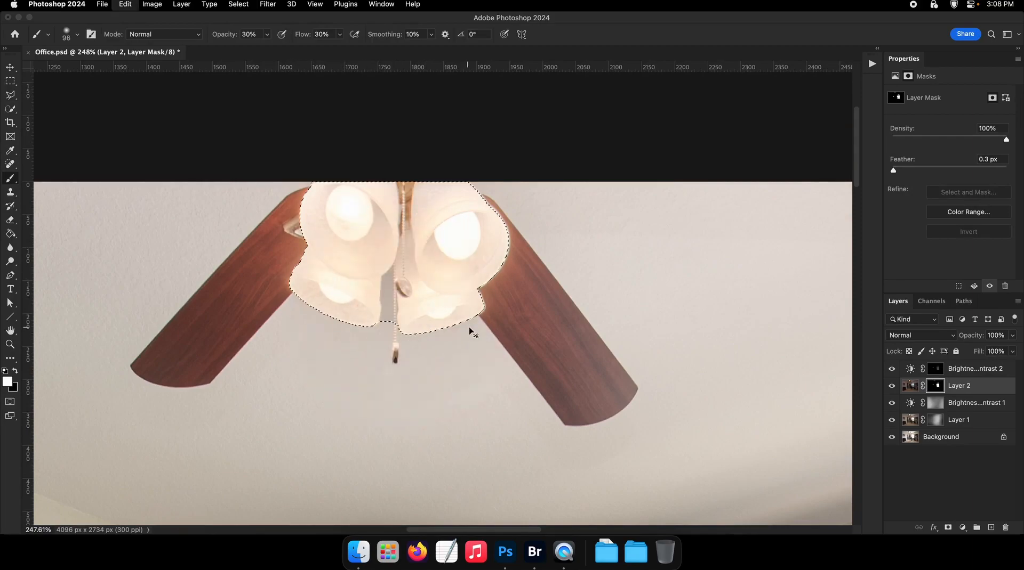
left_click_drag(449, 328, 413, 324)
key("x")
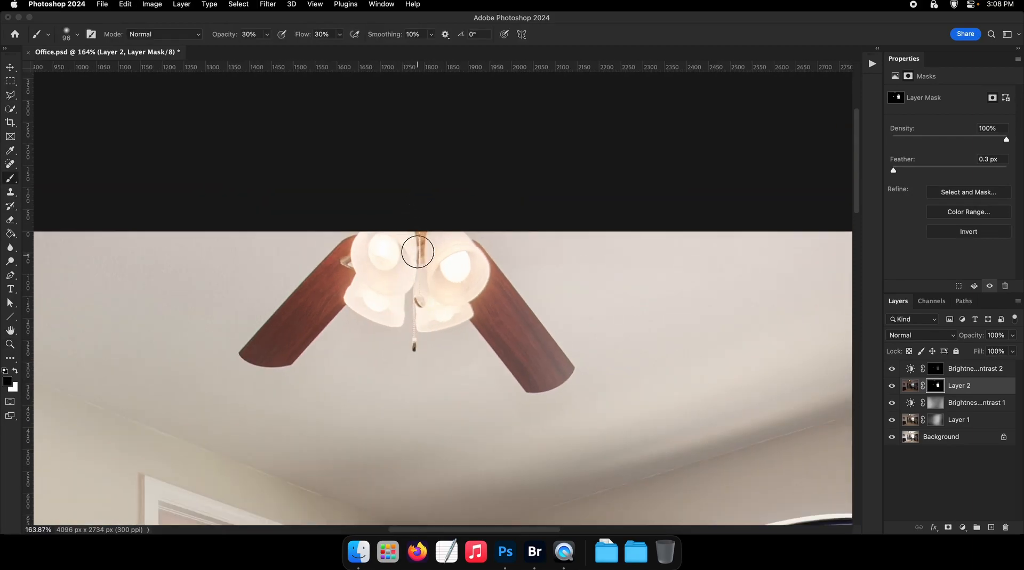
left_click_drag(417, 286, 400, 258)
key("super+s")
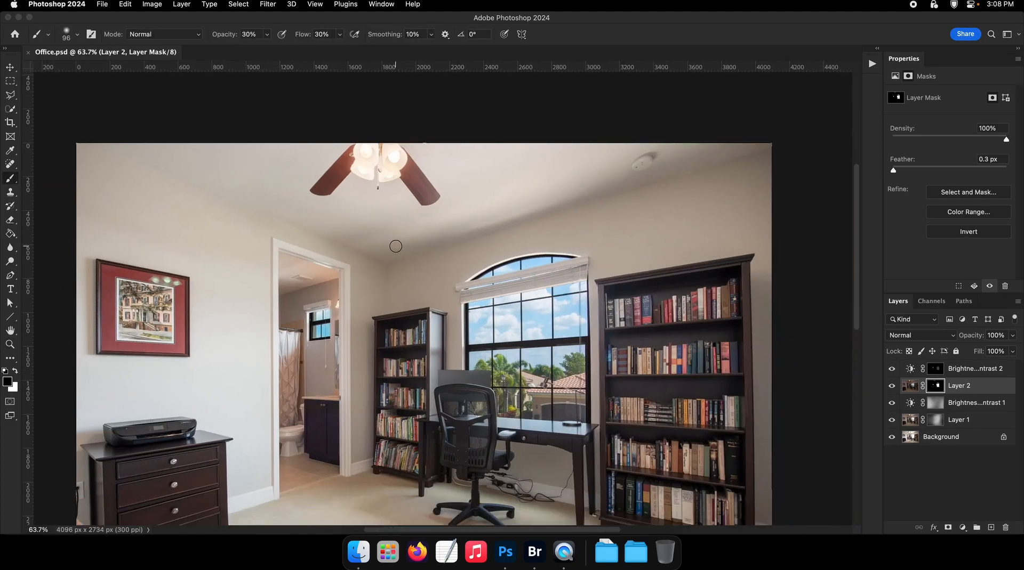
Compare the blend with the Background exposure, and stamp all visible layers into a new layer at the top of the stack
key("F2")
left_click_drag(383, 352, 319, 299)
left_click_drag(419, 315, 397, 315)
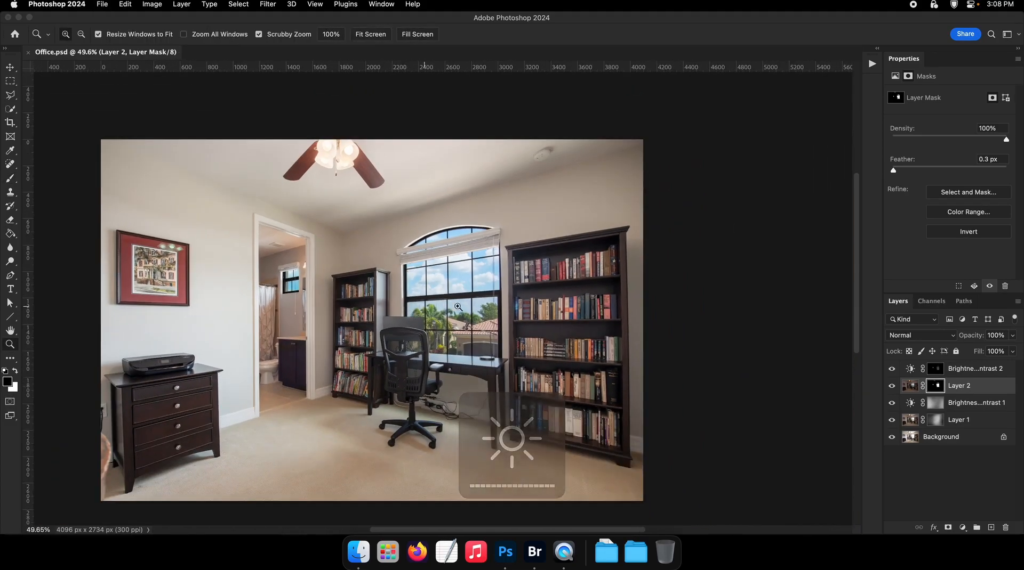
key("F2")
left_click(891, 439, "alt")
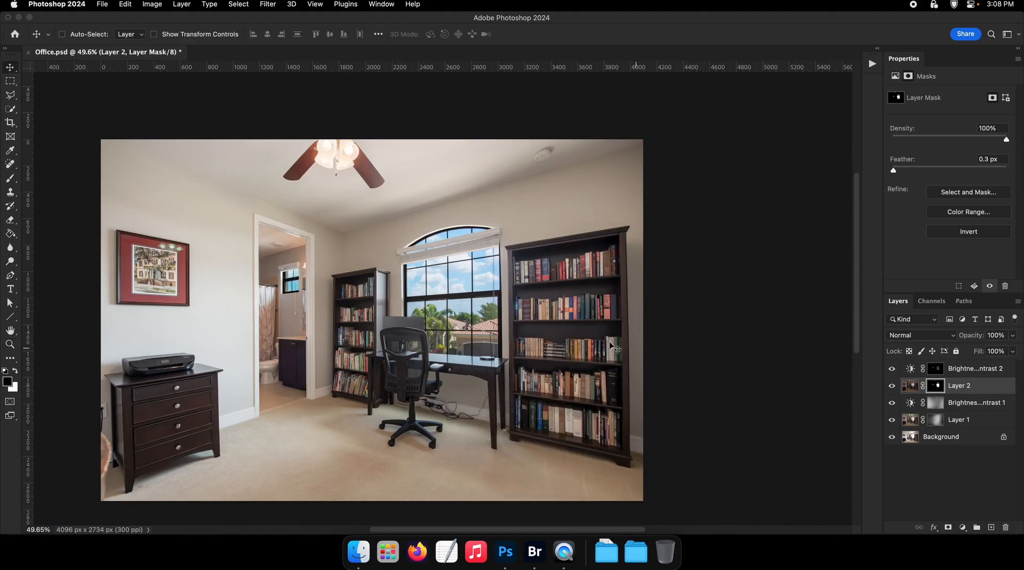
left_click_drag(630, 373, 609, 349)
left_click(965, 370)
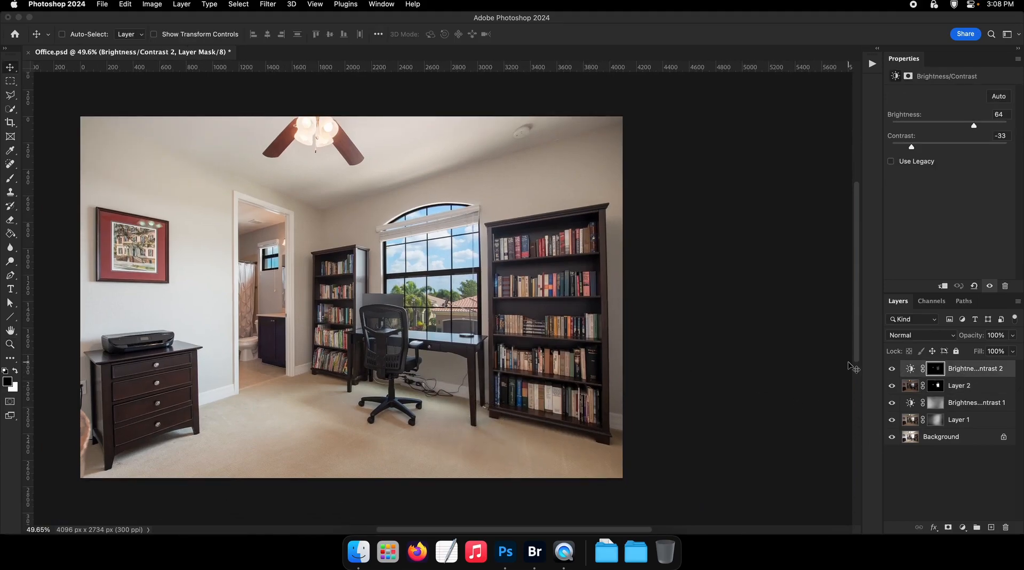
key("super+alt+shift+e")
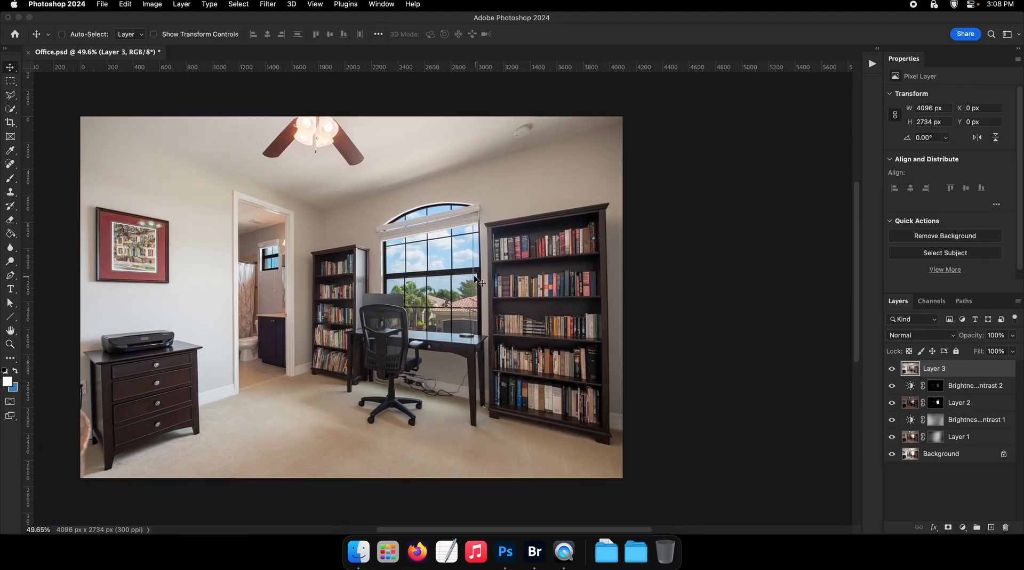
Remove the lower part of the blind cord hanging below the bathroom window with the Spot Healing Brush
left_click_drag(453, 304, 475, 261)
left_click_drag(440, 258, 503, 300)
left_click_drag(413, 279, 551, 321)
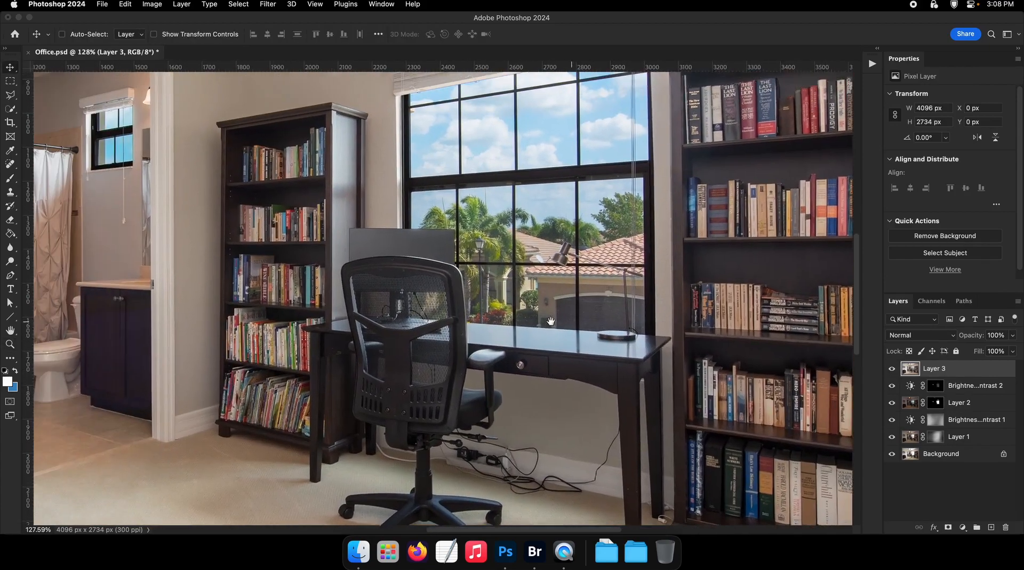
left_click_drag(357, 270, 558, 386)
left_click(11, 162)
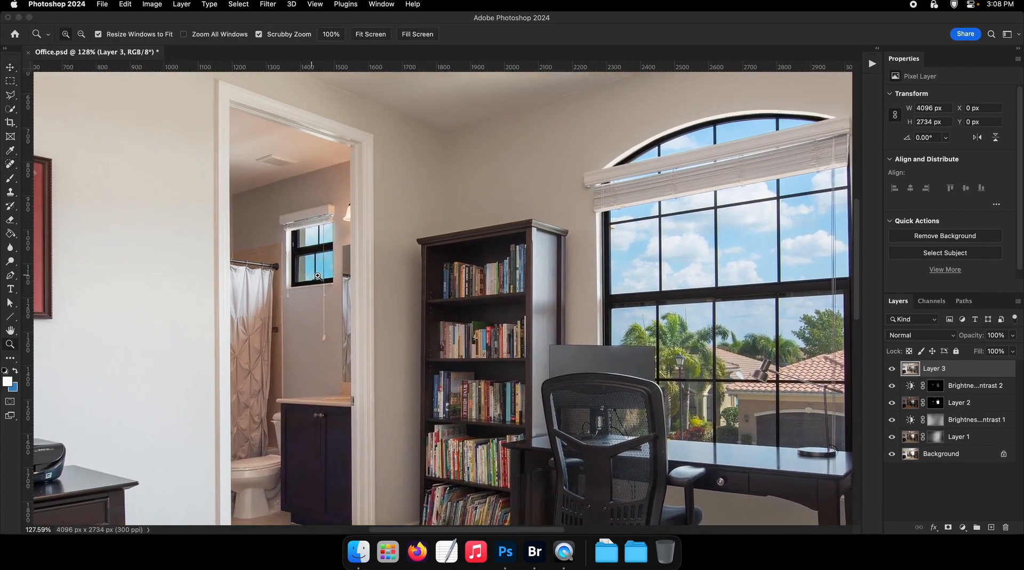
left_click_drag(315, 274, 360, 291)
left_click_drag(382, 368, 377, 309)
mouse_move(340, 390)
left_mouse_down()
mouse_move(319, 390)
mouse_move(335, 273)
left_mouse_up()
Heal away the remaining blind cord across the bathroom window panes and sill
key("z")
left_click(337, 271)
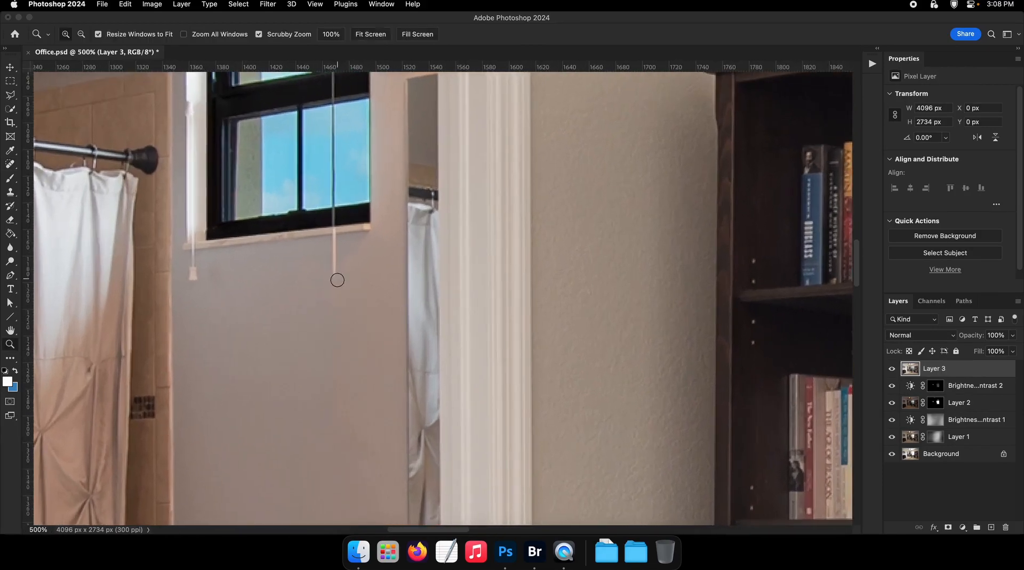
key("j")
scroll(334, 229, "up", 3)
left_click(340, 97, "shift")
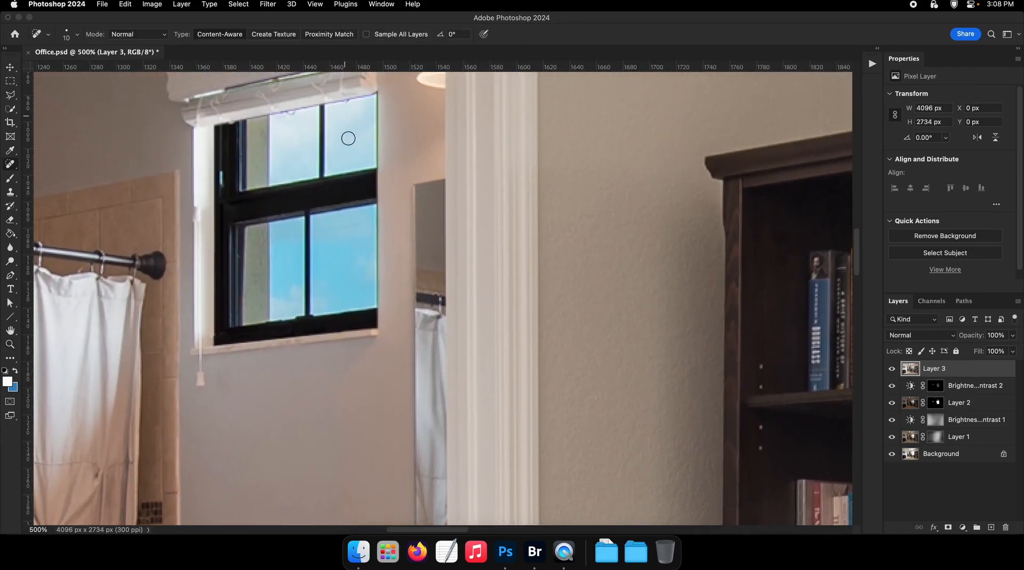
left_click_drag(373, 252, 328, 245)
Remove the thin cord and its inline switch running from the desk leg down the wall and baseboard with the Spot Healing Brush
left_click_drag(432, 333, 295, 239)
left_click_drag(495, 321, 512, 334)
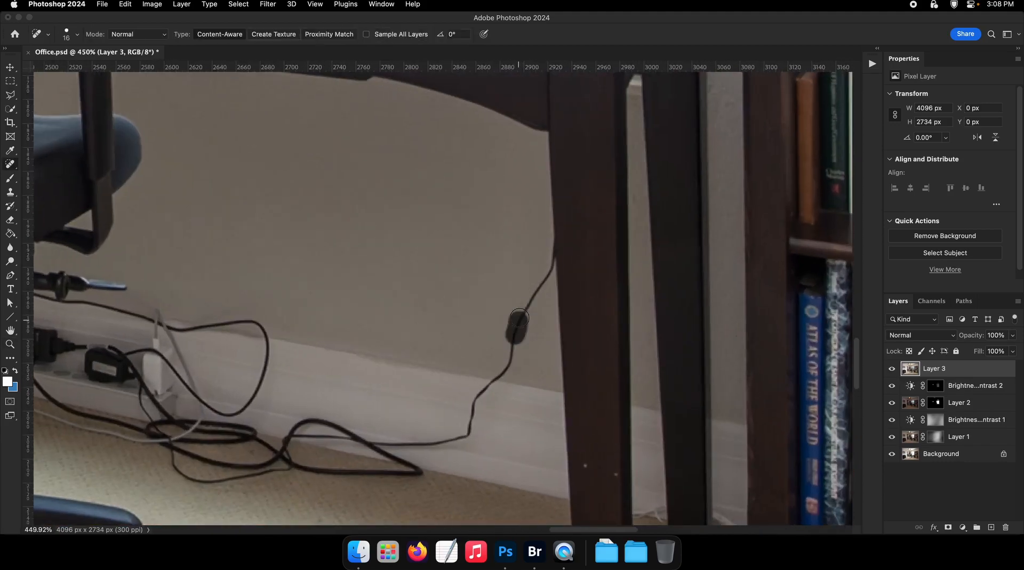
left_click_drag(541, 275, 550, 271)
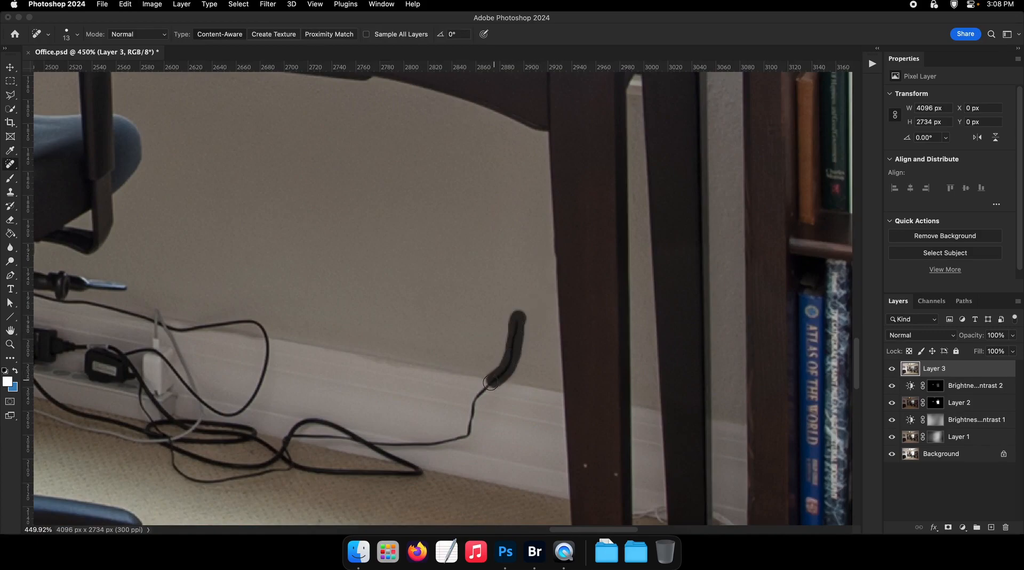
left_click_drag(476, 388, 474, 391)
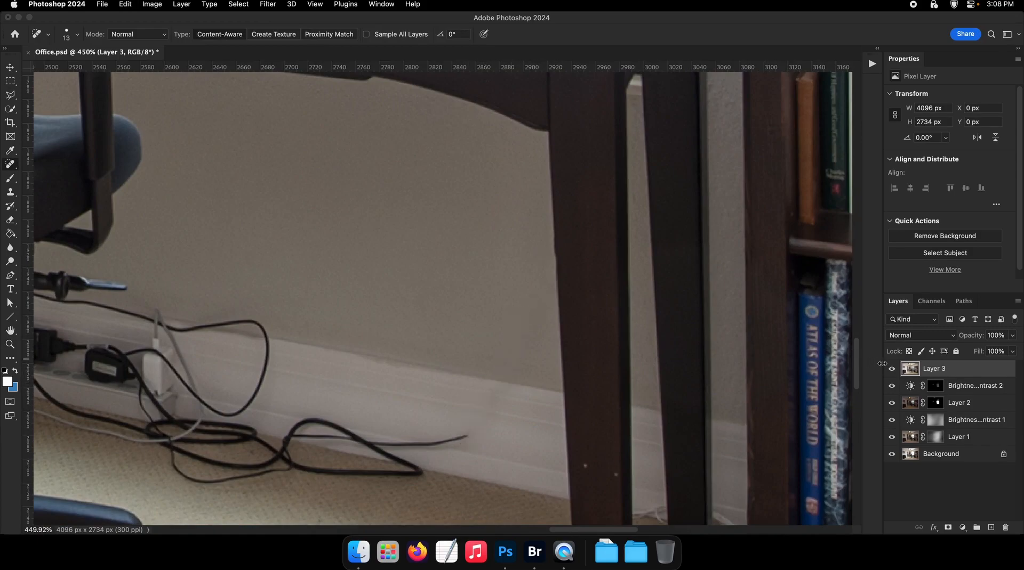
left_click_drag(683, 319, 531, 318)
left_click_drag(598, 319, 629, 323)
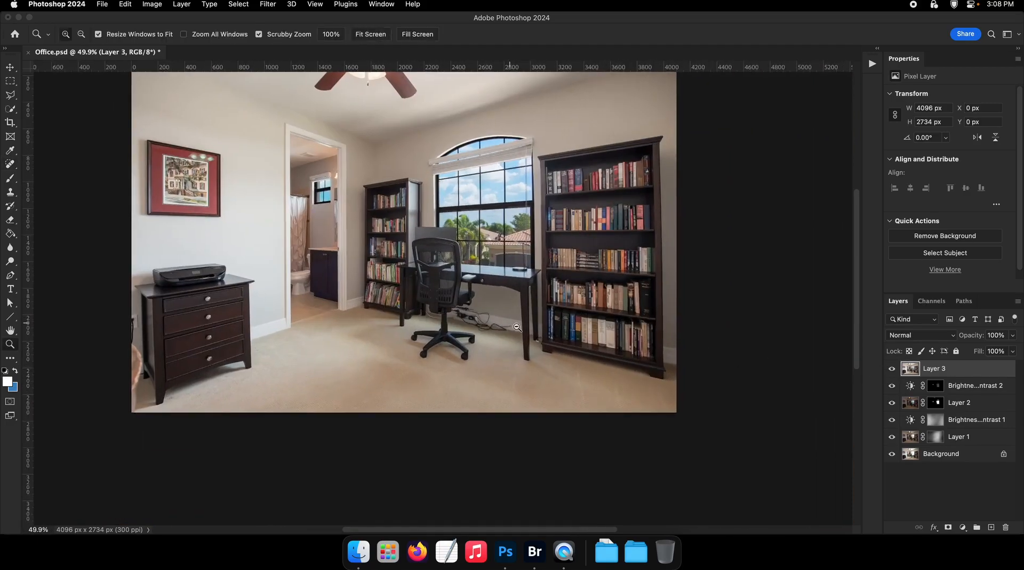
Heal the thin dark cord pieces around the desk lamp's base with the Spot Healing Brush, and save the document
left_click_drag(498, 316, 586, 325)
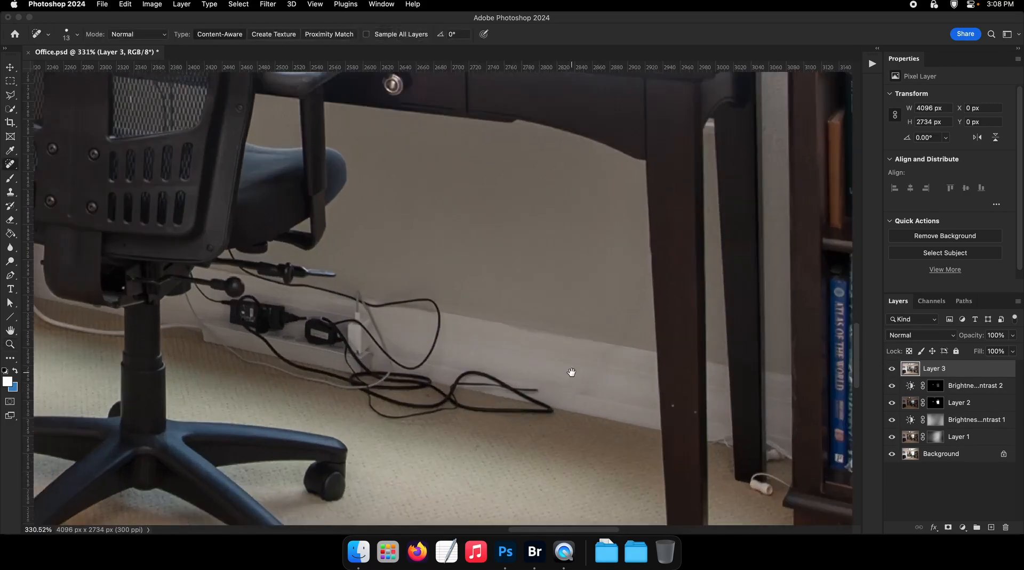
left_click_drag(570, 372, 579, 407)
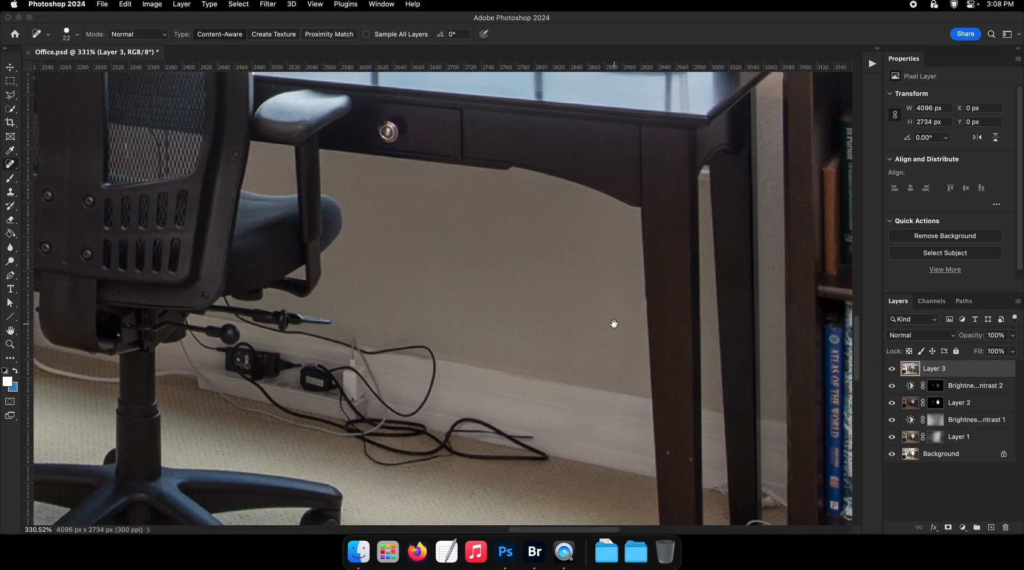
scroll(613, 325, "up", 10)
left_click_drag(589, 329, 648, 335)
left_click_drag(597, 329, 589, 332)
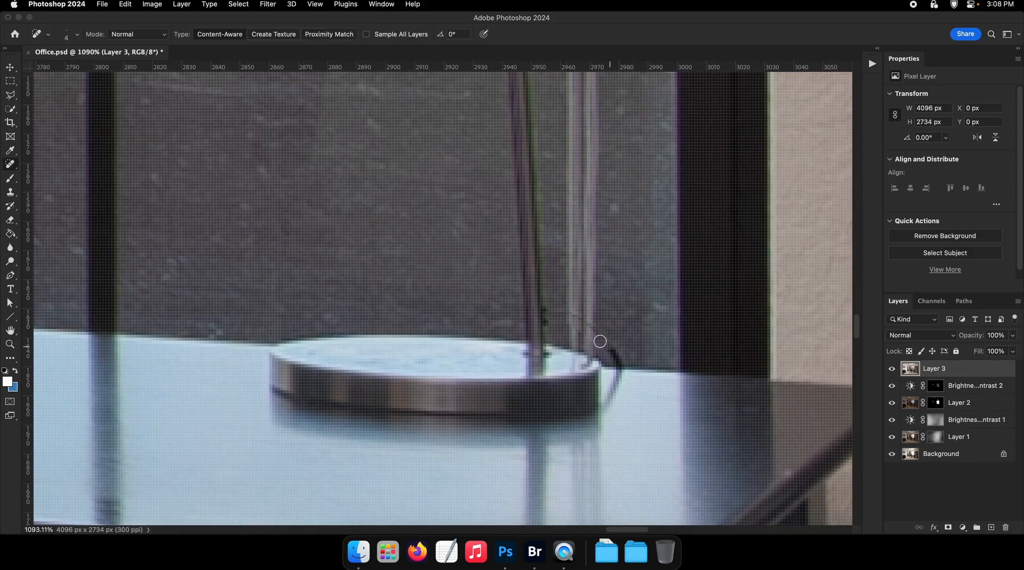
left_click_drag(571, 320, 501, 319)
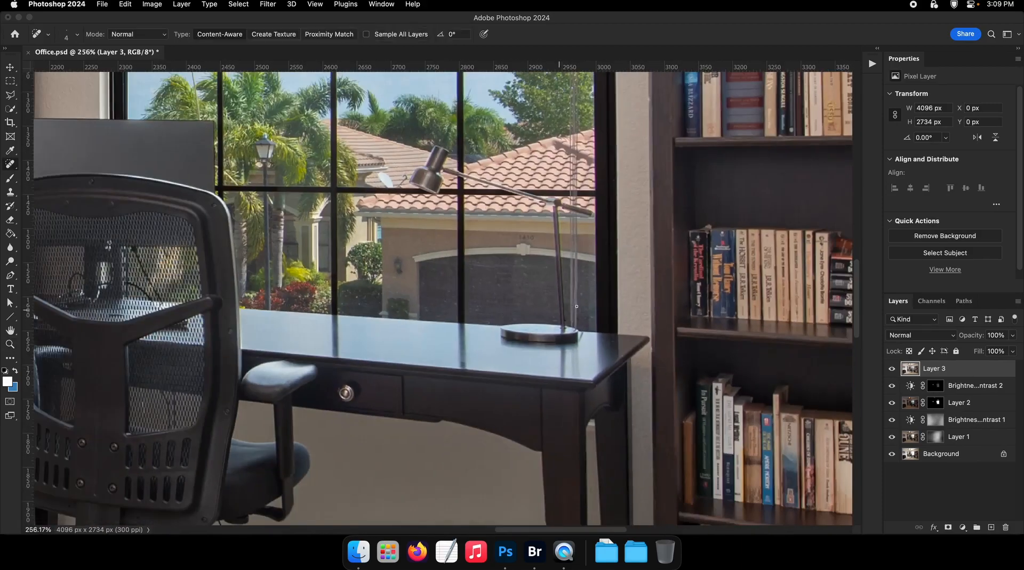
left_click_drag(599, 304, 566, 303)
key("super+s")
Heal away the upper section of the office blind cord, from the raised blind down past the first window bar
left_click_drag(589, 160, 571, 240)
mouse_move(585, 93)
left_mouse_down()
mouse_move(555, 223)
mouse_move(606, 246)
left_mouse_up()
left_click_drag(526, 245, 534, 245)
left_click(530, 373, "shift")
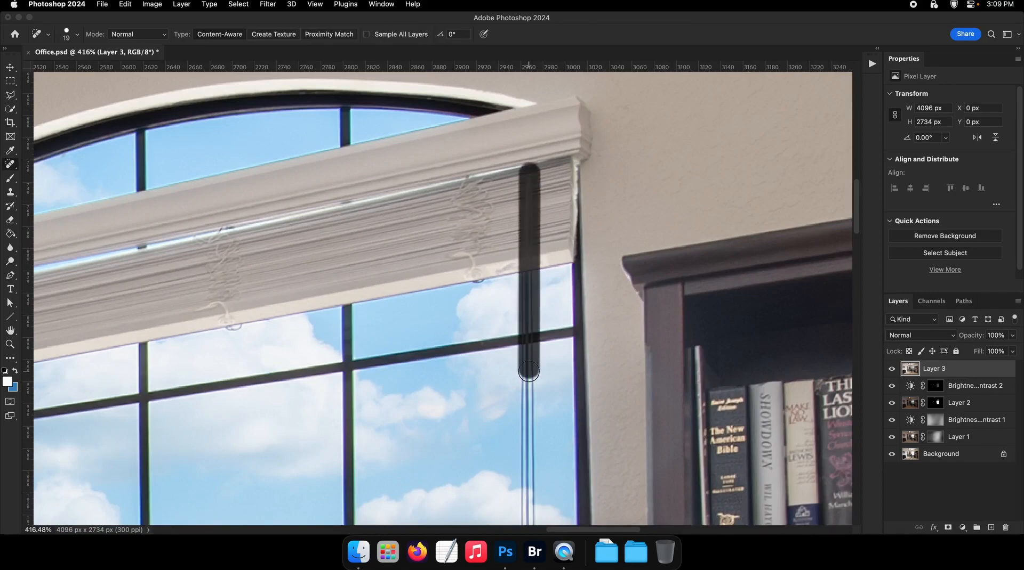
Remove the blind cord across the sky panes, the thick window bar and the tree, down to the neighbouring roof's ridge
left_click_drag(529, 399, 533, 287)
left_click_drag(537, 274, 533, 273)
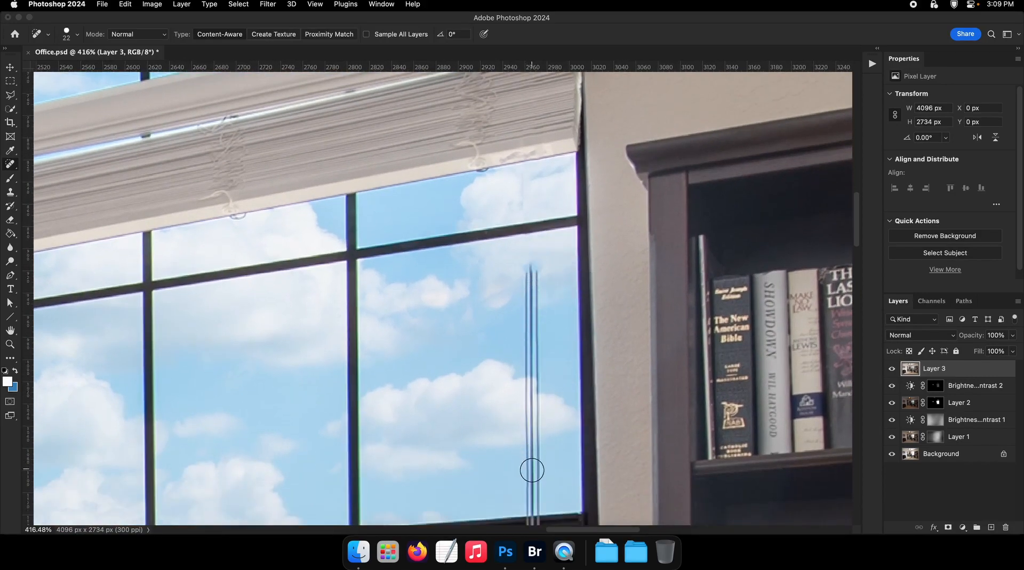
left_click(532, 515, "shift")
left_click_drag(532, 452, 528, 292)
left_click_drag(530, 350, 531, 444)
left_click_drag(531, 447, 526, 349)
left_click_drag(526, 349, 524, 408)
left_click_drag(534, 441, 526, 361)
scroll(514, 338, "down", 2)
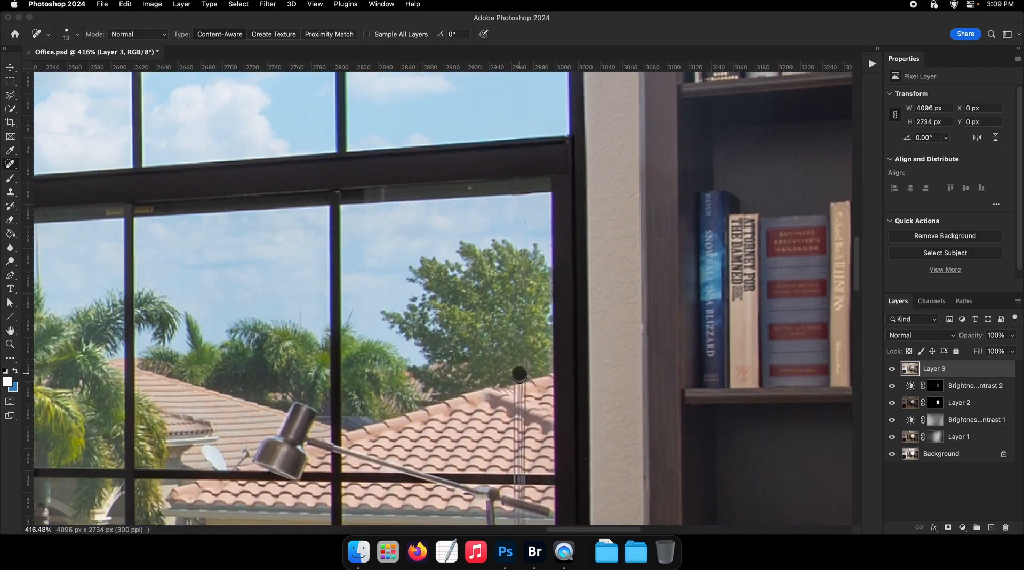
left_click_drag(525, 407, 514, 264)
Heal the cord lines over the neighbour's tiled roof down to the window bar behind the lamp arm
key("z")
left_click(513, 261)
right_click(516, 249)
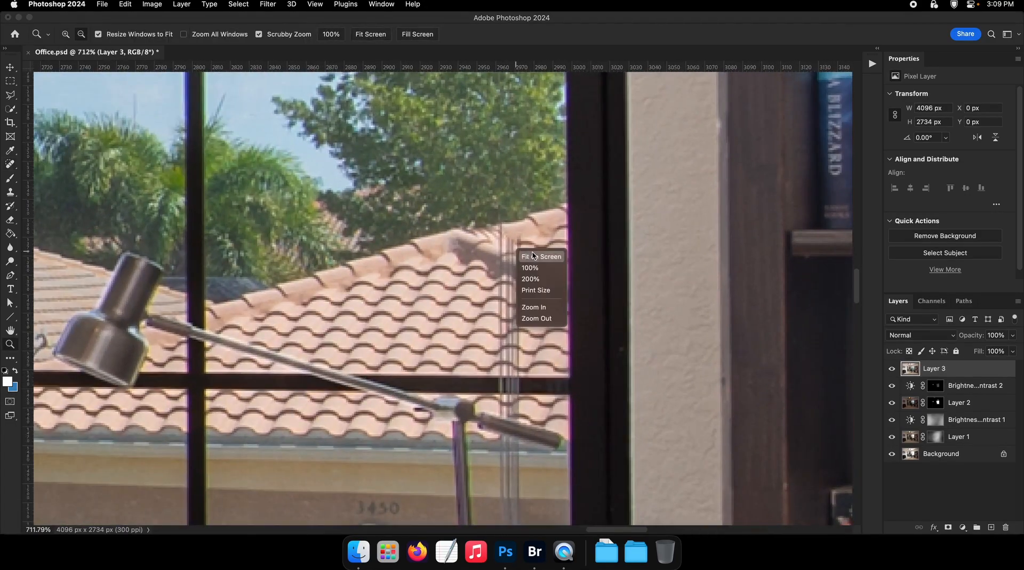
left_click(526, 256)
left_click(9, 164)
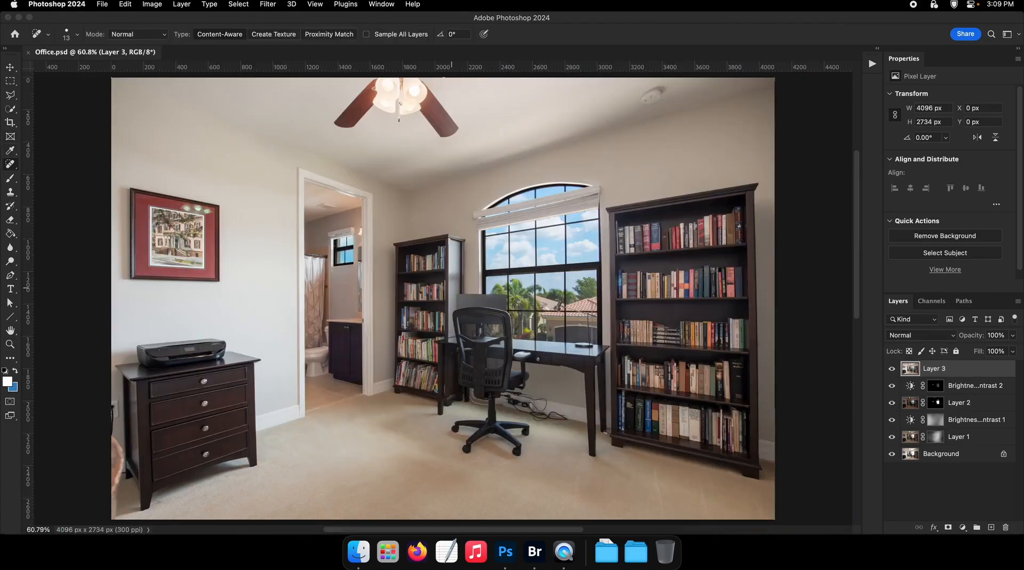
mouse_move(586, 306)
left_mouse_down()
mouse_move(634, 306)
mouse_move(544, 258)
left_mouse_up()
left_click(543, 259)
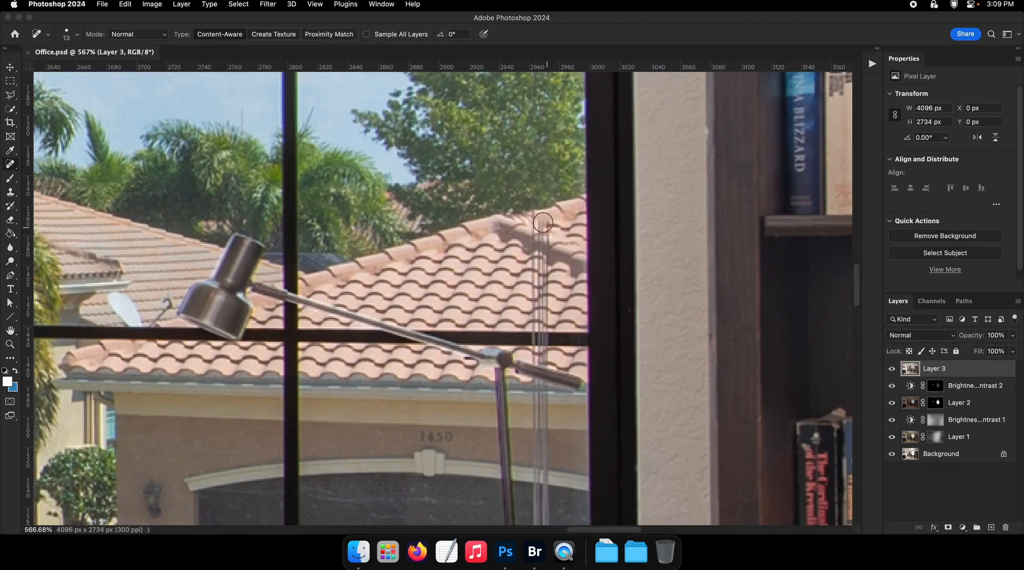
left_click_drag(539, 212, 542, 362)
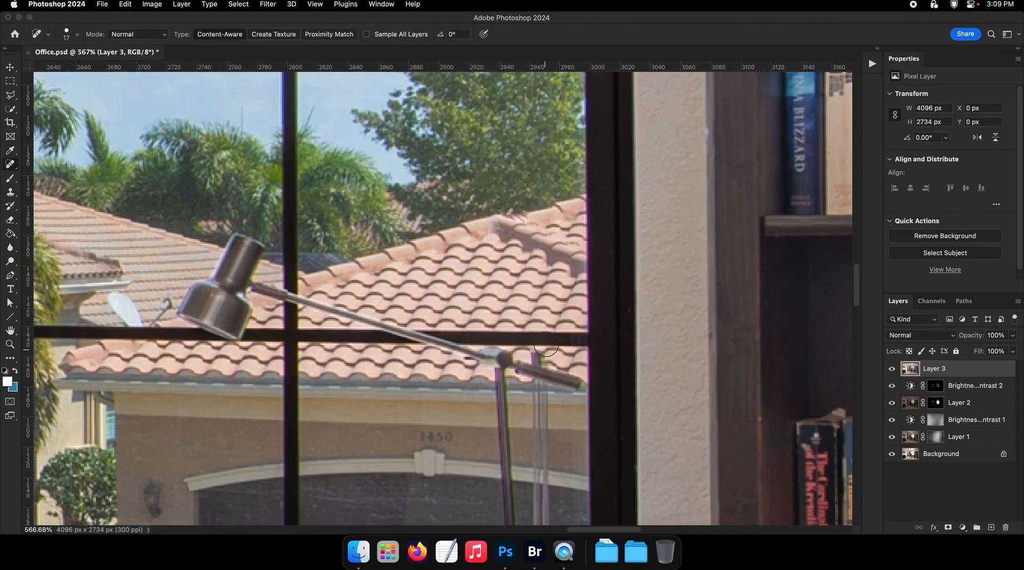
Try to heal the remaining cord section from the lamp arm down to the lamp's base with the Spot Healing Brush
key("bracketleft")
scroll(559, 276, "down", 2)
scroll(559, 276, "right", 1)
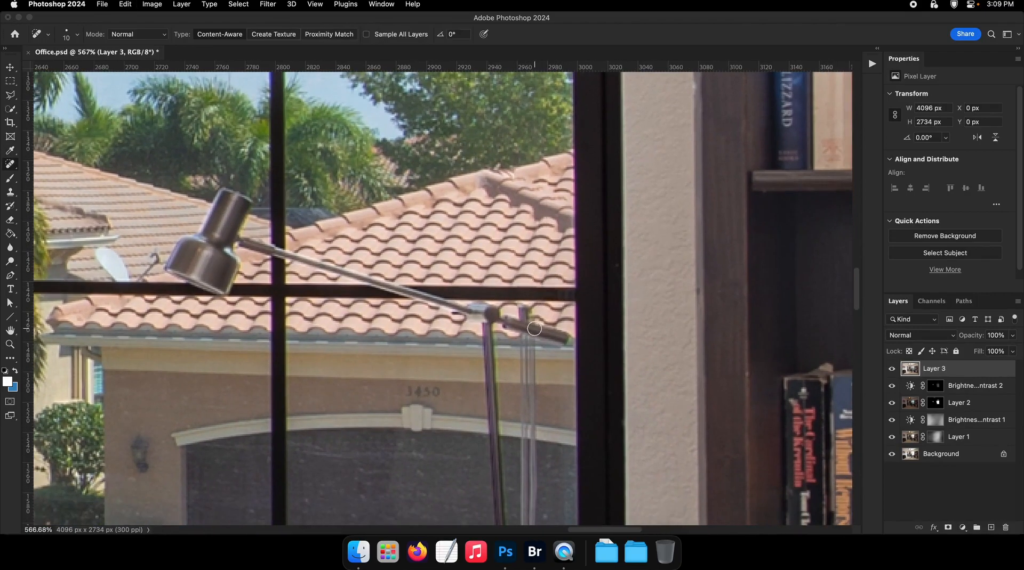
scroll(524, 310, "down", 3)
left_click_drag(523, 278, 527, 279)
left_click(523, 256)
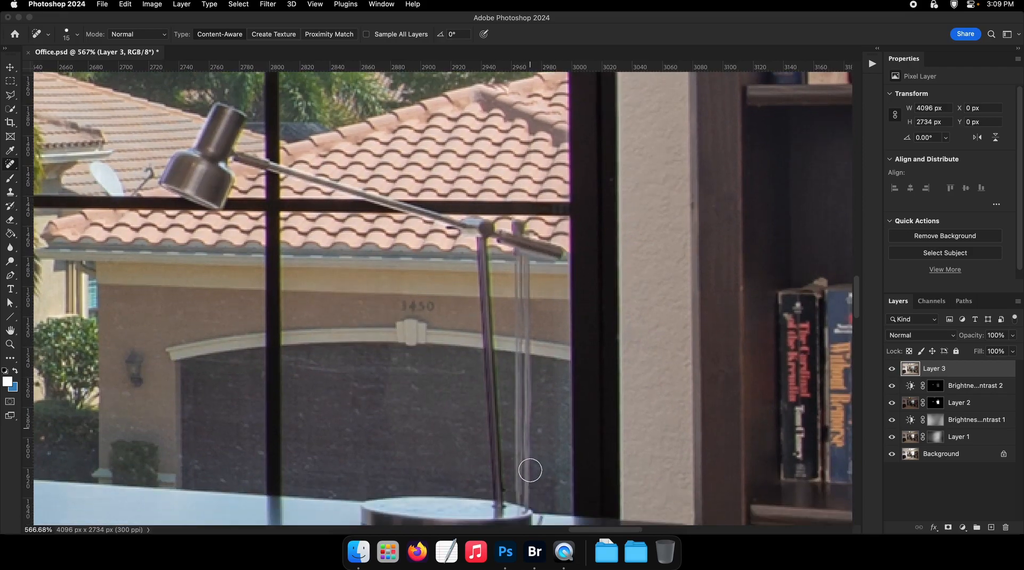
left_click(526, 498, "shift")
Save the document and replace the cord strip beside the lamp post, outlined with the Polygonal Lasso, using a Content-Aware Fill
key("super+s")
key("l")
scroll(490, 246, "down", 1)
scroll(490, 246, "right", 1)
scroll(491, 246, "up", 2)
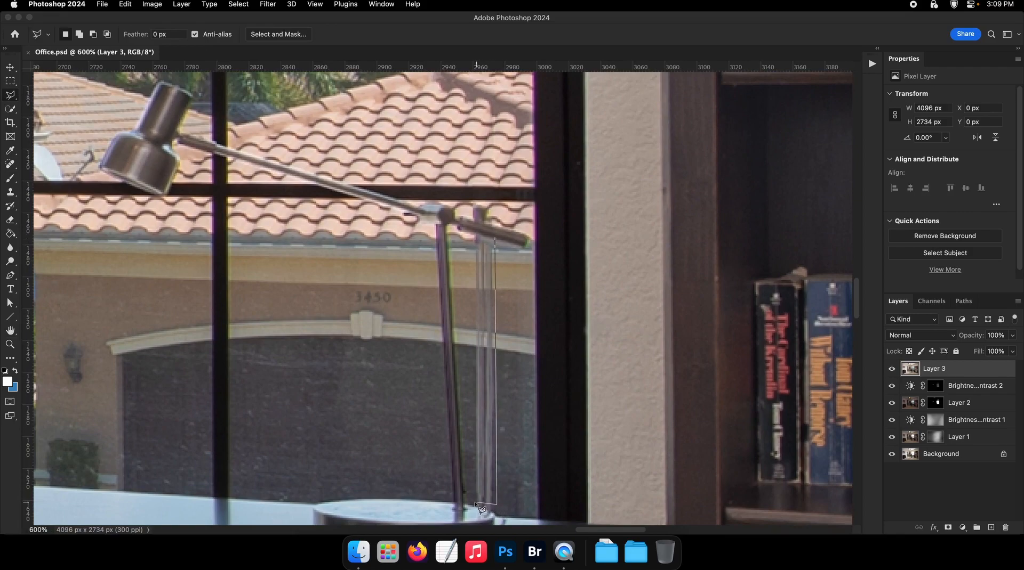
key("shift+Delete")
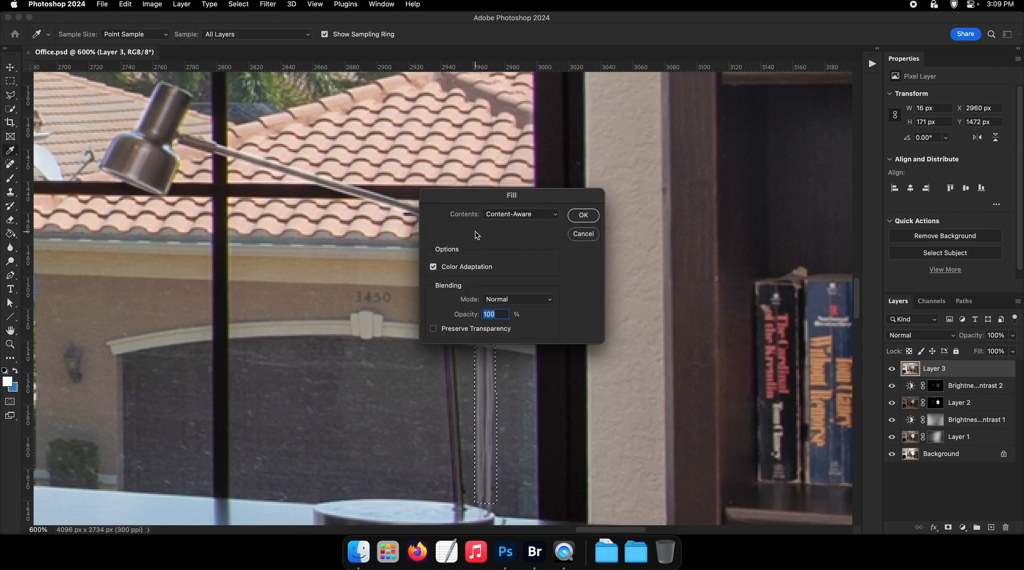
key("Return")
key("super+d")
Heal the leftover dark streaks beside the lamp post across the neighbour's wall and garage arch with the Spot Healing Brush
left_click(9, 165)
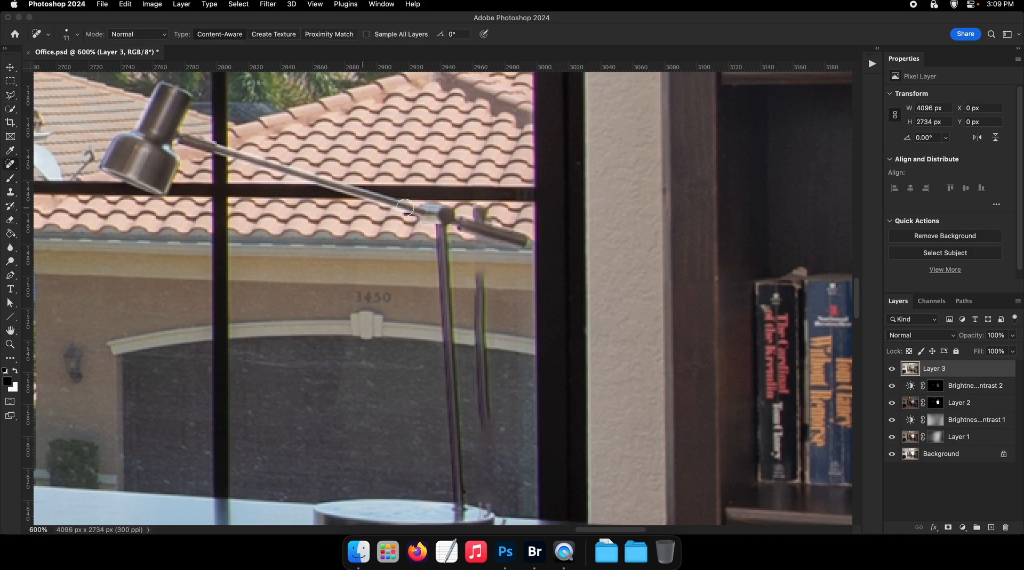
scroll(433, 213, "up", 5)
left_click_drag(563, 238, 550, 239)
mouse_move(555, 372)
left_mouse_down()
mouse_move(510, 264)
mouse_move(505, 348)
left_mouse_up()
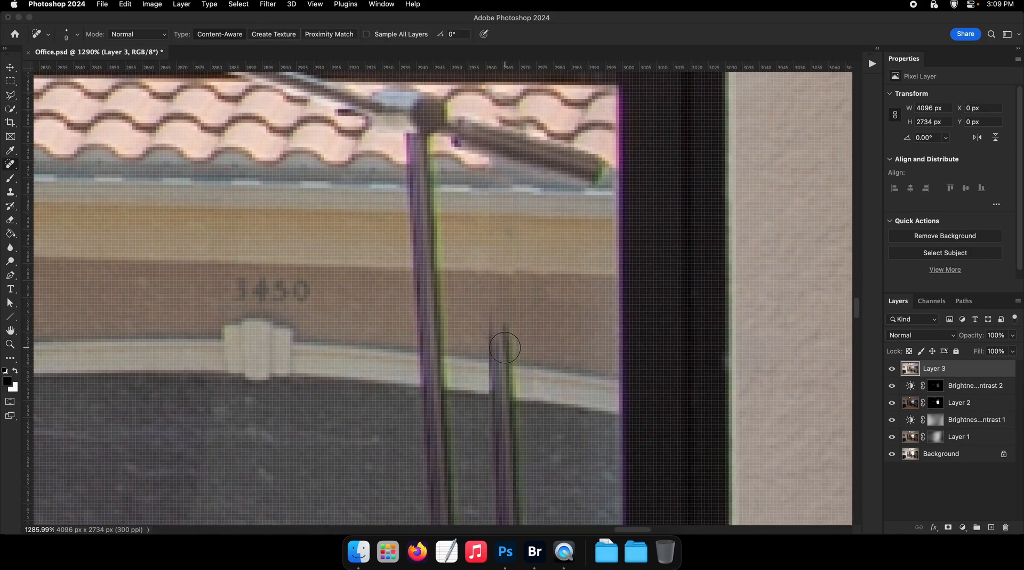
scroll(500, 362, "down", 3)
scroll(507, 322, "down", 2)
mouse_move(495, 224)
left_mouse_down()
mouse_move(508, 418)
mouse_move(500, 235)
left_mouse_up()
scroll(520, 384, "down", 2)
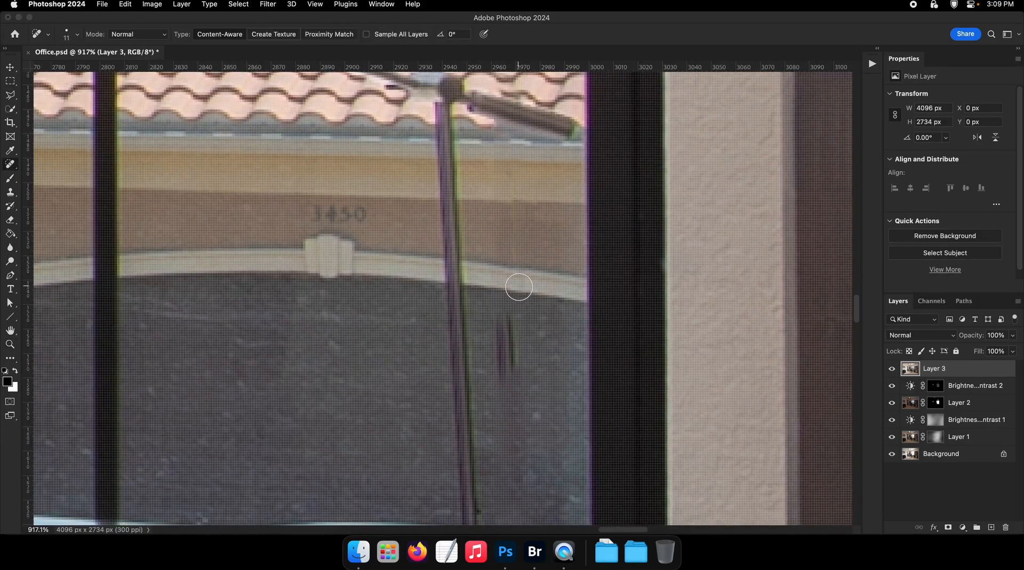
Heal the last dark streaks on the garage door beside the lamp post, and save the document
left_click_drag(504, 320, 508, 373)
scroll(509, 367, "down", 4)
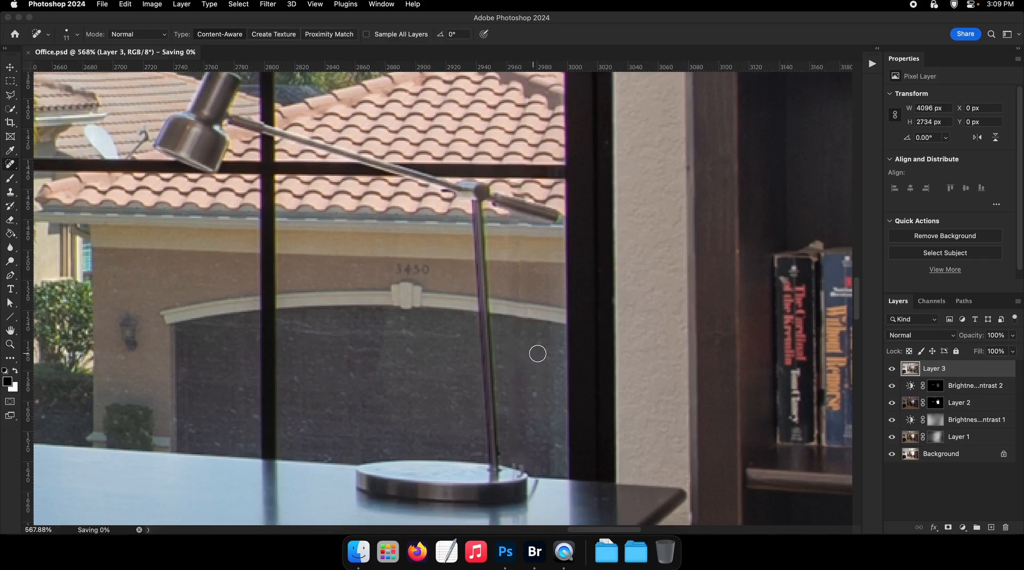
scroll(537, 353, "down", 2)
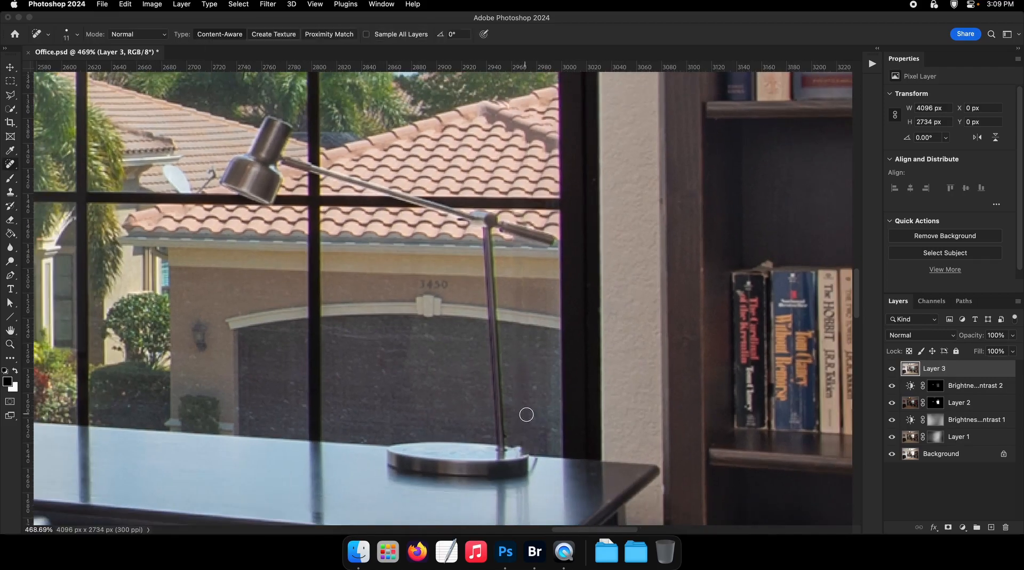
scroll(533, 408, "down", 8)
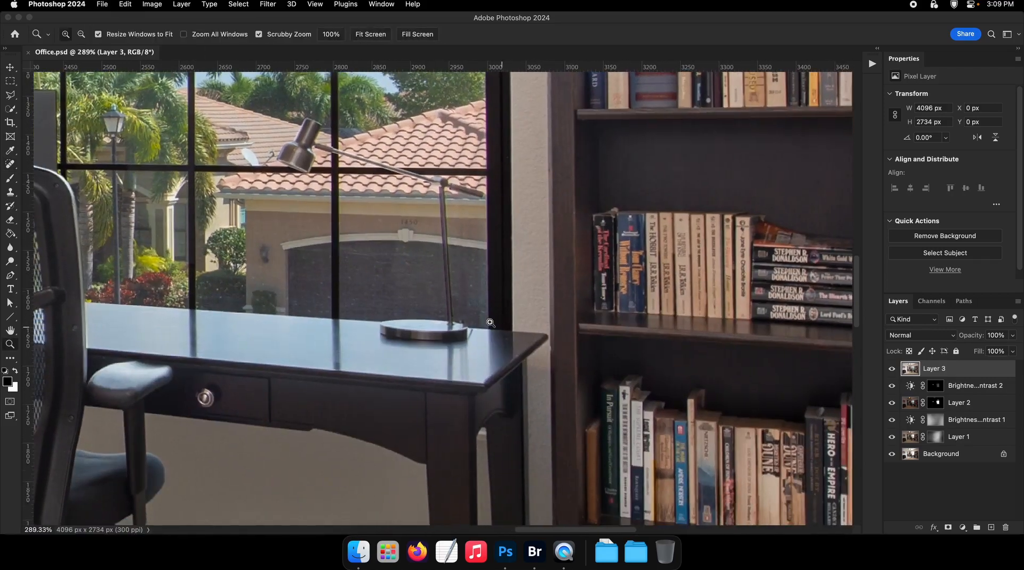
Compare the retouched image with the original Background exposure by toggling the visibility of the other layers
scroll(465, 319, "down", 8)
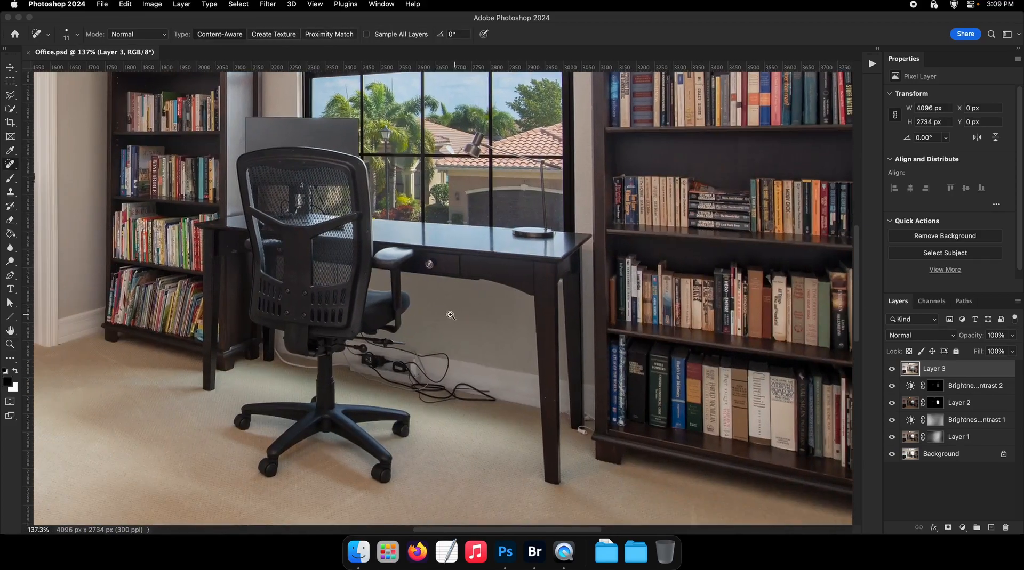
scroll(445, 310, "down", 3)
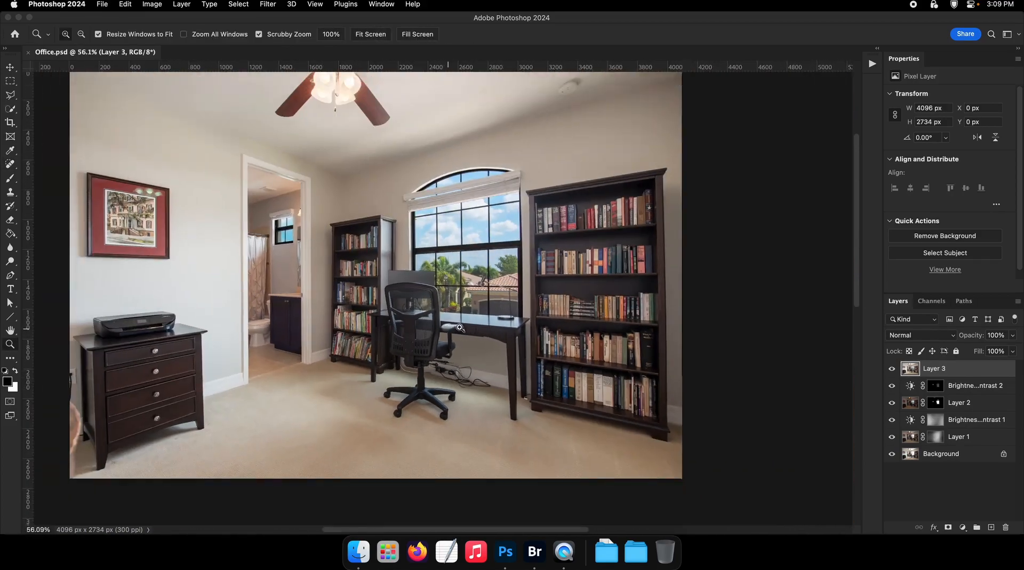
left_click(886, 456, "alt")
left_click(887, 457, "alt")
left_click(886, 458, "alt")
left_click(886, 458, "alt")
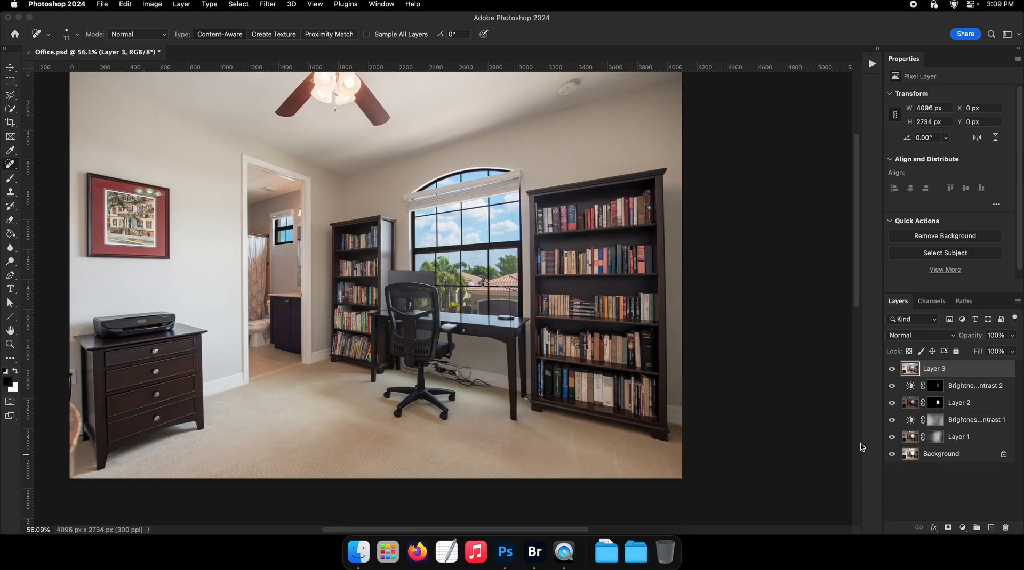
Select the area inside the wall picture's wooden frame with the Polygonal Lasso, following its four inner corners
left_click(6, 97)
scroll(226, 230, "up", 2)
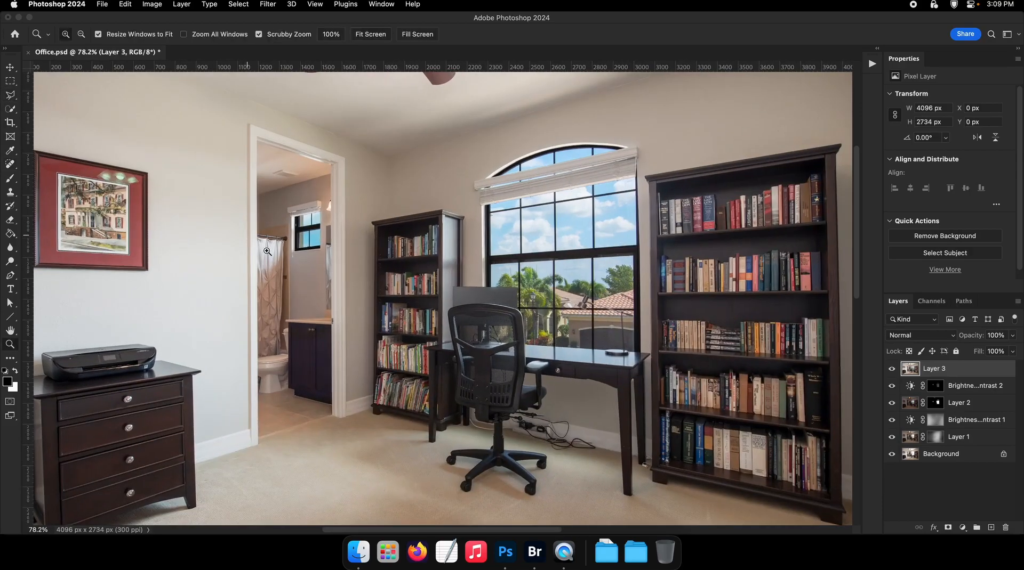
scroll(532, 414, "up", 5)
left_click_drag(240, 278, 586, 367)
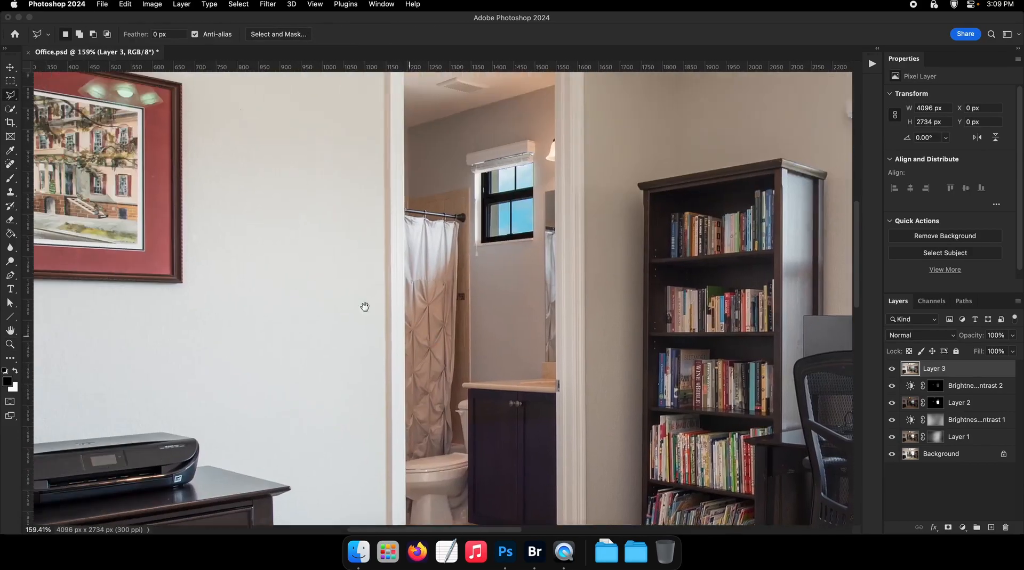
left_click_drag(203, 215, 426, 330)
left_click_drag(256, 215, 260, 215)
left_click_drag(148, 159, 153, 159)
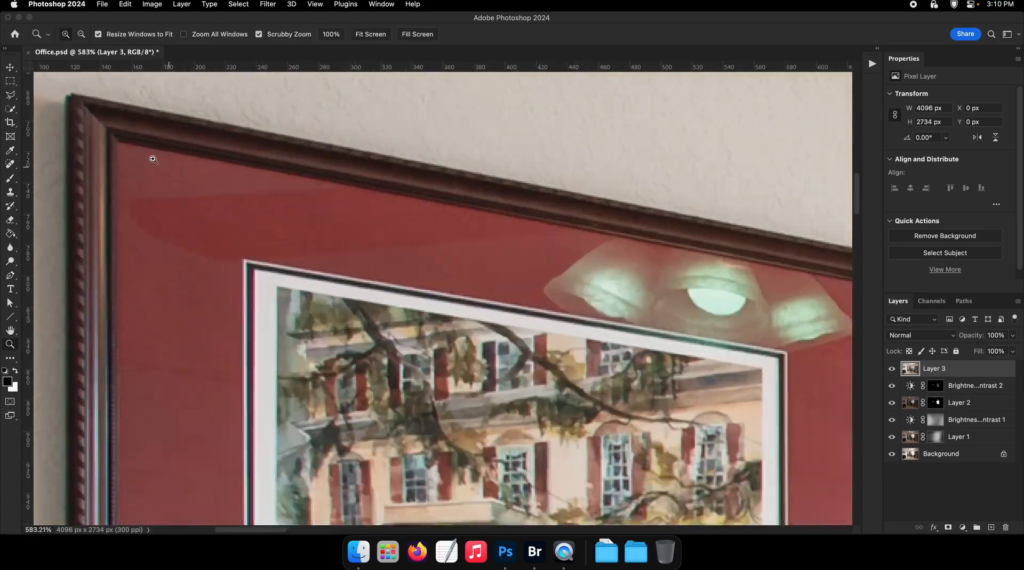
left_click(115, 143)
left_click(776, 288)
scroll(769, 394, "down", 10)
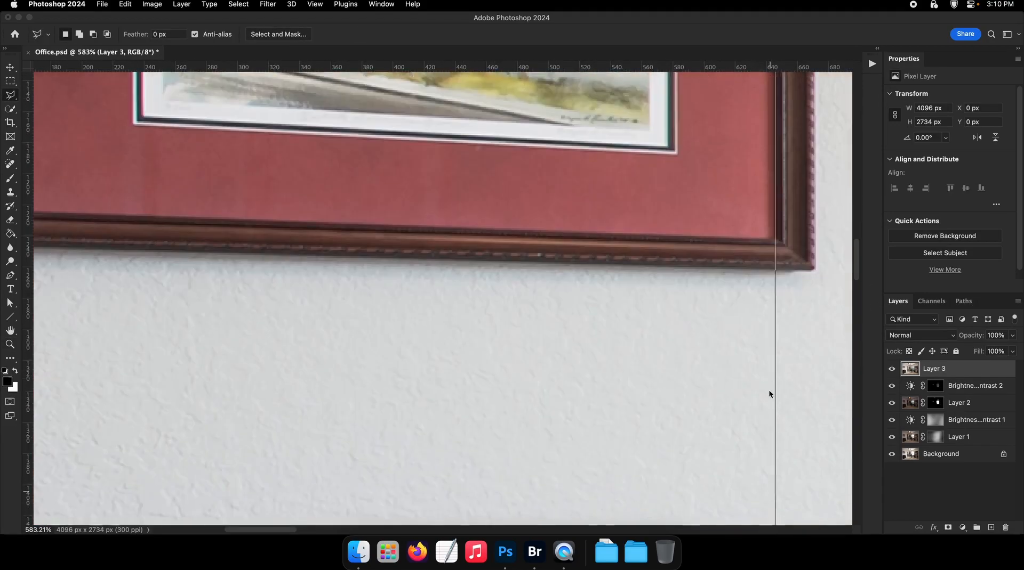
left_click(777, 238)
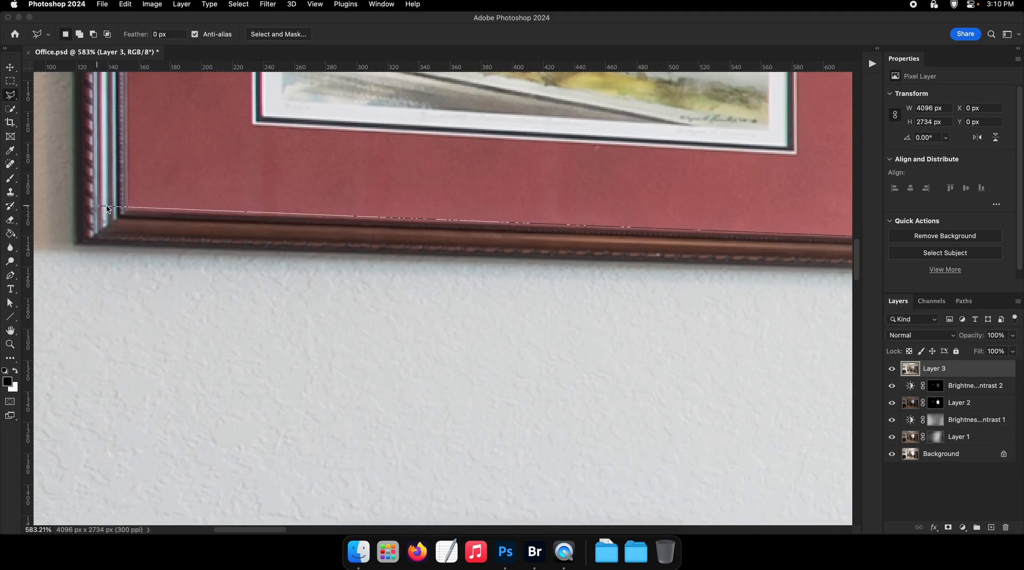
double_click(127, 212)
Set the soft Brush to 100% opacity and sample the red mat inside the picture frame as the paint colour
left_click_drag(239, 281, 262, 487)
key("z")
left_click_drag(262, 487, 214, 488)
left_click_drag(579, 104, 470, 309)
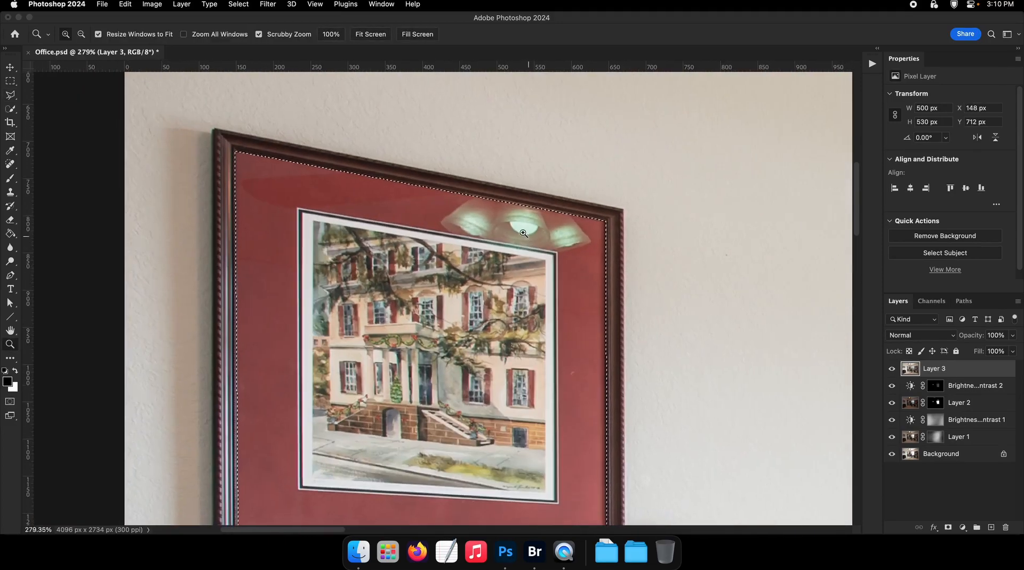
key("b")
right_click(590, 332)
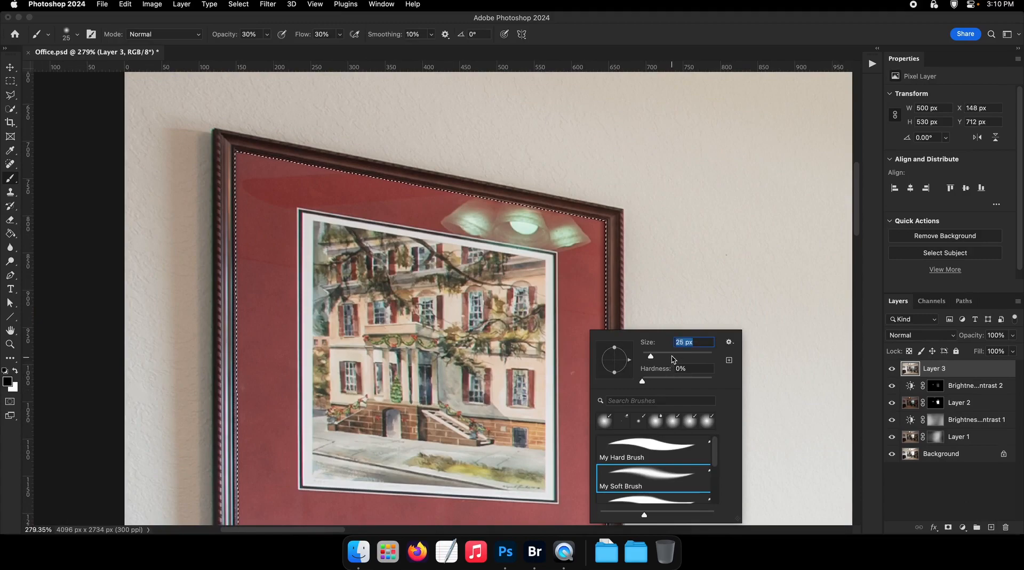
key("Escape")
left_click(268, 35)
left_click(303, 49)
left_click_drag(286, 252, 352, 278)
left_click(267, 305, "alt")
Paint over the artwork and light reflections inside the selected frame area with the sampled red
mouse_move(231, 217)
left_mouse_down()
mouse_move(593, 213)
mouse_move(459, 216)
left_mouse_up()
left_click_drag(475, 224, 507, 238)
mouse_move(539, 275)
left_mouse_down()
mouse_move(110, 176)
mouse_move(683, 357)
mouse_move(297, 307)
mouse_move(549, 305)
left_mouse_up()
scroll(550, 304, "down", 5)
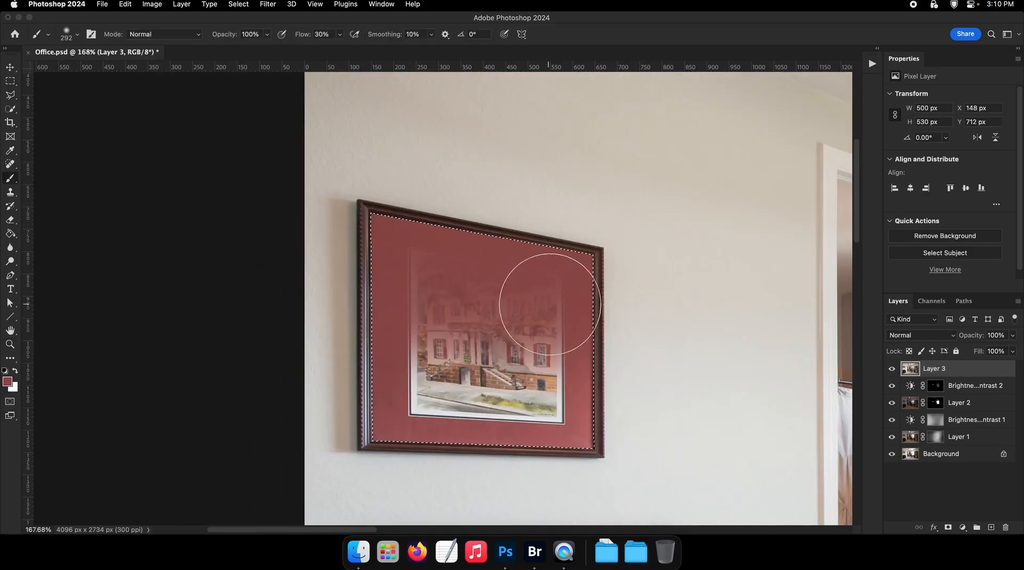
left_click_drag(470, 304, 495, 305)
mouse_move(327, 349)
left_mouse_down()
mouse_move(224, 445)
mouse_move(680, 467)
mouse_move(470, 298)
mouse_move(130, 210)
mouse_move(768, 389)
mouse_move(113, 210)
left_mouse_up()
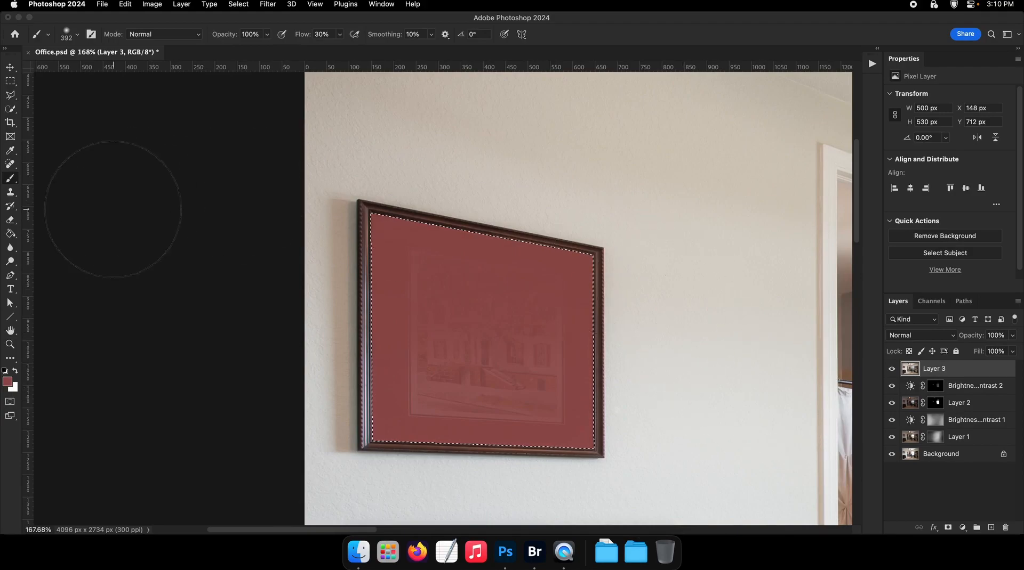
Clear the selection inside the picture frame, and undo the deselection
key("super+d")
left_click(10, 96)
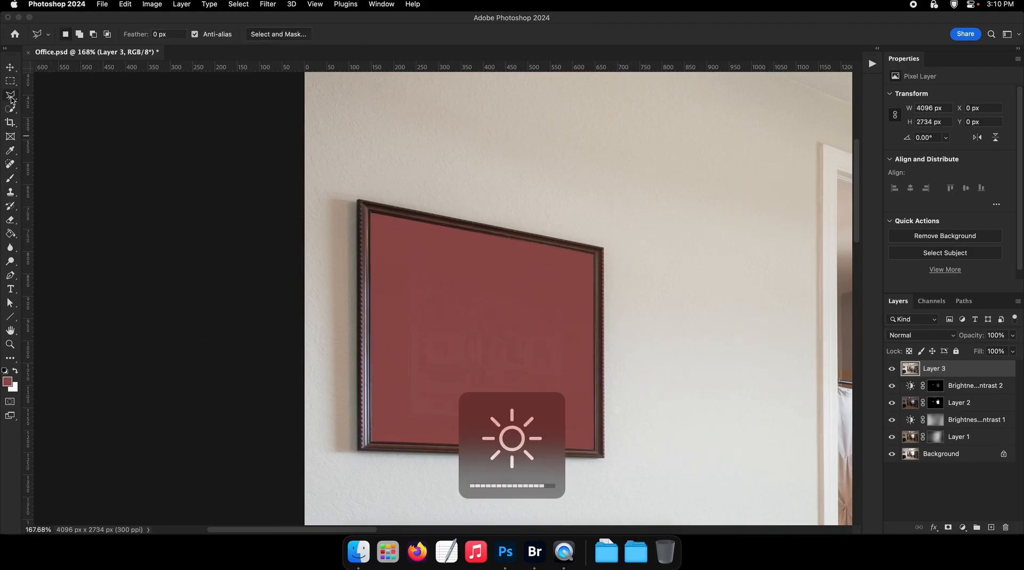
key("super+z")
key("super+z")
key("super+z")
key("super+z")
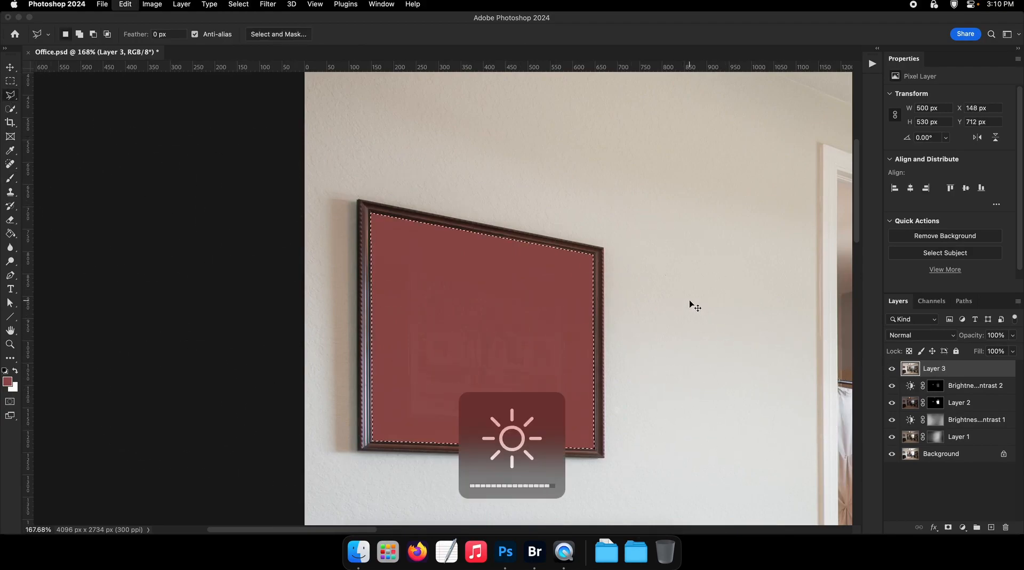
Undo the red painting and the selection inside the picture frame on Layer 3
key("super+z")
key("super+z")
key("super+z")
key("super+z")
key("super+z")
key("super+z")
key("super+z")
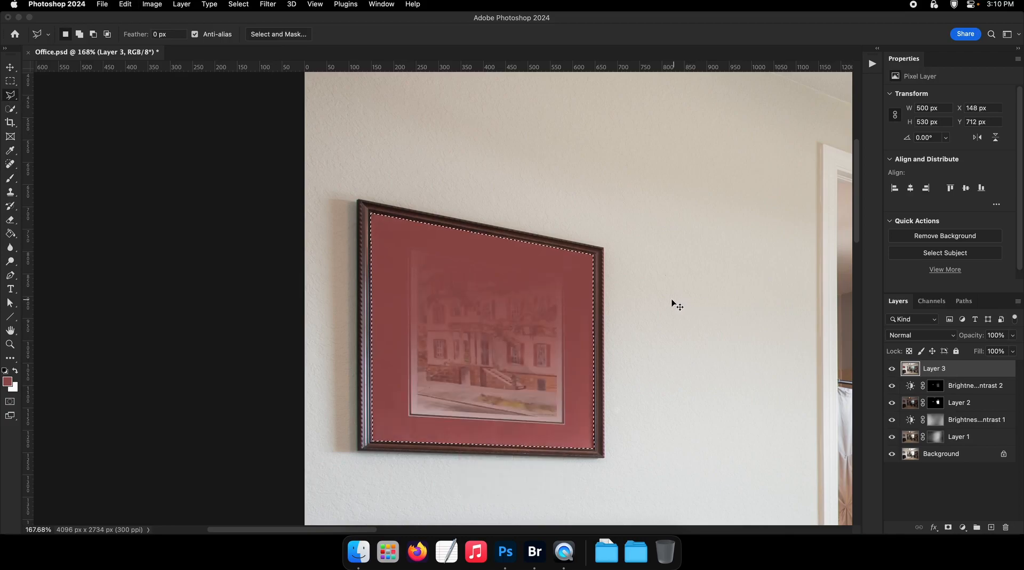
key("super+z")
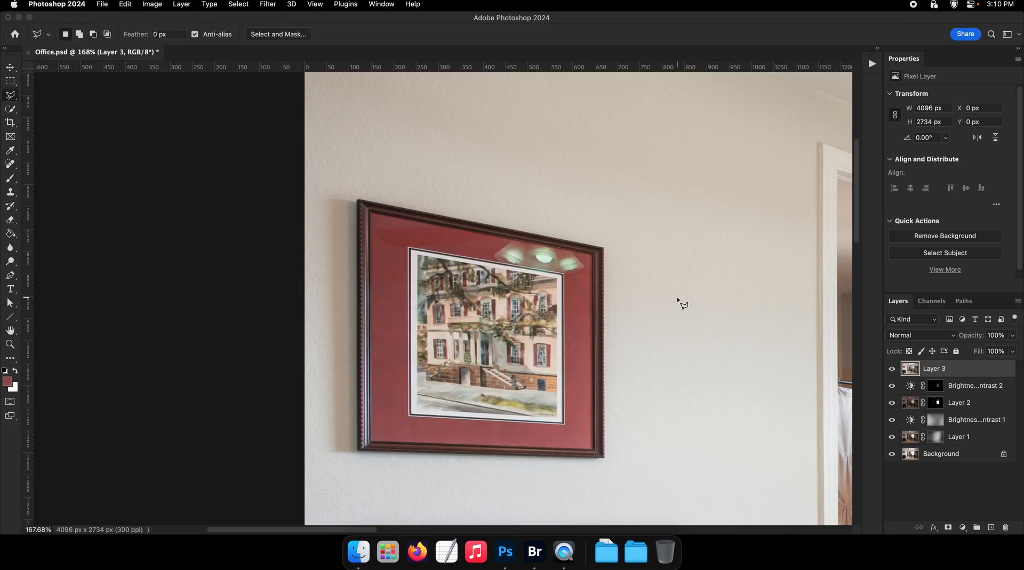
Add a new layer, paint the selected frame interior with the sampled red using the soft Brush, and deselect
left_click(991, 528)
left_click_drag(612, 305, 580, 282)
key("b")
mouse_move(587, 245)
left_mouse_down()
mouse_move(461, 261)
mouse_move(469, 363)
mouse_move(699, 420)
left_mouse_up()
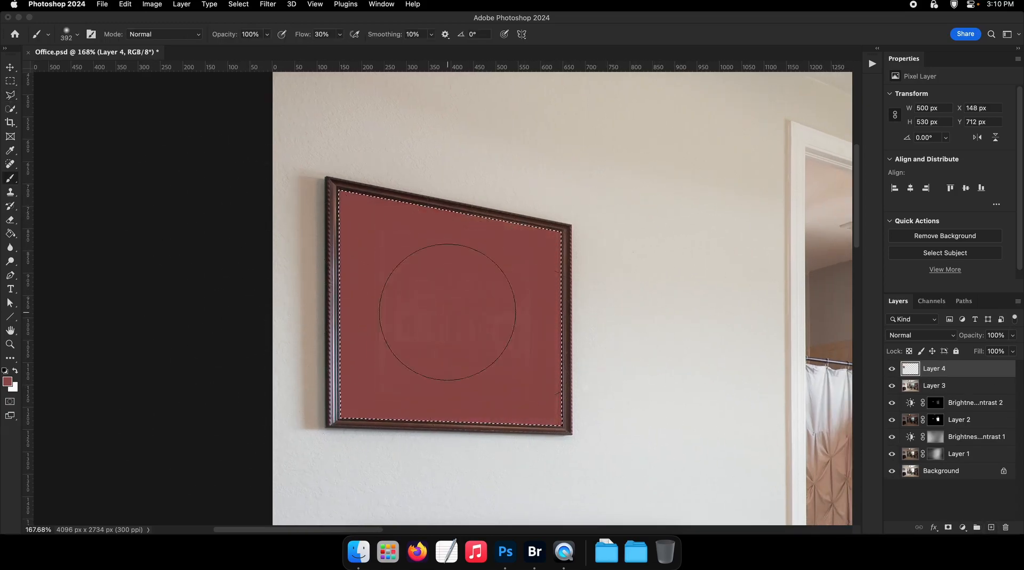
key("super+d")
Hide Layer 4 and select the inner print along its dark outer border with the Polygonal Lasso
left_click(10, 96)
left_click(892, 368)
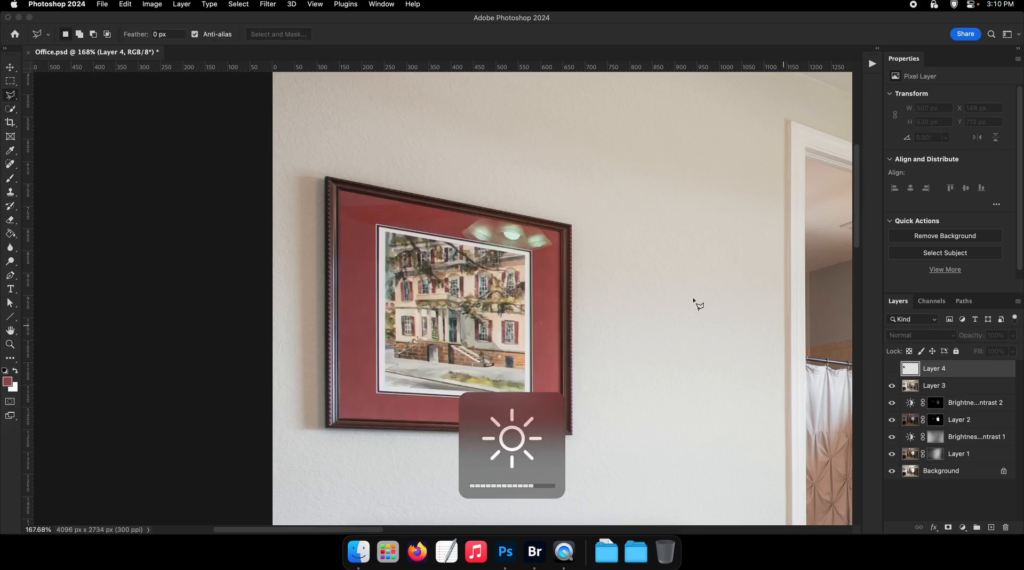
left_click_drag(520, 249, 560, 259)
scroll(560, 260, "down", 10)
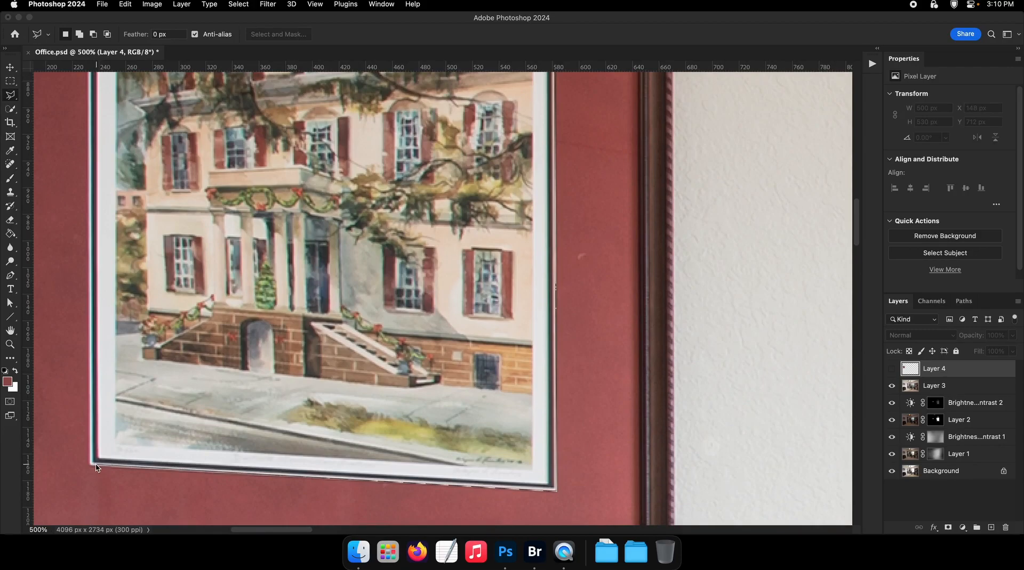
scroll(94, 107, "up", 10)
left_click(90, 140)
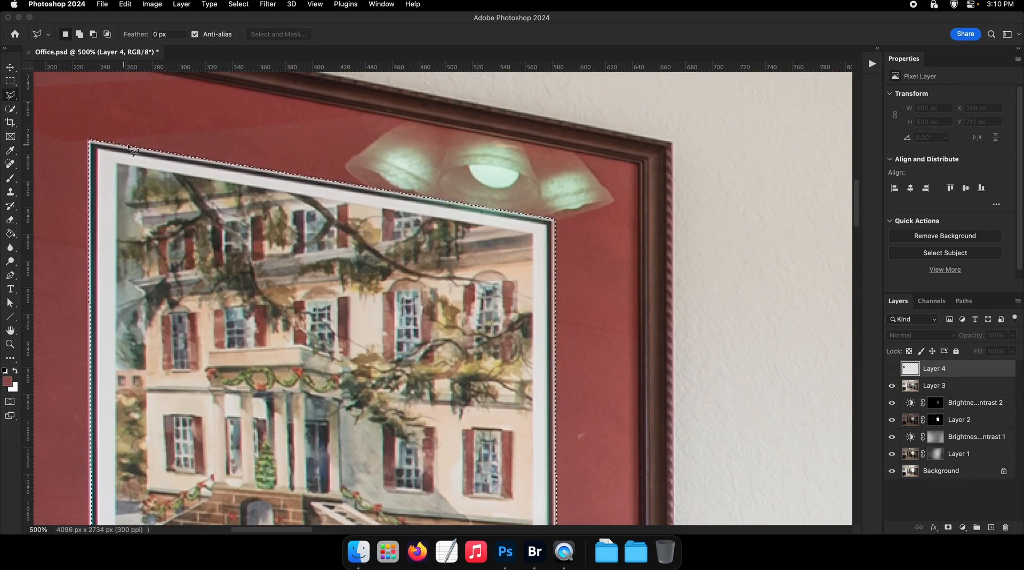
Show Layer 4, delete the red over the selected print, and clear the selection
left_click(891, 369)
key("Delete")
left_click_drag(575, 296, 526, 271)
key("super+d")
key("v")
scroll(476, 215, "down", 2)
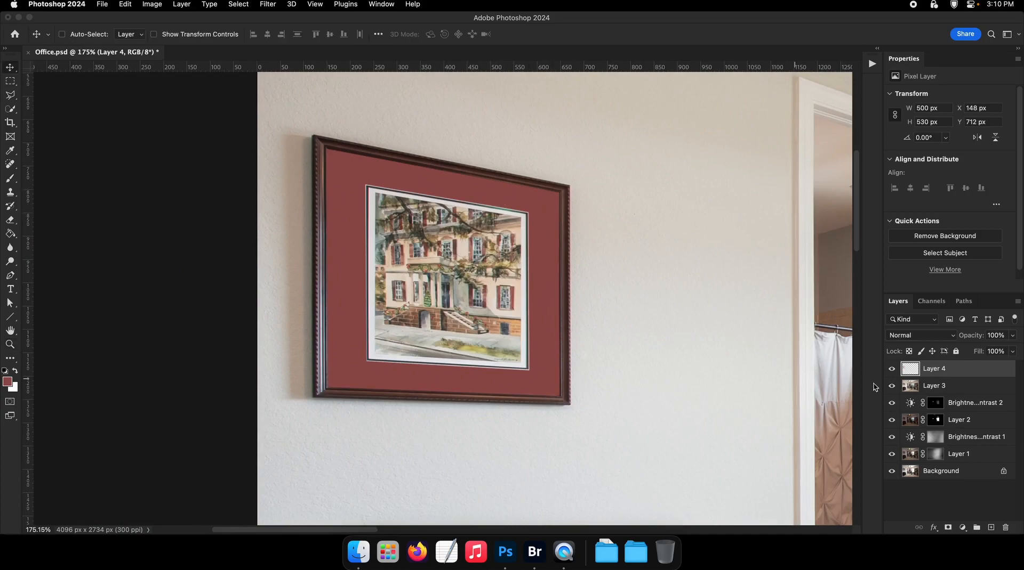
Compare the framed picture with Layer 4 hidden and shown, leave the layer visible, and save the document
scroll(563, 219, "up", 3)
left_click(891, 369)
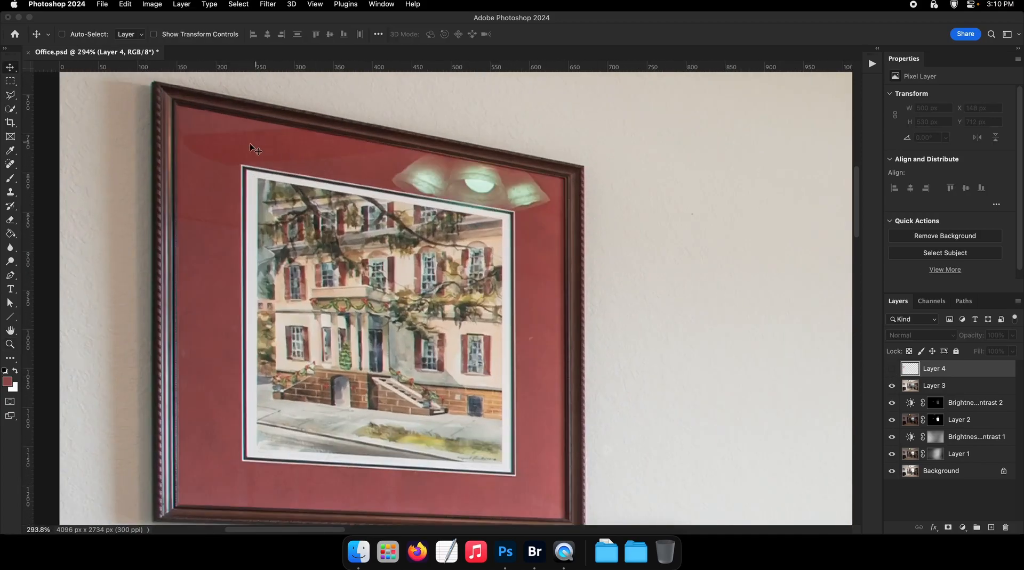
scroll(213, 421, "down", 2)
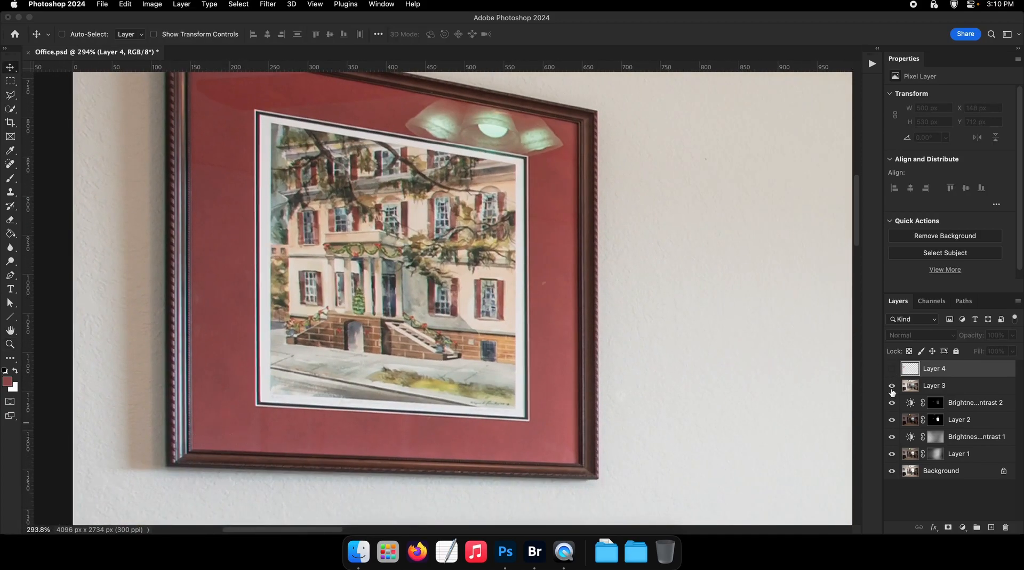
left_click(891, 369)
key("z")
scroll(539, 276, "down", 4)
key("cmd+s")
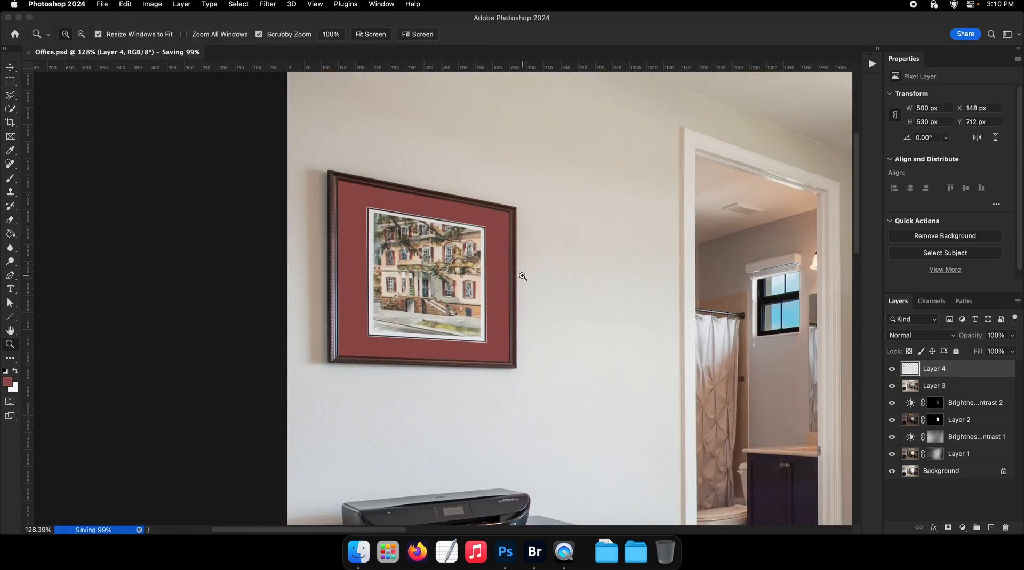
Examine the whole room and the retouched wall picture for remaining distractions
key("XF86MonBrightnessUp")
scroll(511, 298, "down", 2)
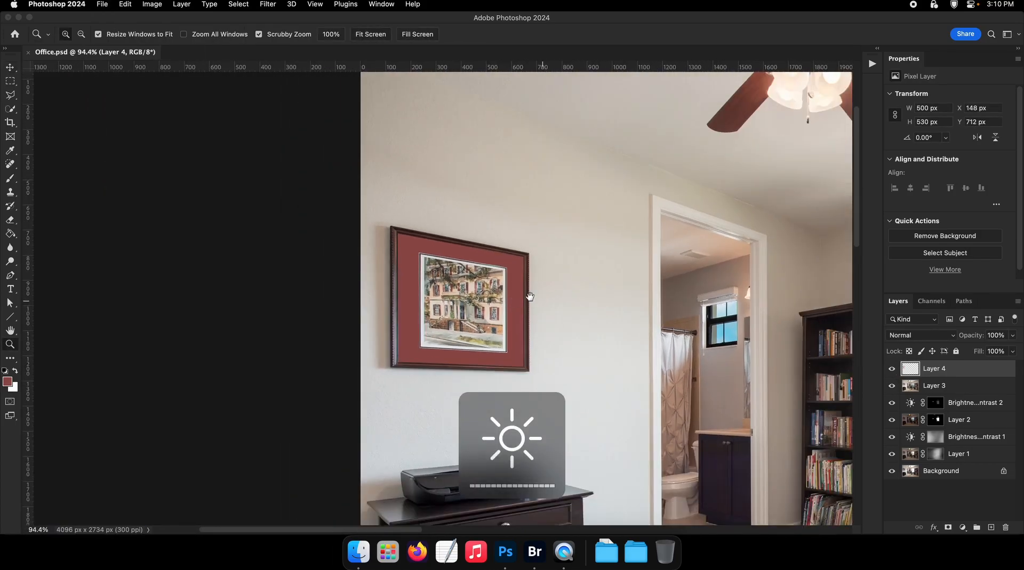
scroll(529, 297, "down", 3)
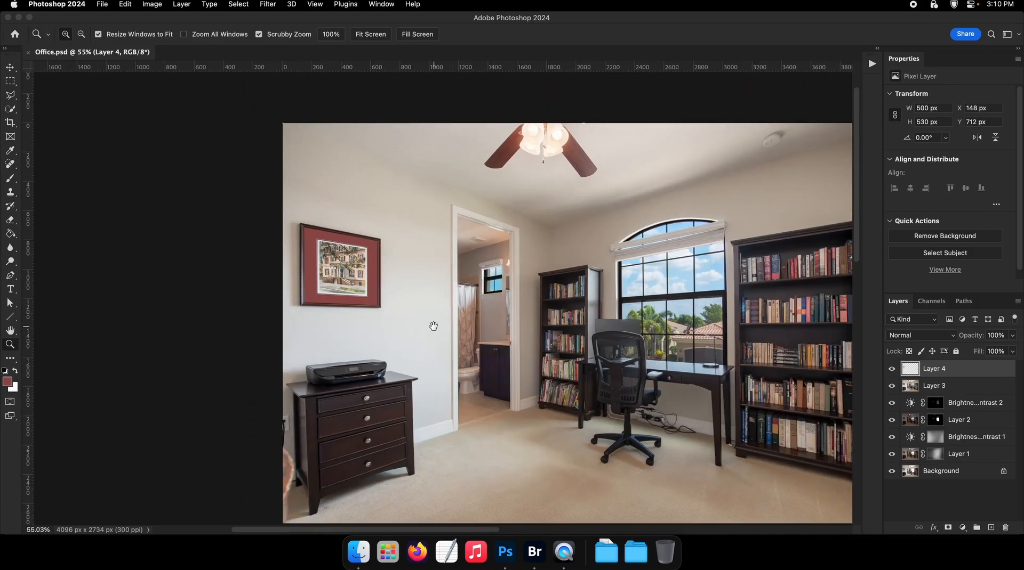
left_click_drag(434, 326, 406, 293)
left_click(11, 165)
left_click(48, 194)
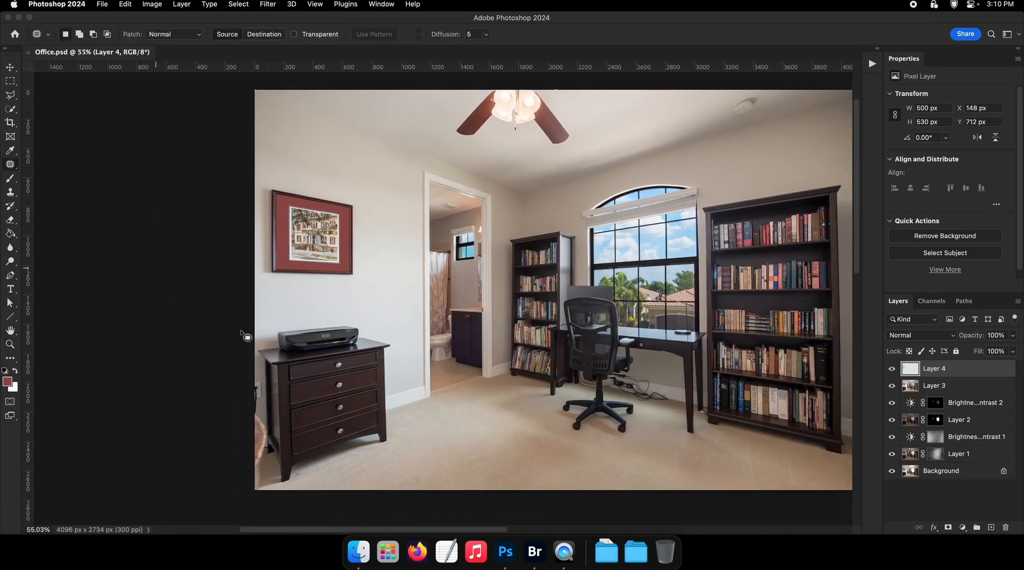
key("z")
scroll(318, 347, "up", 2)
left_click_drag(382, 359, 422, 331)
left_click_drag(354, 143, 427, 241)
left_click(427, 241)
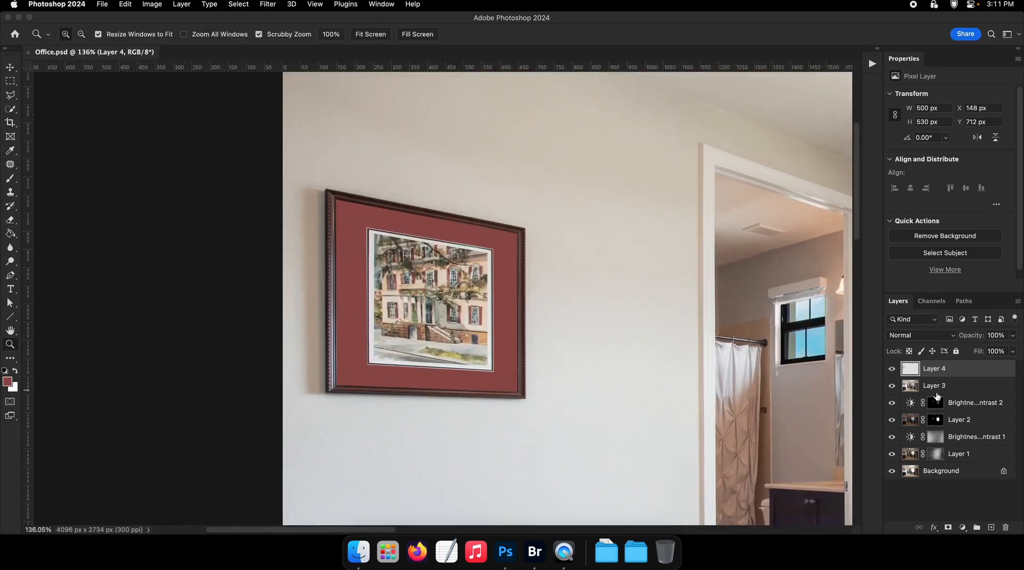
Check the picture's reflection removal and the printer area by toggling Layer 4, leave it visible, and save again
left_click(891, 369)
left_click(890, 369)
left_click(891, 369)
left_click(891, 369)
left_click_drag(496, 498, 536, 312)
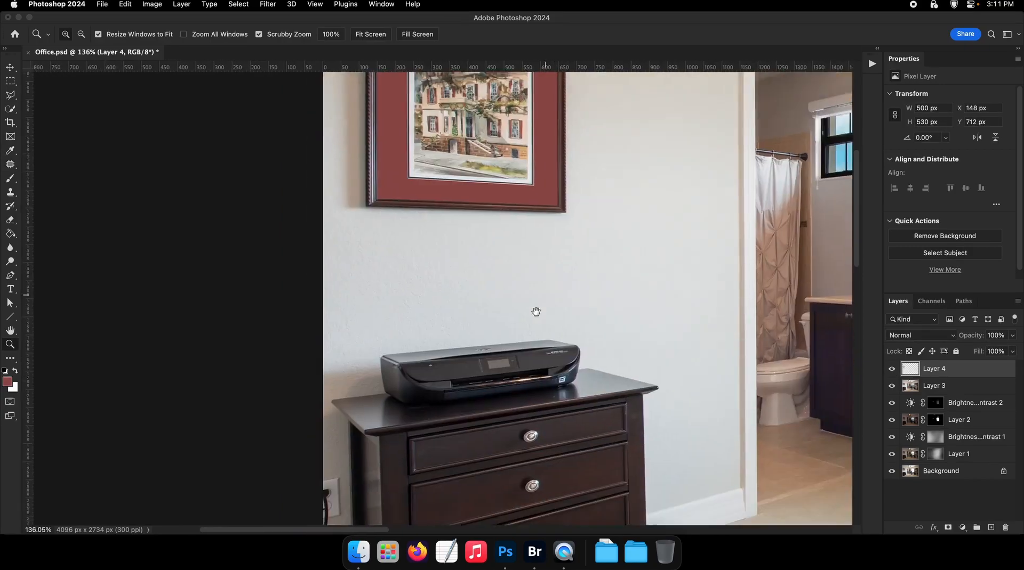
mouse_move(384, 365)
left_mouse_down()
mouse_move(403, 365)
mouse_move(393, 356)
left_mouse_up()
left_click_drag(458, 154, 430, 368)
left_click_drag(437, 156, 451, 143)
left_click(893, 374)
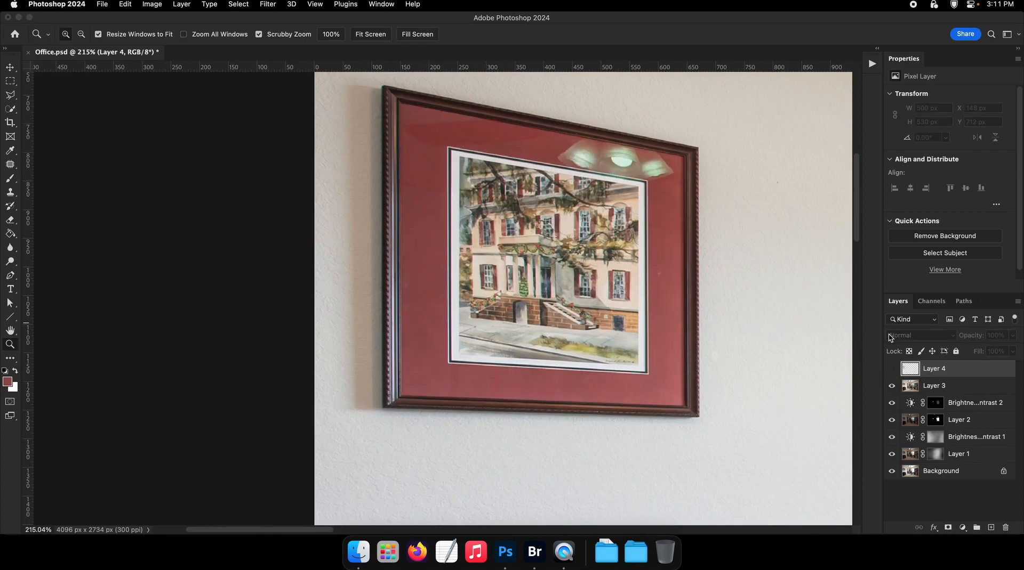
left_click_drag(616, 501, 592, 222)
key("super+s")
Outline the wall outlet and its cord beside the dresser with the Patch tool, and try a Content-Aware fill on Layer 4
left_click(11, 164)
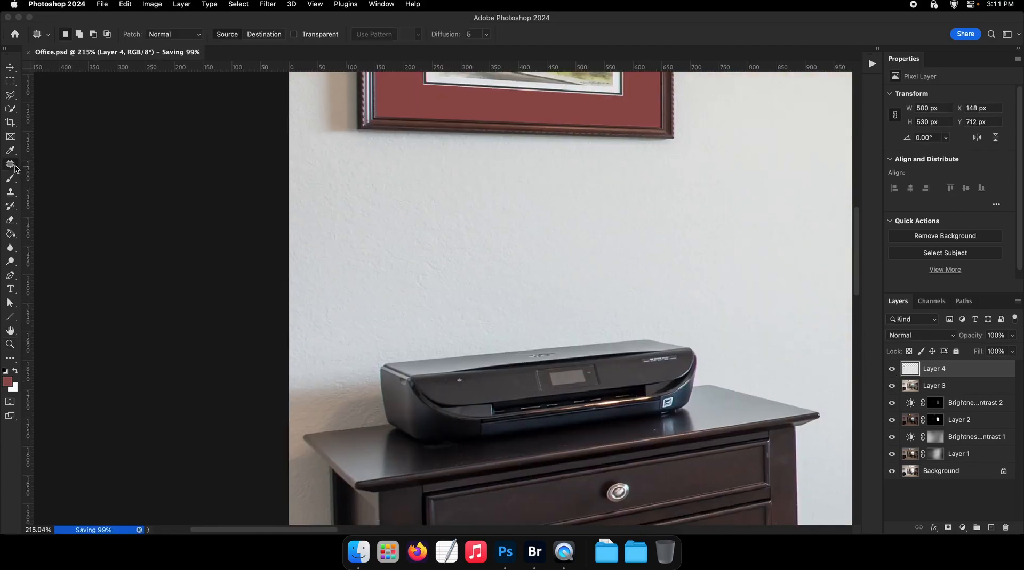
left_click_drag(342, 503, 393, 285)
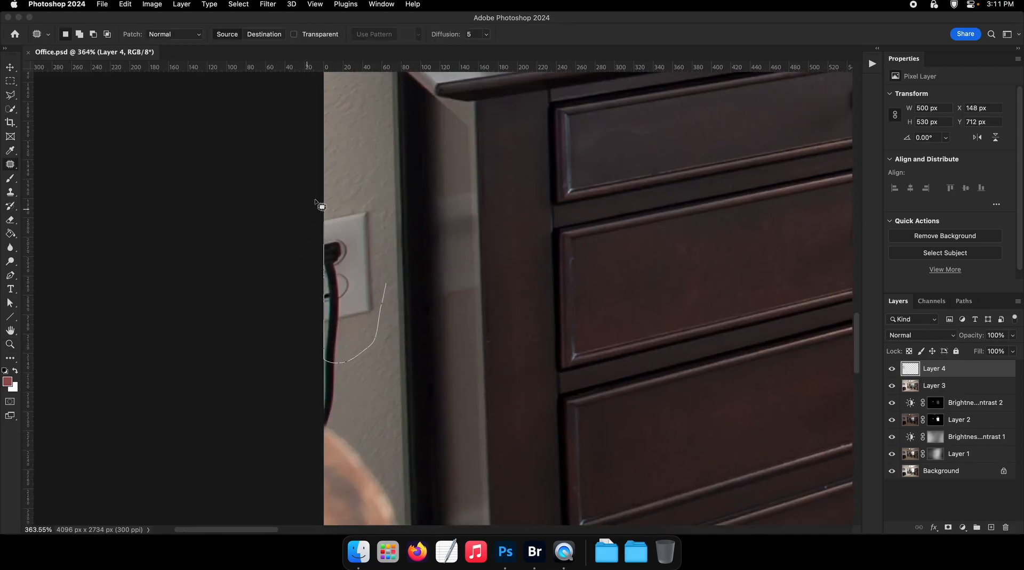
left_click_drag(320, 207, 387, 198)
key("shift+BackSpace")
key("Return")
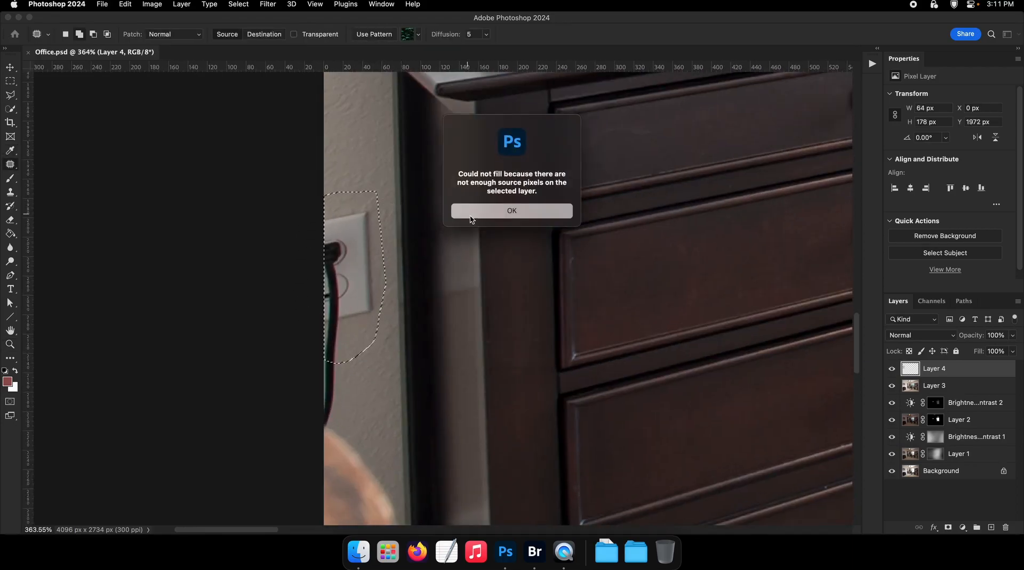
left_click(518, 216)
Fill the outlet selection on Layer 3 with Content-Aware at 100% opacity, and deselect
left_click(940, 390)
key("shift+BackSpace")
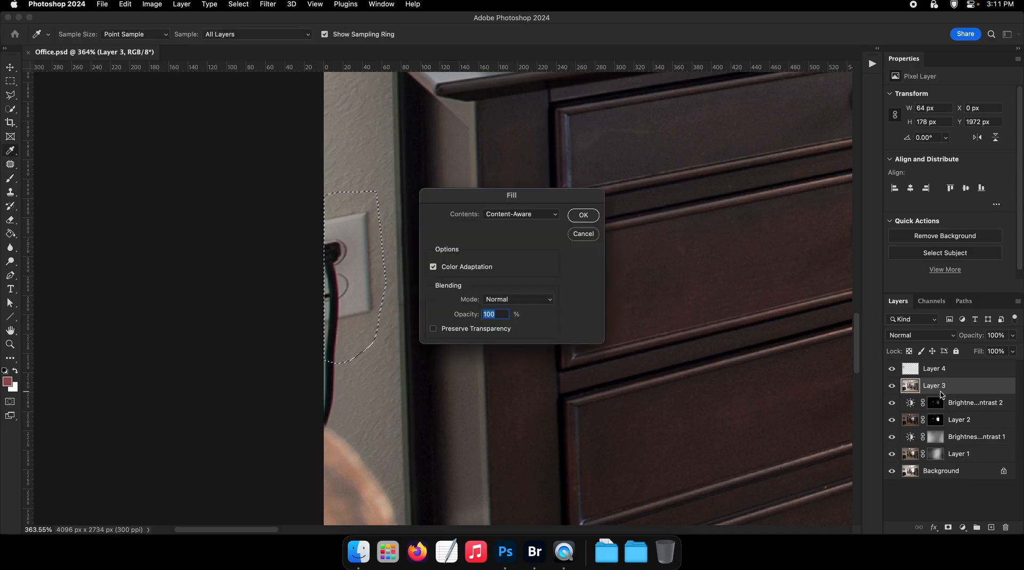
key("Return")
key("super+d")
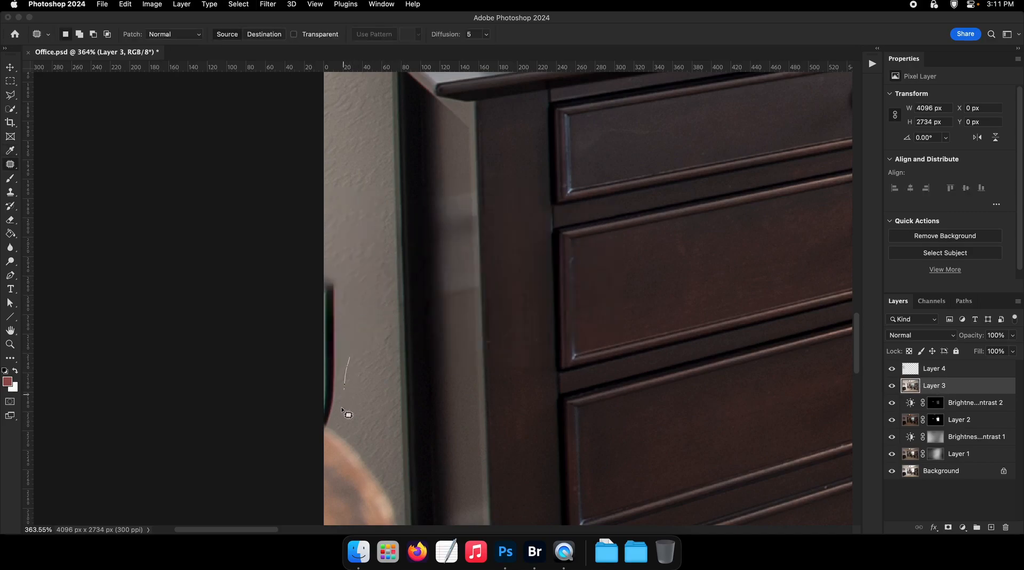
Outline the remaining cord beside the dresser, fill it with Content-Aware at 100% opacity, deselect, and save the document
left_click_drag(311, 304, 351, 254)
key("shift+BackSpace")
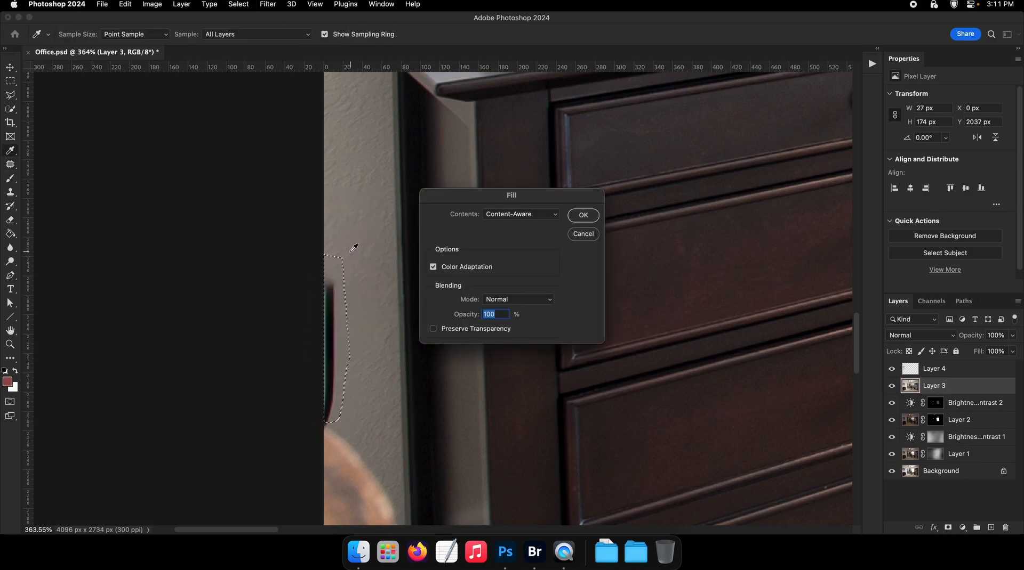
key("Return")
key("super+d")
key("super+s")
Select a clean section of the dresser's side panel, about 86 by 235 px, with the Polygonal Lasso and copy it to a new layer
left_click_drag(413, 291, 354, 289, "super")
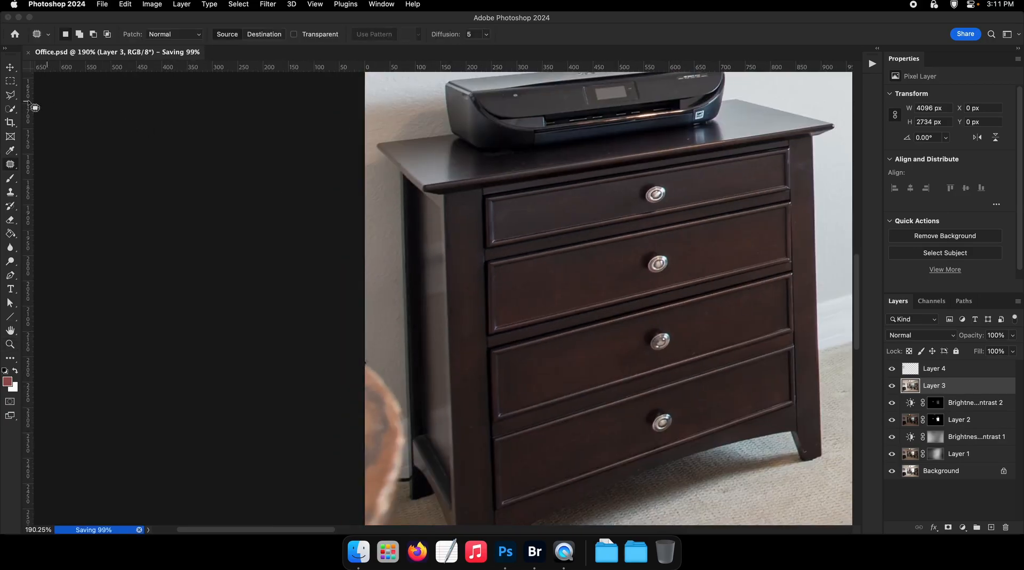
left_click(10, 96)
left_click_drag(415, 313, 418, 283)
left_click(418, 283, "super")
left_click(416, 287, "super")
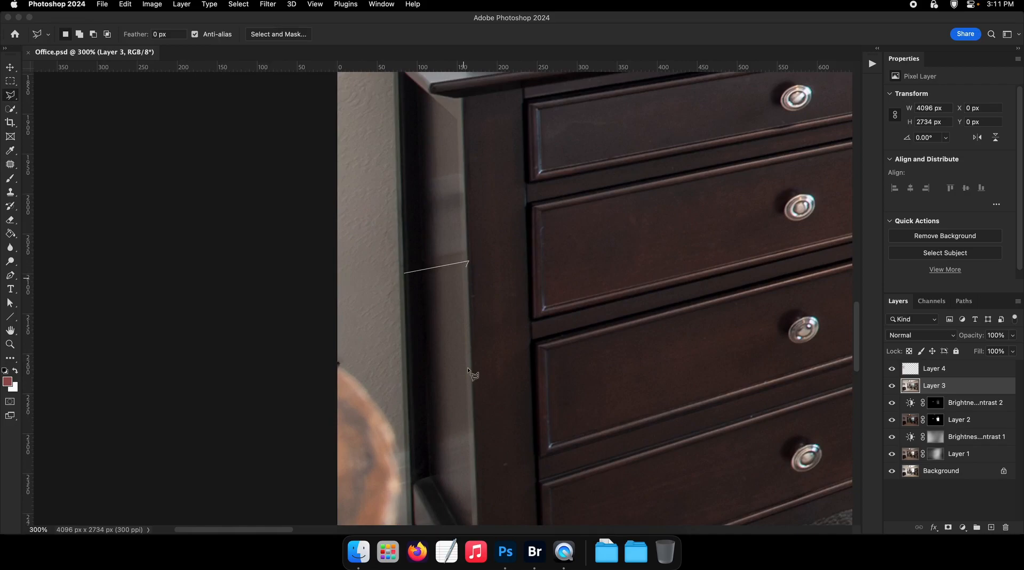
double_click(416, 447)
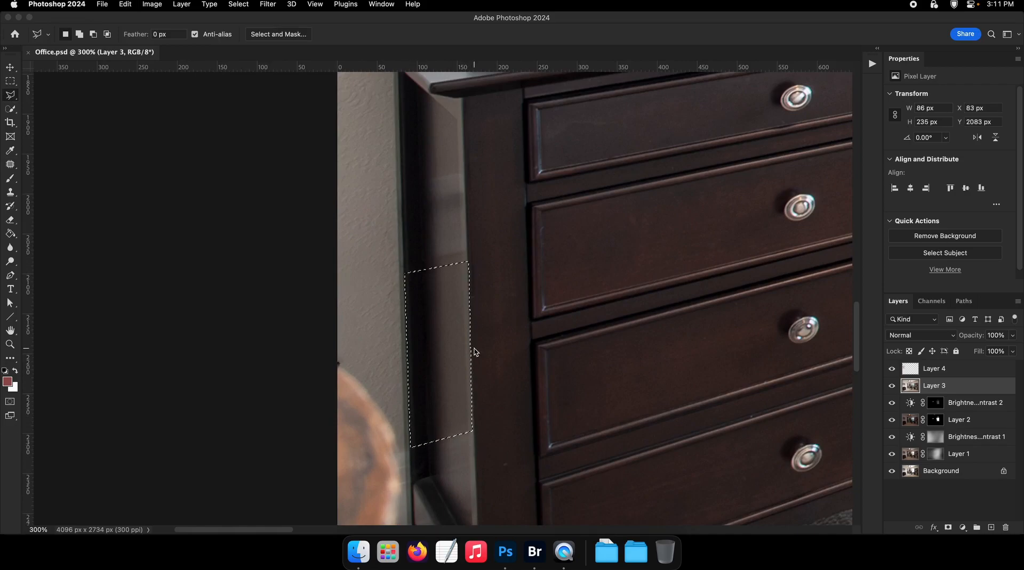
key("super+c")
key("super+v")
Distort the copied panel section upward to about 95 by 481 px so it covers the reflection on the dresser's side
scroll(485, 319, "up", 5)
key("v")
left_click(125, 3)
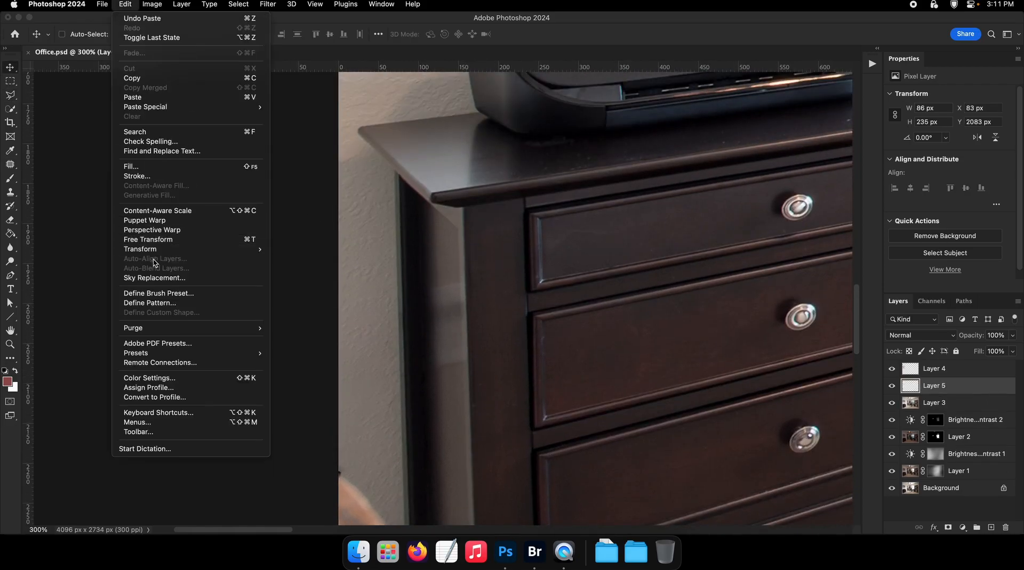
mouse_move(155, 249)
left_click(343, 293)
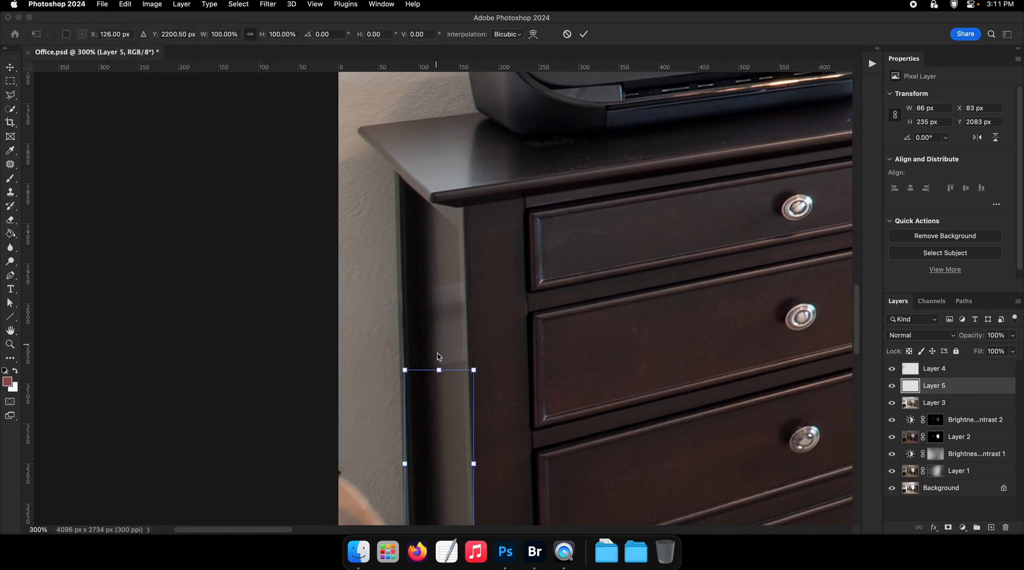
left_click_drag(438, 370, 398, 149)
left_click_drag(469, 225, 470, 230)
key("Return")
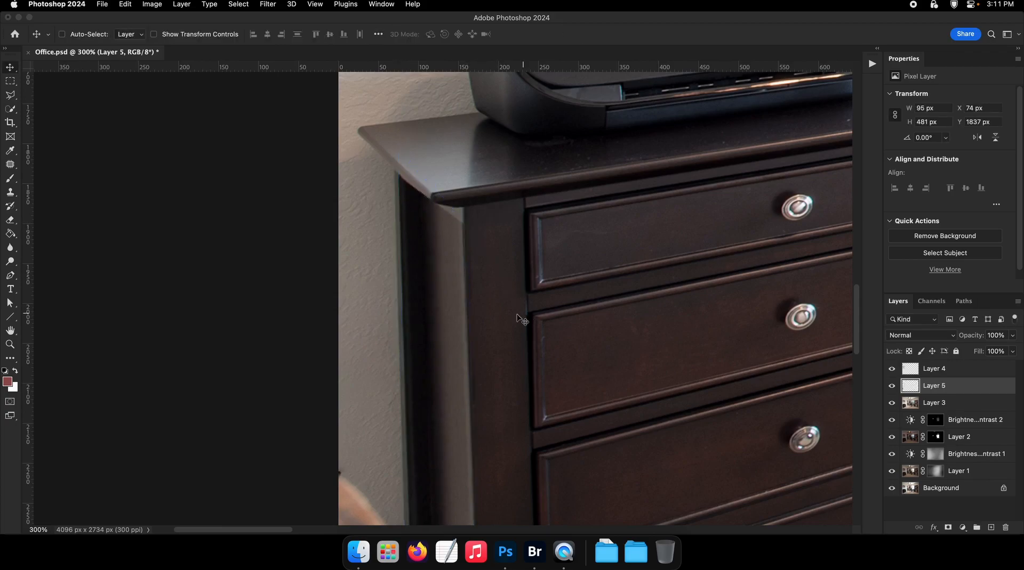
Move Layer 5 above Layer 4 and compare the dresser's side with the layer hidden and shown
left_click_drag(520, 316, 649, 340)
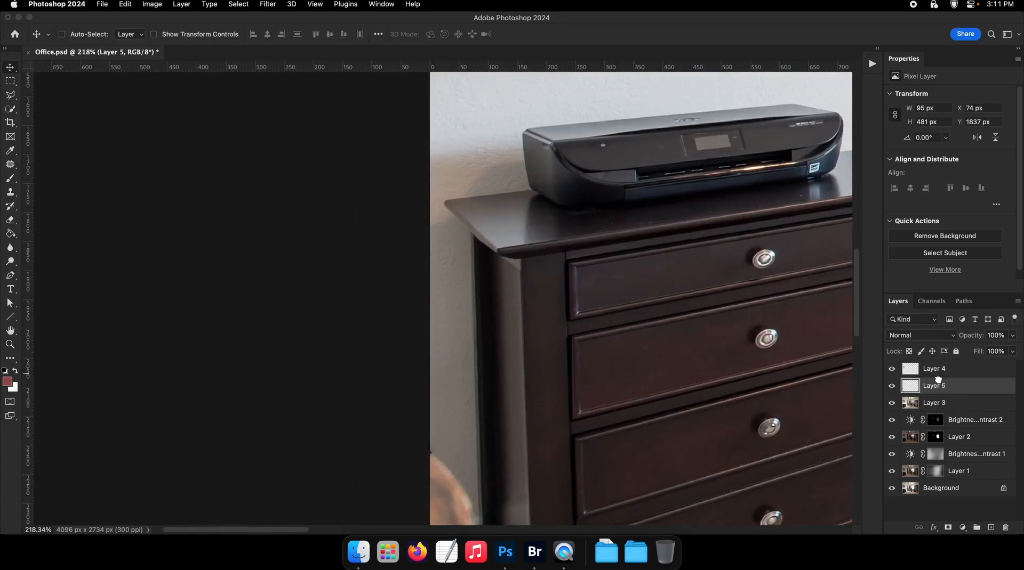
left_click_drag(938, 379, 938, 364)
left_click(891, 368)
left_click(891, 368)
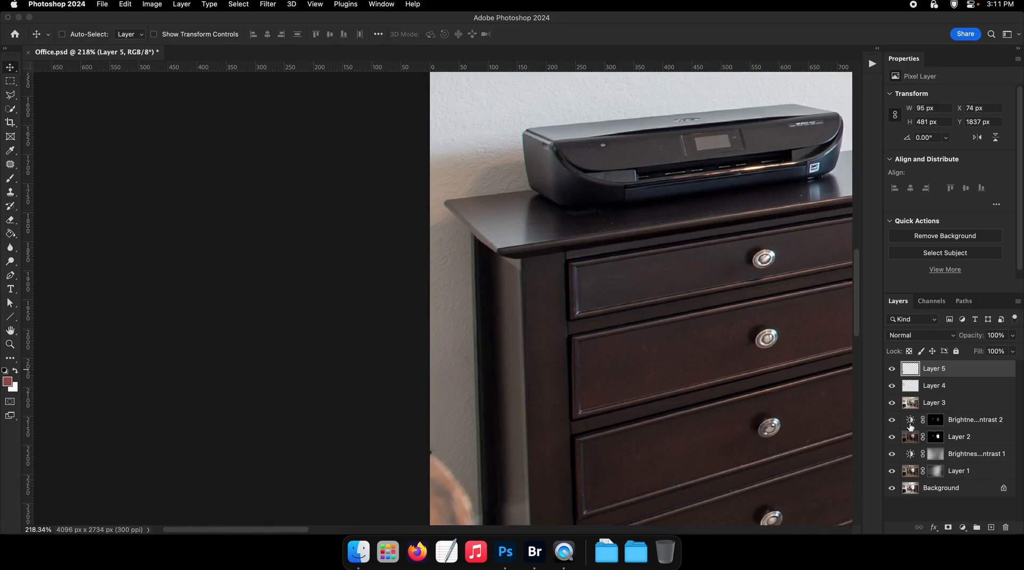
Add a layer mask to Layer 5 and paint black over the patch's overlap beneath the dresser top's rear corner
left_click(947, 529)
key("b")
left_click_drag(627, 334, 516, 322)
left_click_drag(562, 310, 504, 303)
mouse_move(490, 262)
left_mouse_down()
mouse_move(530, 288)
mouse_move(503, 288)
left_mouse_up()
left_click_drag(571, 286, 451, 229)
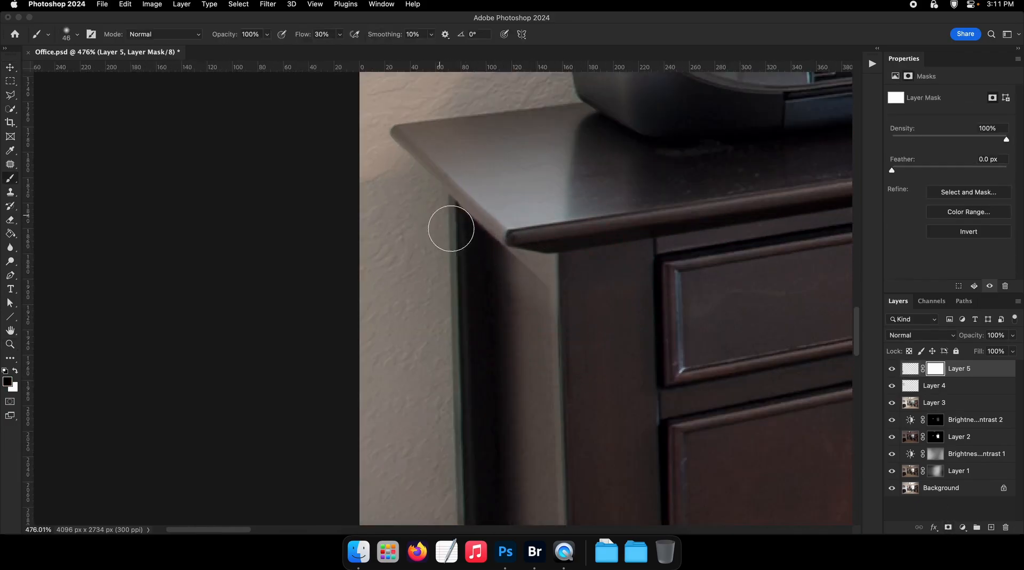
left_click_drag(557, 329, 484, 301)
Inspect the retouched side of the dresser with Layer 5 hidden and shown
key("v")
left_click_drag(573, 361, 494, 301)
left_click_drag(495, 301, 515, 298)
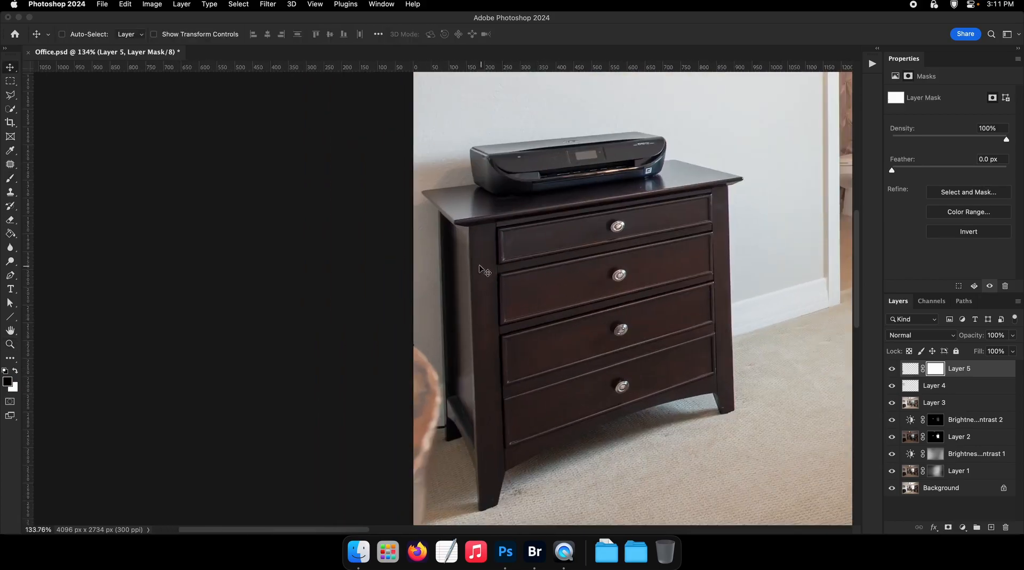
left_click_drag(479, 265, 506, 274)
left_click(890, 369)
left_click(889, 369)
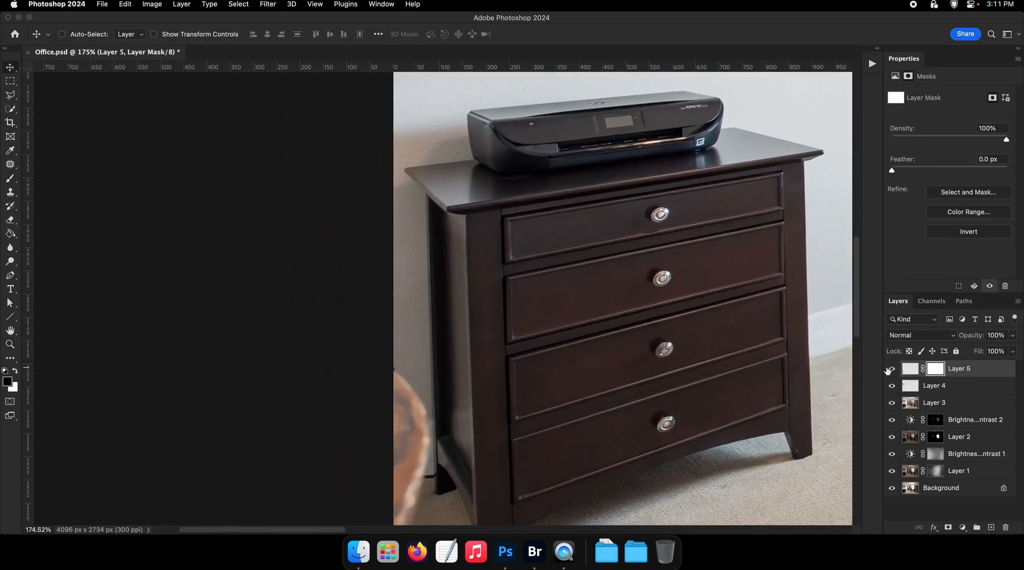
left_click(889, 369)
left_click(889, 369)
key("b")
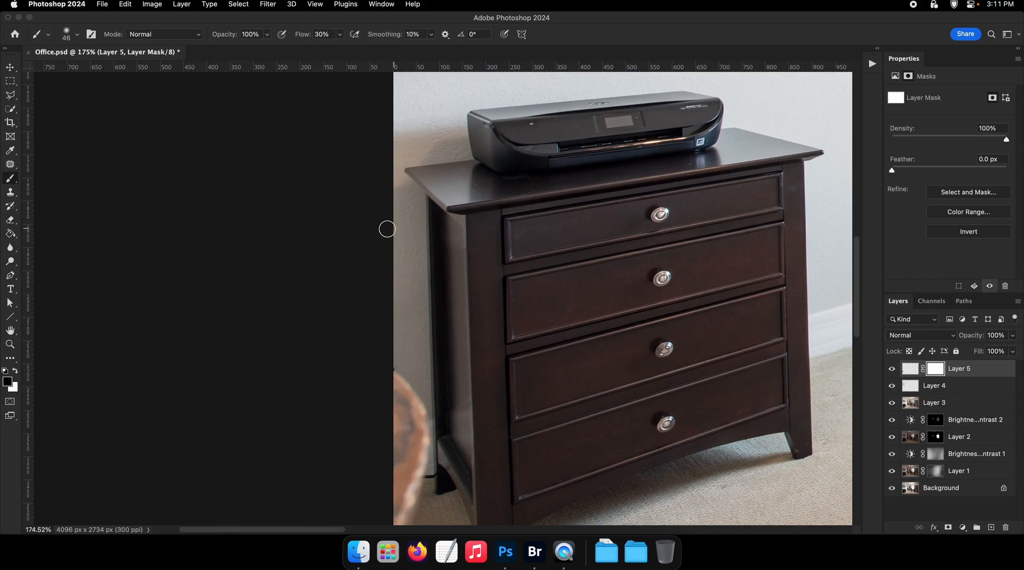
left_click_drag(606, 295, 548, 288)
left_click_drag(548, 290, 589, 285)
key("v")
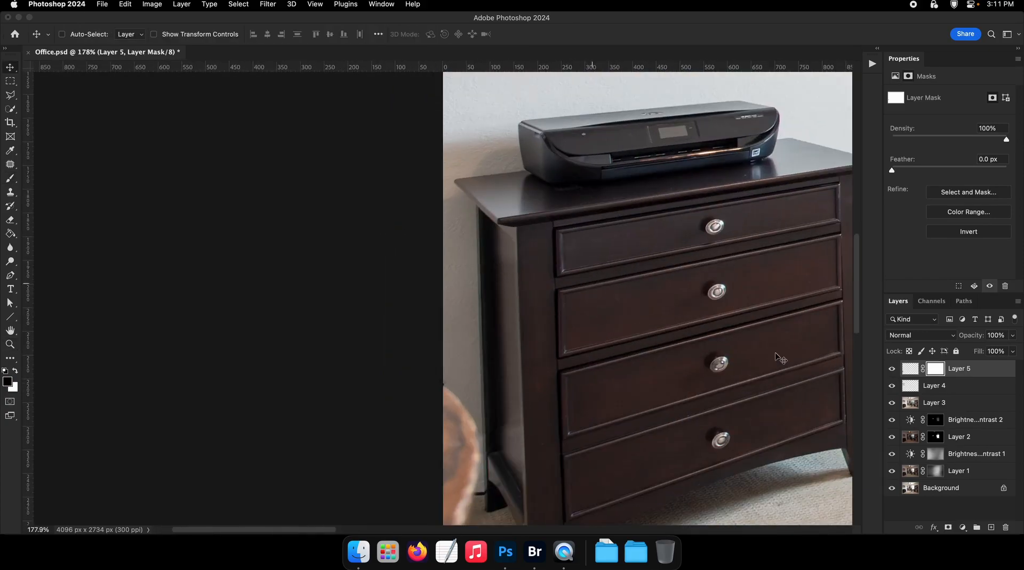
Compare the dresser and the outlet area with Layers 3 to 5 hidden and shown
left_click(889, 369)
left_click_drag(892, 405, 892, 368)
left_click_drag(464, 299, 549, 288)
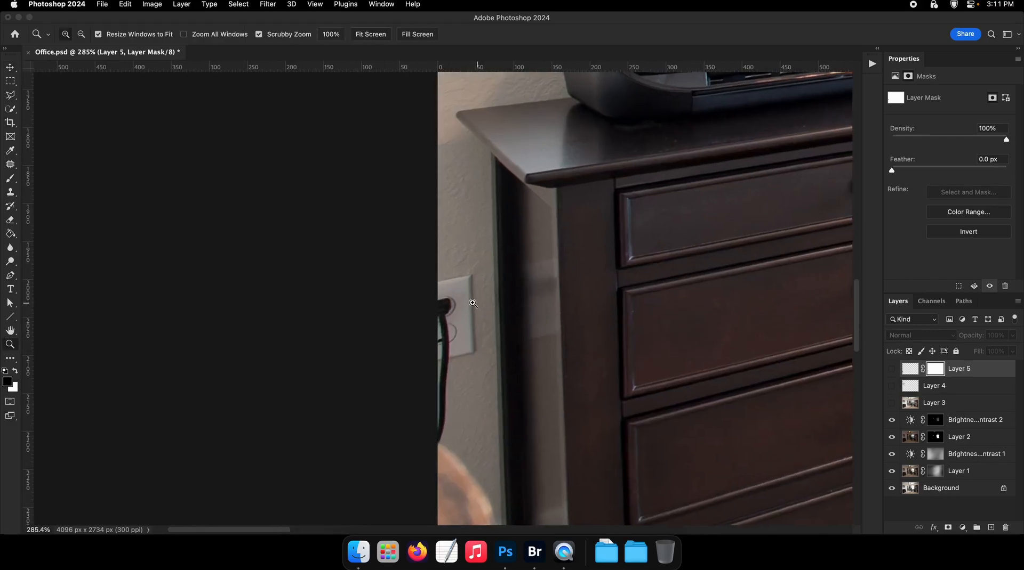
left_click_drag(897, 407, 891, 368)
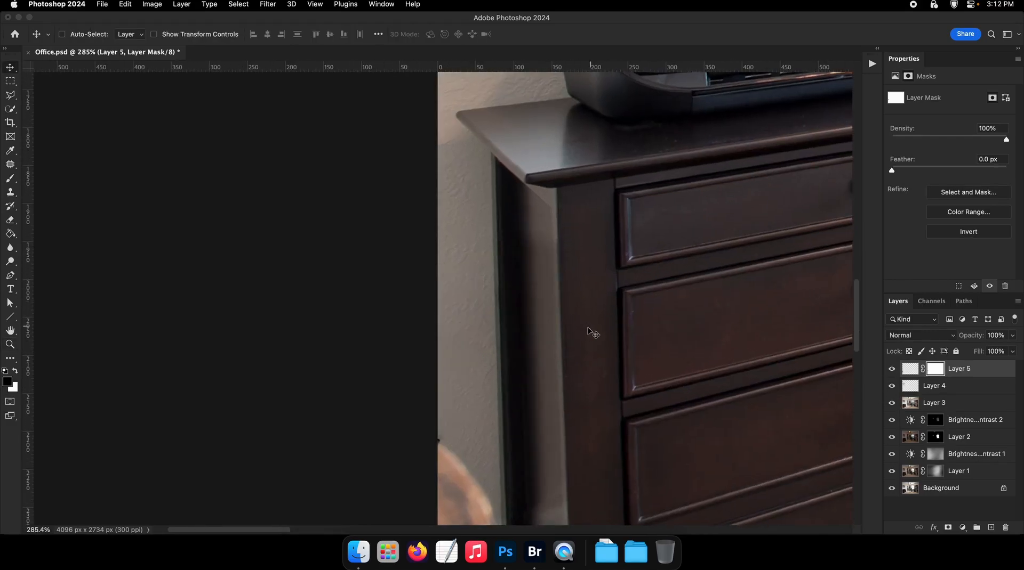
left_click_drag(591, 332, 554, 322)
Stamp all visible layers into a new layer at the top of the stack and save the document
key("super+s")
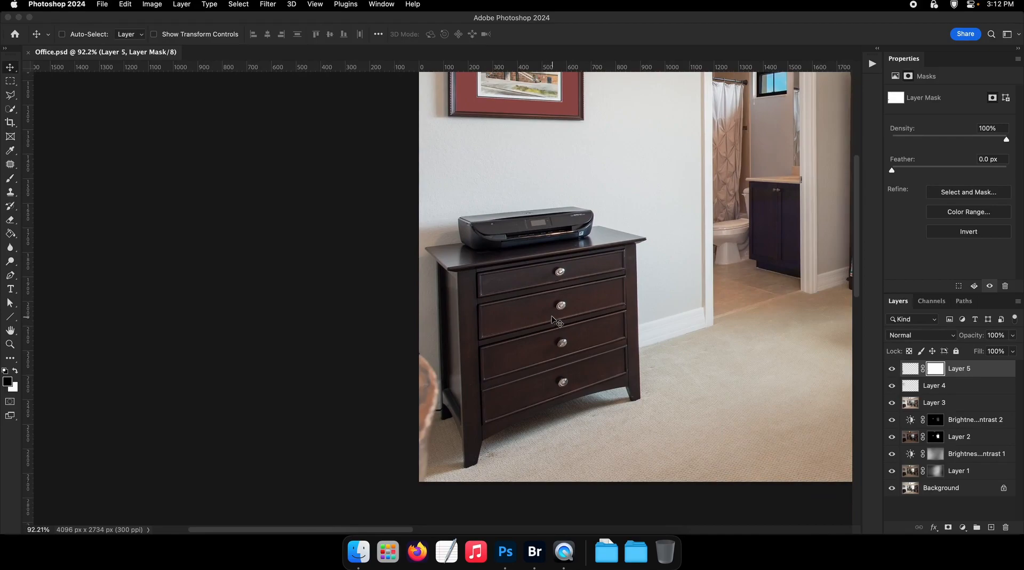
left_click_drag(430, 280, 488, 312)
left_click_drag(564, 336, 405, 318)
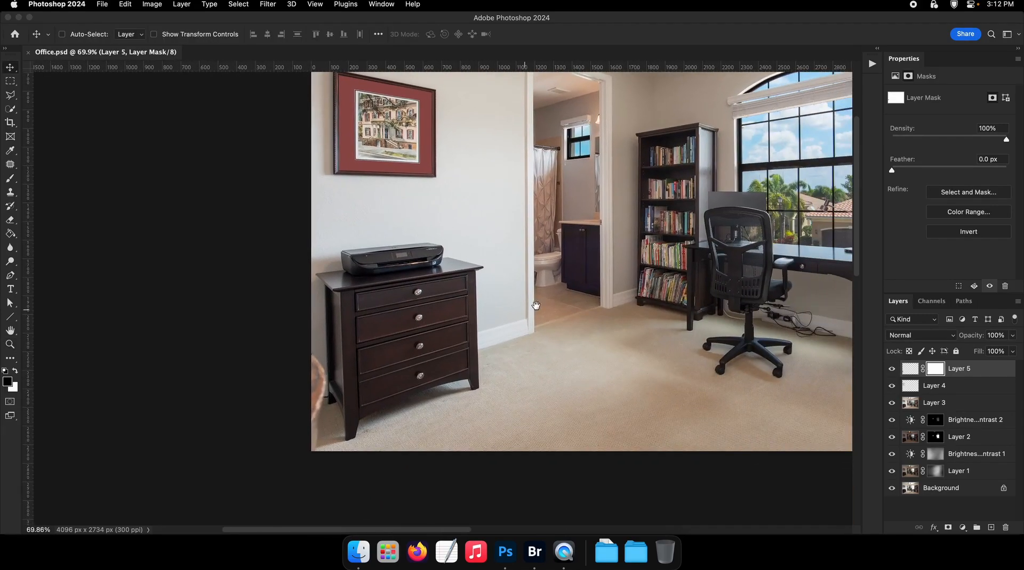
left_click_drag(535, 306, 255, 340)
left_click_drag(598, 314, 593, 319)
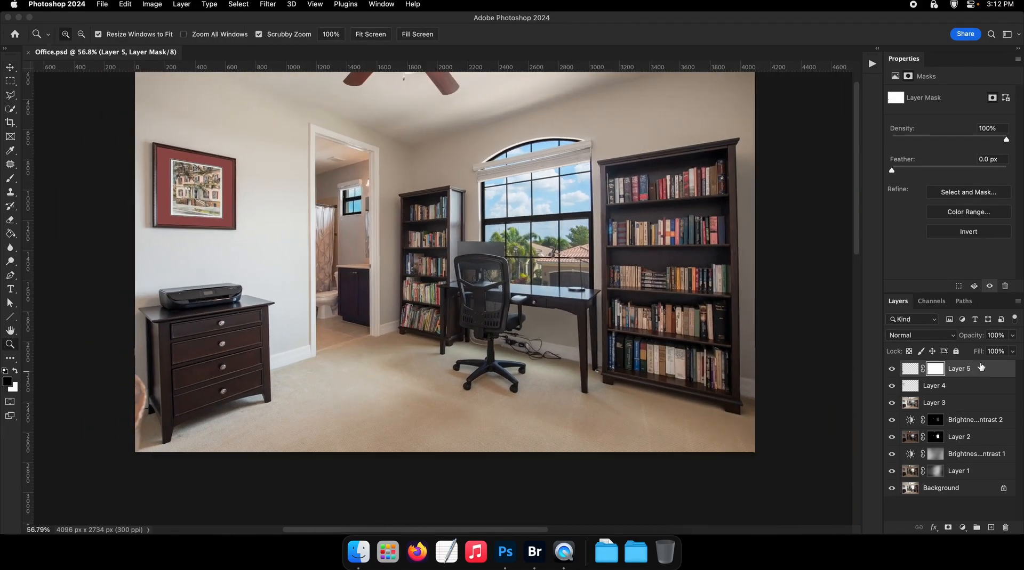
key("super+alt+shift+e")
left_click_drag(752, 313, 548, 249)
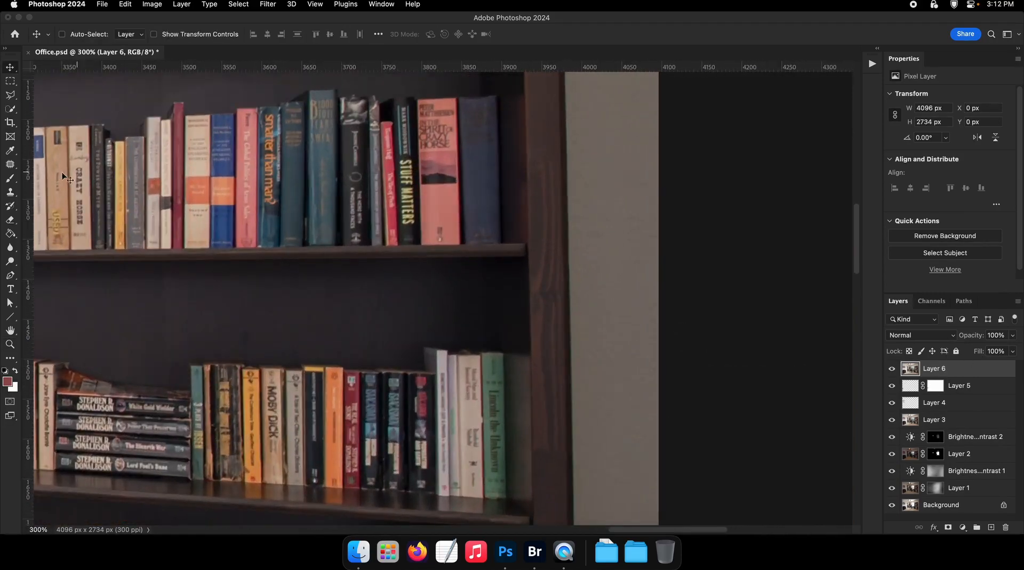
left_click_drag(197, 223, 62, 229)
left_click_drag(61, 282, 489, 270)
left_click_drag(366, 365, 473, 239)
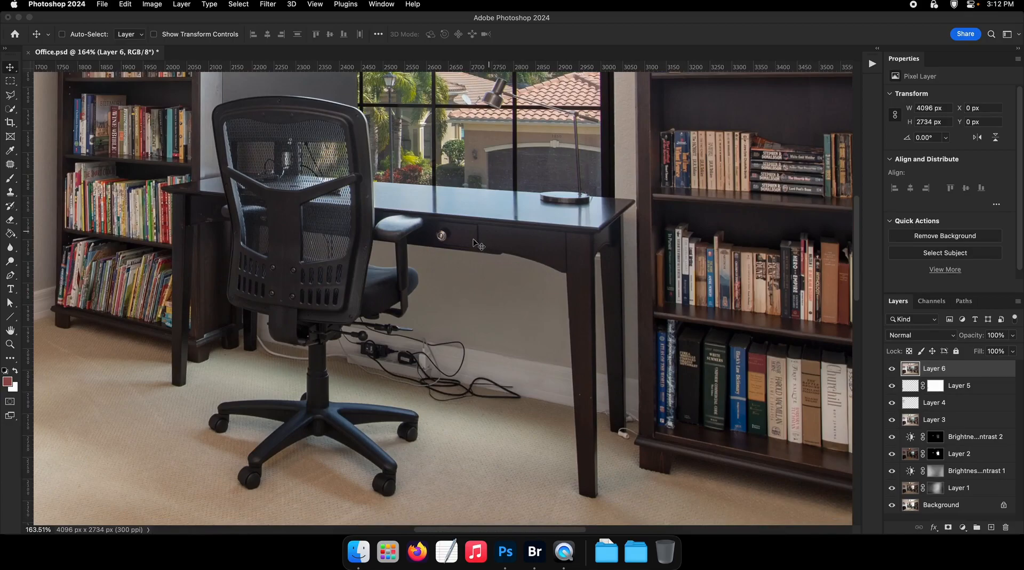
key("super+s")
Spot-heal the baseboard next to the loose cord ends under the desk and save the document
key("p")
left_click_drag(451, 284, 505, 297)
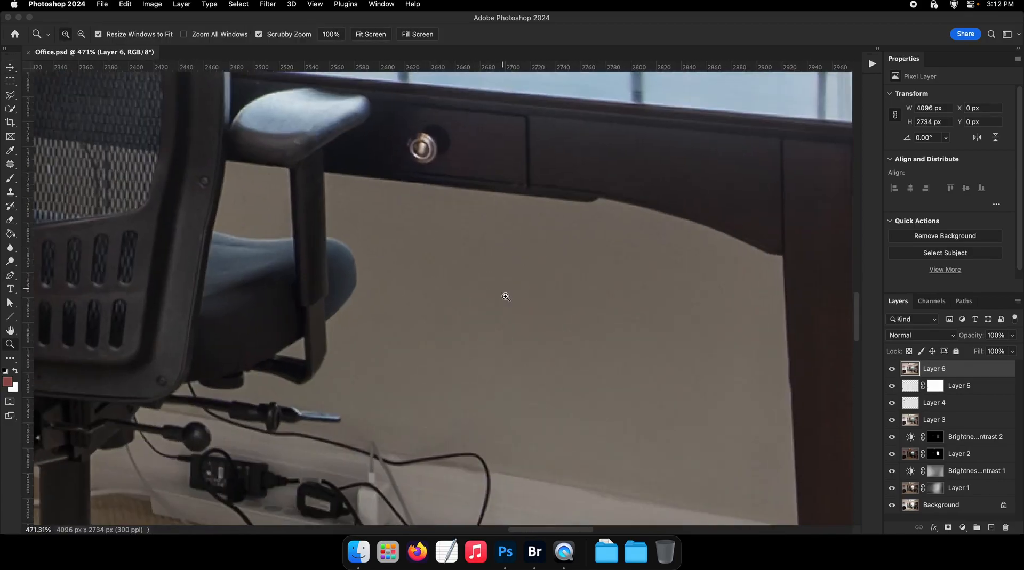
left_click_drag(627, 408, 555, 304)
left_click_drag(647, 372, 461, 270)
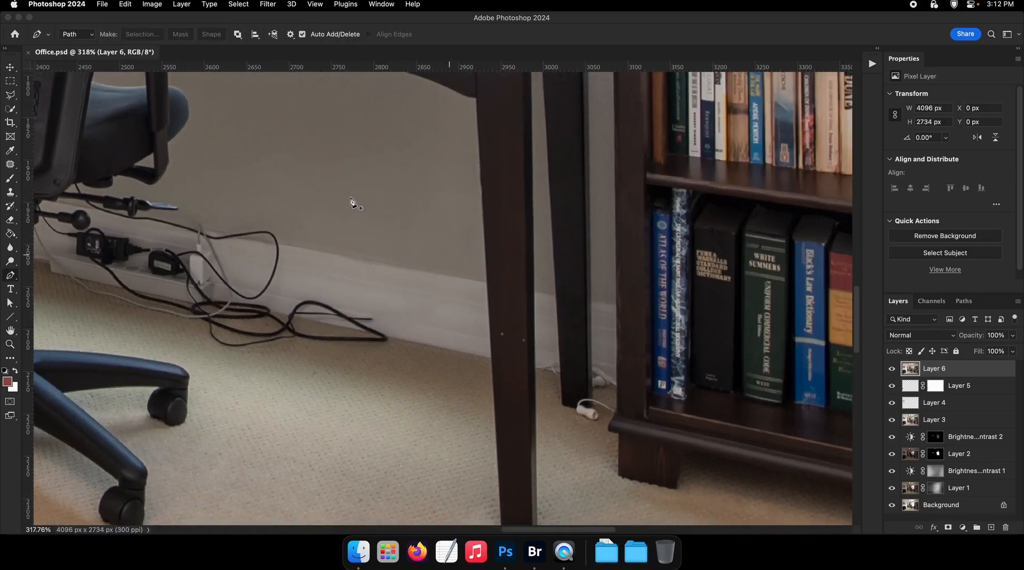
left_click(10, 95)
mouse_move(344, 292)
left_mouse_down()
mouse_move(541, 297)
mouse_move(470, 286)
left_mouse_up()
left_click(10, 164)
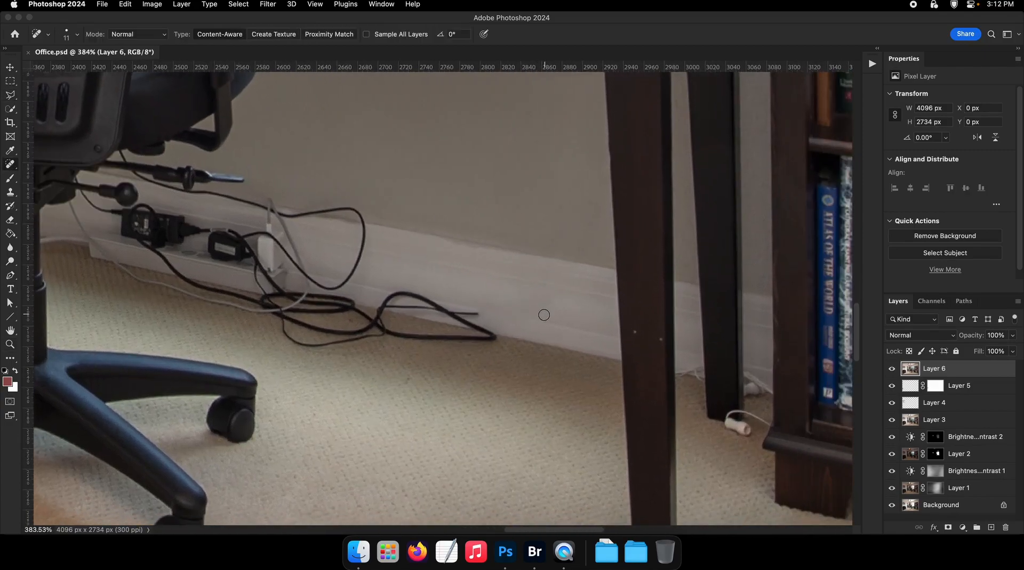
mouse_move(530, 319)
left_mouse_down()
mouse_move(537, 312)
mouse_move(473, 314)
left_mouse_up()
left_click(573, 315)
key("super+s")
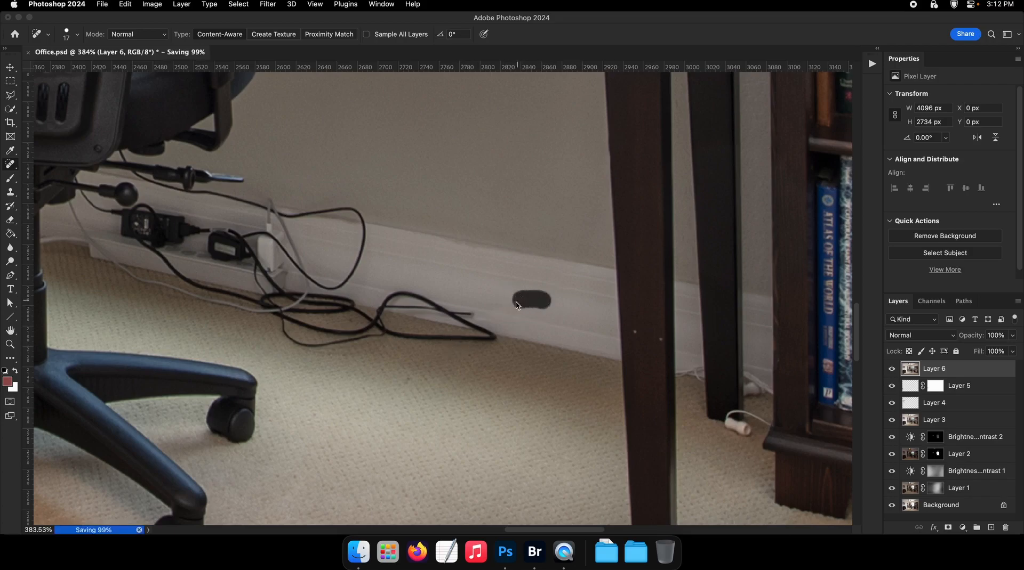
key("super+s")
Select the clean baseboard section beside the front desk leg, about 127 by 113 px, and copy it to a new layer
left_click(11, 95)
left_click(604, 293, "super")
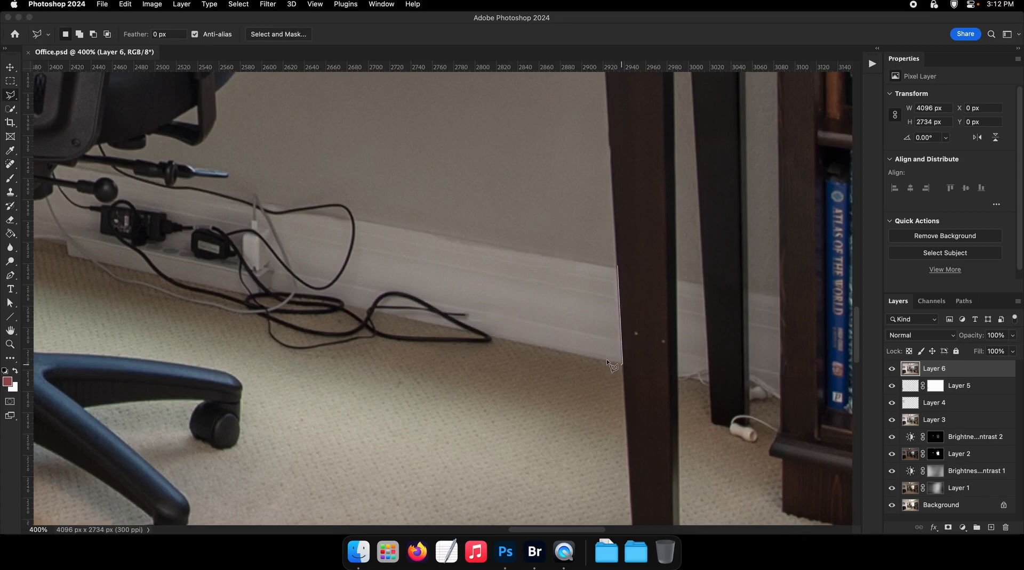
double_click(489, 245)
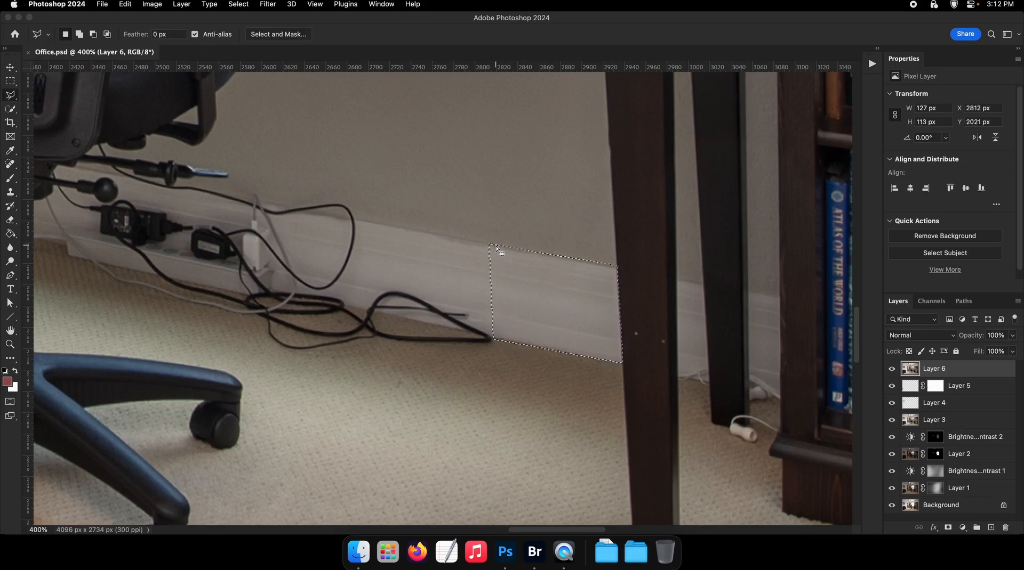
key("super+c")
key("super+v")
left_click_drag(497, 250, 481, 250)
Distort the copied baseboard section along the wall to about 674 by 220 px, from the chair column to the desk leg
left_click(10, 68)
left_click(109, 4)
mouse_move(125, 5)
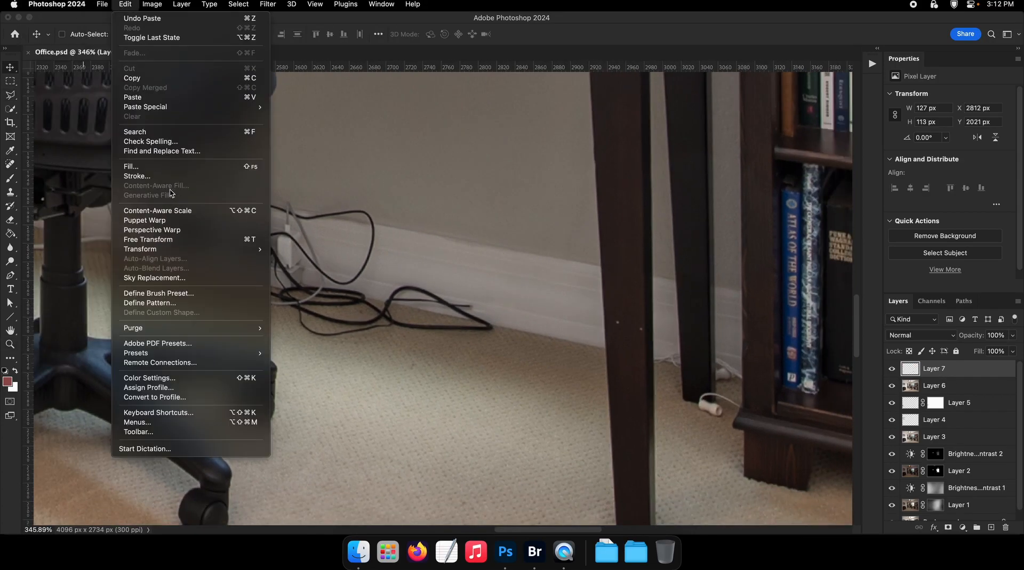
mouse_move(168, 250)
left_click(308, 293)
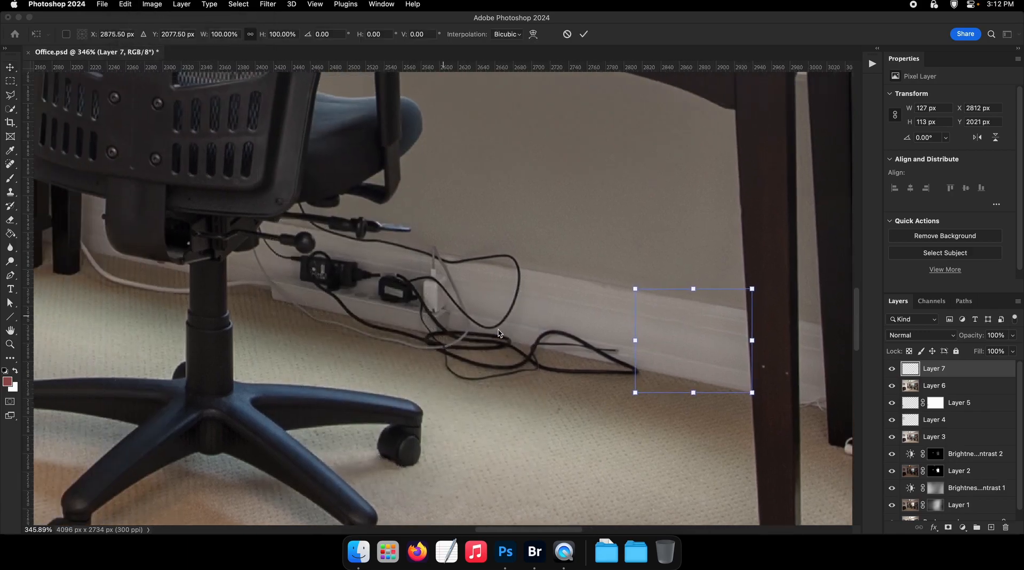
left_click_drag(627, 347, 195, 251)
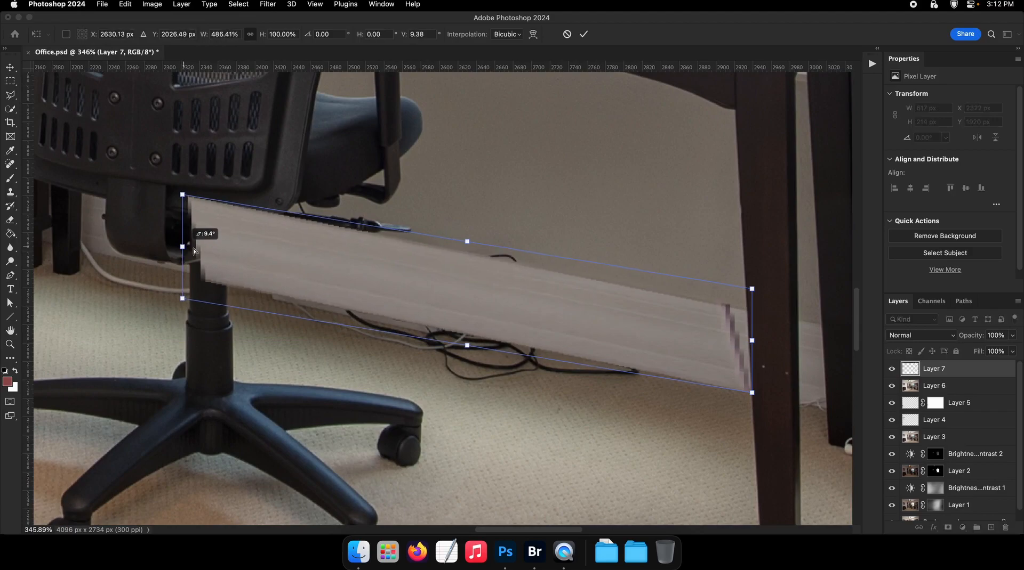
left_click_drag(751, 340, 801, 351)
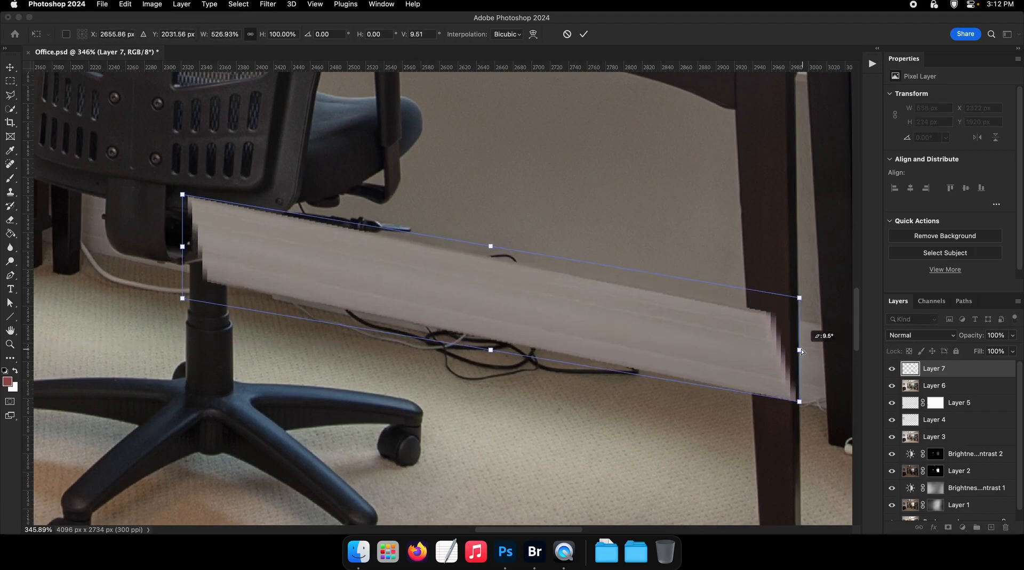
left_click_drag(182, 199, 178, 200)
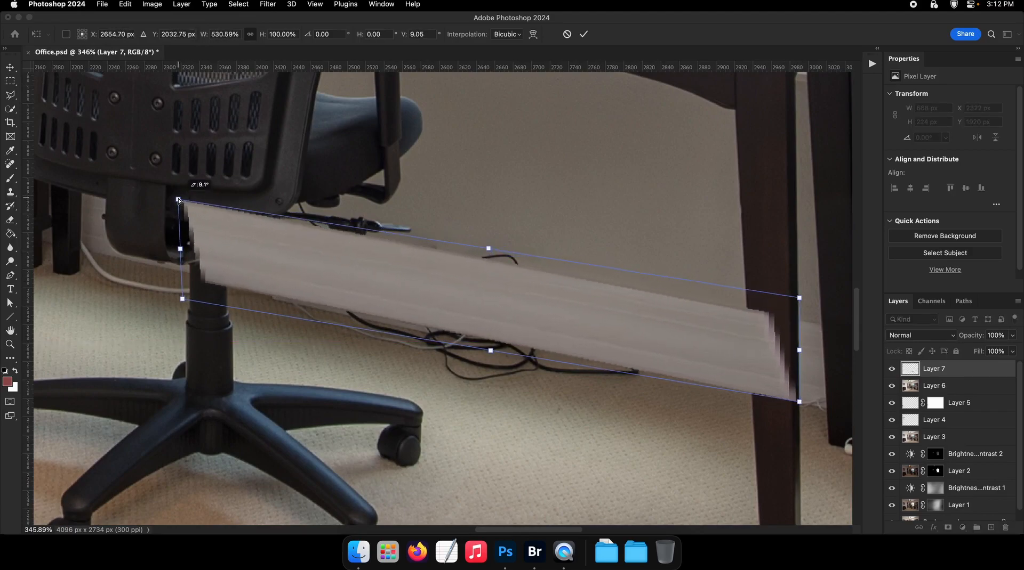
mouse_move(183, 300)
left_mouse_down()
mouse_move(185, 275)
mouse_move(178, 292)
left_mouse_up()
key("Return")
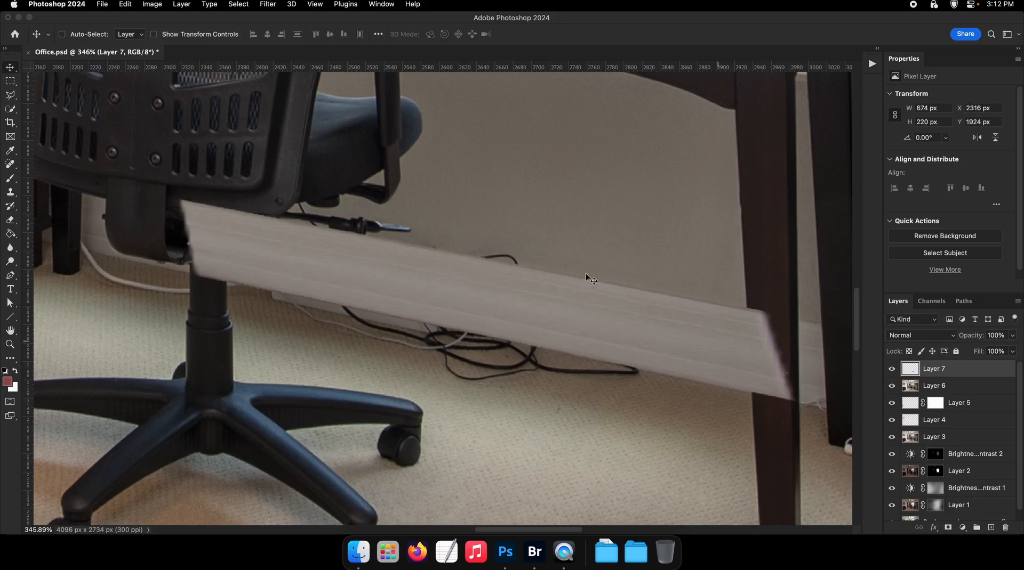
Select and delete the part of the baseboard patch that overlaps the front desk leg, deselect, and save the document
left_click(10, 95)
left_click_drag(287, 165, 115, 132)
left_click_drag(550, 251, 597, 260)
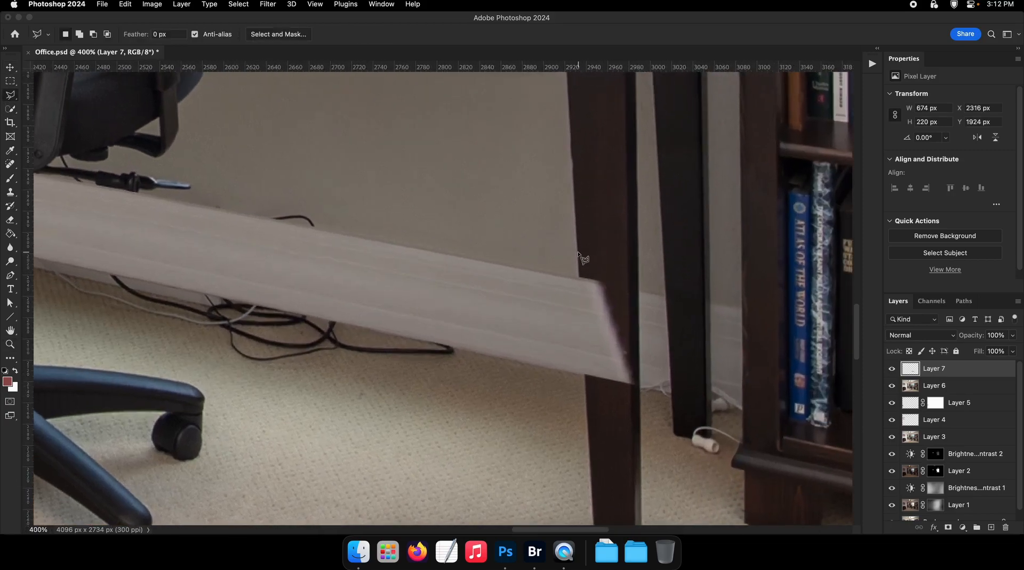
left_click(583, 371)
left_click(644, 408)
left_click(681, 322)
double_click(667, 222)
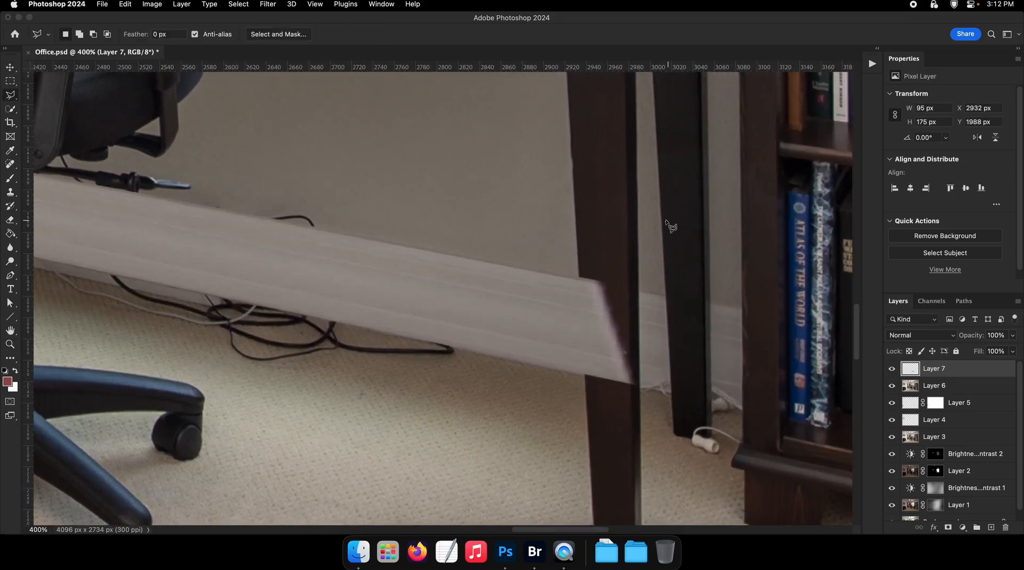
key("Delete")
key("super+d")
left_click_drag(205, 182, 483, 248)
left_click_drag(413, 243, 519, 244)
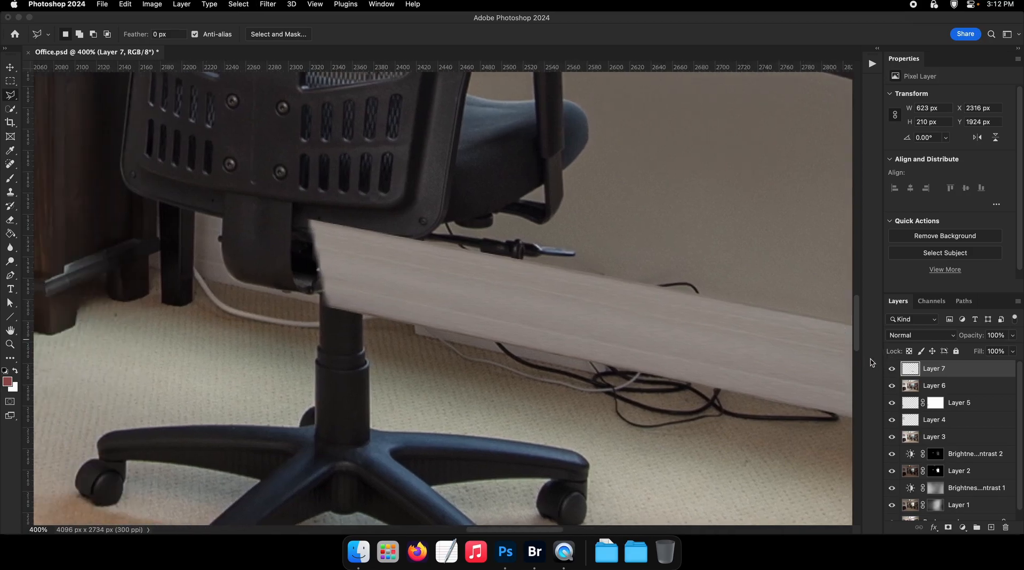
key("super+s")
Create a new empty path for the Pen tool and hide Layer 7 to reveal the chair mechanism
key("p")
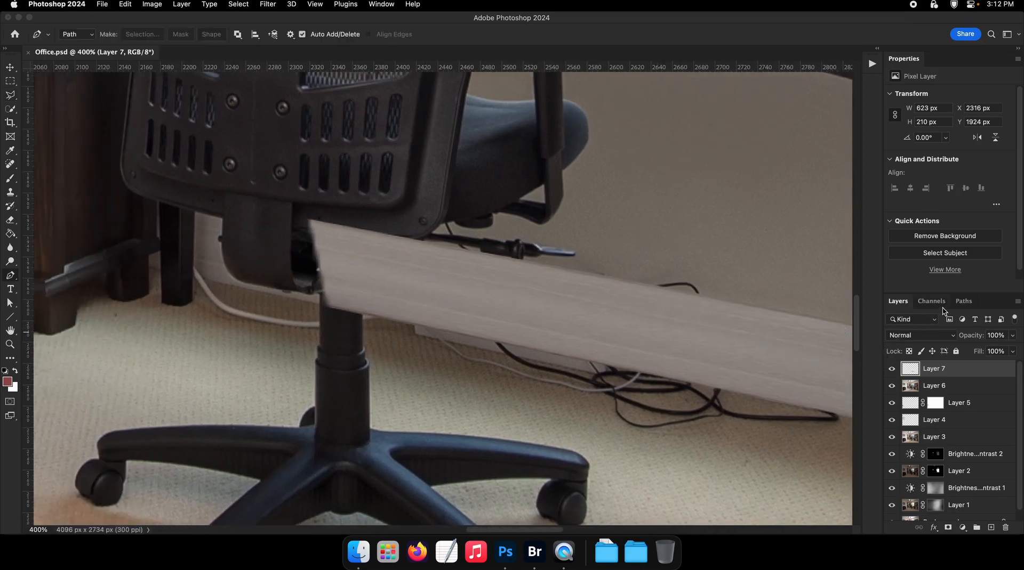
left_click(962, 301)
left_click(991, 527)
left_click(897, 302)
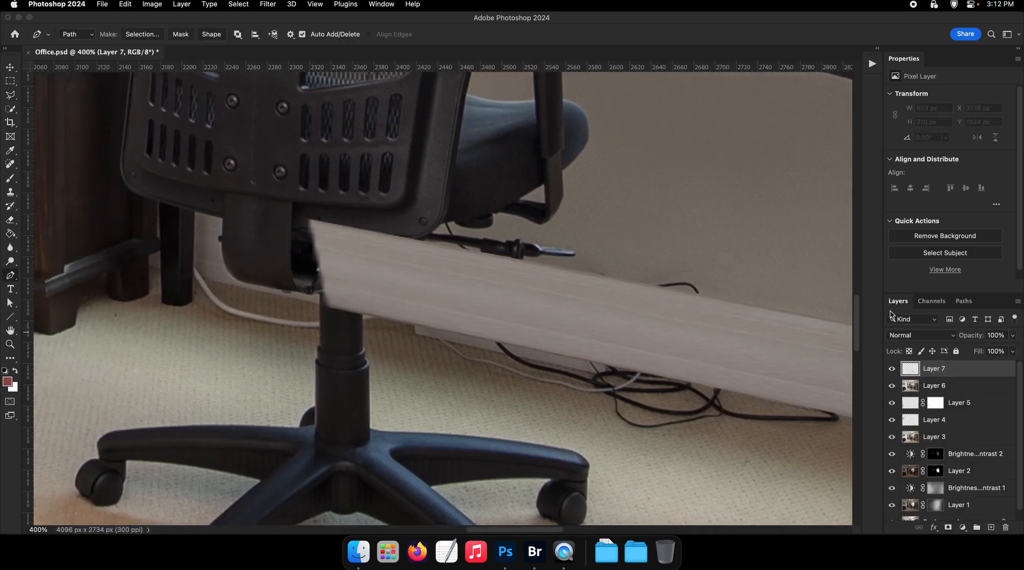
left_click(892, 370)
Trace a closed pen path around the chair's two adjustment levers and the mechanism they extend from
left_click(402, 242, "super")
left_click(402, 242, "super")
left_click(403, 241, "super")
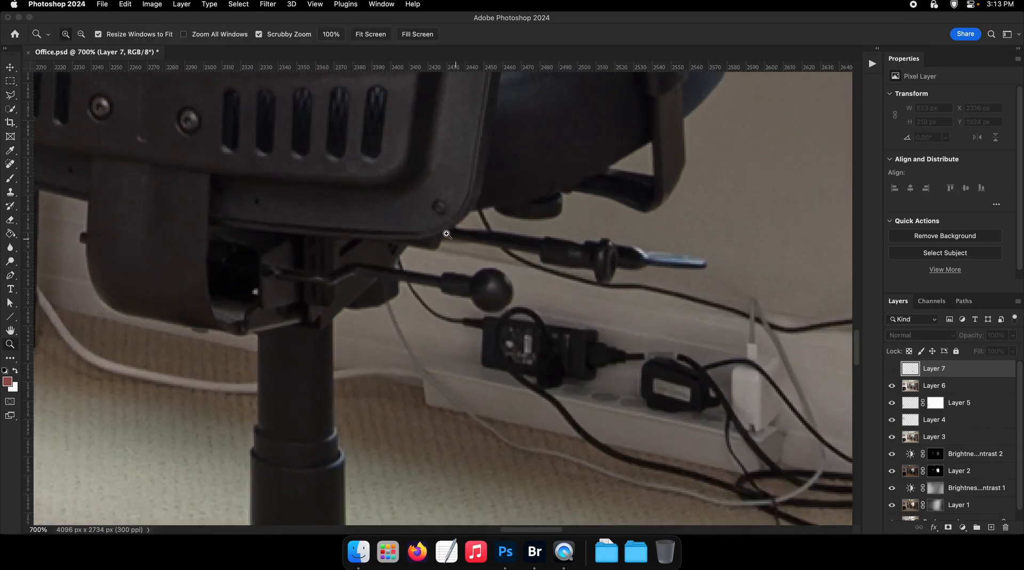
left_click(447, 231, "super")
left_click(447, 227)
left_click(538, 241, "super")
left_click(555, 236)
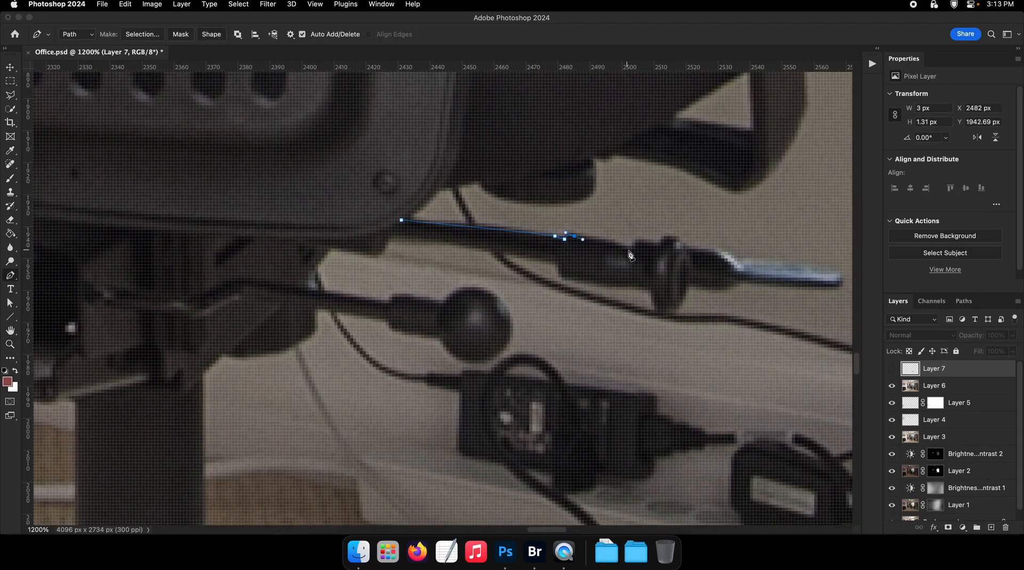
left_click_drag(633, 249, 638, 245)
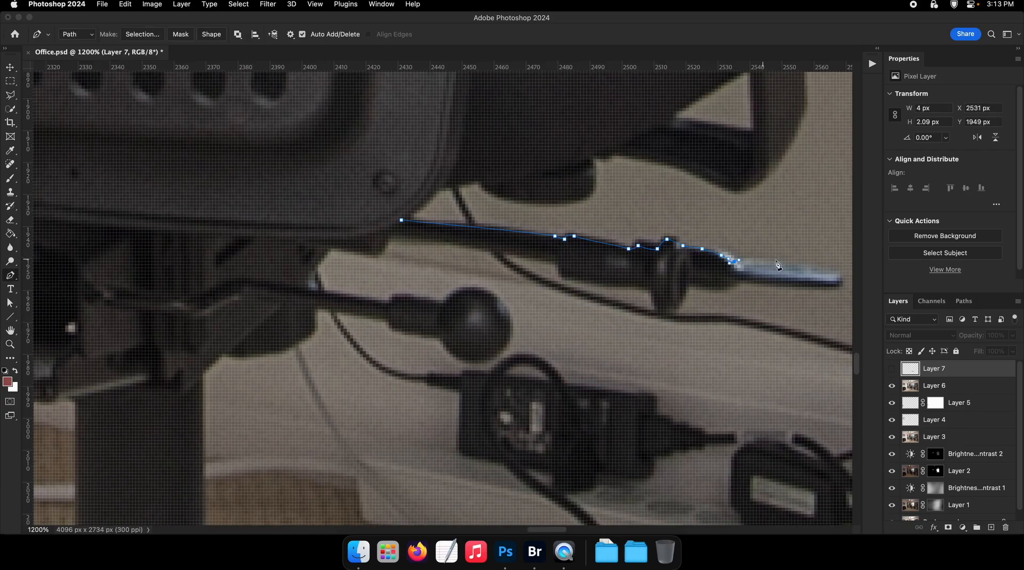
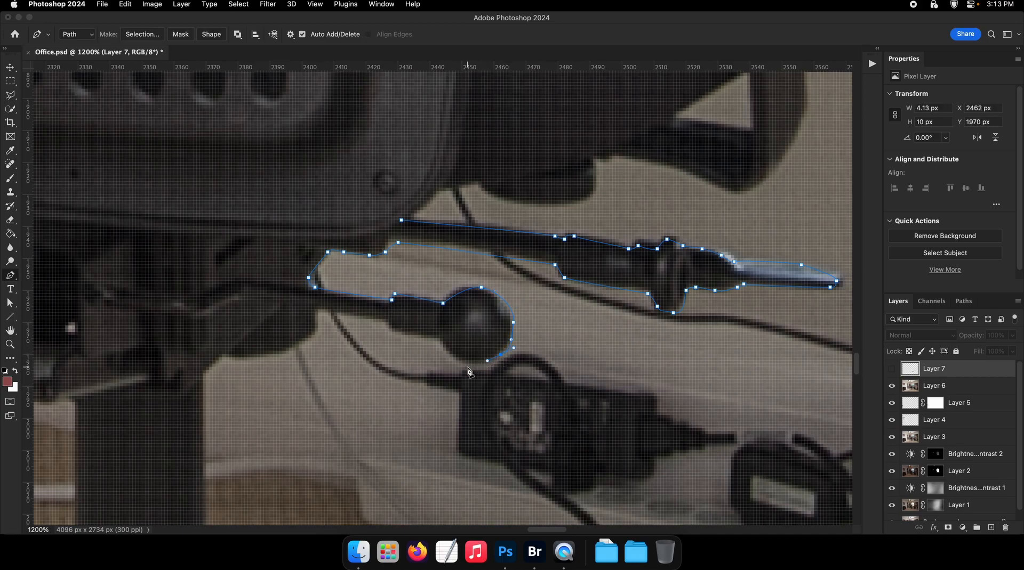
key("super+z")
left_click_drag(465, 361, 454, 357)
left_click_drag(446, 348, 442, 344)
left_click_drag(216, 361, 197, 358)
left_click_drag(177, 319, 171, 297)
left_click_drag(180, 236, 185, 222)
left_click_drag(238, 176, 250, 168)
left_click_drag(296, 157, 355, 177)
right_click(319, 208)
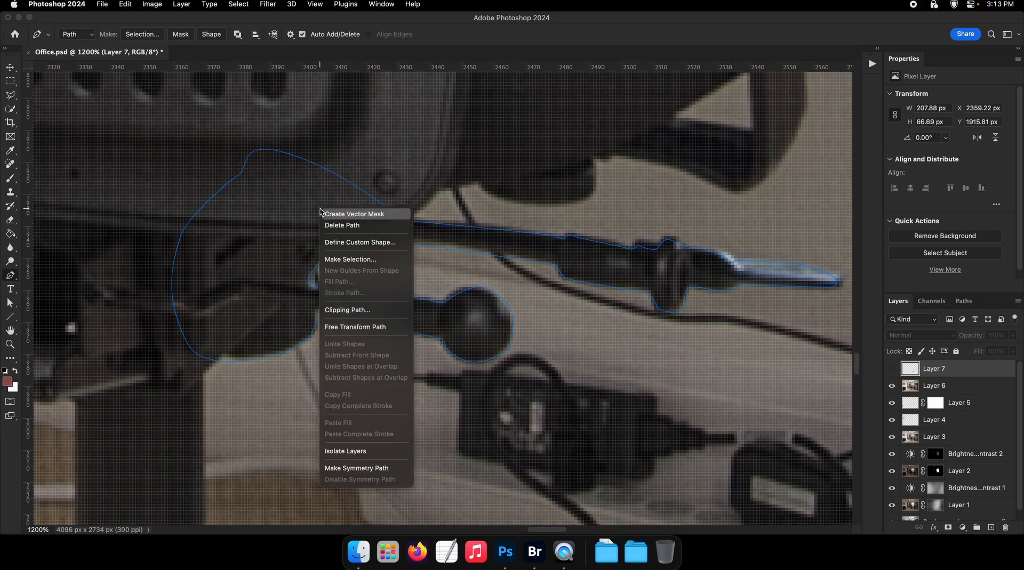
left_click(332, 214)
left_click_drag(347, 252, 347, 256)
right_click(337, 226)
left_click(292, 219)
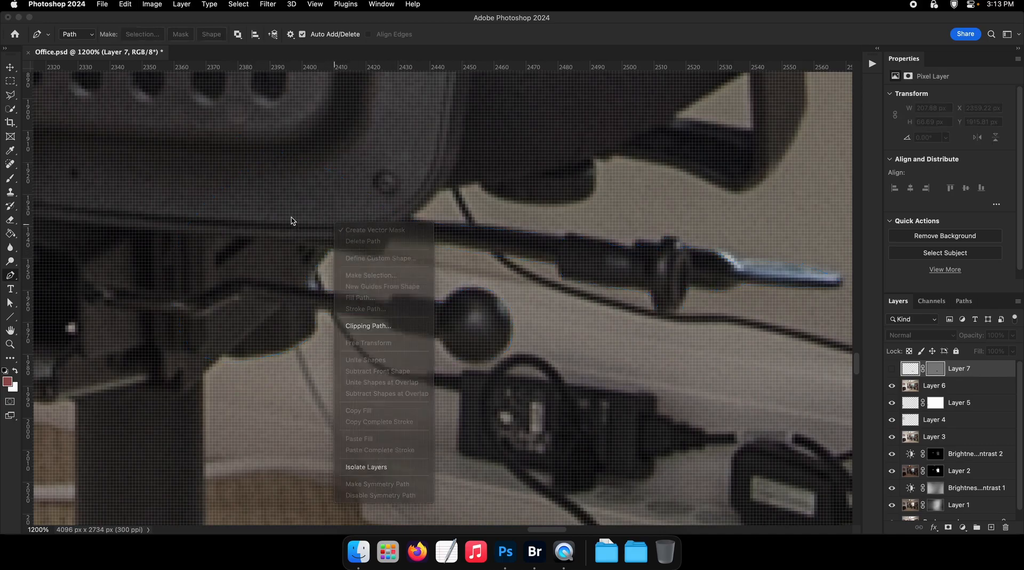
key("super+z")
Convert the lever path to a selection with 0 px feather, delete that area from the visible Layer 7, and deselect
right_click(318, 221)
left_click(332, 271)
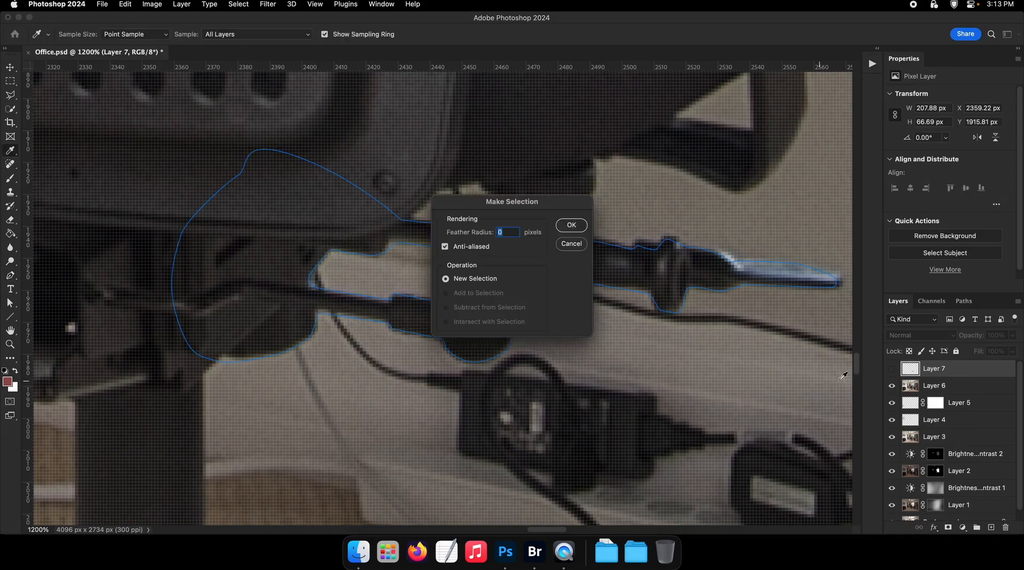
key("Return")
left_click(892, 369)
key("Delete")
key("super+d")
Outline the chair column and the area beside it with a polygonal selection, delete it from Layer 7, and deselect
scroll(487, 249, "down", 5)
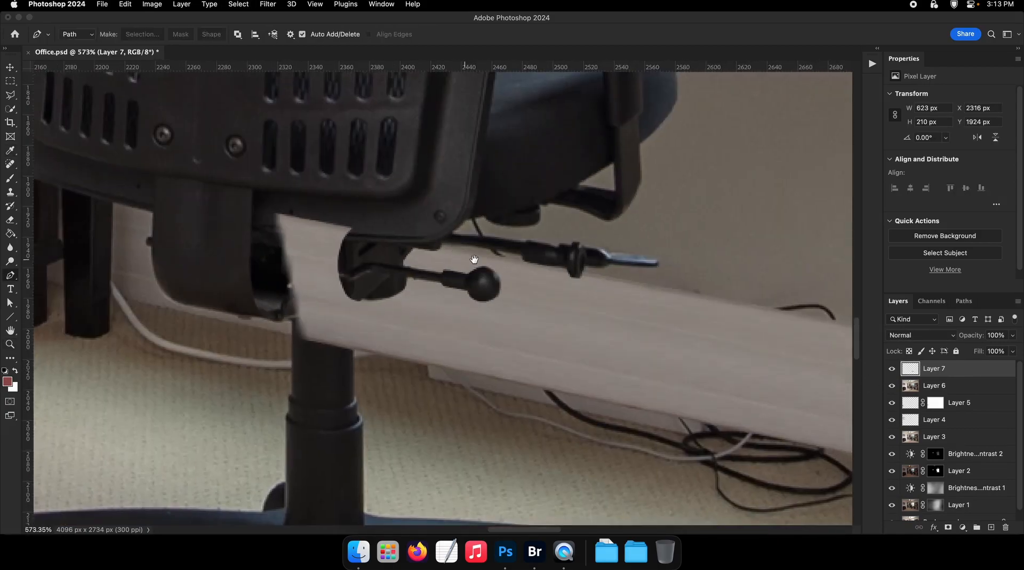
scroll(473, 258, "left", 2)
left_click(891, 369)
key("l")
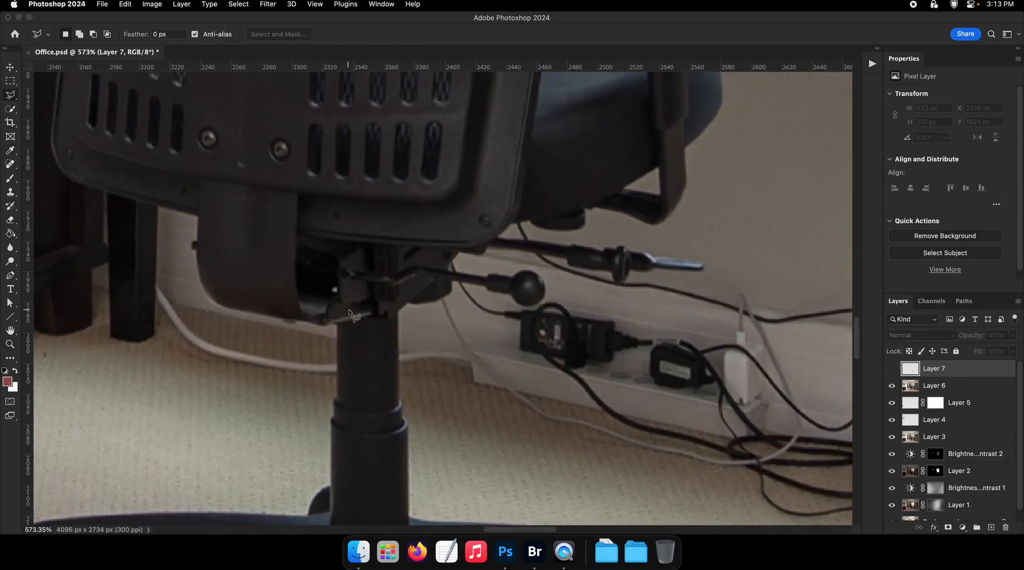
left_click(397, 310)
left_click(399, 424)
left_click(317, 459)
left_click(197, 424)
left_click(166, 256)
left_click(398, 310)
left_click(891, 369)
key("Delete")
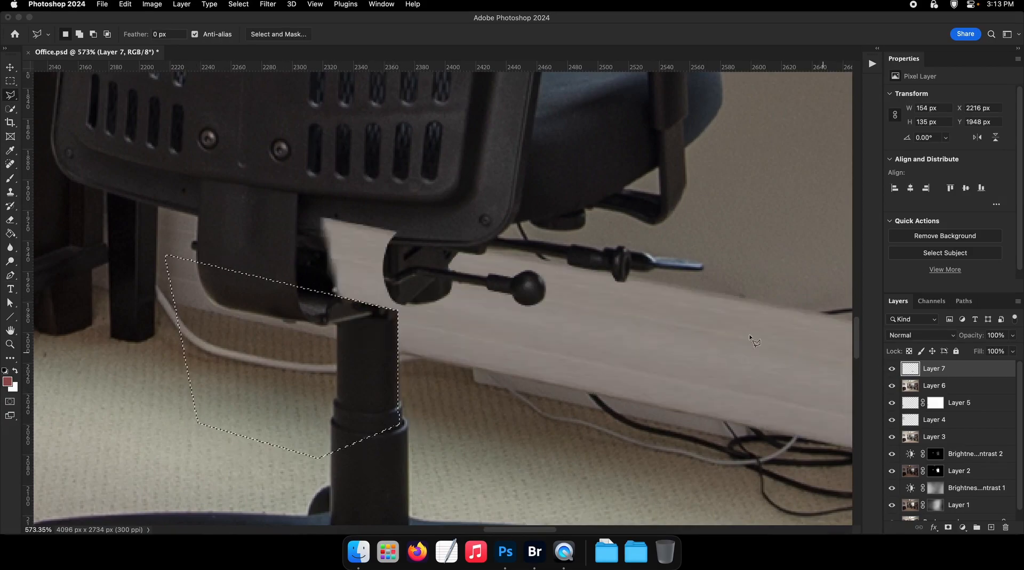
key("ctrl+d")
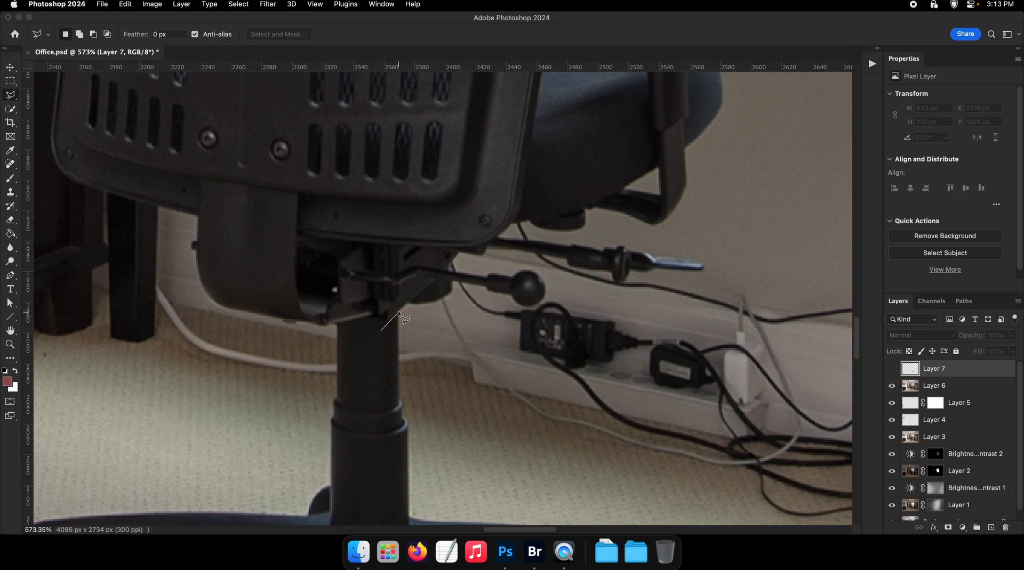
Outline the lower chair back and its mechanism with a polygonal selection, delete that area from the visible Layer 7, and deselect
left_click(433, 238)
left_click(417, 163)
left_click(251, 123)
left_click(216, 232)
left_click(381, 330)
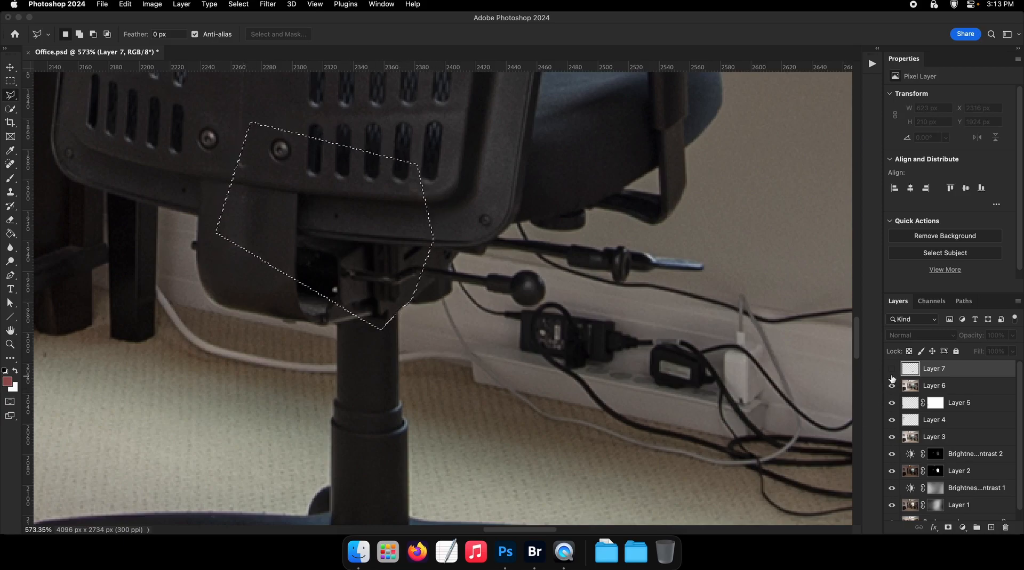
left_click(891, 369)
key("super+d")
left_click_drag(635, 318, 522, 306)
mouse_move(528, 304)
left_mouse_down()
mouse_move(512, 300)
mouse_move(538, 305)
left_mouse_up()
left_click(892, 370)
left_click(892, 370)
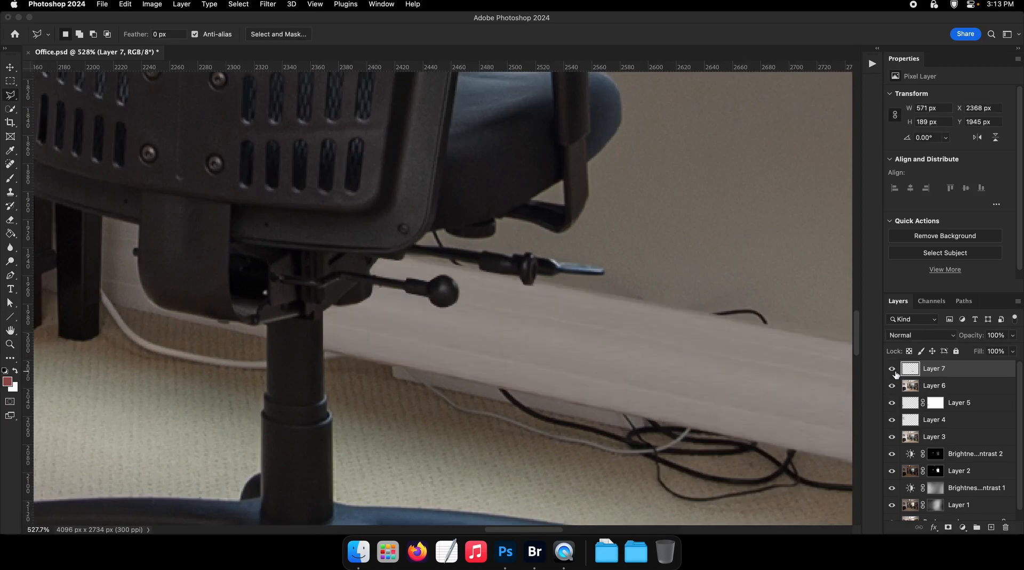
Save the document and stamp all visible layers into a new merged layer on top
left_click_drag(661, 313, 614, 309)
left_click_drag(615, 308, 472, 316)
left_click_drag(472, 316, 450, 320)
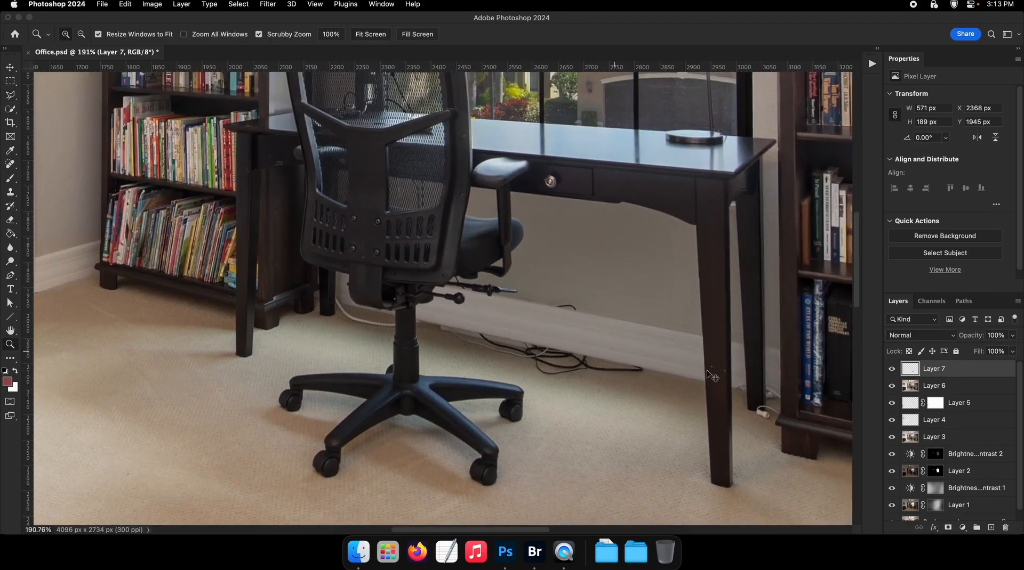
key("super+s")
left_click_drag(751, 481, 757, 481)
left_click(758, 481)
key("super+alt+shift+e")
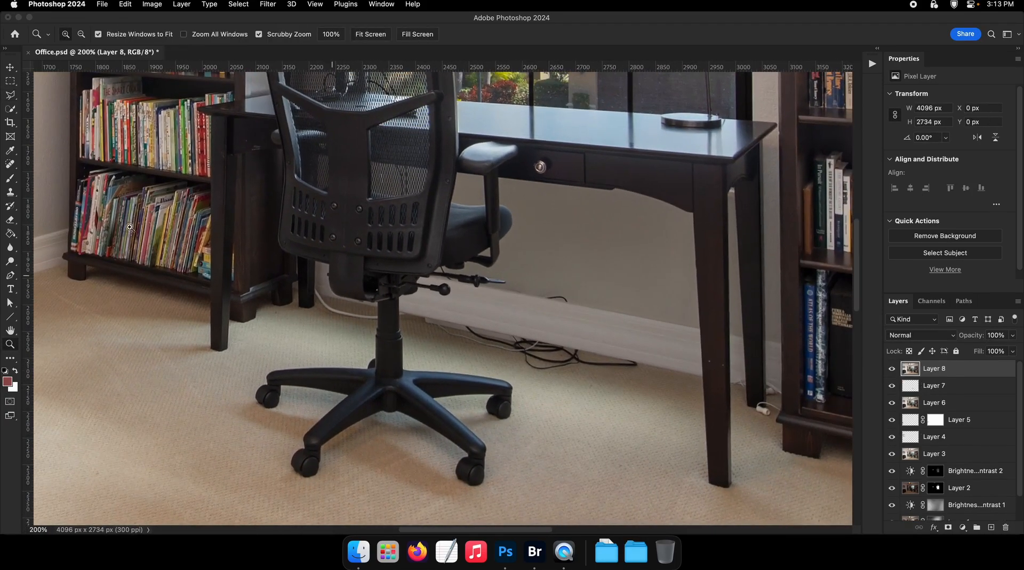
Spot-heal the stray cord on the wall and the far end of the tangled black cables on the carpet under the desk
left_click(7, 168)
left_click_drag(474, 272, 524, 277)
left_click_drag(594, 335, 485, 318)
mouse_move(568, 325)
left_mouse_down()
mouse_move(633, 350)
mouse_move(604, 351)
left_mouse_up()
mouse_move(604, 351)
left_mouse_down()
mouse_move(454, 255)
mouse_move(608, 367)
mouse_move(491, 356)
mouse_move(407, 363)
mouse_move(487, 366)
left_mouse_up()
key("bracketright")
left_click_drag(503, 368, 495, 365)
left_click_drag(425, 350, 395, 345)
right_click(485, 351)
mouse_move(480, 351)
left_mouse_down()
mouse_move(496, 353)
mouse_move(472, 365)
mouse_move(453, 341)
left_mouse_up()
left_click(501, 341)
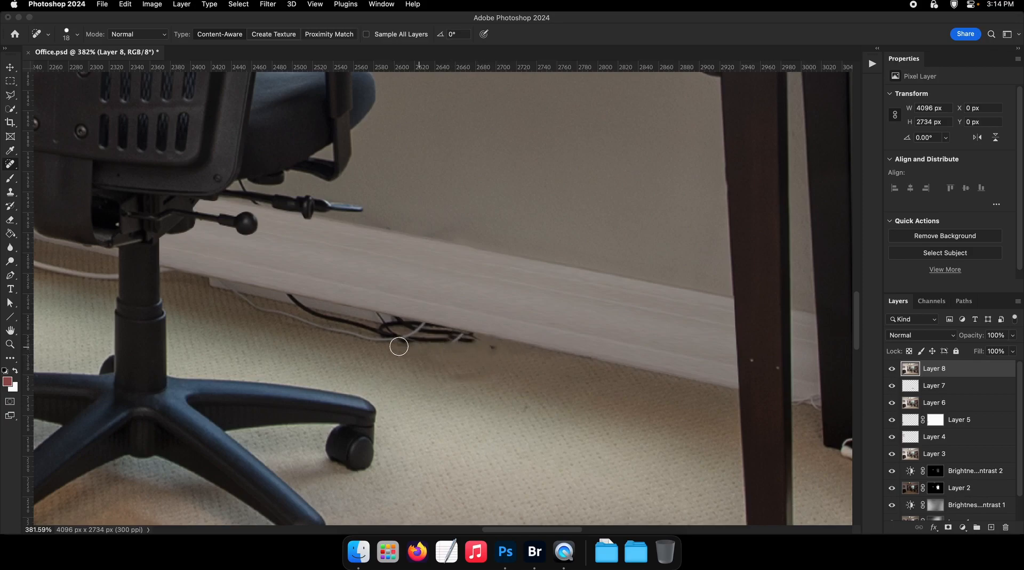
Spot-heal the white cord on the carpet and baseboard behind the chair column
right_click(11, 164)
left_click(72, 166)
left_click_drag(290, 310, 286, 310)
left_click_drag(212, 296, 424, 325)
left_click_drag(242, 289, 343, 310)
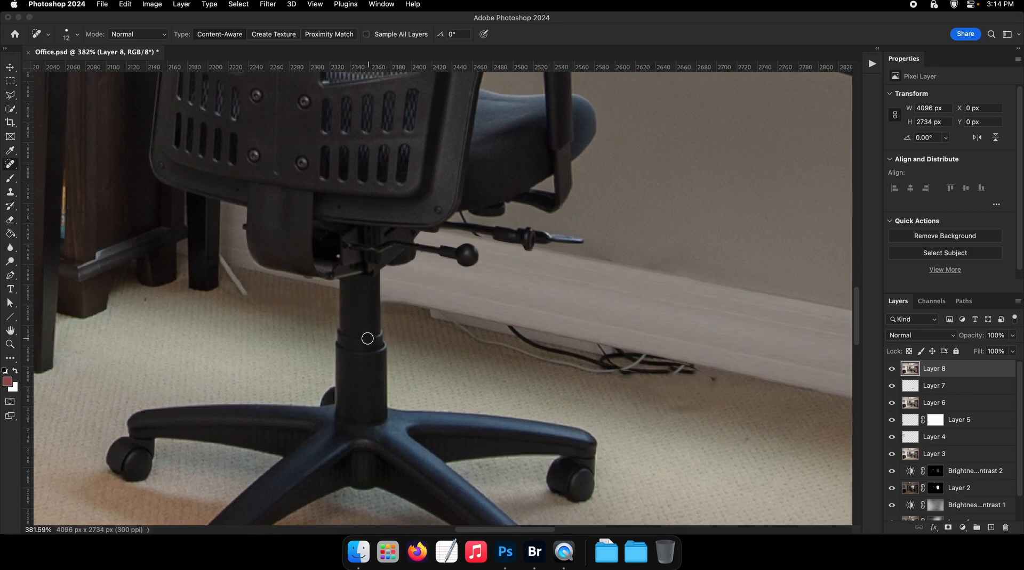
left_click_drag(251, 298, 217, 256)
left_click_drag(270, 297, 152, 280)
key("super+minus")
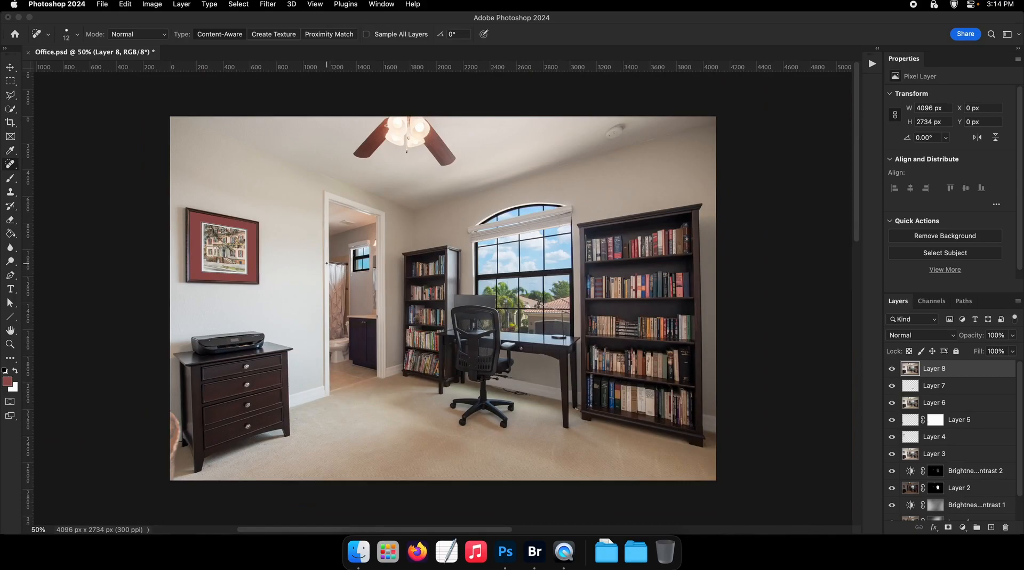
Patch the smoke detector on the ceiling with clean ceiling texture using the Patch tool, and deselect
right_click(12, 165)
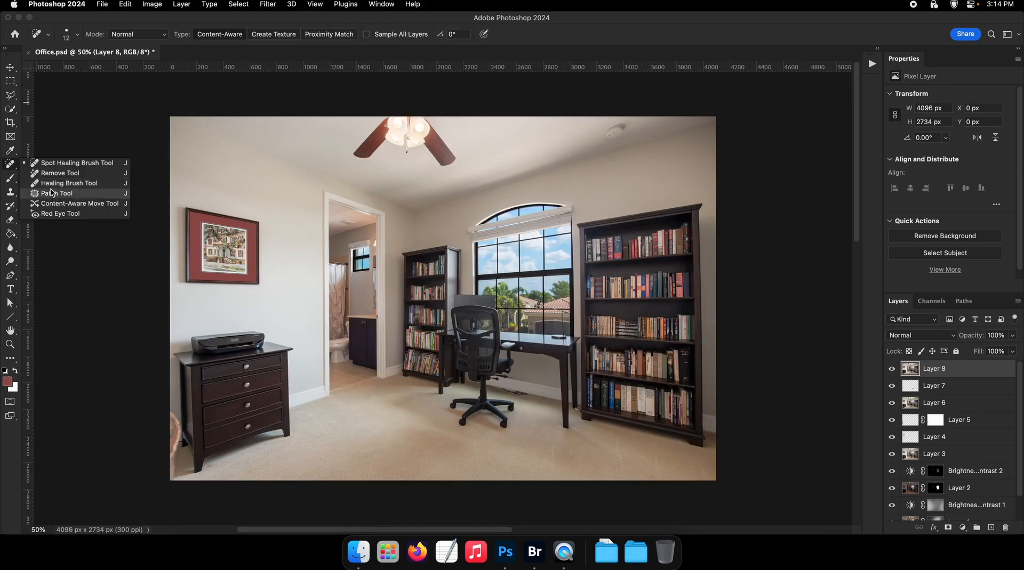
left_click(48, 194)
left_click_drag(521, 164, 573, 162)
left_click_drag(489, 219, 521, 219)
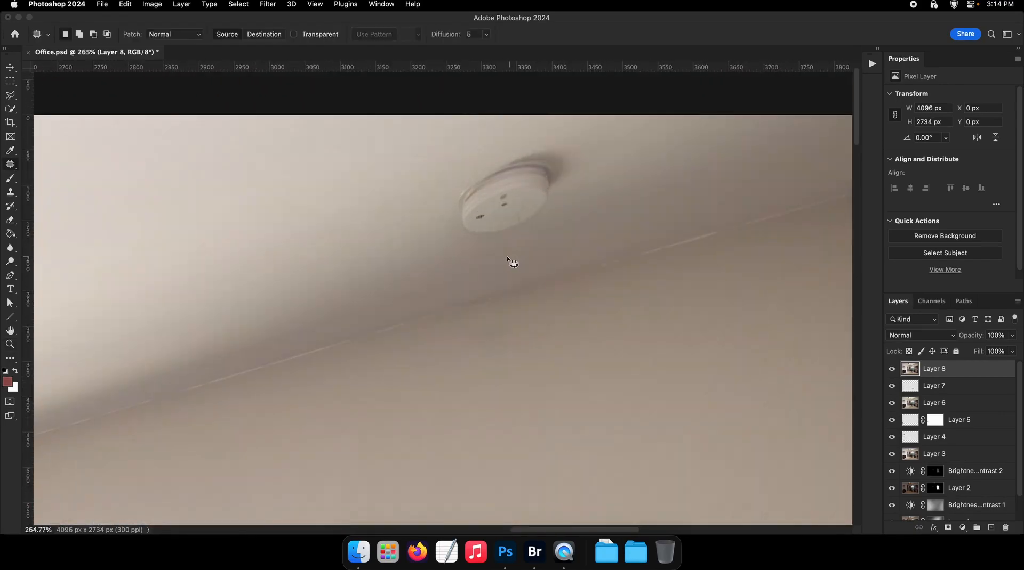
left_click_drag(504, 140, 510, 257)
left_click_drag(540, 194, 374, 241)
key("super+d")
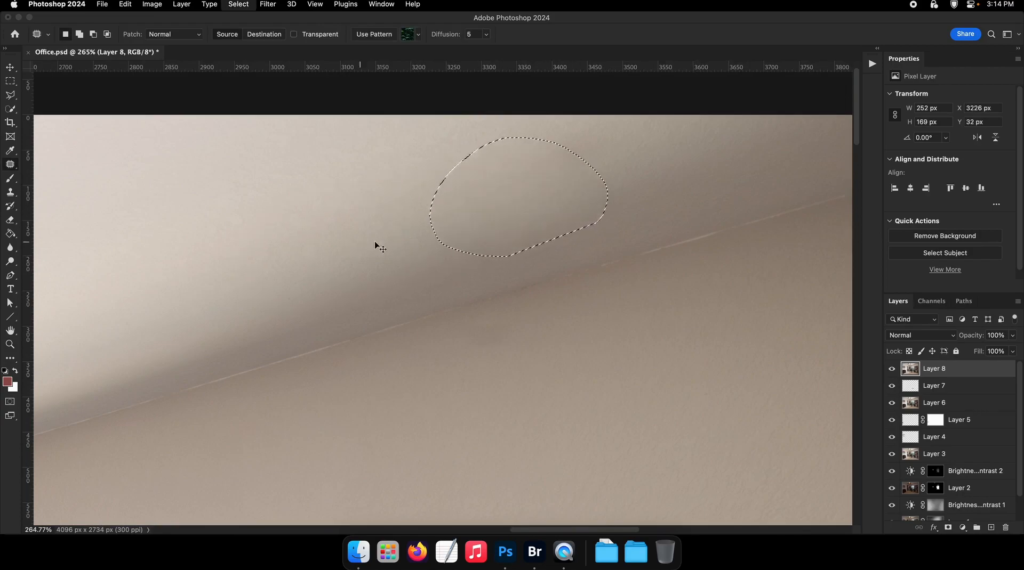
Patch a small area of the wall just below the ceiling line, deselect it, and save the document
left_click_drag(506, 323, 525, 326)
mouse_move(509, 337)
left_mouse_down()
mouse_move(591, 310)
mouse_move(519, 303)
mouse_move(527, 243)
left_mouse_up()
key("super+d")
key("super+0")
key("super+minus")
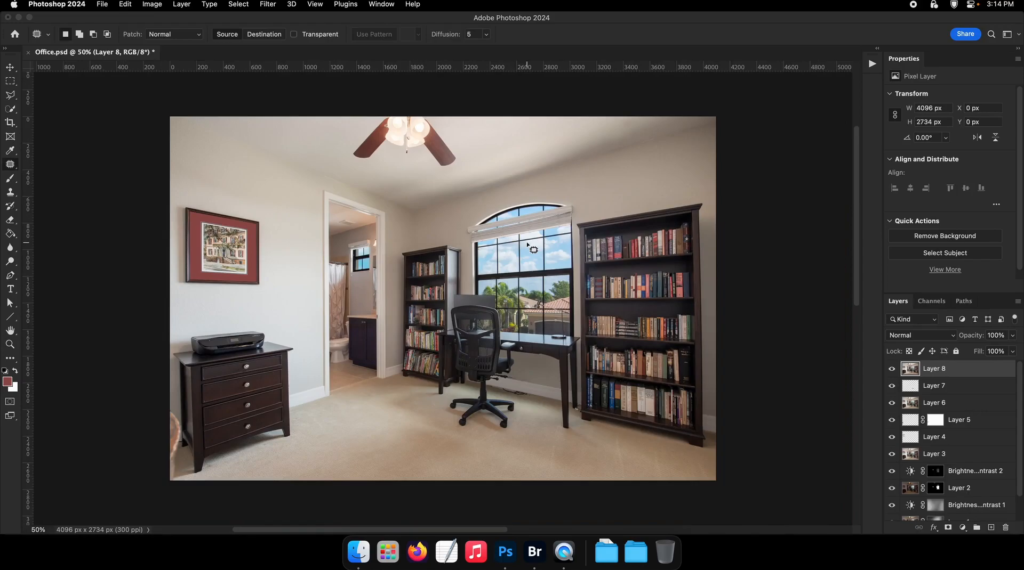
scroll(565, 255, "up", 10)
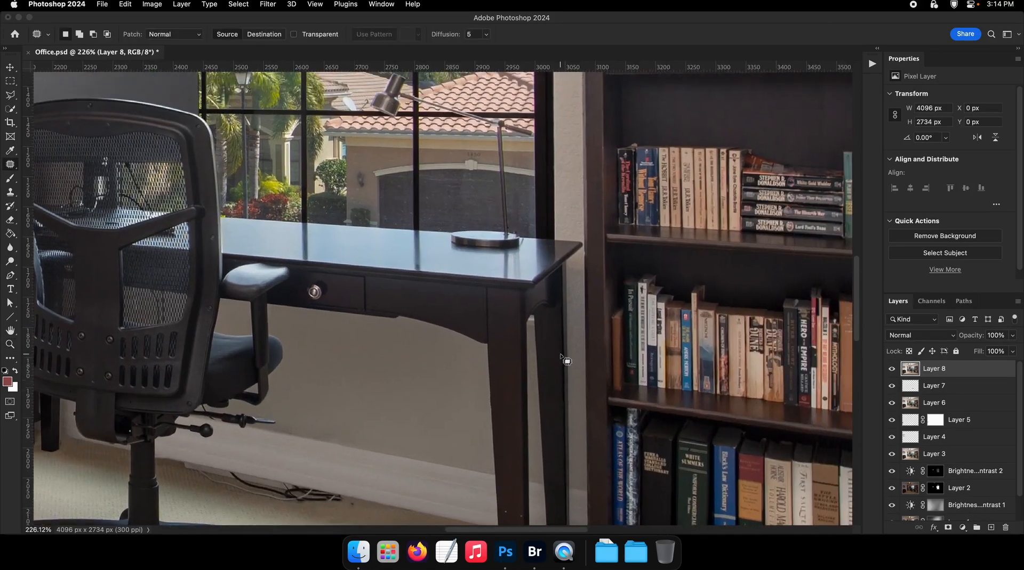
left_click_drag(560, 357, 447, 225)
left_click_drag(535, 272, 595, 331)
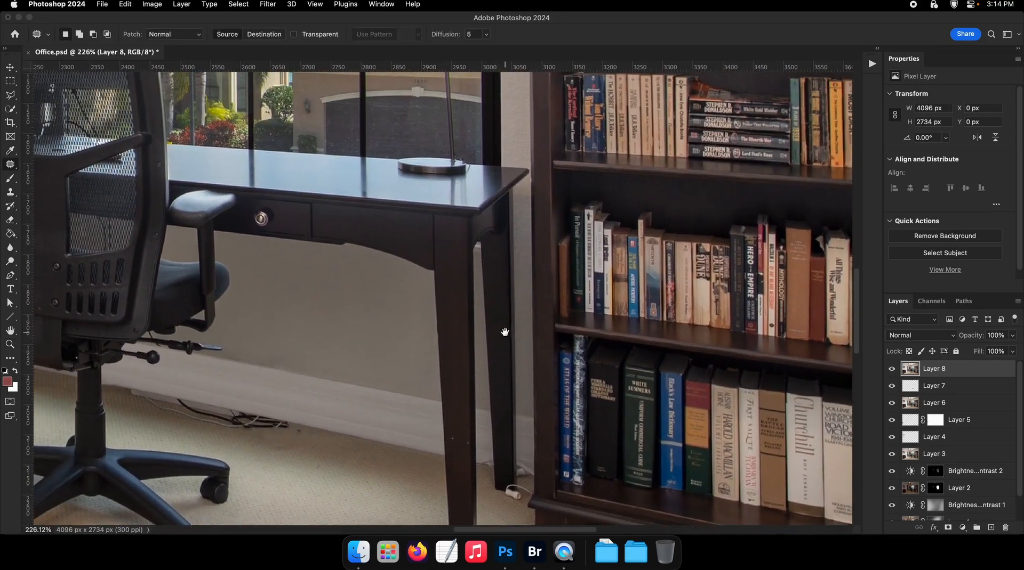
key("super+s")
Inspect the baseboard and remaining cords under the desk, and save the document
left_click_drag(368, 318, 579, 301)
key("l")
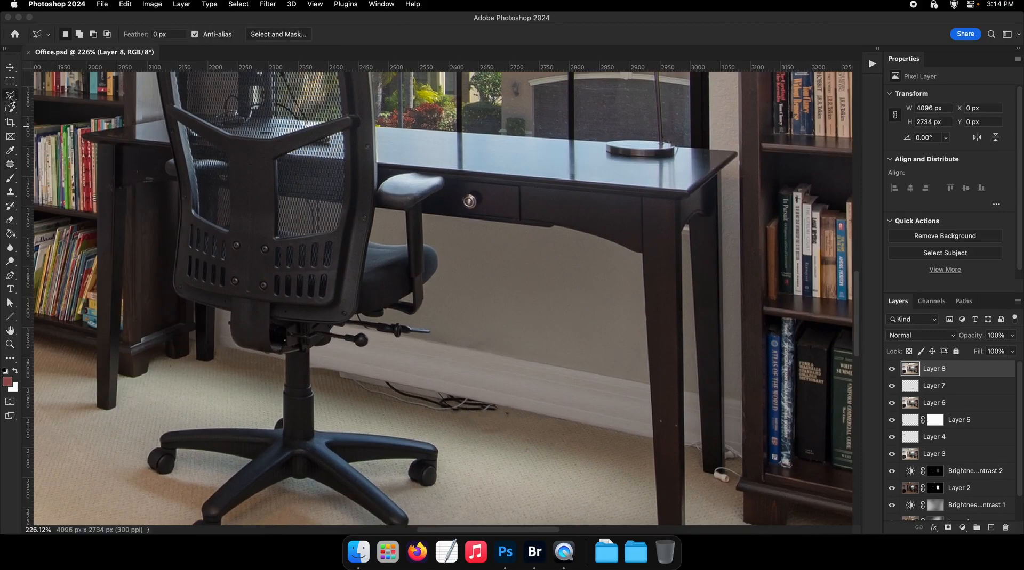
mouse_move(460, 361)
left_mouse_down()
mouse_move(479, 360)
mouse_move(438, 298)
mouse_move(420, 304)
left_mouse_up()
left_click(10, 164)
left_click(46, 165)
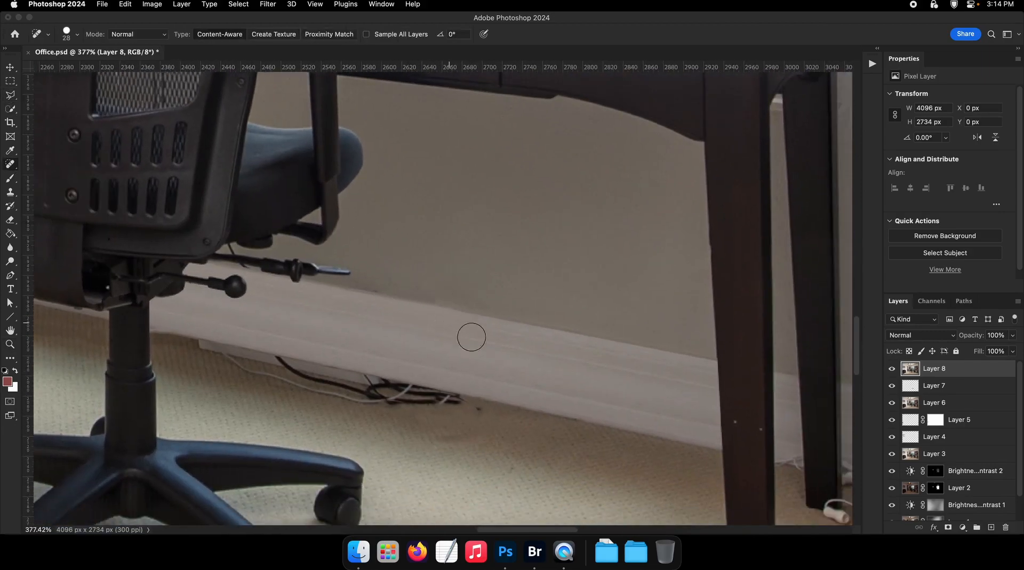
key("v")
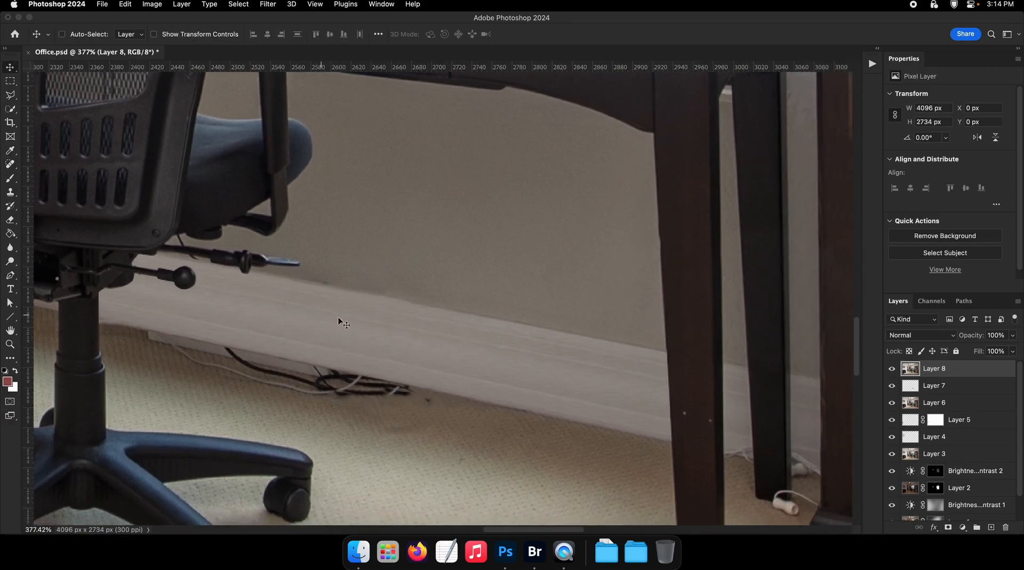
left_click_drag(647, 388, 542, 373)
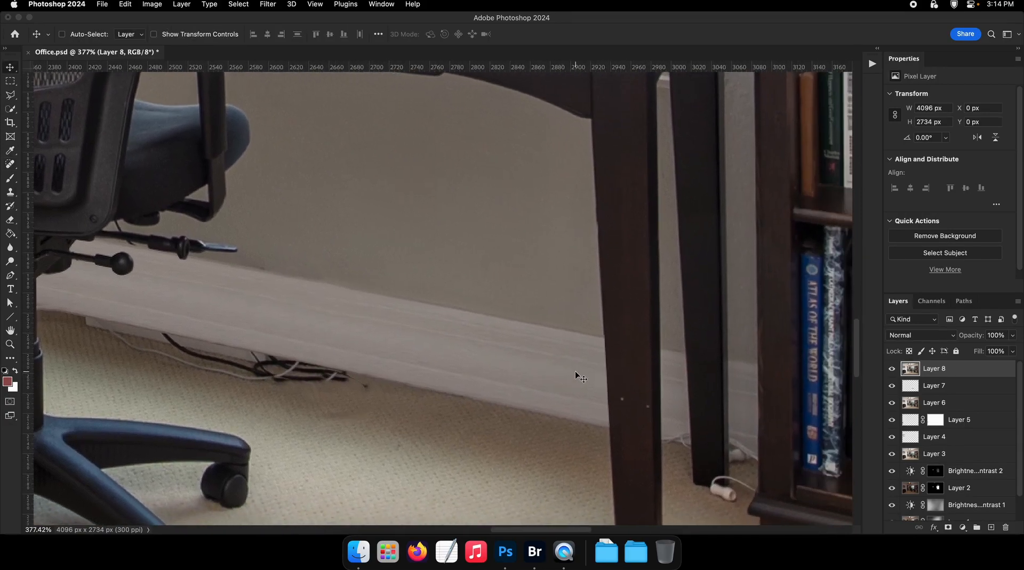
mouse_move(285, 305)
left_mouse_down()
mouse_move(348, 322)
mouse_move(231, 290)
mouse_move(293, 298)
left_mouse_up()
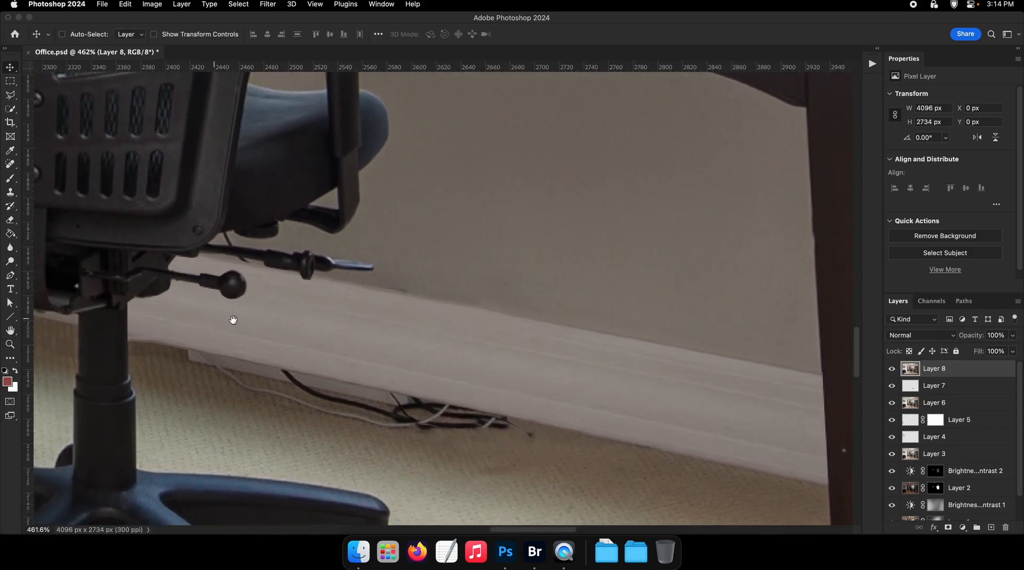
left_click_drag(233, 320, 278, 347)
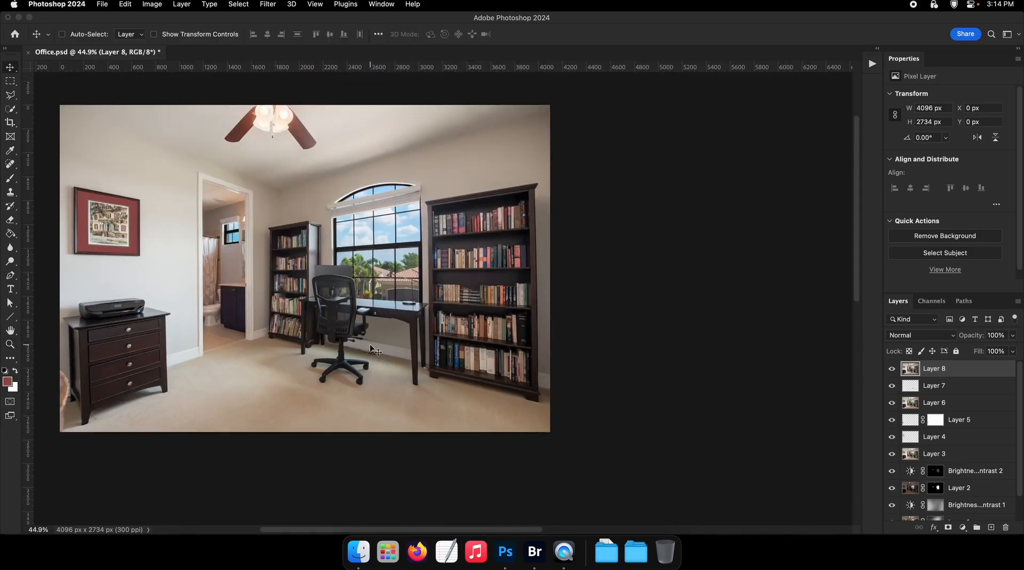
key("super+s")
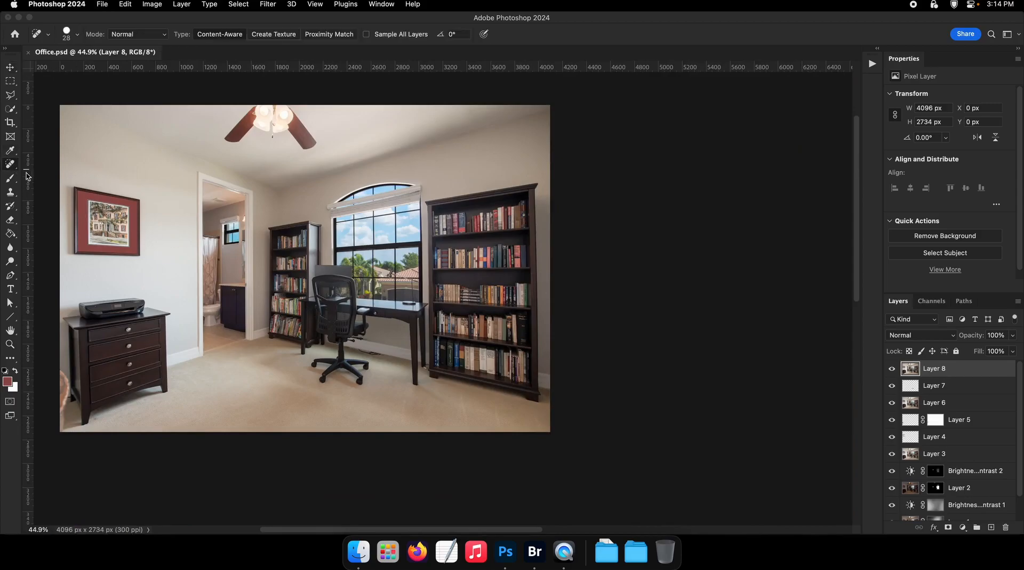
Spot-heal the white cord and the tangled cables on the carpet along the baseboard, and save the document
right_click(9, 162)
left_click(54, 196)
scroll(355, 368, "up", 5)
scroll(355, 368, "up", 8)
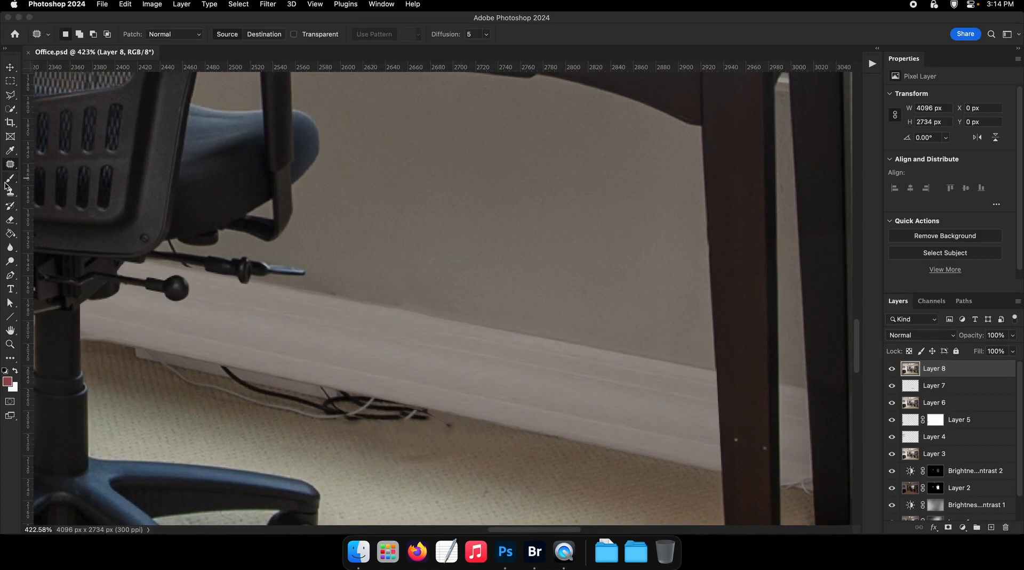
right_click(9, 164)
left_click(53, 168)
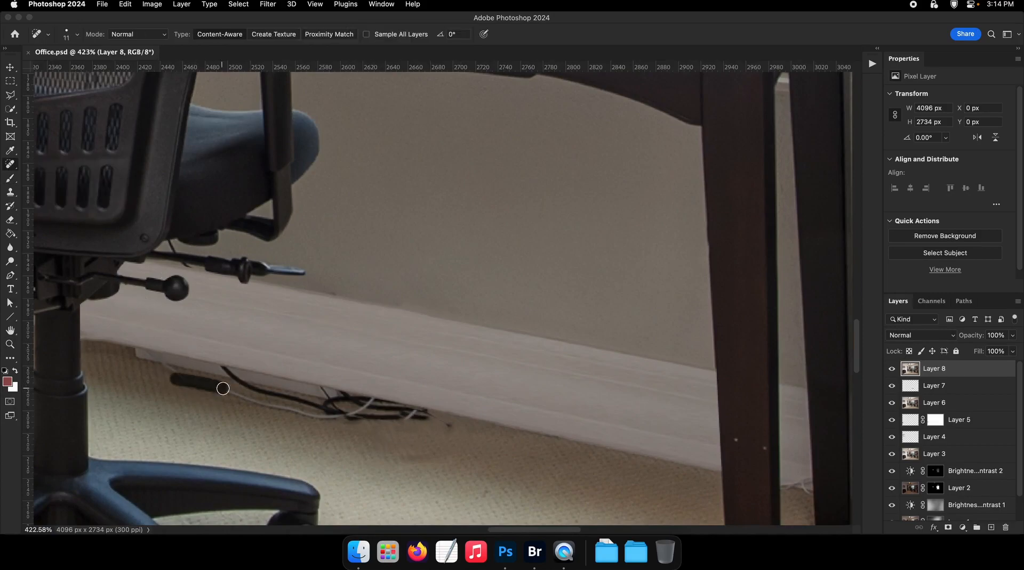
mouse_move(255, 403)
left_mouse_down()
mouse_move(321, 421)
mouse_move(301, 415)
left_mouse_up()
left_click_drag(272, 408, 318, 419)
left_click_drag(318, 420, 323, 420)
mouse_move(322, 419)
left_mouse_down()
mouse_move(447, 423)
mouse_move(401, 405)
left_mouse_up()
mouse_move(395, 416)
left_mouse_down()
mouse_move(354, 396)
mouse_move(344, 410)
mouse_move(309, 410)
mouse_move(363, 413)
left_mouse_up()
key("super+z")
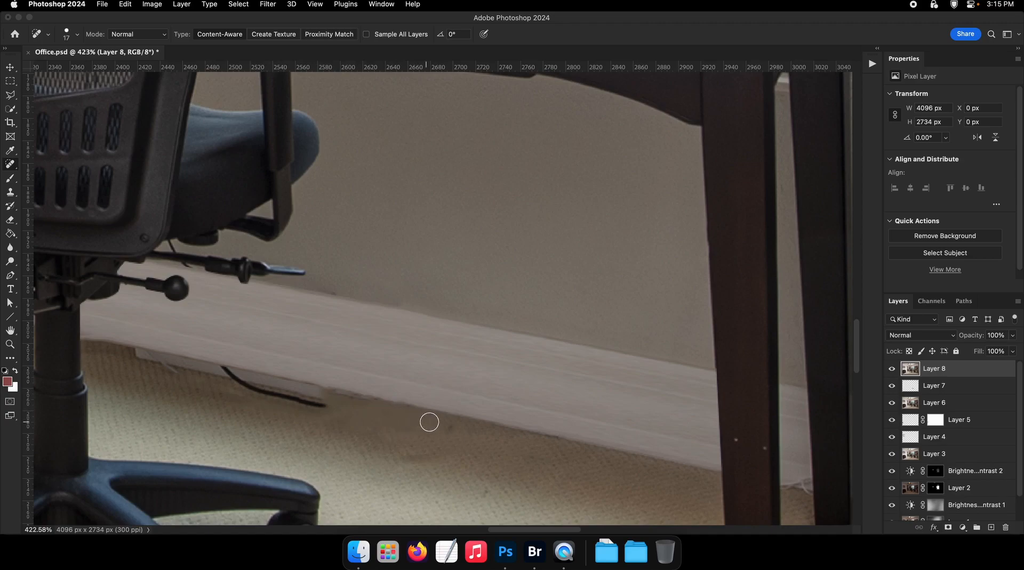
left_click_drag(467, 468, 404, 415)
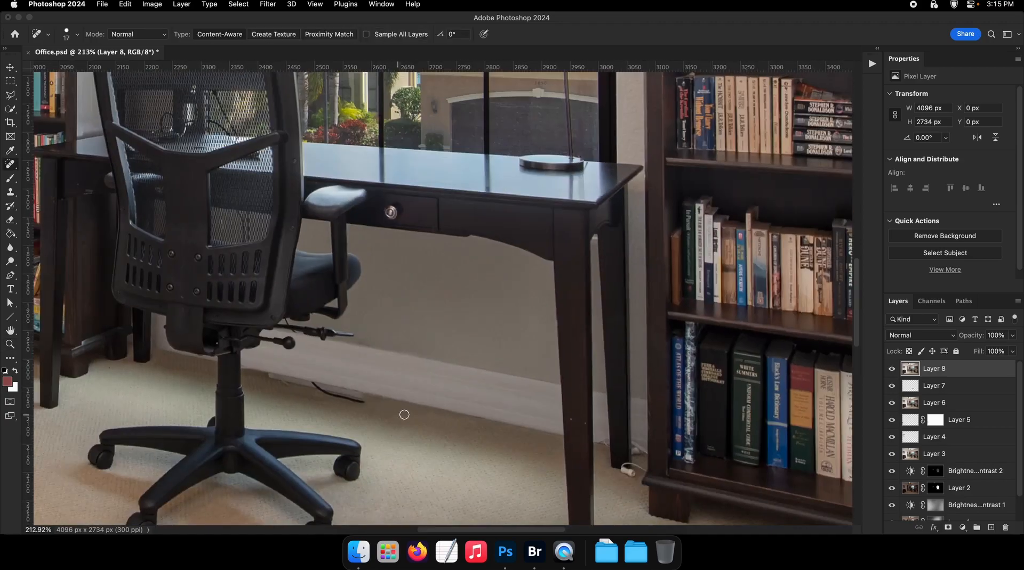
key("super+s")
Select the clean carpet along the baseboard beside the front desk leg with the Polygonal Lasso, and copy it to a new layer
key("l")
left_click_drag(325, 350, 274, 327)
left_click_drag(482, 405, 526, 378, "super")
key("super+plus")
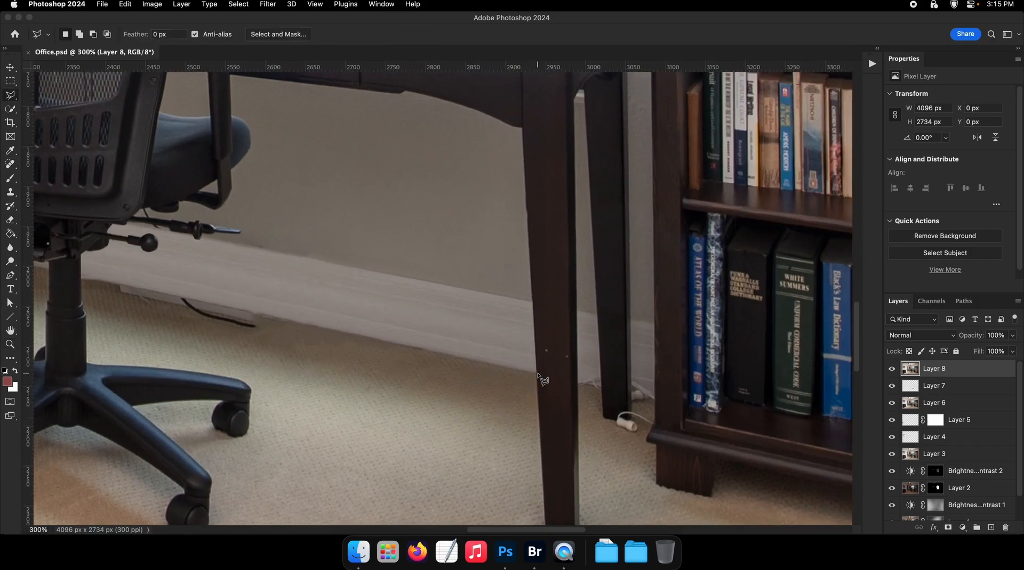
left_click(541, 477)
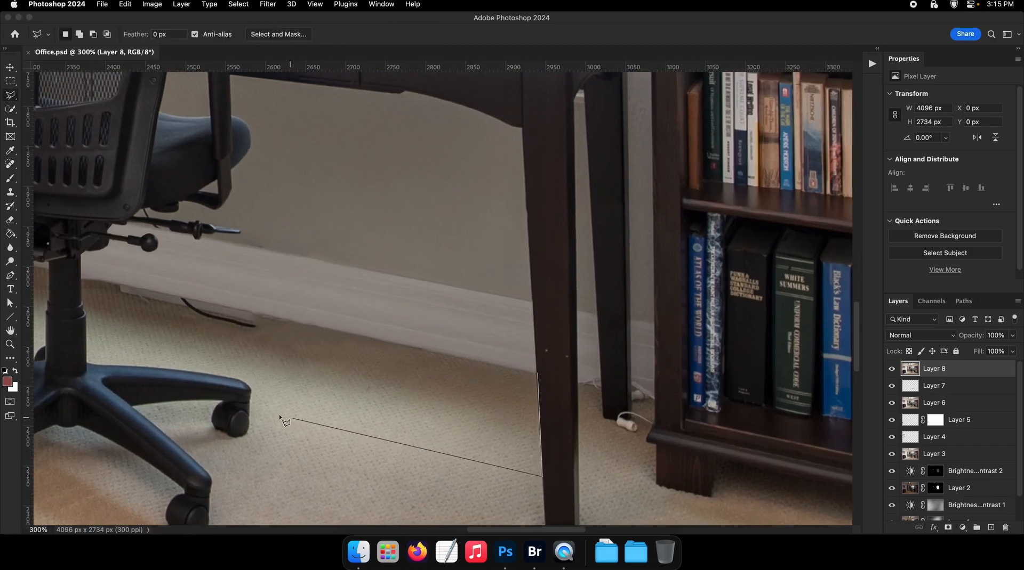
double_click(349, 335)
key("super+c")
key("super+v")
Move the pasted carpet piece over the remaining cord beside the chair column, and distort it wider along the baseboard's lower edge
key("v")
mouse_move(365, 355)
left_mouse_down()
mouse_move(438, 370)
mouse_move(416, 392)
mouse_move(212, 344)
left_mouse_up()
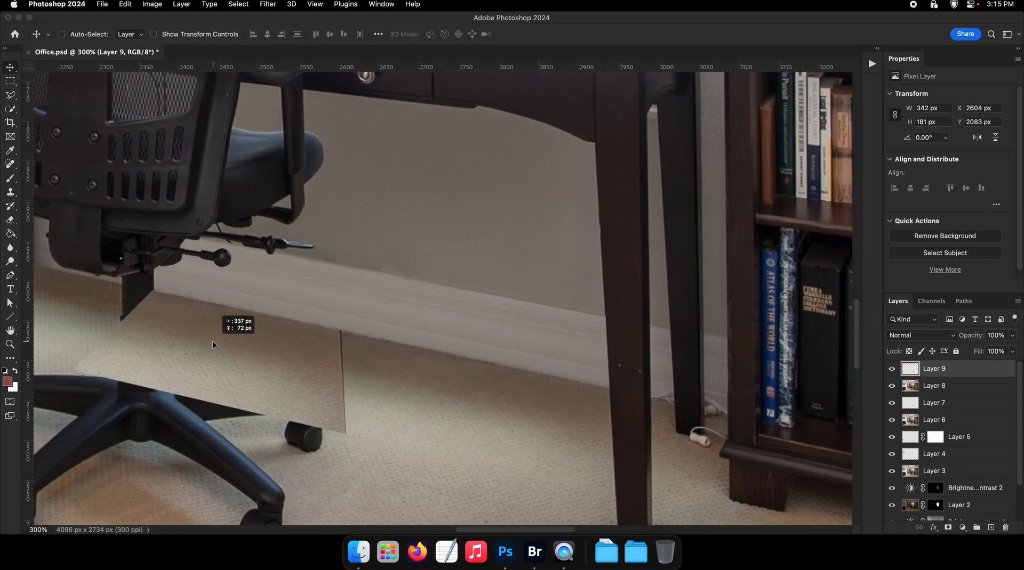
left_click(125, 4)
mouse_move(181, 250)
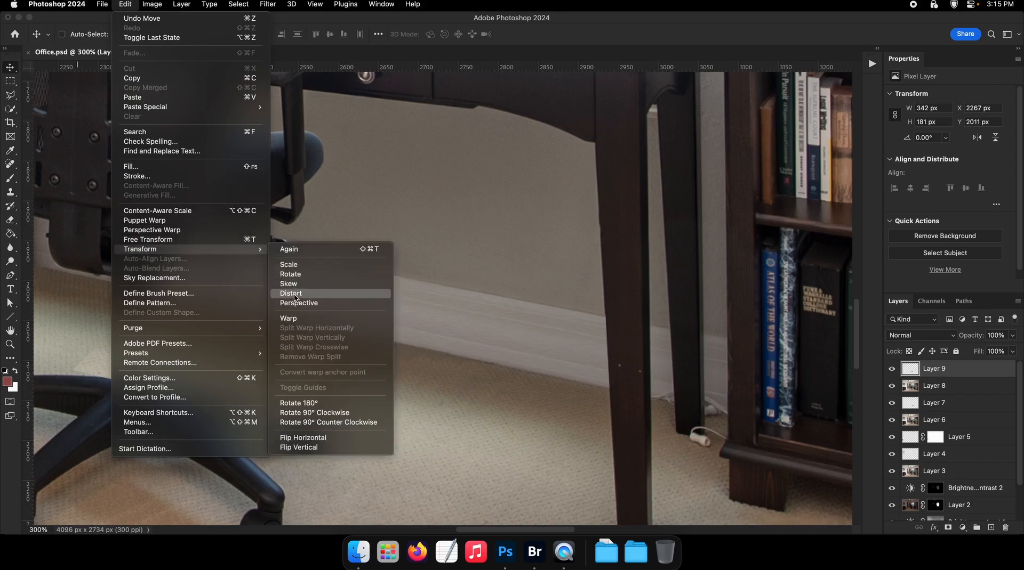
left_click(296, 298)
left_click_drag(343, 362, 520, 399)
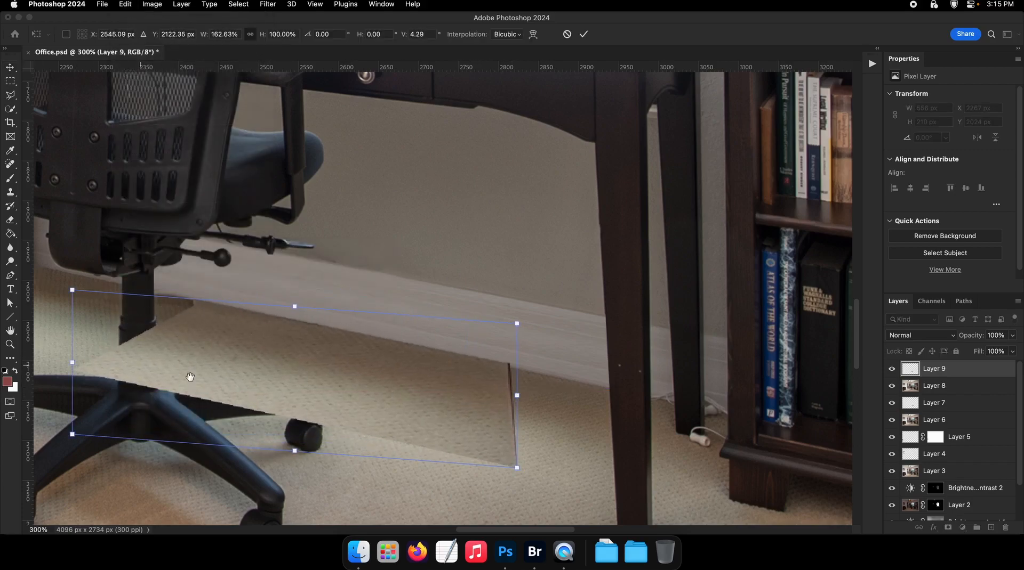
left_click_drag(190, 376, 135, 377)
left_click_drag(669, 430, 556, 400)
key("Return")
Distort the carpet piece again, pulling its lower corner nearest the desk leg inward, and commit the transform
left_click(10, 95)
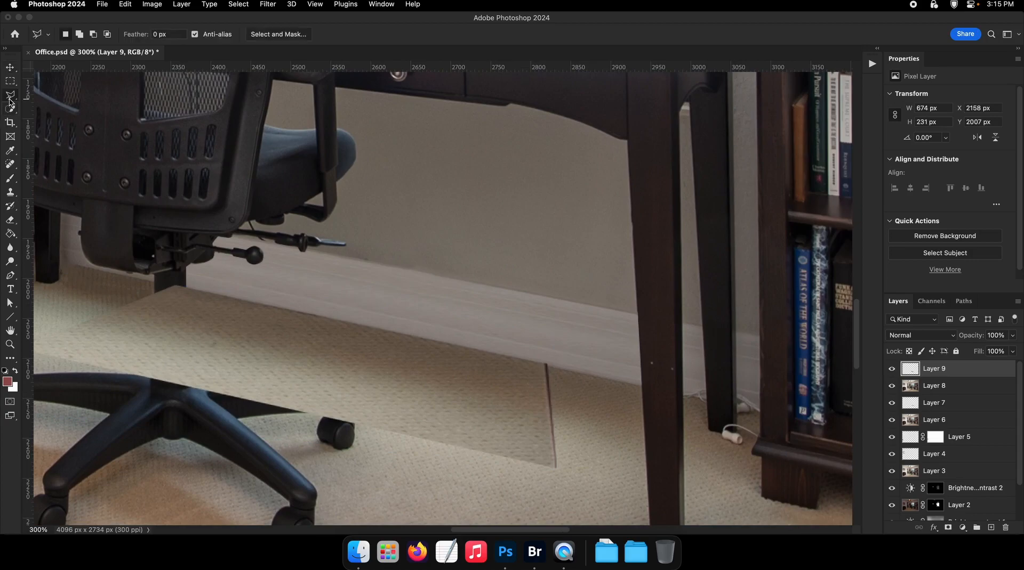
scroll(696, 367, "left", 5)
scroll(718, 373, "right", 4)
key("v")
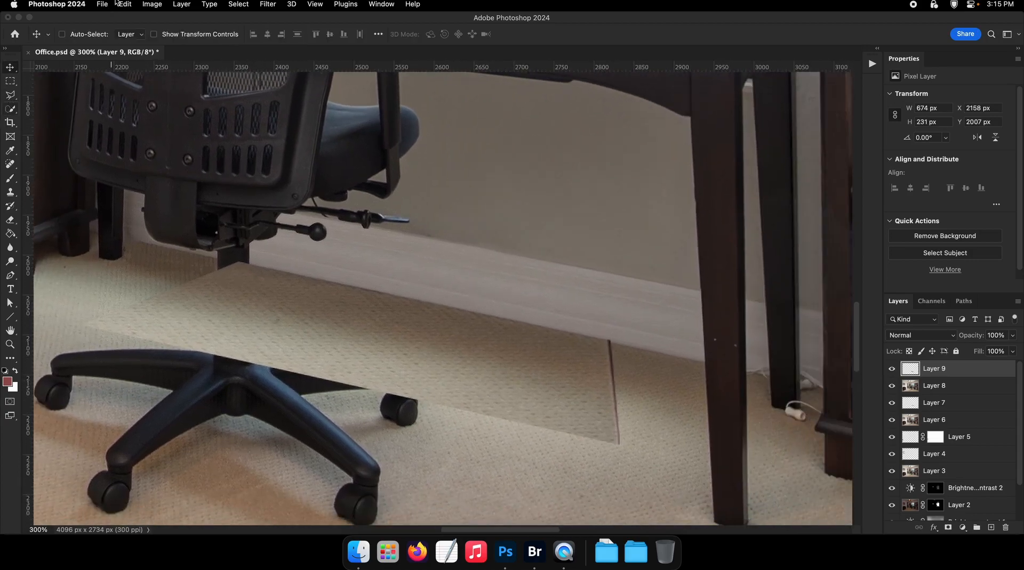
left_click(125, 4)
left_click(296, 293)
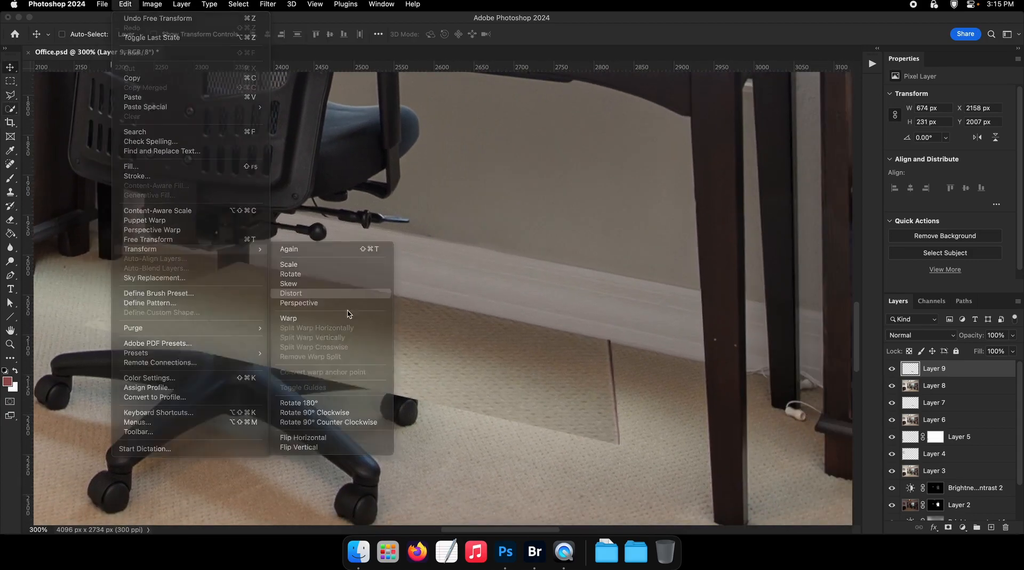
left_click_drag(619, 445, 571, 429)
key("Return")
Outline the chair column with the Polygonal Lasso while Layer 9 is hidden, and clear the pasted carpet covering the column
left_click(11, 96)
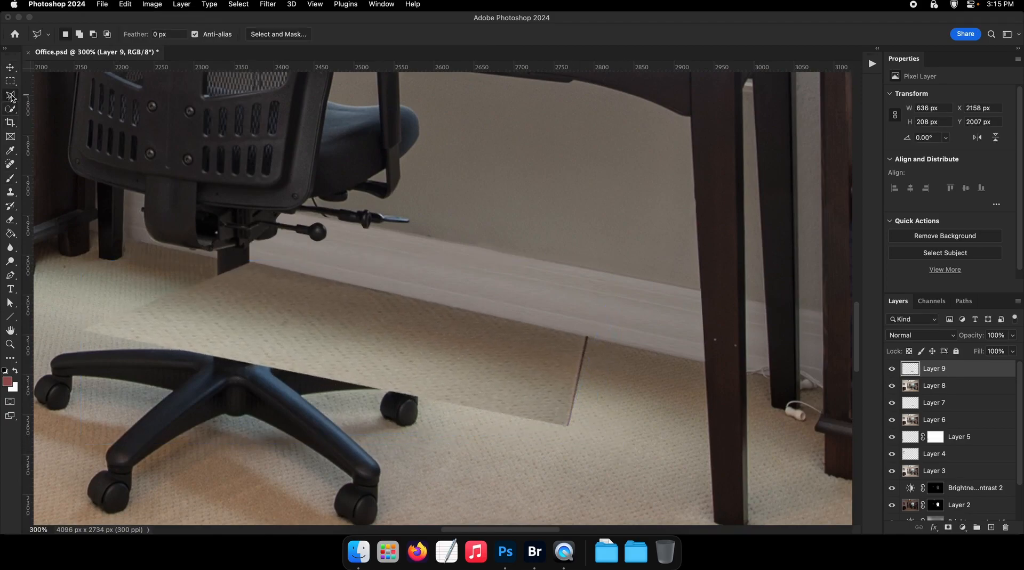
left_click(892, 368)
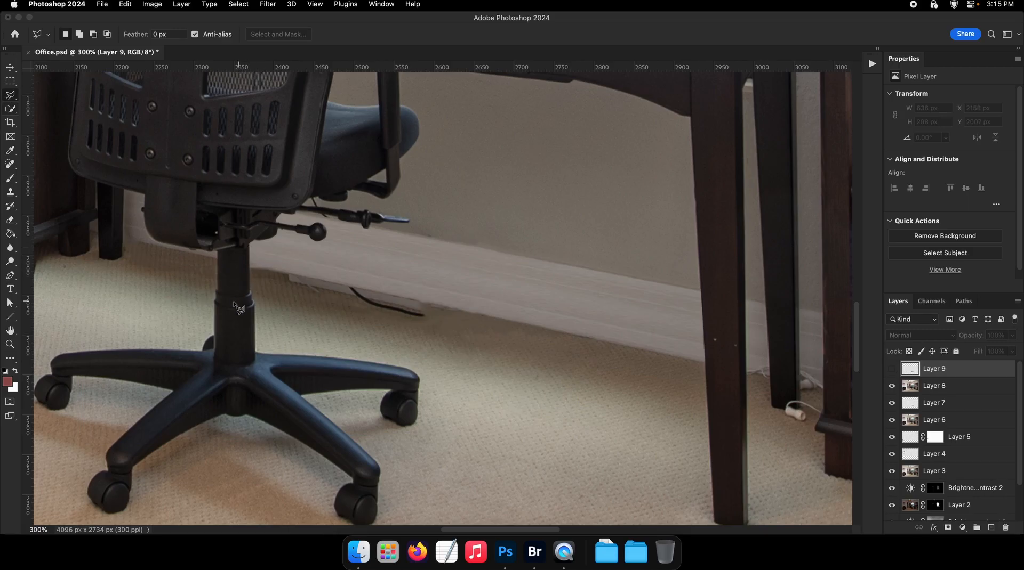
left_click_drag(224, 277, 224, 277)
left_click(280, 186)
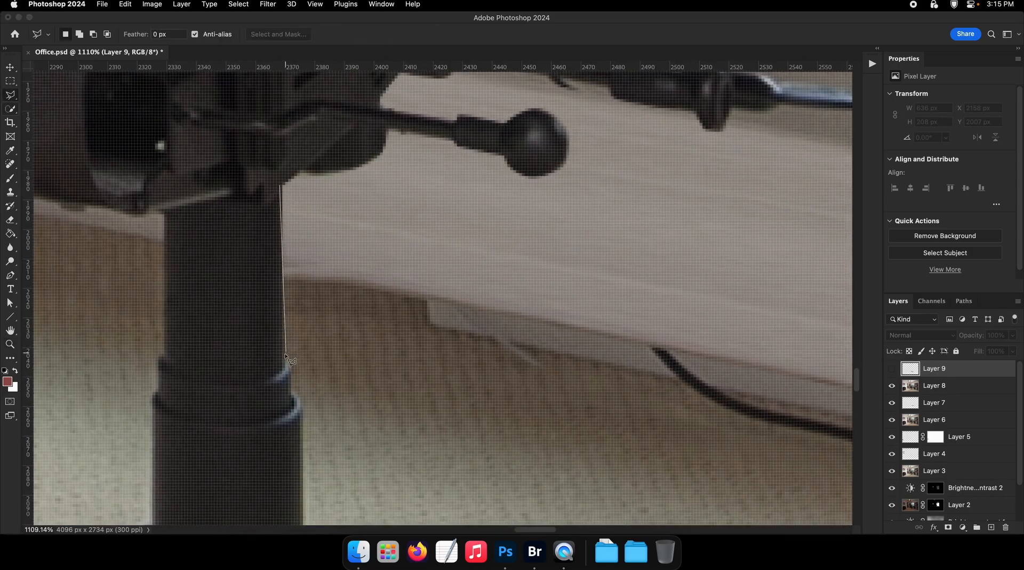
scroll(307, 473, "down", 5)
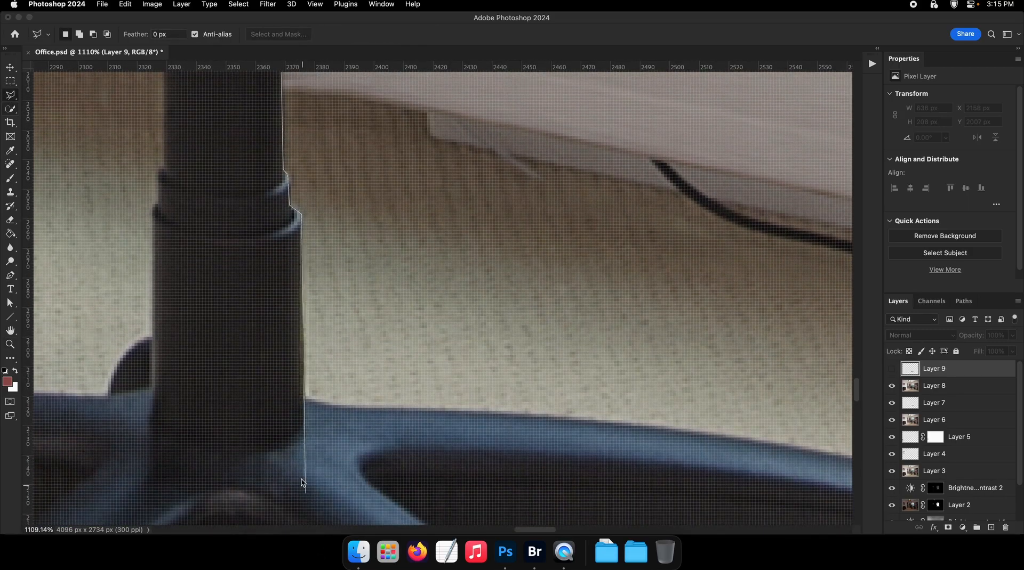
left_click(302, 478)
left_click(94, 424)
scroll(68, 93, "up", 4)
double_click(81, 102)
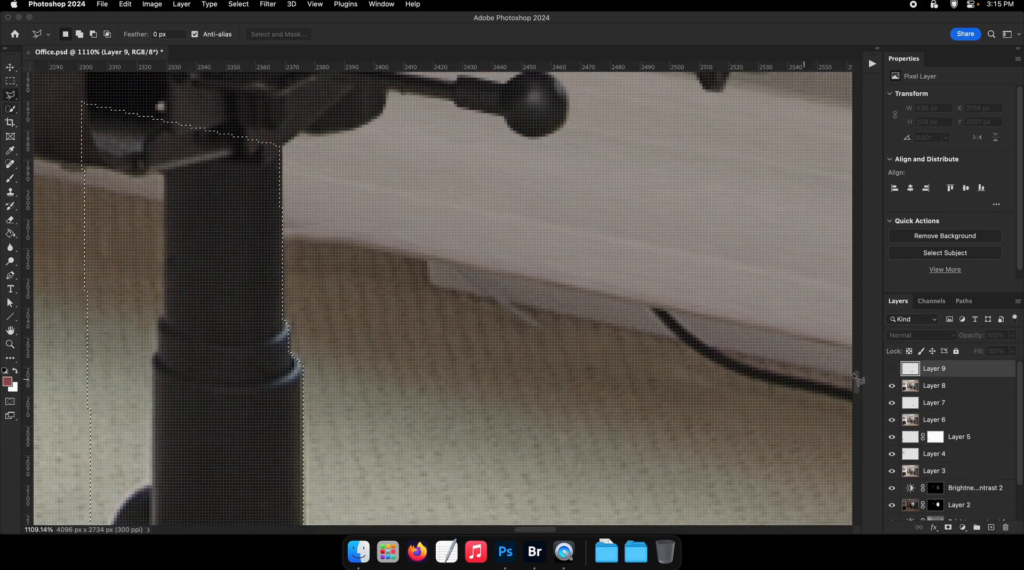
left_click(891, 369)
scroll(416, 267, "down", 6)
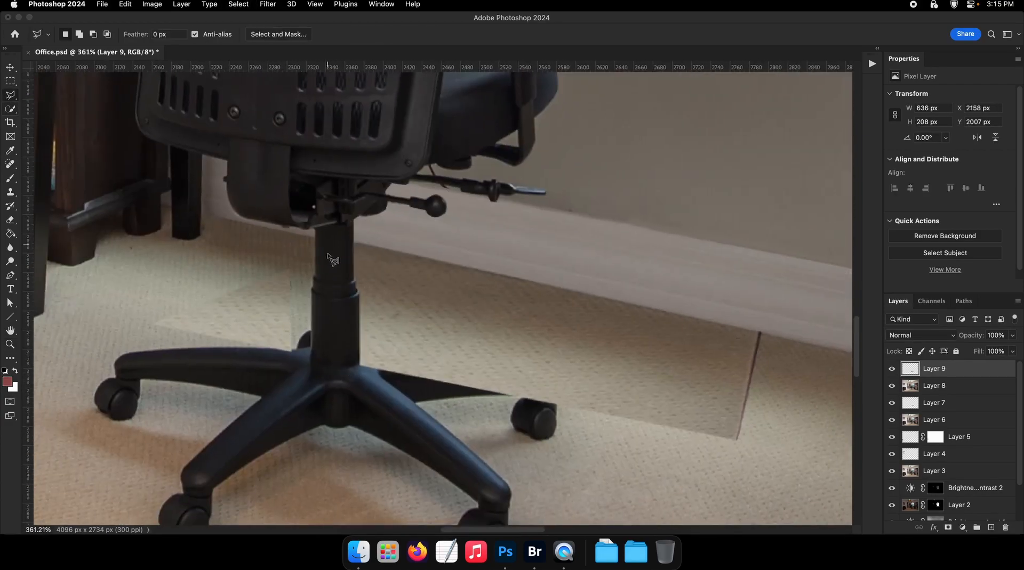
Select the leftover pasted carpet left of the chair column with the Polygonal Lasso, delete it, and deselect
left_click(327, 257)
left_click(324, 386)
left_click(181, 388)
left_click(109, 352)
double_click(209, 215)
key("Delete")
scroll(394, 348, "right", 1)
key("super+d")
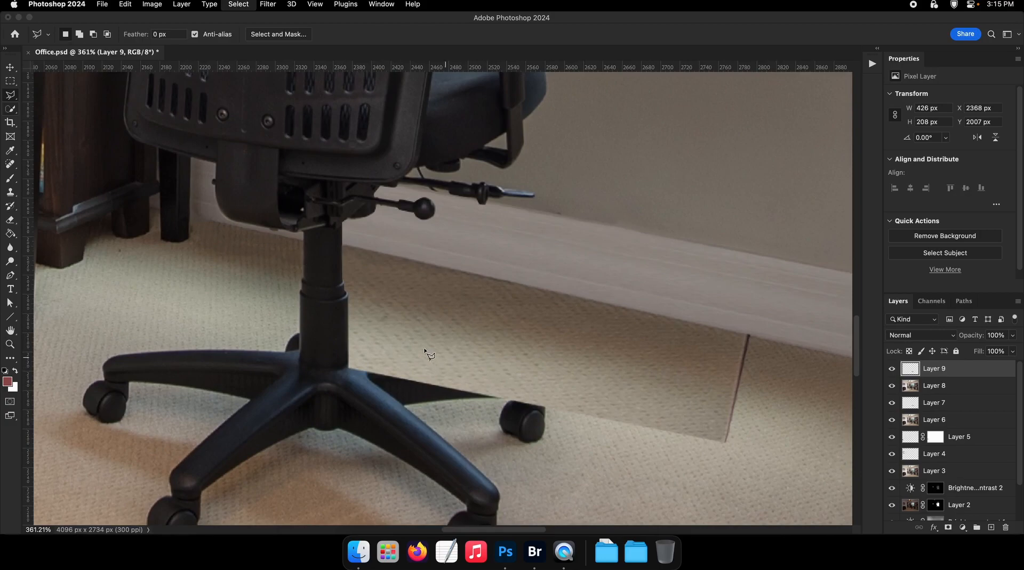
Hide Layer 9 and create a new path for outlining the chair base with the Pen tool
scroll(429, 354, "up", 1)
left_click(892, 369)
scroll(358, 319, "up", 1)
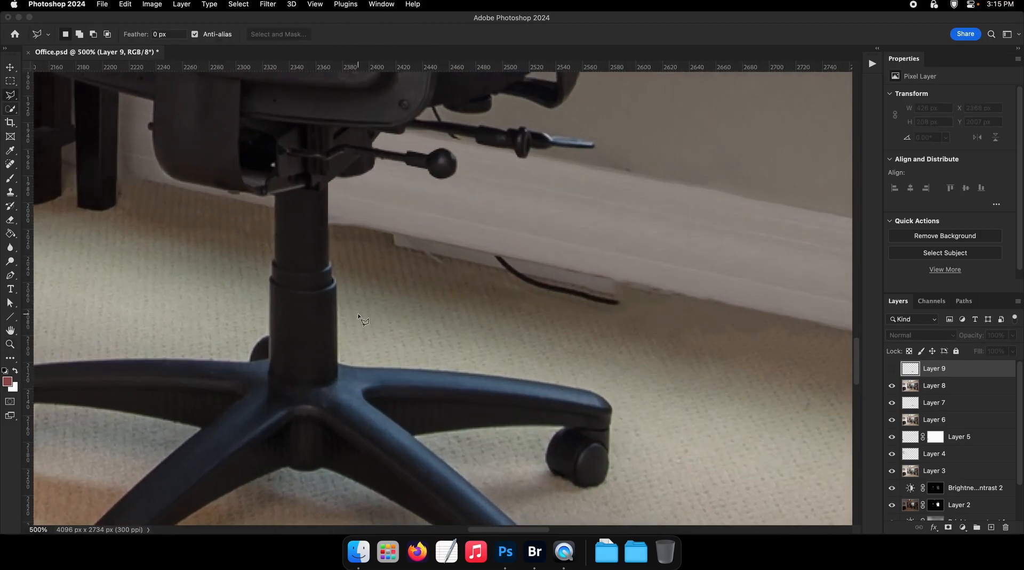
key("p")
left_click(963, 301)
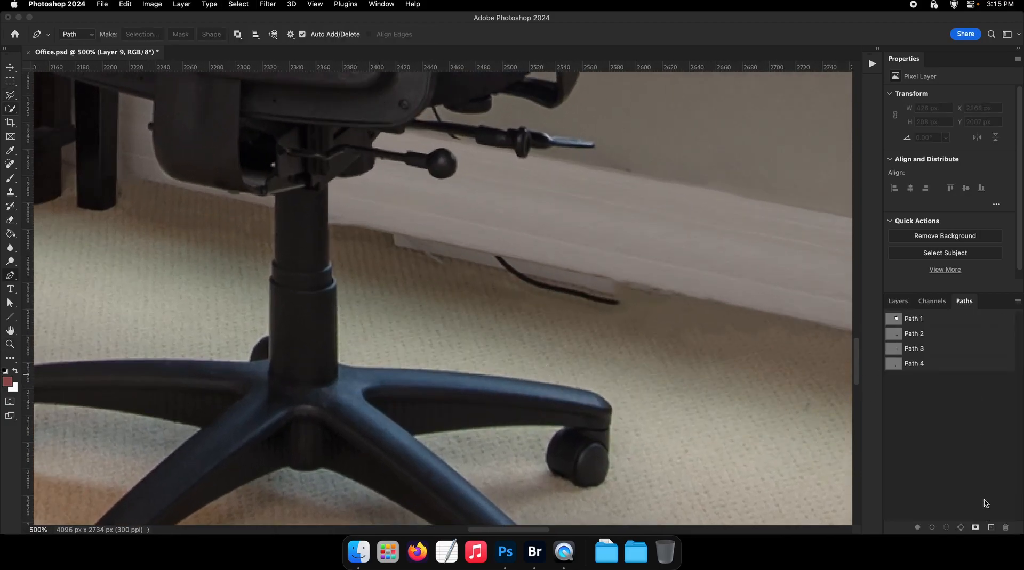
left_click(990, 528)
Trace the chair column's edge, the chair leg beside the baseboard and its caster with the Pen tool, looping back through the chair base
key("z")
left_click(313, 251)
left_click(313, 252)
left_click(313, 252)
key("p")
left_click(308, 252)
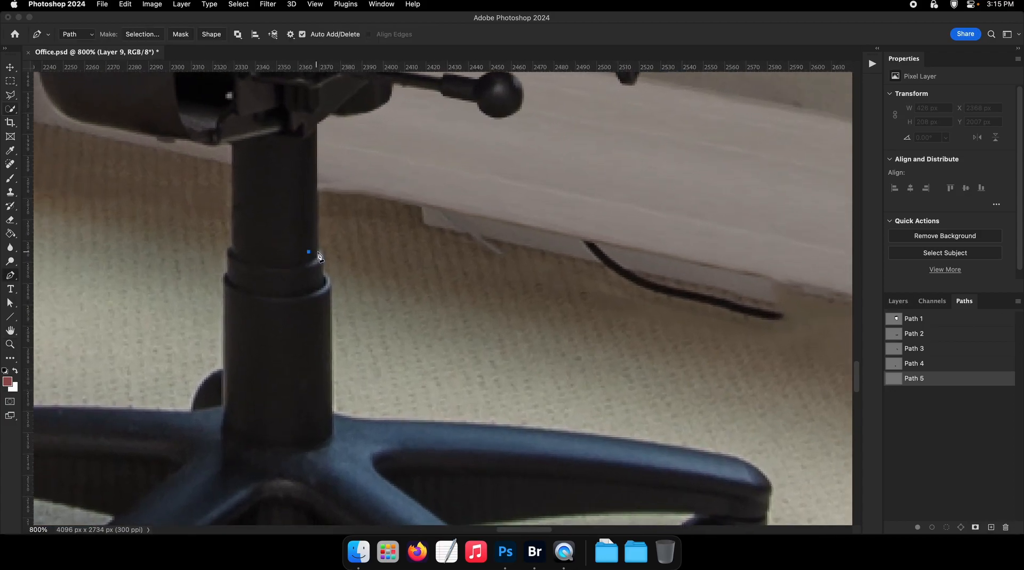
left_click(319, 255)
left_click_drag(321, 271, 324, 272)
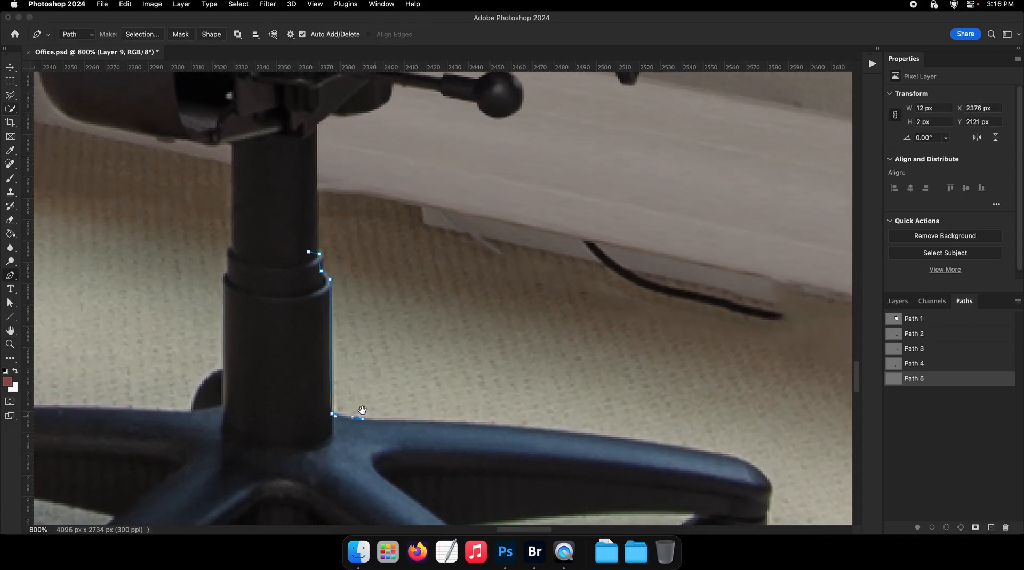
left_click_drag(362, 411, 238, 357)
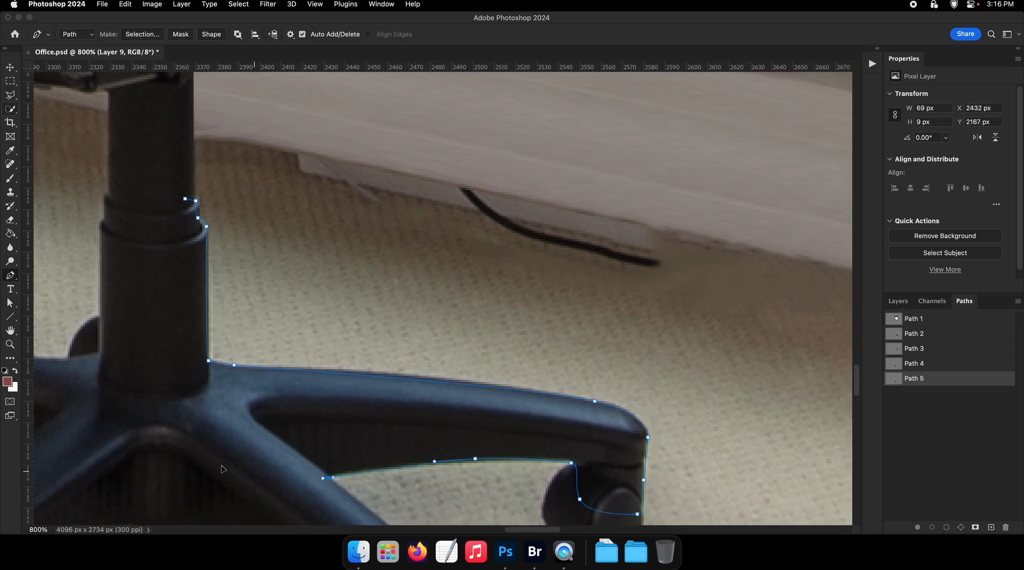
left_click_drag(257, 472, 222, 467)
left_click_drag(172, 448, 149, 424)
left_click_drag(134, 363, 119, 322)
left_click_drag(117, 243, 120, 236)
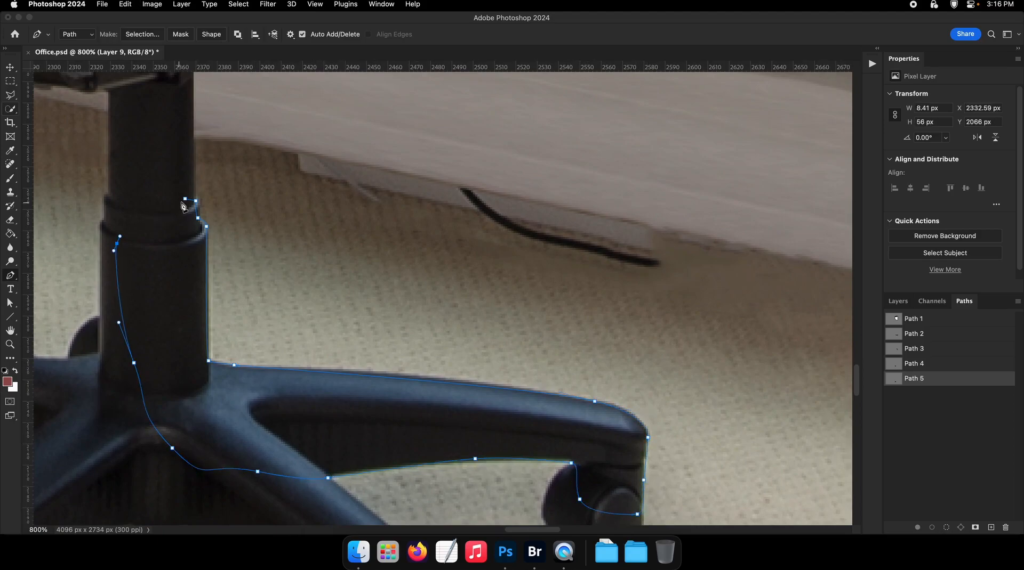
Convert the chair path into a selection, clear the Layer 9 carpet covering the chair leg and caster, and deselect
right_click(180, 263)
left_click(213, 311)
key("Return")
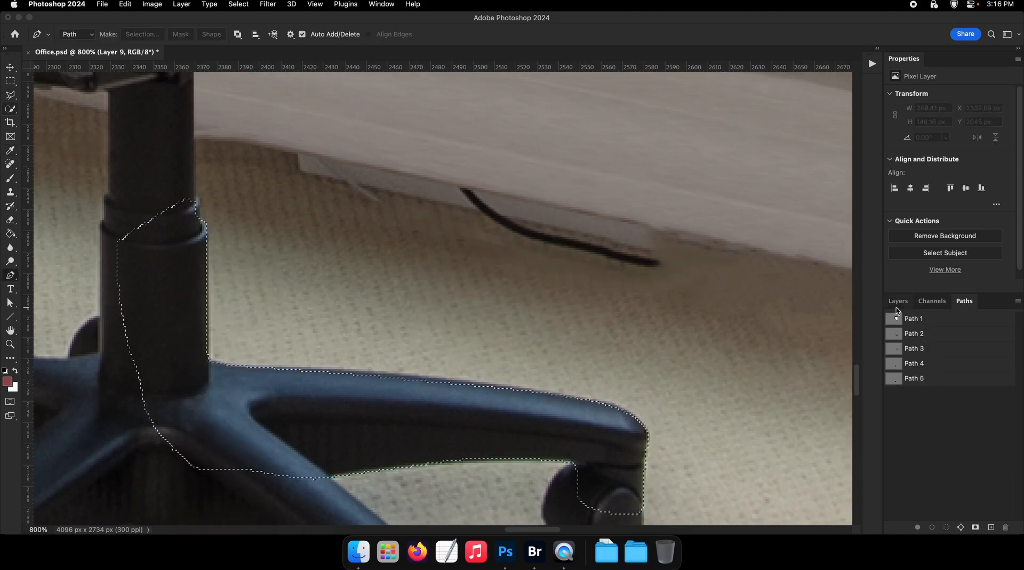
left_click(897, 301)
key("z")
left_click_drag(448, 312, 408, 302)
key("super+d")
key("z")
left_click_drag(520, 350, 598, 384)
Add a layer mask to Layer 9 and set up My Soft Brush at 72% opacity
left_click(947, 528)
key("b")
right_click(647, 351)
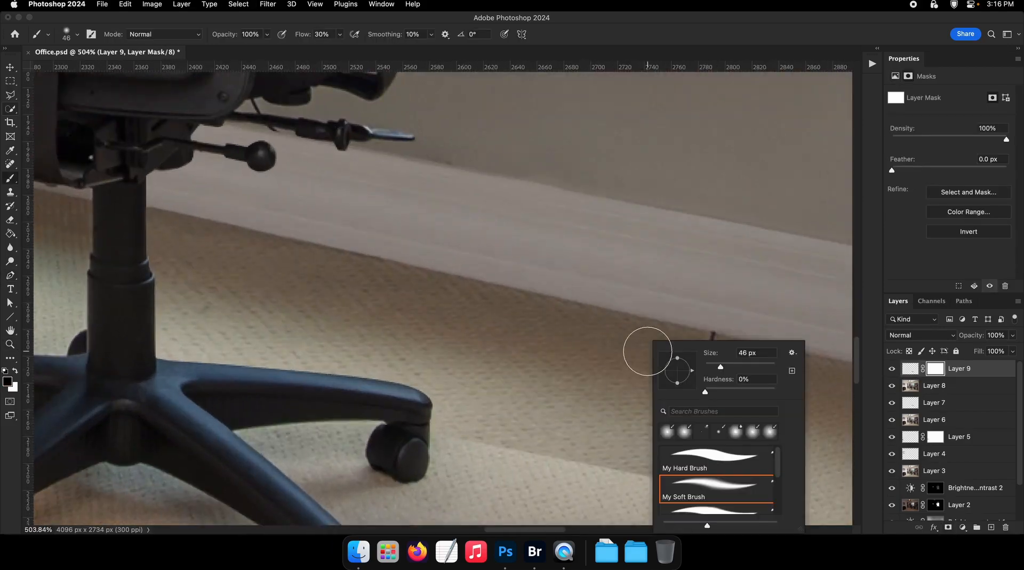
double_click(711, 487)
mouse_move(486, 390)
left_mouse_down()
mouse_move(515, 391)
mouse_move(502, 390)
left_mouse_up()
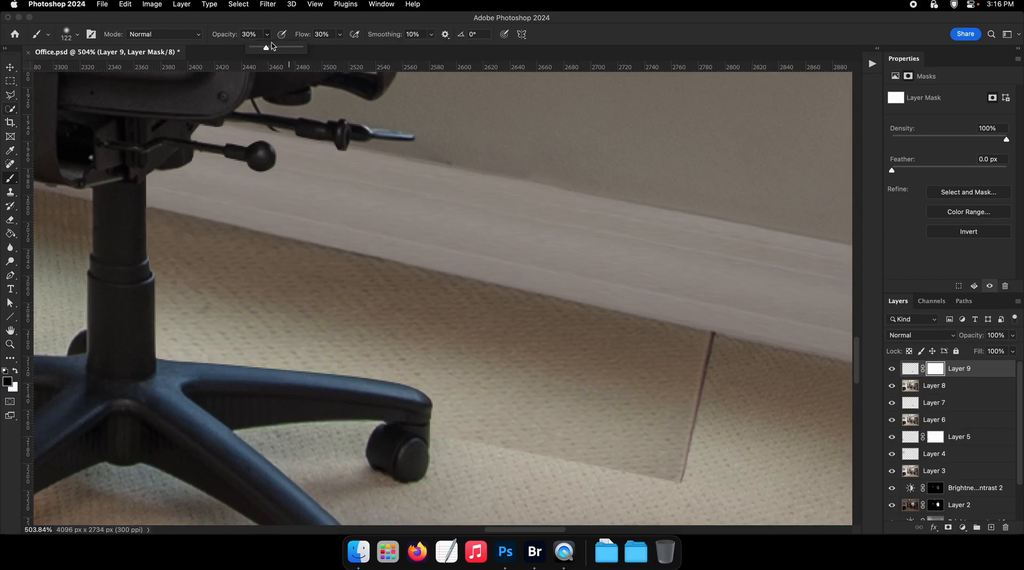
left_click(289, 47)
Paint black on the Layer 9 mask along the carpet patch's outer edges to blend it into the carpet, and save the document
mouse_move(688, 403)
left_mouse_down()
mouse_move(756, 334)
mouse_move(727, 354)
mouse_move(722, 342)
mouse_move(579, 389)
left_mouse_up()
key("bracketright")
key("bracketright")
key("bracketright")
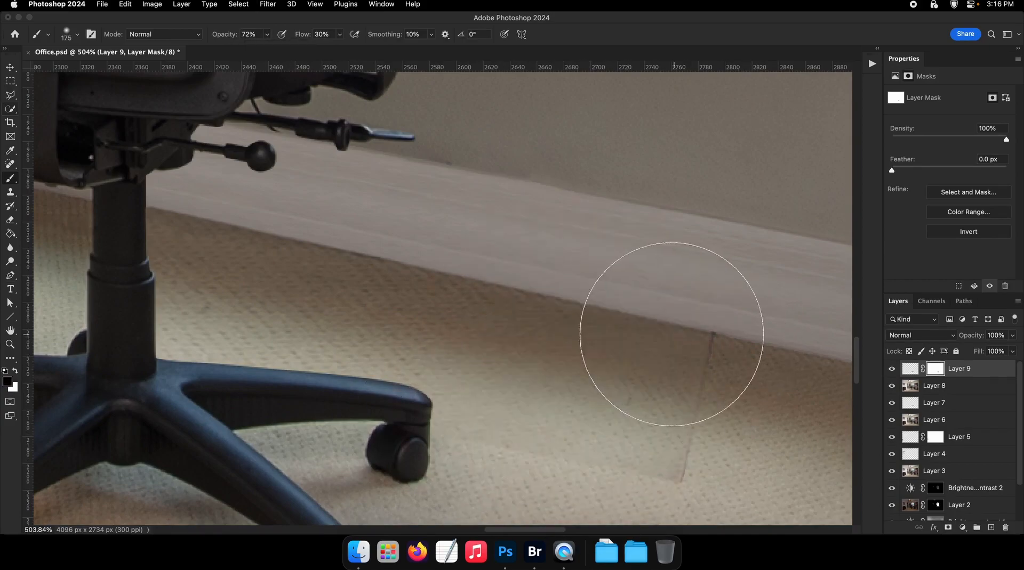
left_click_drag(672, 334, 514, 437)
left_click_drag(585, 419, 549, 418)
mouse_move(710, 365)
left_mouse_down()
mouse_move(722, 384)
mouse_move(726, 310)
left_mouse_up()
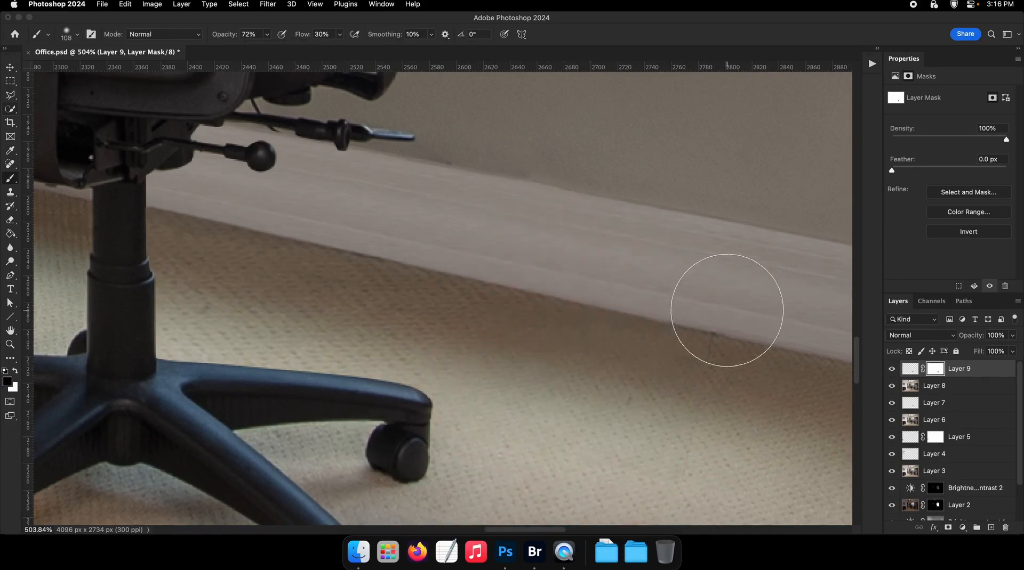
left_click_drag(639, 416, 592, 428)
mouse_move(498, 434)
left_mouse_down()
mouse_move(453, 432)
mouse_move(516, 435)
left_mouse_up()
key("super+s")
left_click_drag(454, 421, 511, 395)
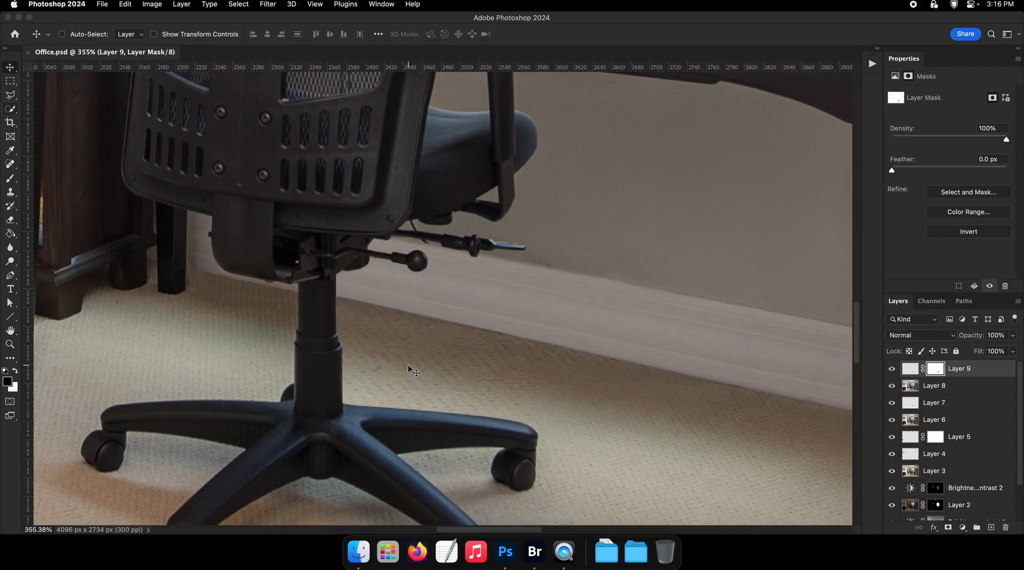
Compare the carpet patch with Layer 9 off and on, and inspect the carpet, baseboard and chair base closely and in the full room
left_click(890, 371)
left_click(890, 371)
left_click_drag(468, 354, 441, 360)
left_click_drag(647, 402, 618, 400)
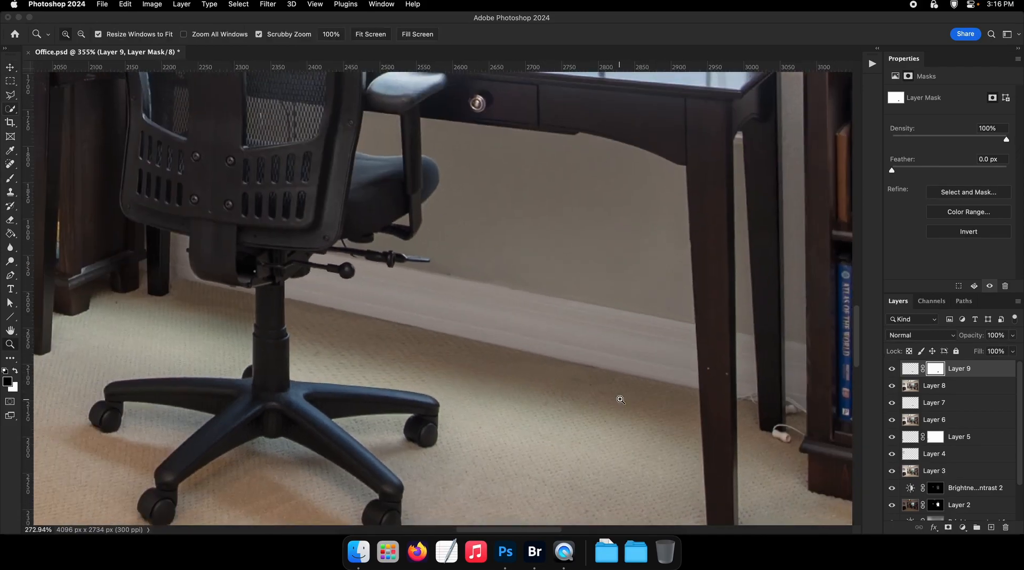
left_click_drag(341, 347, 403, 347)
scroll(405, 346, "left", 3)
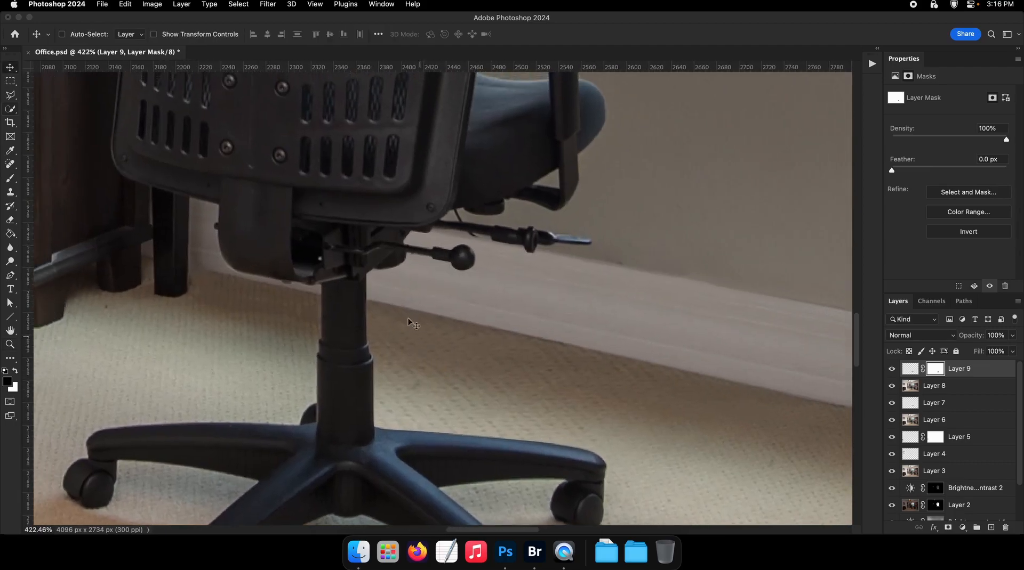
left_click_drag(459, 365, 382, 341)
left_click_drag(377, 340, 398, 348)
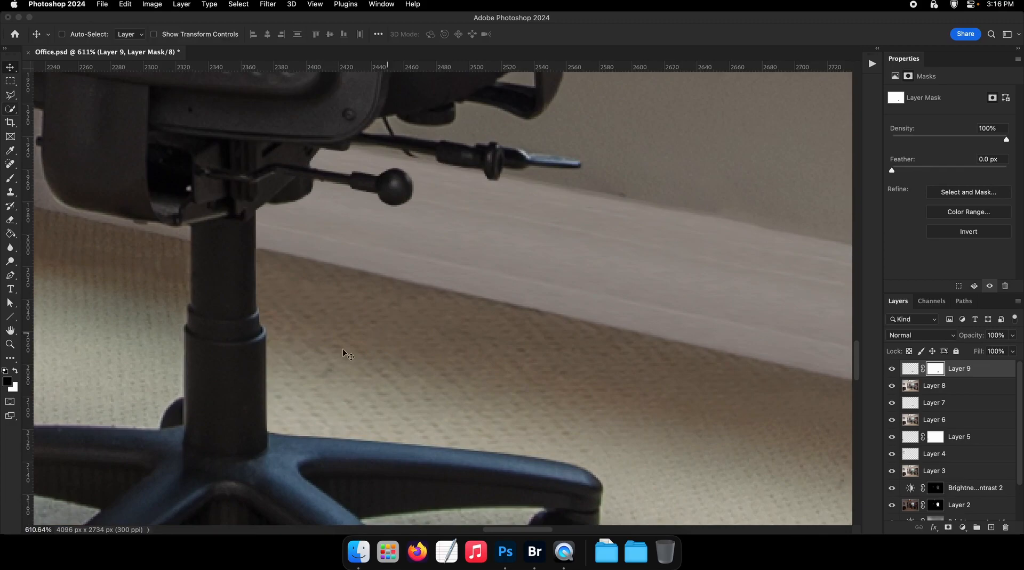
left_click_drag(456, 376, 507, 393)
left_click_drag(503, 472, 509, 395)
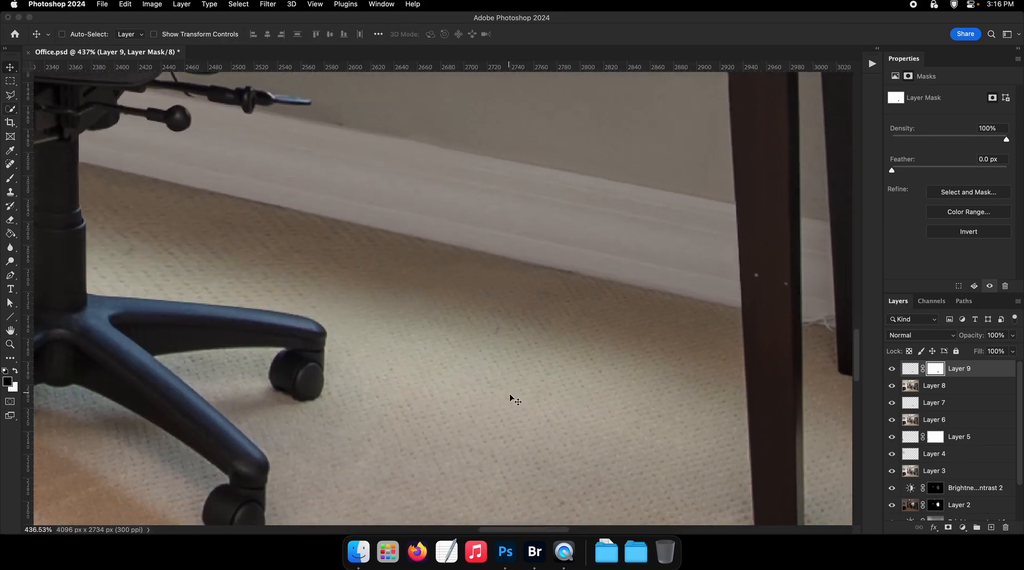
left_click_drag(509, 466, 463, 423)
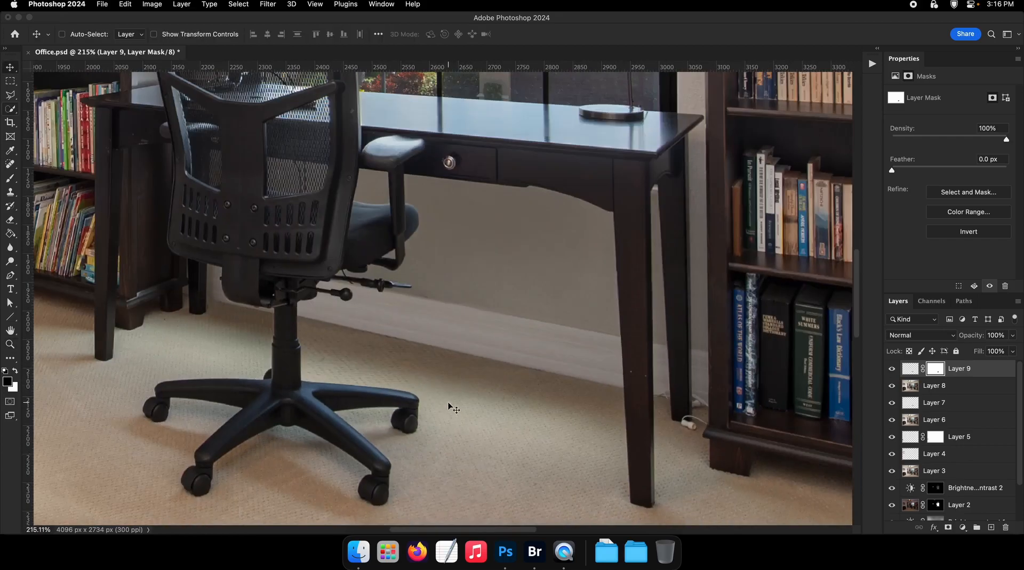
left_click_drag(425, 363, 516, 396)
left_click_drag(516, 396, 447, 373)
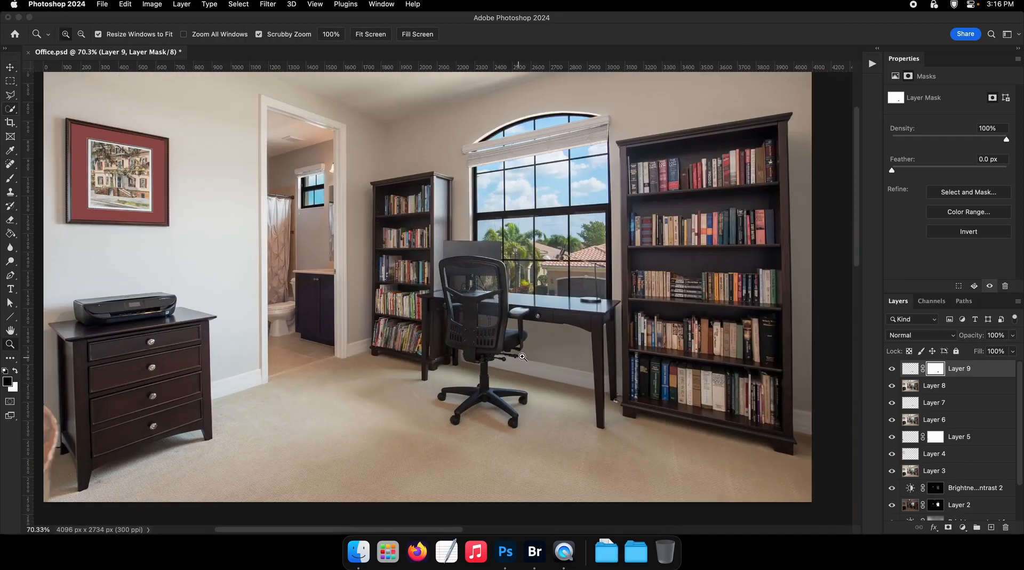
left_click_drag(517, 357, 421, 361)
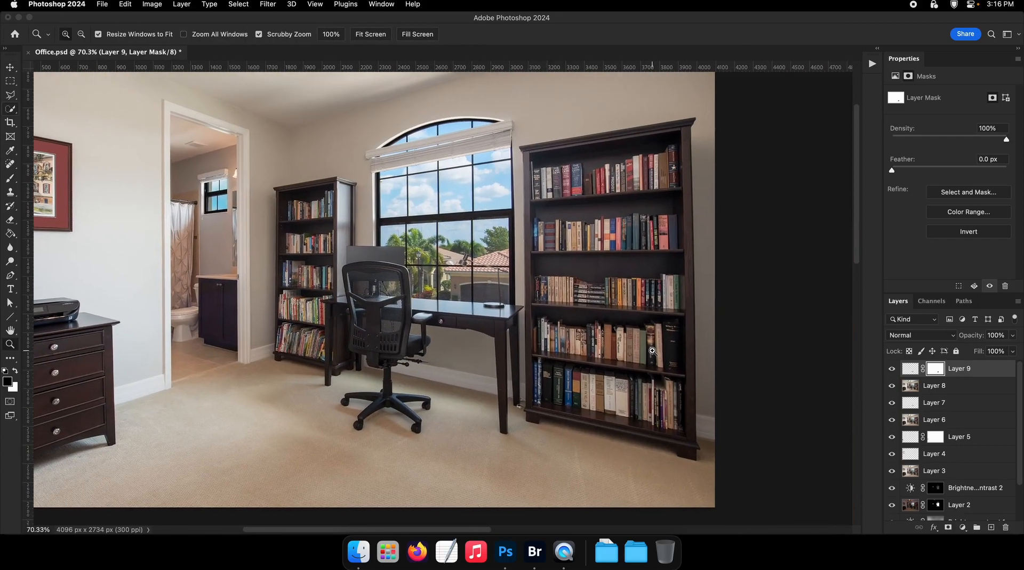
Stamp all visible layers into a new layer and check the carpet and baseboard around the chair
key("super+alt+shift+e")
left_click_drag(378, 349, 408, 354)
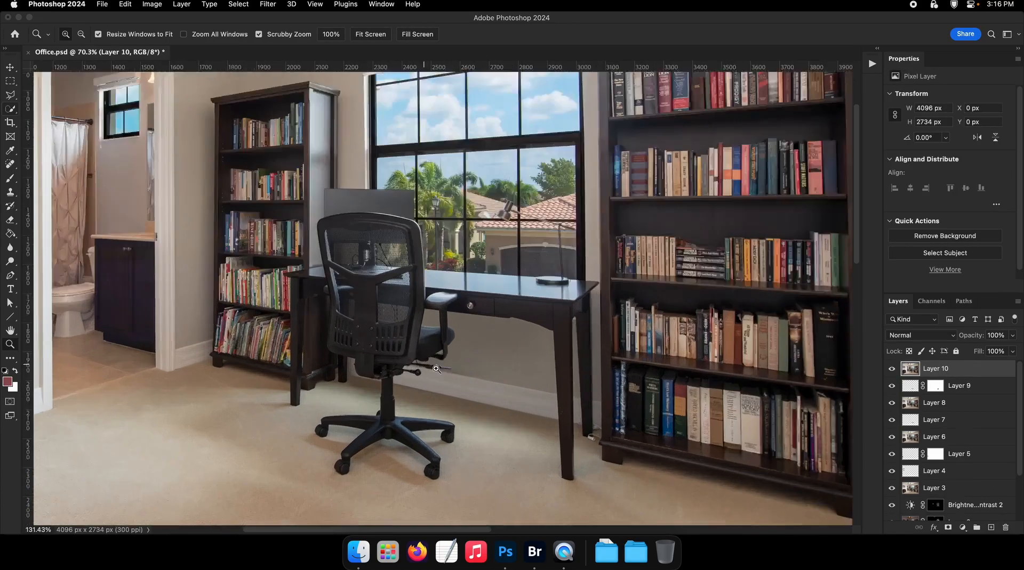
left_click_drag(354, 396, 382, 353)
left_click_drag(381, 353, 463, 372)
left_click_drag(434, 311, 366, 365)
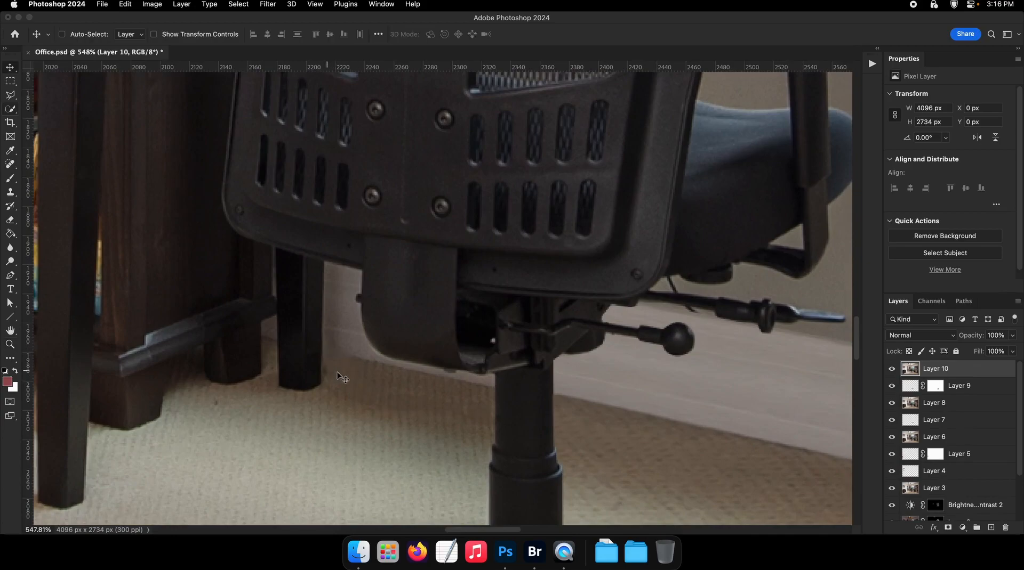
left_click_drag(536, 382, 355, 369)
left_click_drag(472, 372, 355, 388)
left_click_drag(355, 387, 324, 387)
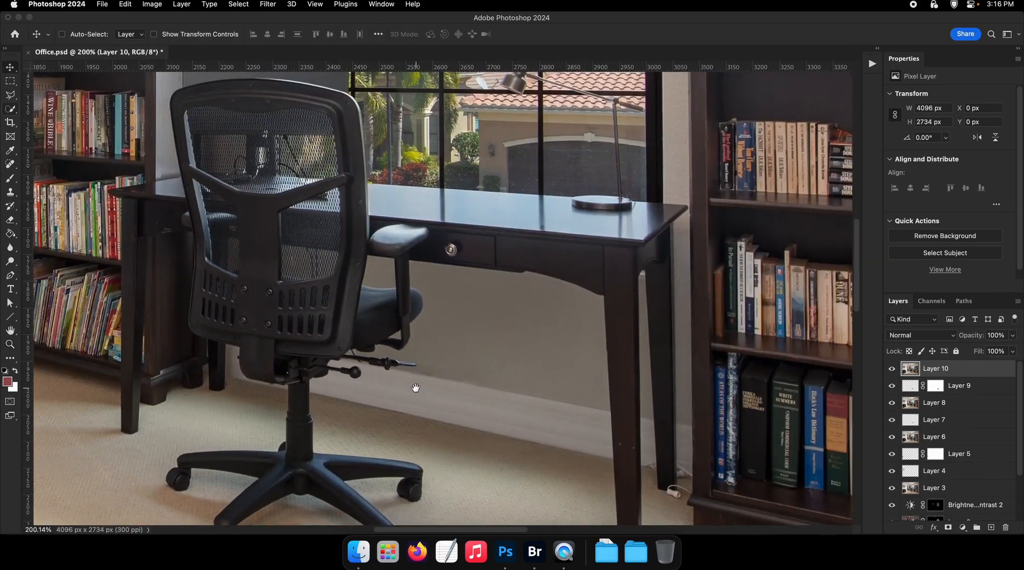
left_click_drag(416, 388, 269, 293)
Spot-heal the white cord at the baseboard between the desk legs and beside the rear leg, undoing the last two strokes
left_click(10, 166)
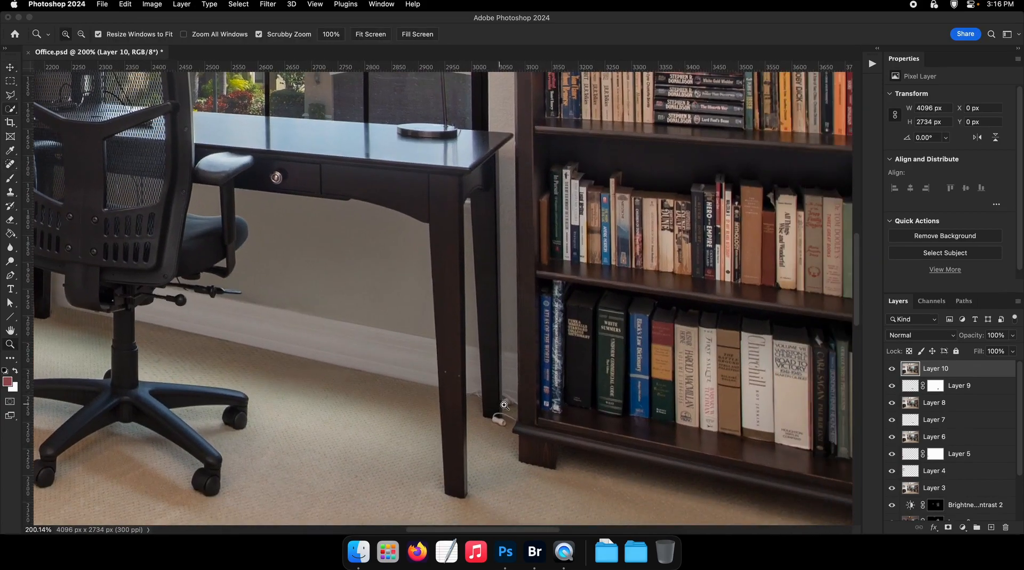
scroll(498, 421, "up", 5)
left_click_drag(525, 437, 500, 442)
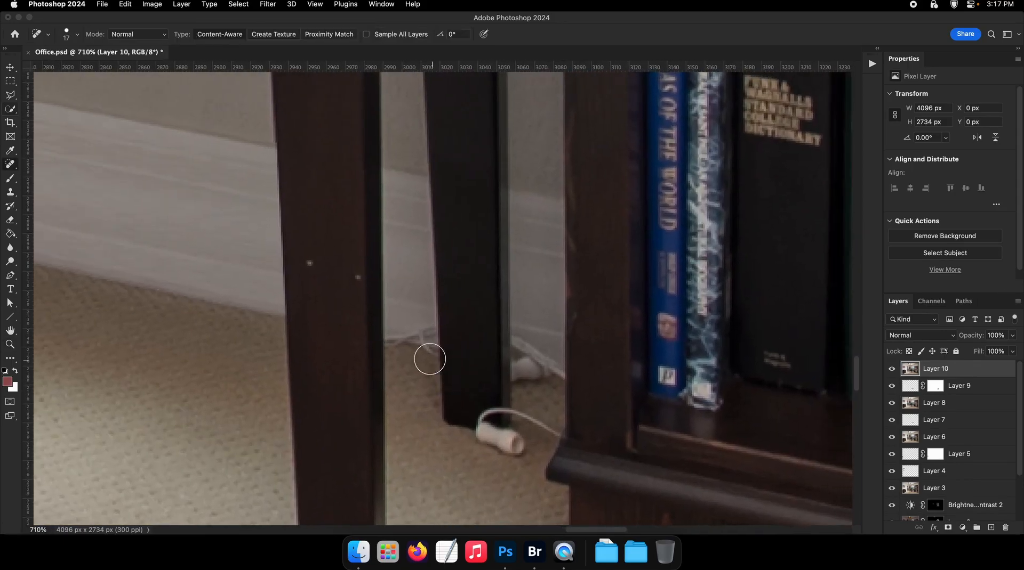
left_click_drag(428, 353, 432, 342)
mouse_move(448, 386)
left_mouse_down()
mouse_move(402, 382)
mouse_move(440, 384)
left_mouse_up()
mouse_move(499, 355)
left_mouse_down()
mouse_move(537, 387)
mouse_move(489, 375)
left_mouse_up()
left_click_drag(530, 404, 528, 404)
key("super+z")
key("super+z")
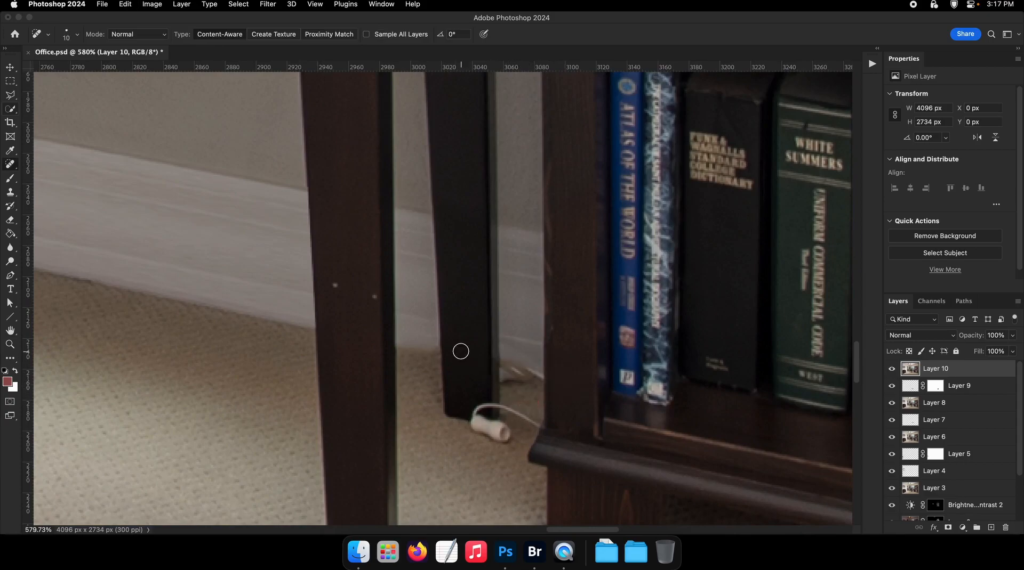
Copy the baseboard section between the desk legs to a new layer with the Polygonal Lasso, and move it between the rear leg and bookcase
left_click(9, 97)
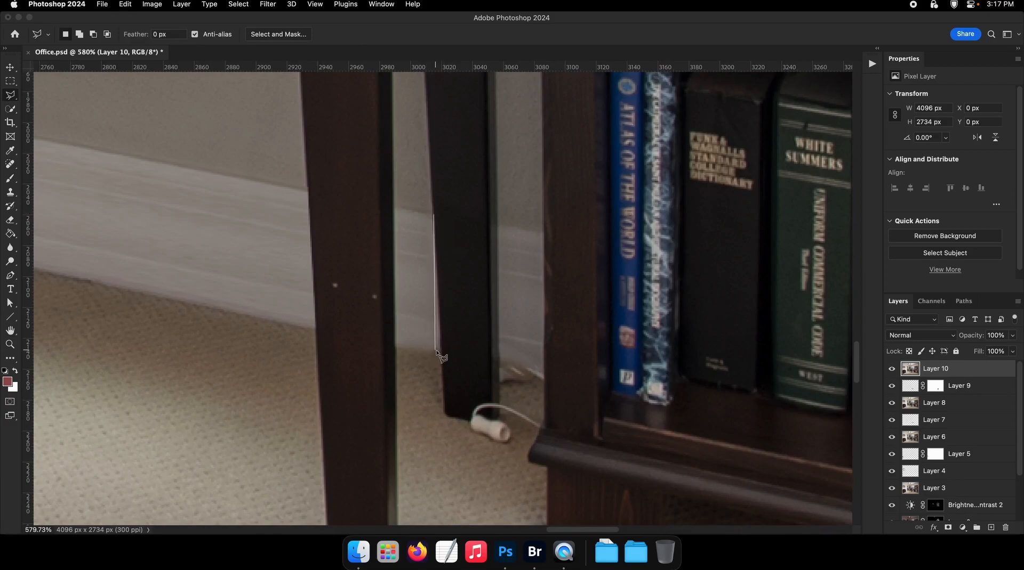
left_click(393, 214)
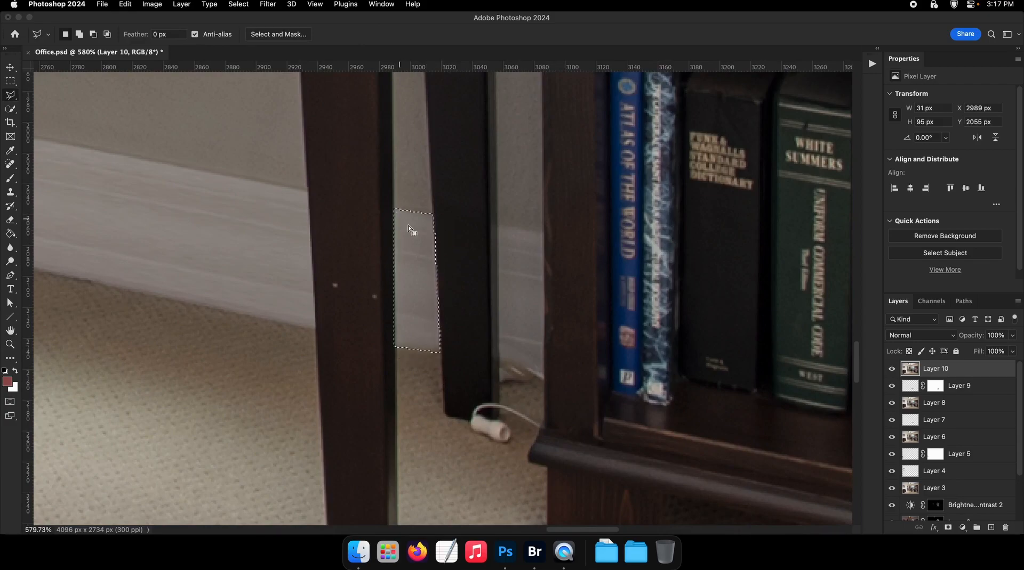
key("super+j")
key("v")
left_click_drag(464, 292, 527, 296)
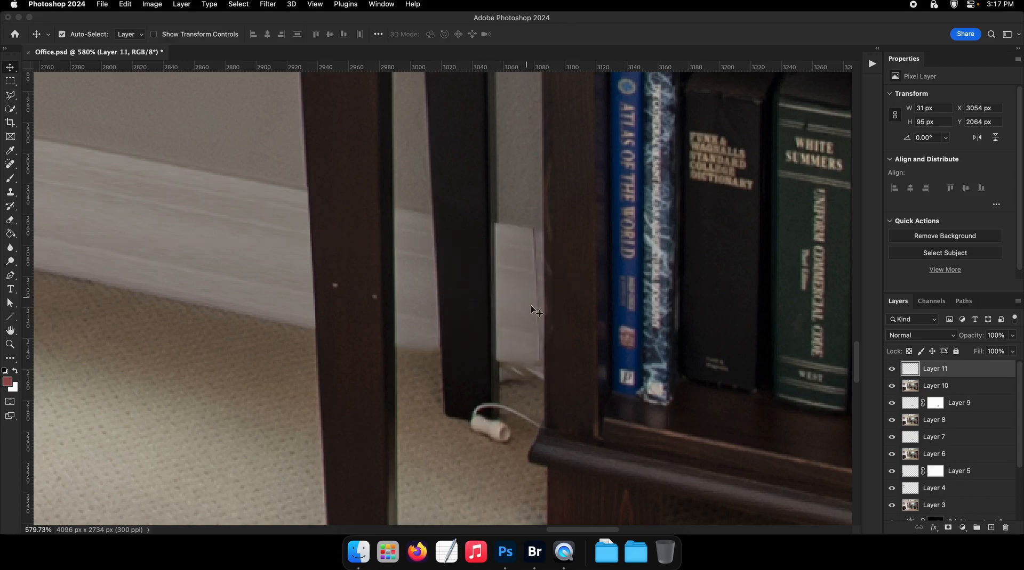
Distort the copied baseboard section so it fills the gap between the rear desk leg and the bookcase down to the carpet
left_click(126, 5)
mouse_move(240, 249)
left_click(304, 297)
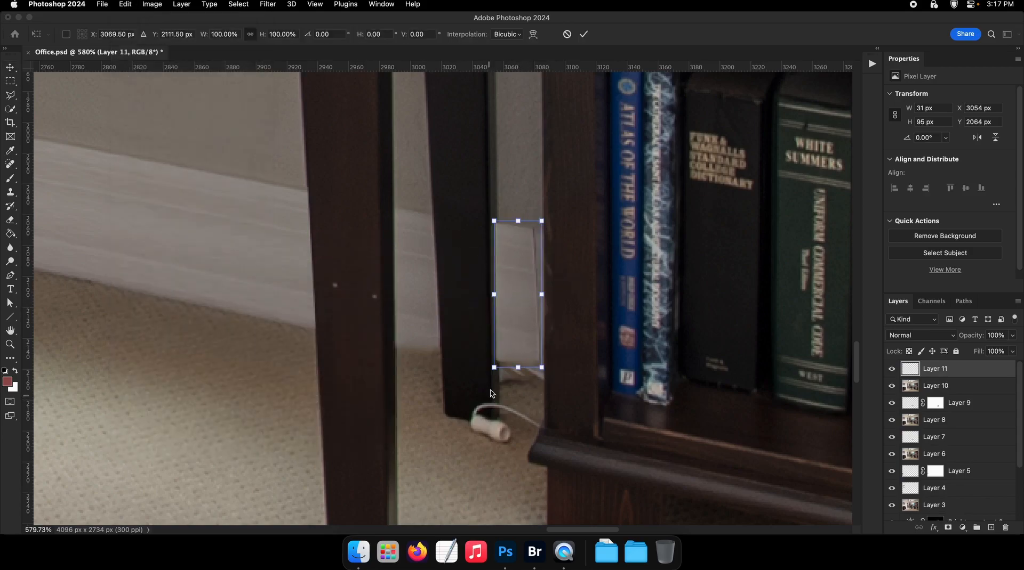
left_click_drag(517, 370, 521, 380)
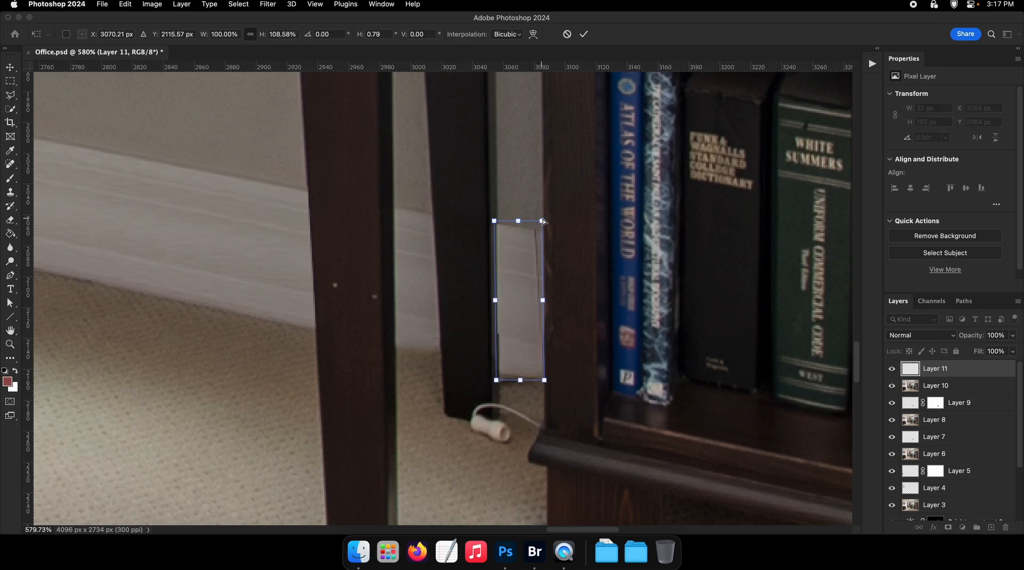
left_click_drag(542, 221, 554, 222)
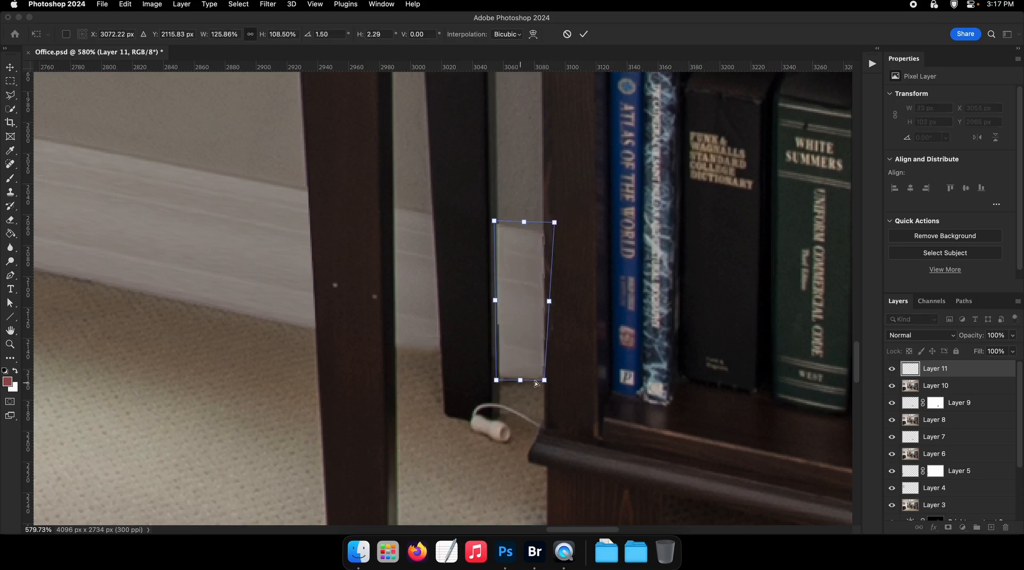
mouse_move(535, 383)
left_mouse_down()
mouse_move(544, 352)
mouse_move(543, 382)
left_mouse_up()
left_click_drag(555, 223, 559, 221)
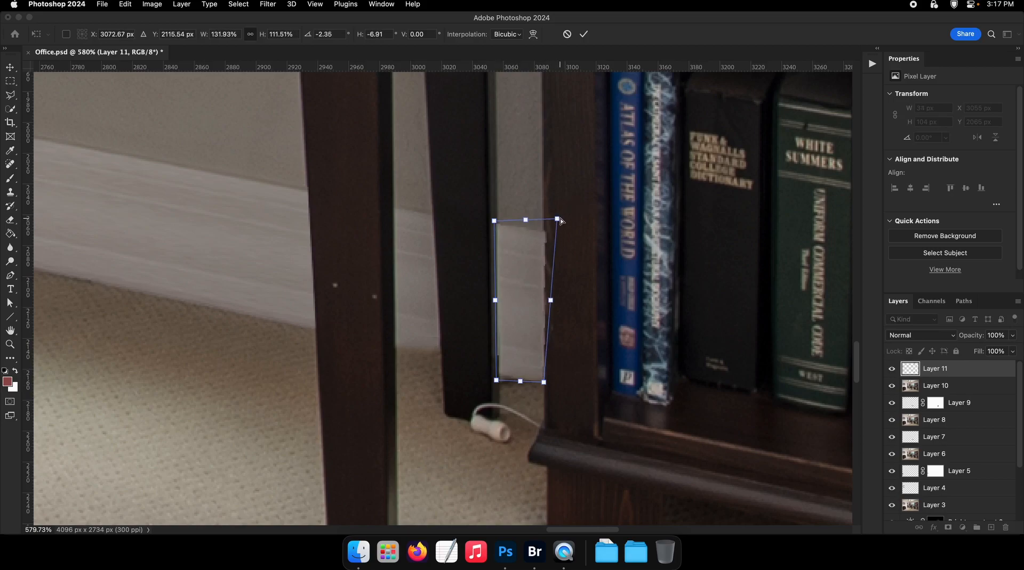
key("Return")
Select the baseboard patch's overlap along the rear desk leg with the Polygonal Lasso and delete it
mouse_move(478, 295)
left_mouse_down()
mouse_move(448, 309)
mouse_move(484, 297)
left_mouse_up()
left_click(12, 97)
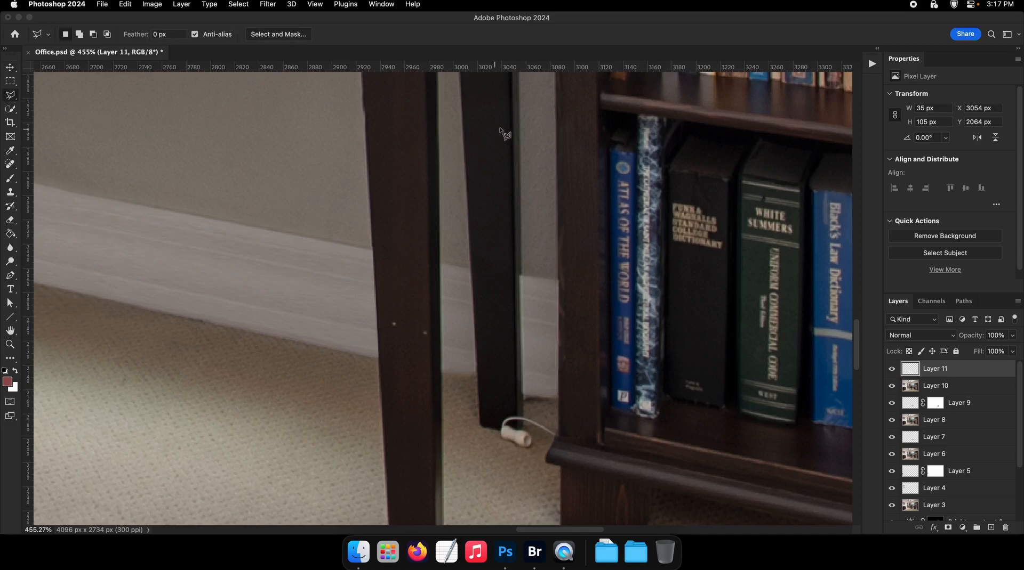
left_click(521, 130)
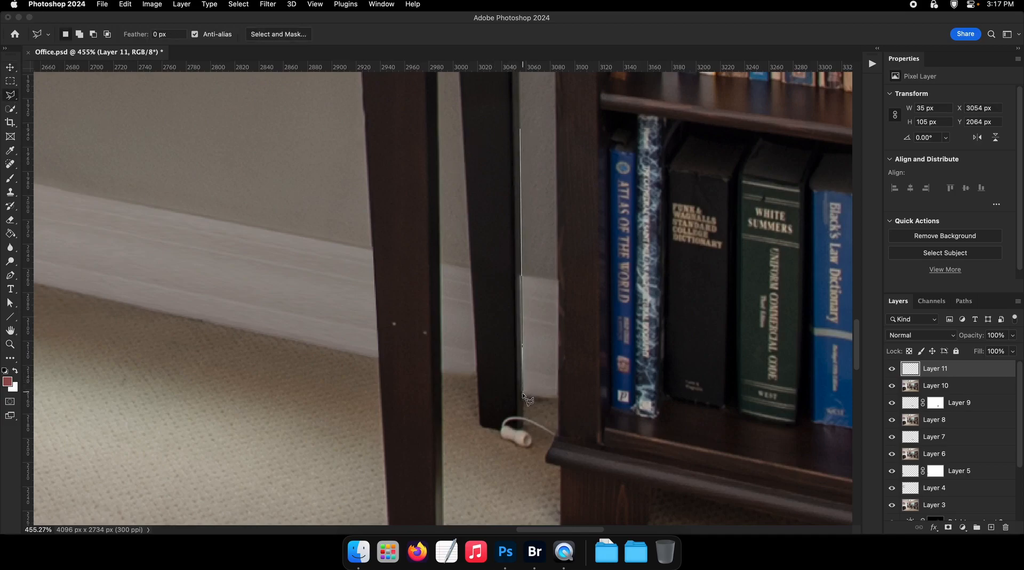
double_click(489, 249)
scroll(535, 336, "right", 3)
scroll(534, 336, "down", 2)
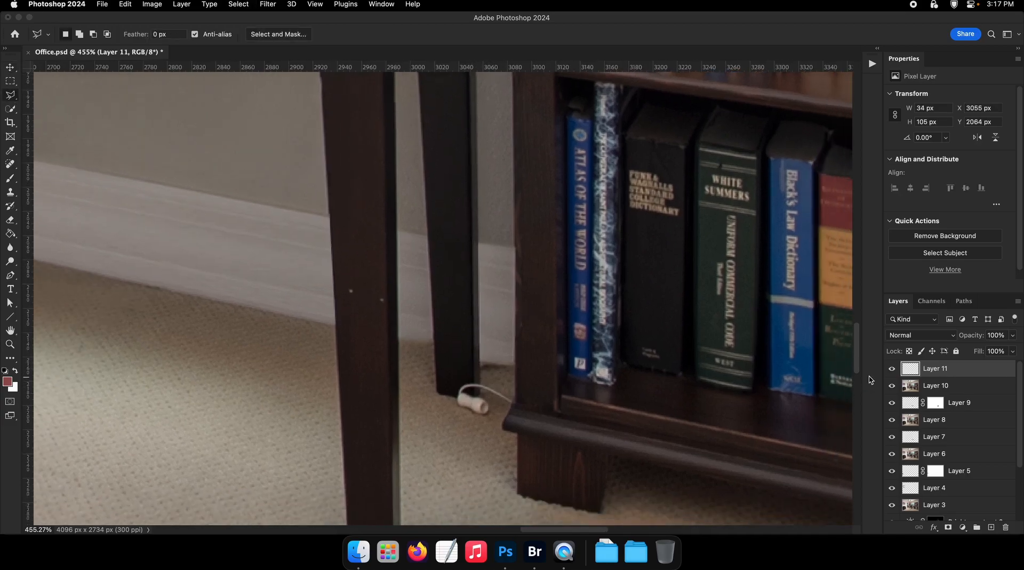
Stamp all visible layers into a new layer, and copy the lower rear desk leg to its own layer with the Polygonal Lasso
key("super+alt+shift+e")
scroll(522, 342, "down", 1)
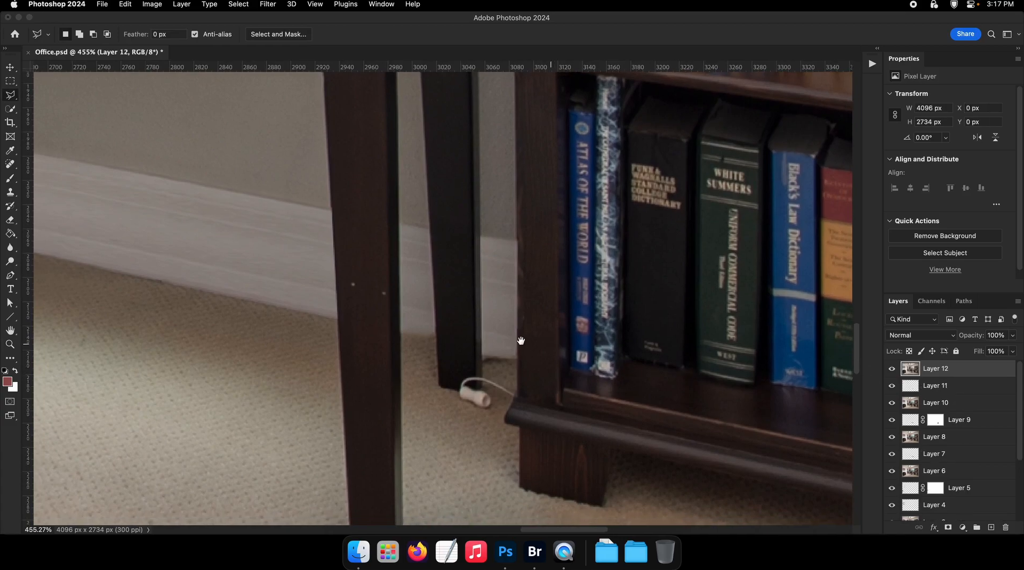
left_click_drag(350, 241, 318, 265)
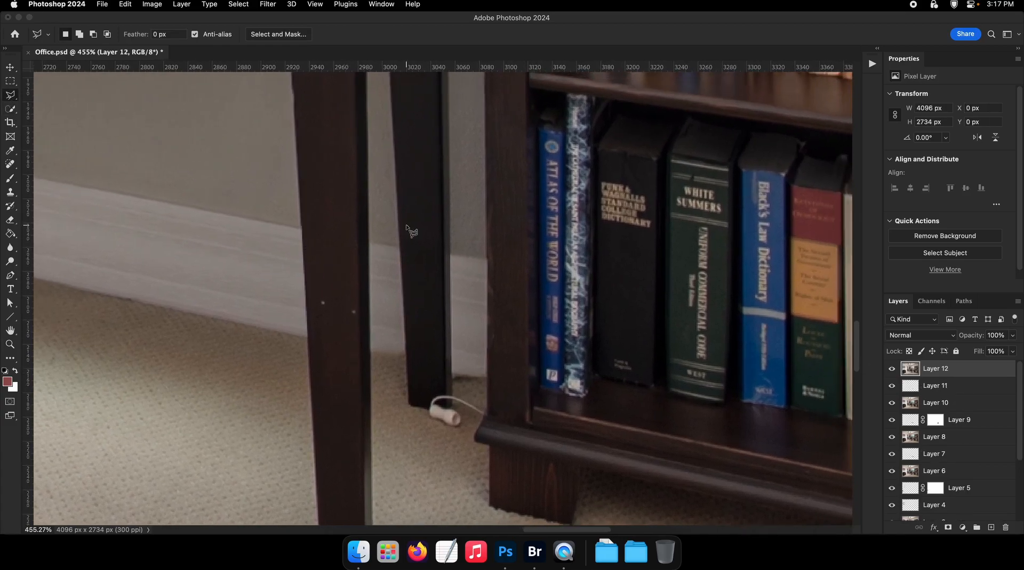
left_click_drag(398, 219, 391, 231)
left_click(392, 217, "super")
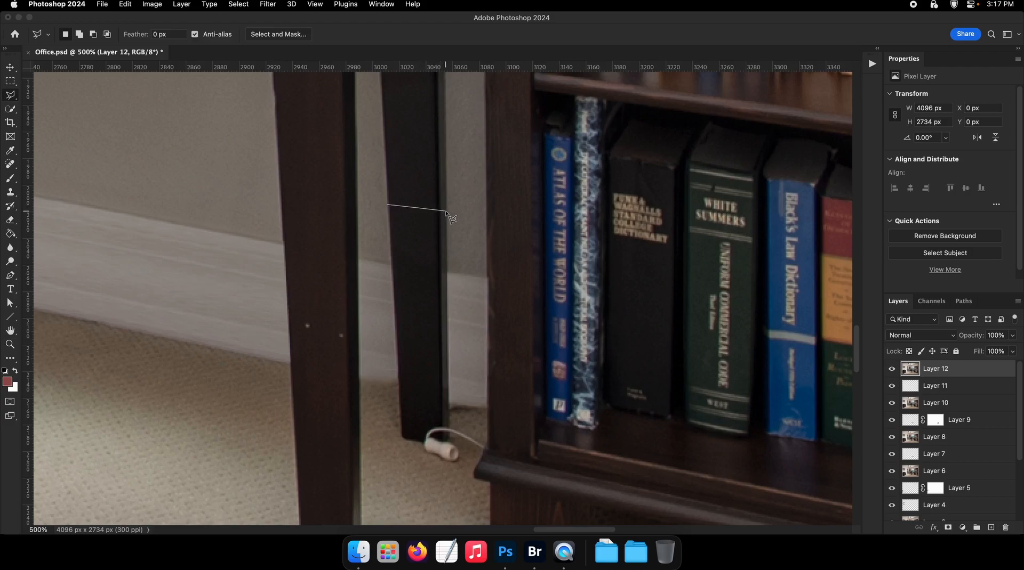
double_click(399, 423)
key("super+c")
key("super+v")
key("v")
Distort the leg copy downward so it covers part of the white cord's plug, and compare it with the layer off and on
left_click(125, 4)
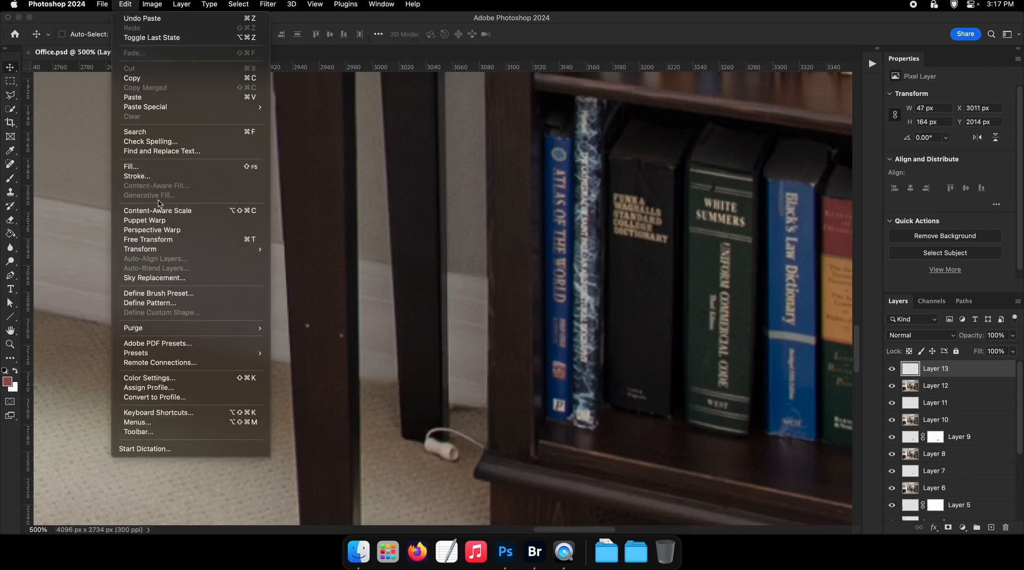
mouse_move(256, 249)
left_click(300, 293)
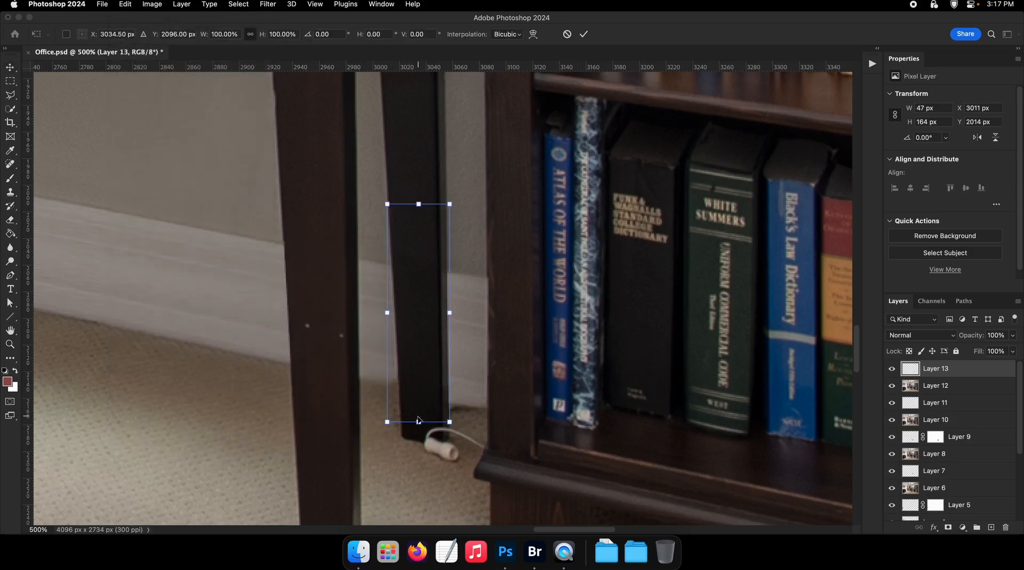
left_click_drag(418, 419, 598, 436)
key("Return")
left_click(890, 370)
left_click(891, 370)
scroll(484, 388, "down", 1)
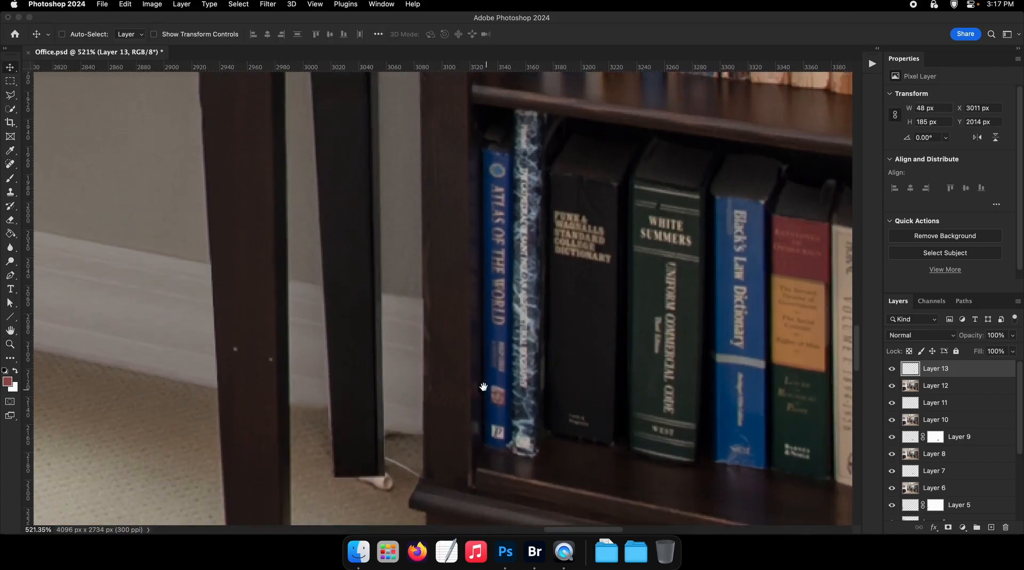
left_click_drag(360, 499, 411, 496)
Distort the bottom edge of the leg copy to a slant that fits the floor perspective, compare off and on, and save
left_click(125, 4)
mouse_move(240, 249)
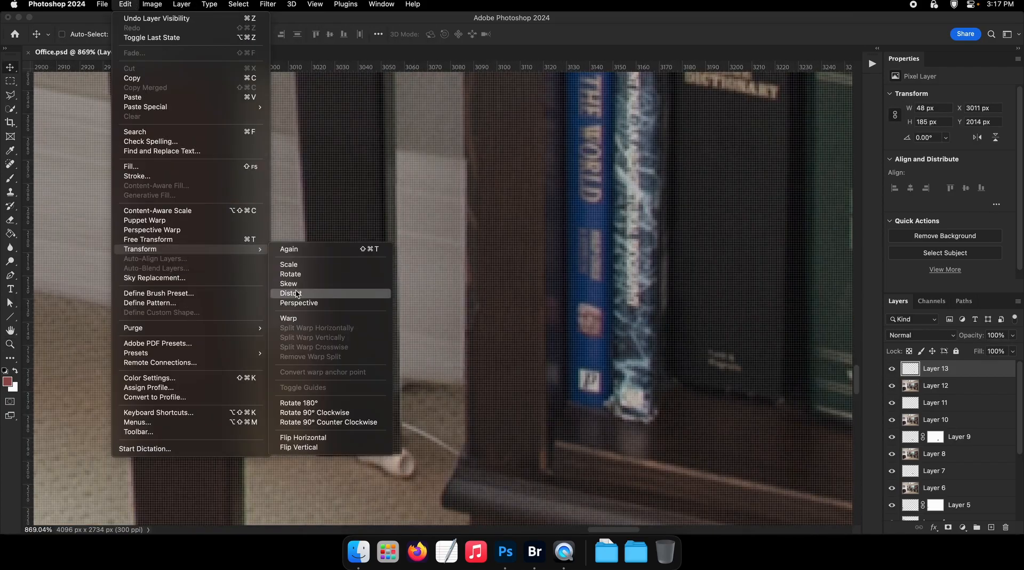
left_click(296, 294)
left_click_drag(403, 461, 403, 473)
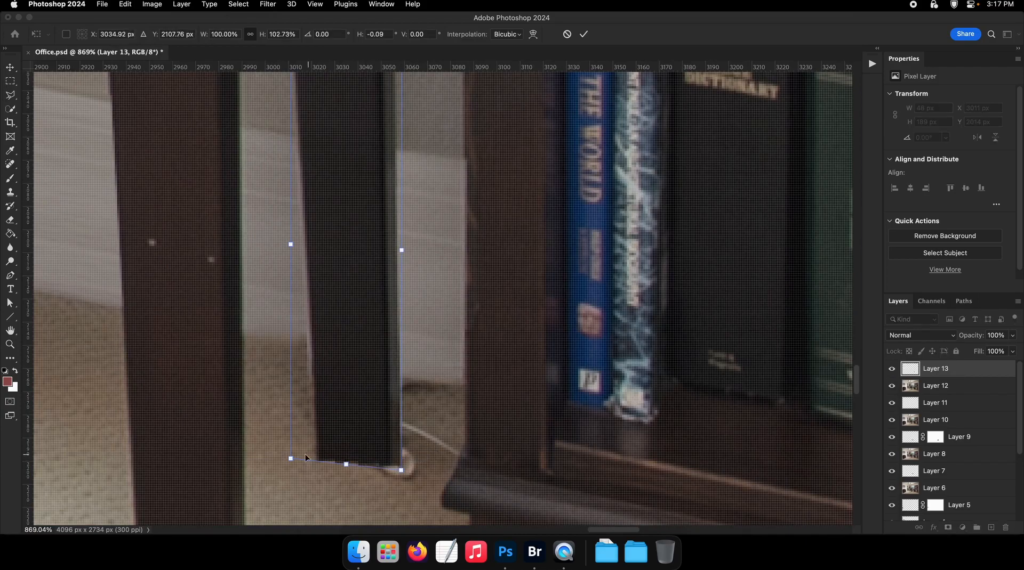
left_click_drag(291, 459, 290, 454)
key("Return")
left_click(890, 369)
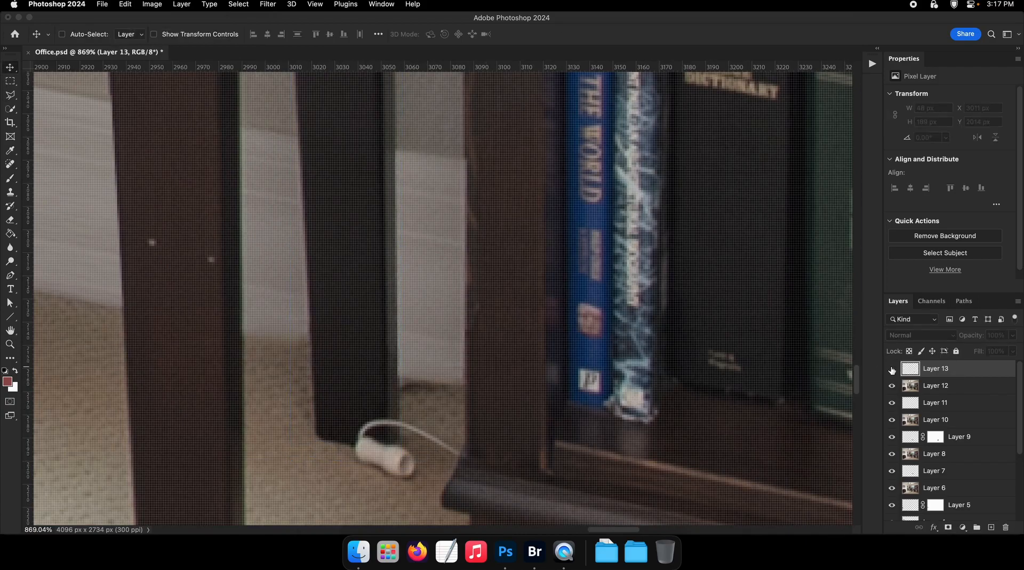
left_click(890, 370)
key("z")
left_click_drag(351, 299, 369, 323)
key("super+s")
Spot-heal the remaining white cord and plug on the carpet beside the rear desk leg on Layer 12, and save
left_click(924, 387)
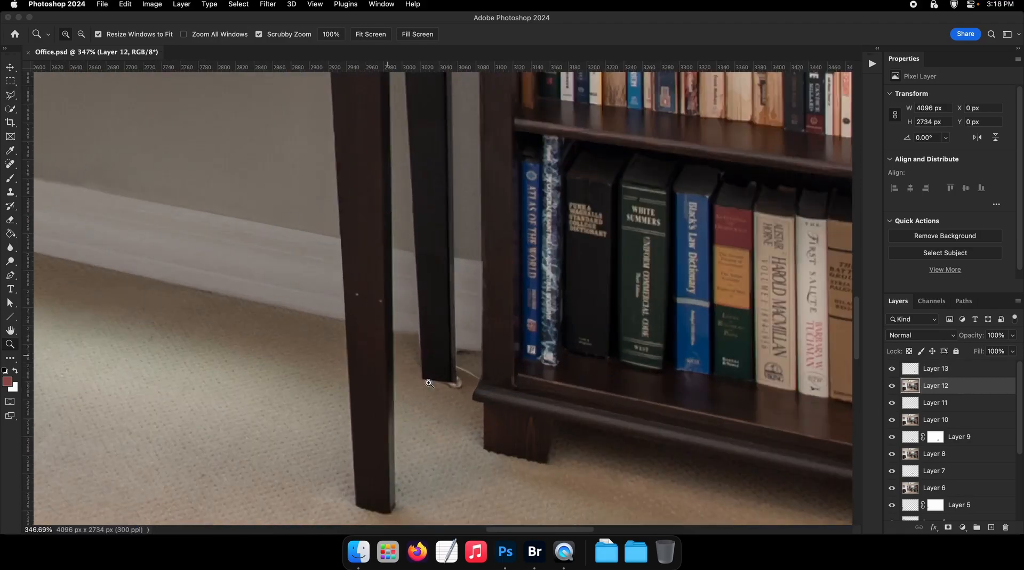
key("j")
scroll(453, 380, "up", 4)
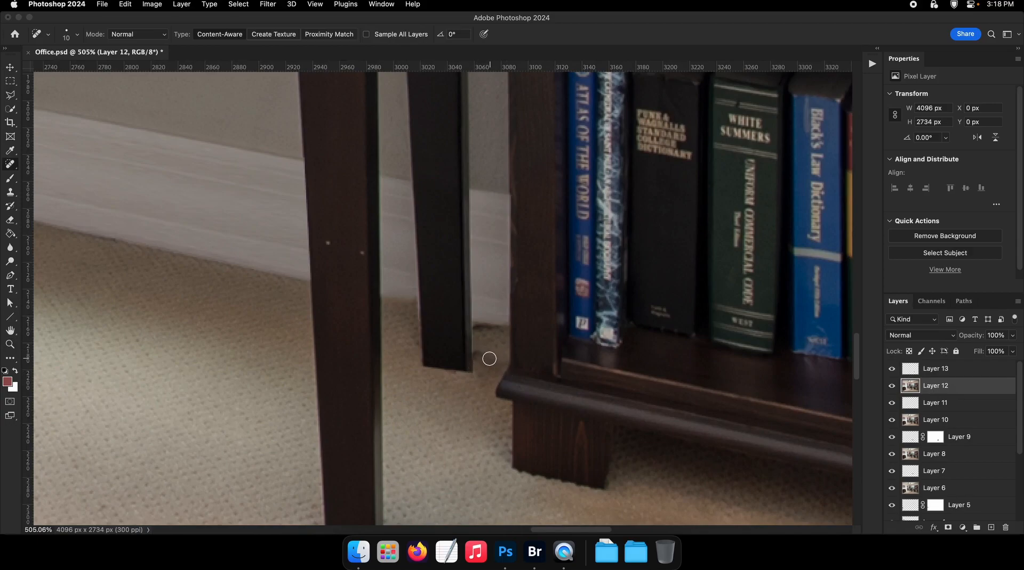
left_click_drag(490, 358, 480, 359)
left_click(469, 357)
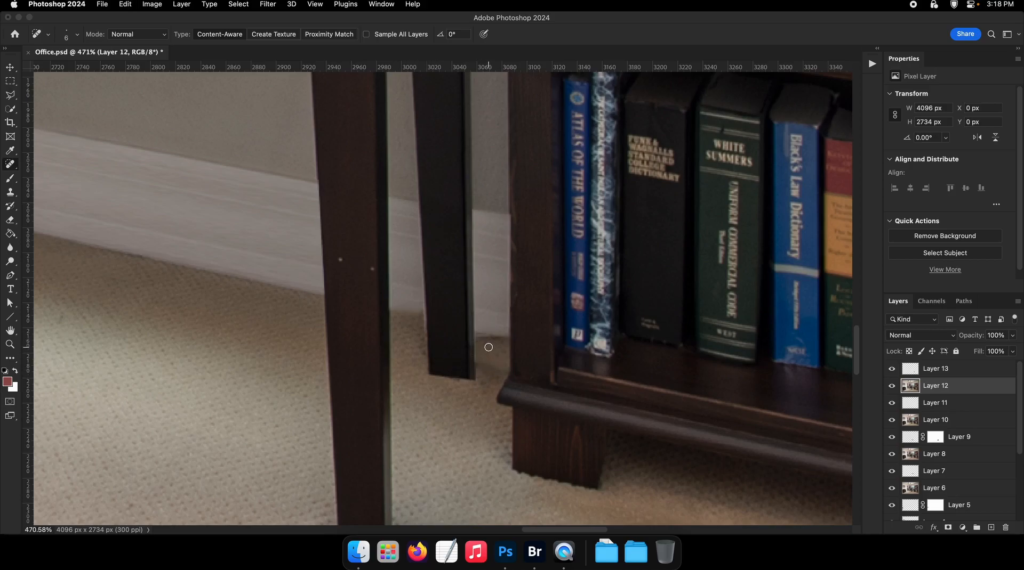
key("super+s")
Check the whole room, and stamp all visible layers into a new layer above Layer 13
mouse_move(506, 363)
left_mouse_down()
mouse_move(485, 362)
mouse_move(553, 360)
mouse_move(452, 364)
left_mouse_up()
key("XF86MonBrightnessUp")
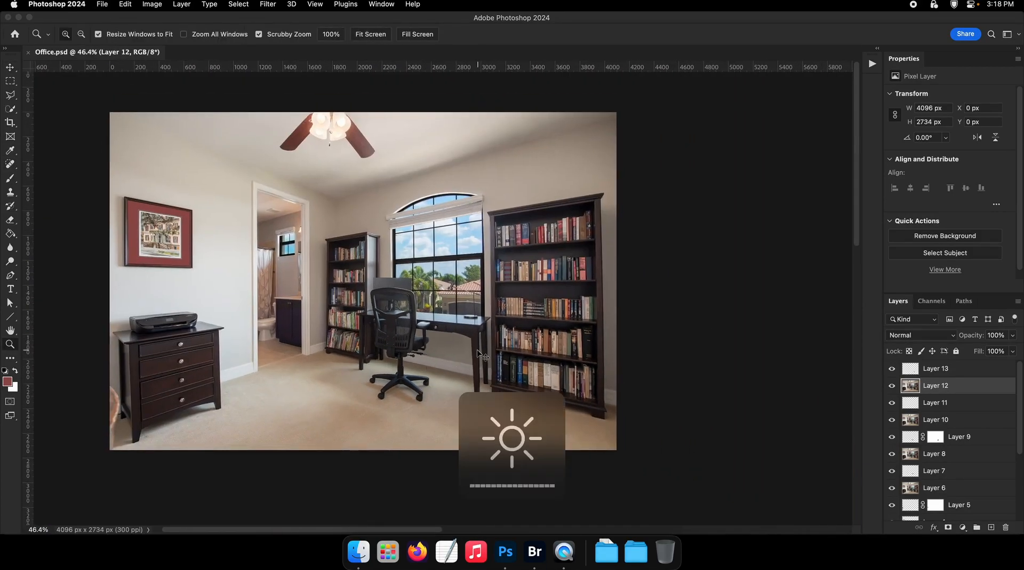
key("super+0")
key("super+minus")
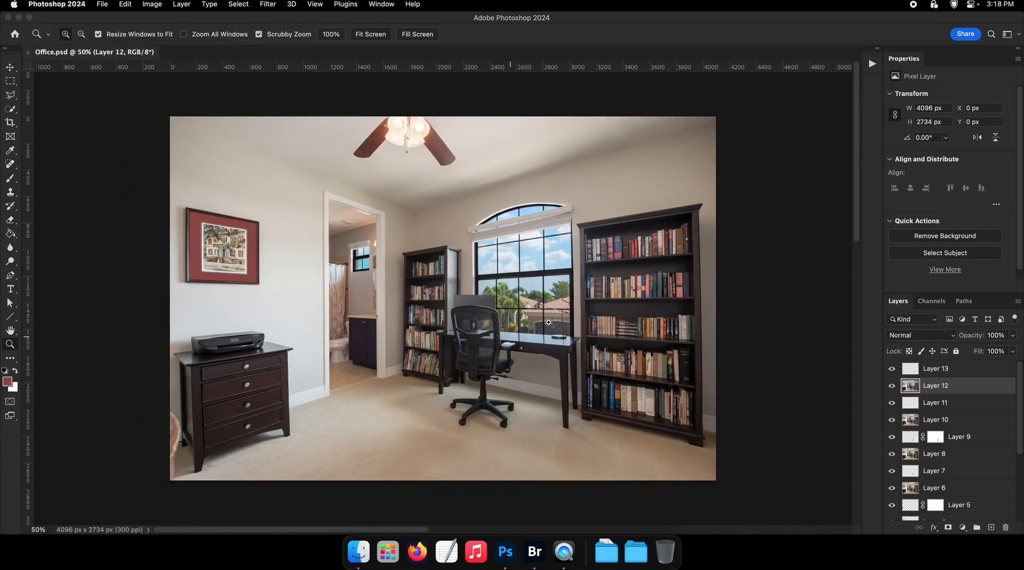
left_click(953, 371)
key("super+alt+shift+e")
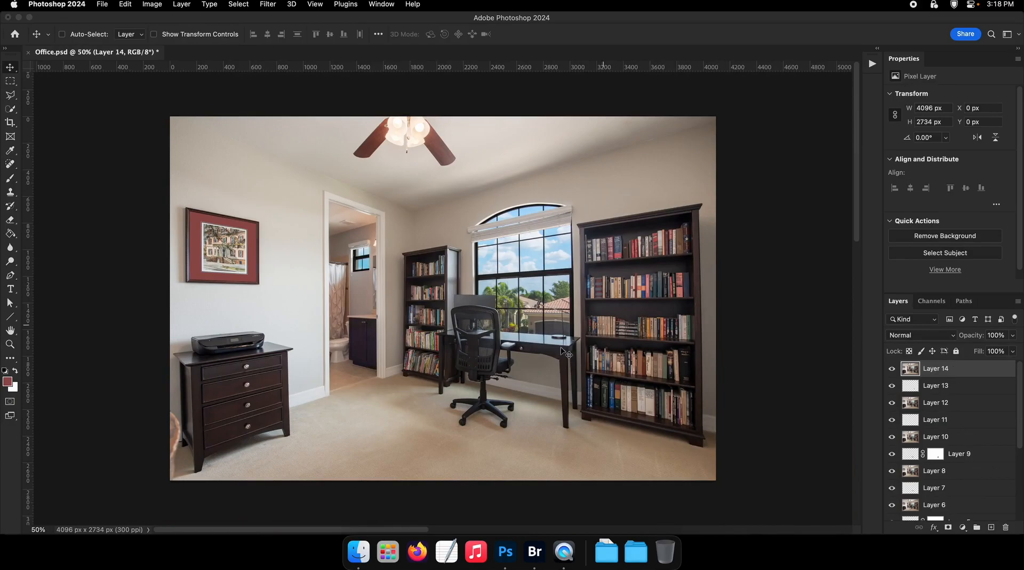
Spot-heal the dark cables seen through the office chair's mesh back on Layer 14, and save the file
left_click_drag(514, 357, 537, 361)
left_click_drag(449, 319, 480, 326)
mouse_move(381, 312)
left_mouse_down()
mouse_move(453, 320)
mouse_move(493, 352)
left_mouse_up()
left_click(11, 163)
left_click_drag(553, 410, 540, 412)
left_click_drag(553, 415, 534, 311)
left_click_drag(568, 392, 504, 379)
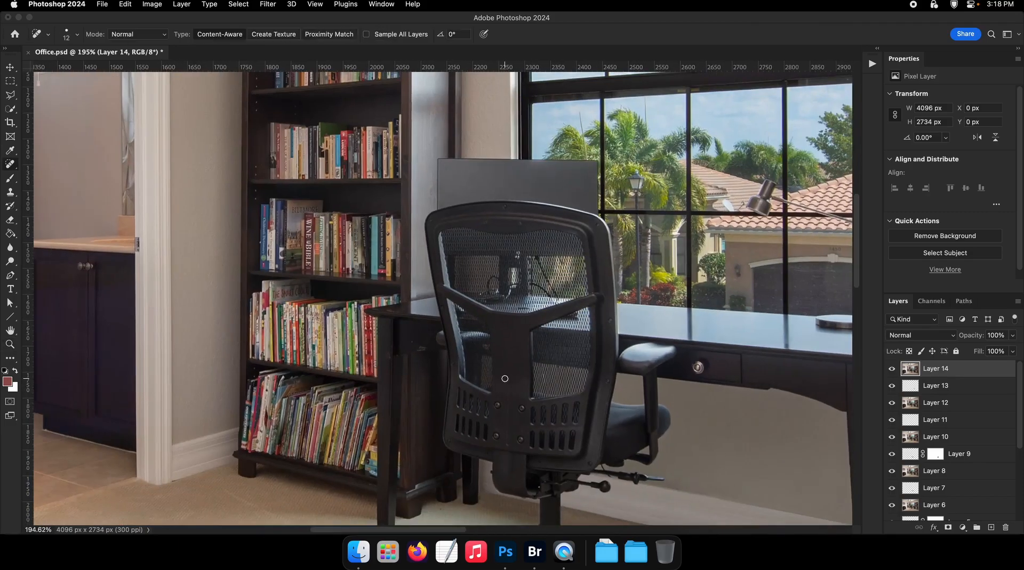
left_click_drag(551, 284, 609, 282)
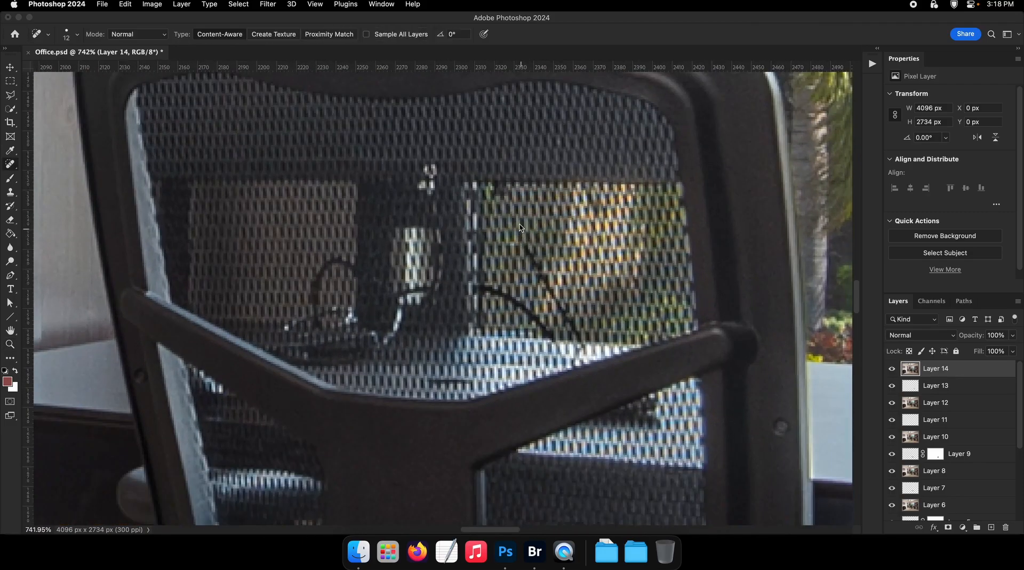
left_click_drag(526, 313, 476, 286)
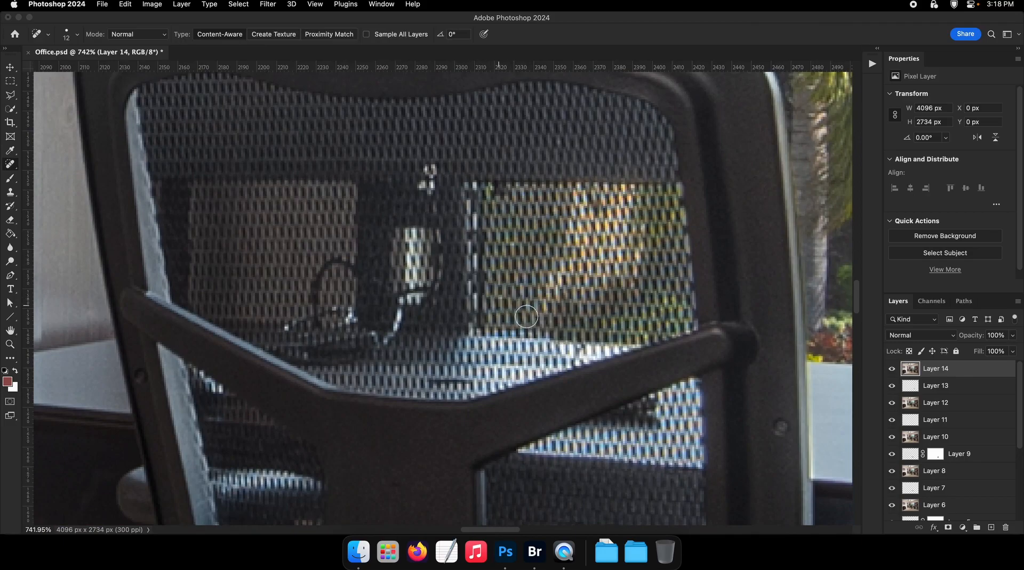
left_click_drag(559, 325, 493, 324)
mouse_move(601, 304)
left_mouse_down()
mouse_move(490, 334)
mouse_move(532, 341)
left_mouse_up()
mouse_move(336, 365)
left_mouse_down()
mouse_move(307, 352)
mouse_move(260, 378)
mouse_move(268, 424)
left_mouse_up()
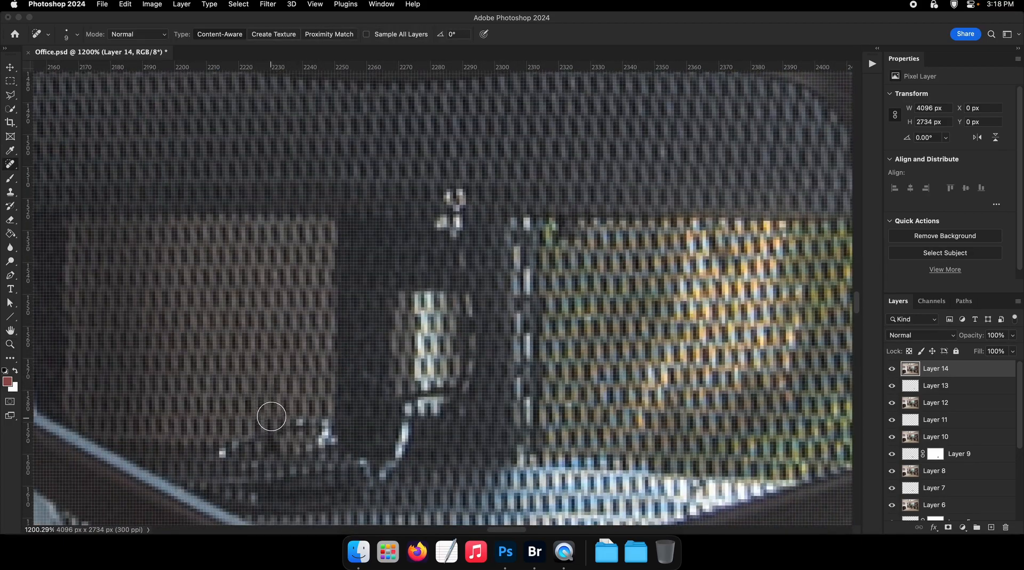
left_click_drag(303, 393, 266, 392)
key("super+s")
Place a vertical guide along the outer side of the tall bookcase at the window wall
mouse_move(426, 330)
left_mouse_down()
mouse_move(379, 329)
mouse_move(401, 321)
mouse_move(382, 321)
left_mouse_up()
left_click_drag(457, 269, 441, 322)
mouse_move(450, 320)
left_mouse_down()
mouse_move(438, 320)
mouse_move(484, 326)
left_mouse_up()
key("F2")
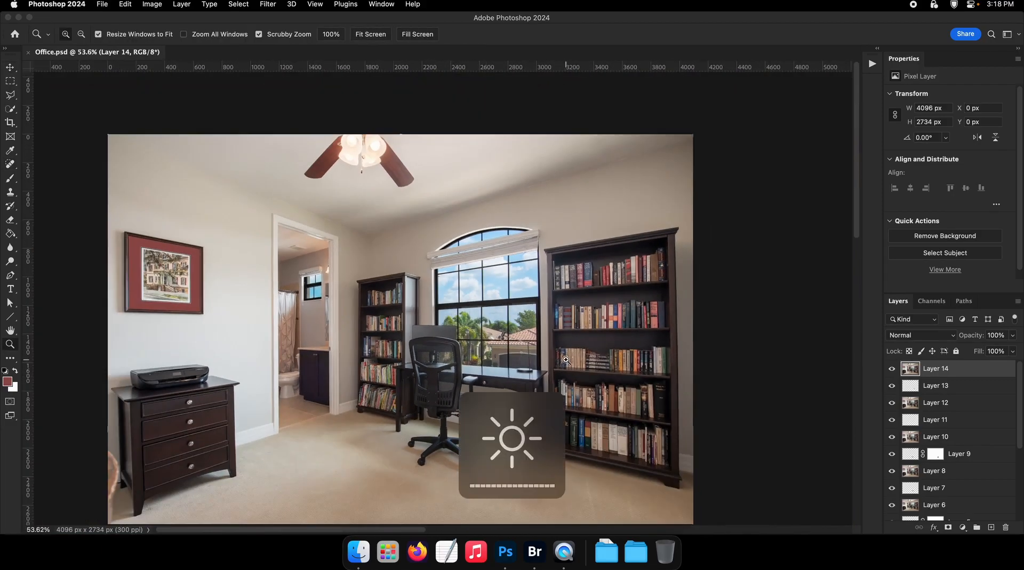
left_click_drag(532, 350, 597, 367)
left_click_drag(513, 414, 539, 299)
key("v")
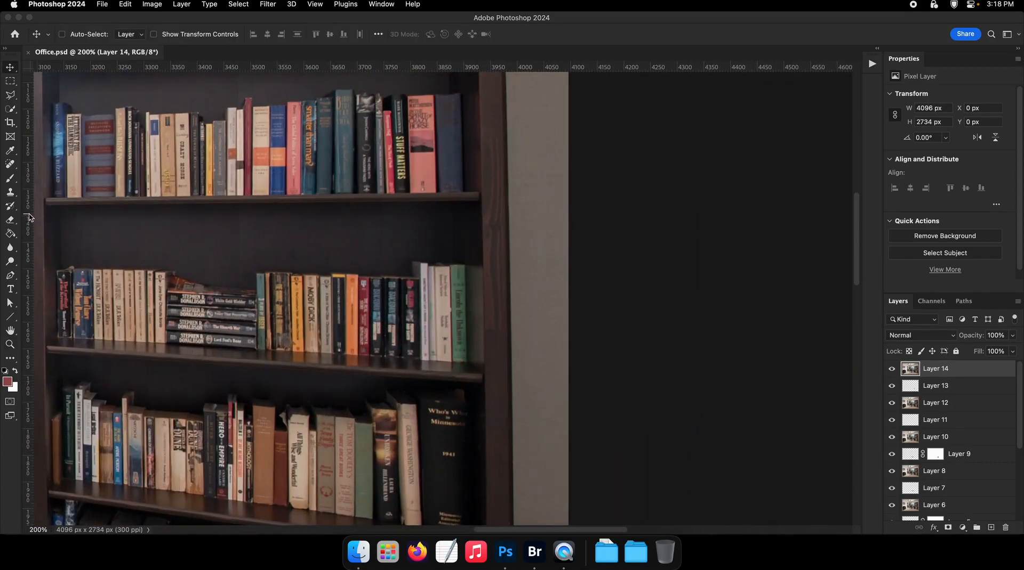
left_click_drag(30, 216, 491, 273)
left_click_drag(324, 219, 314, 369)
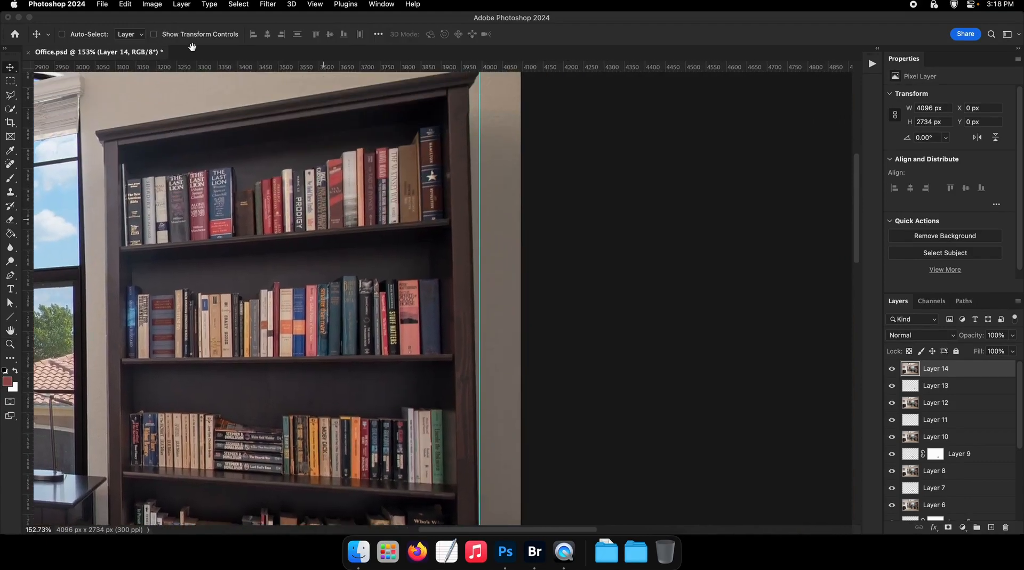
Warp the upper corner of Layer 14 outward so the tall bookcase's outer side aligns with the guide, undoing the first attempt
left_click(125, 4)
mouse_move(140, 249)
left_click(288, 319)
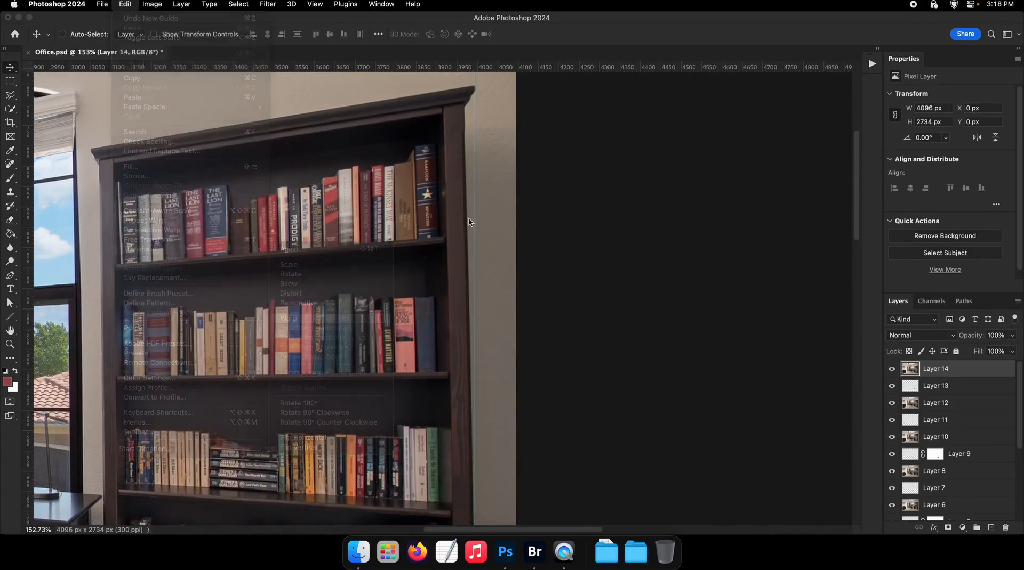
scroll(469, 223, "up", 10)
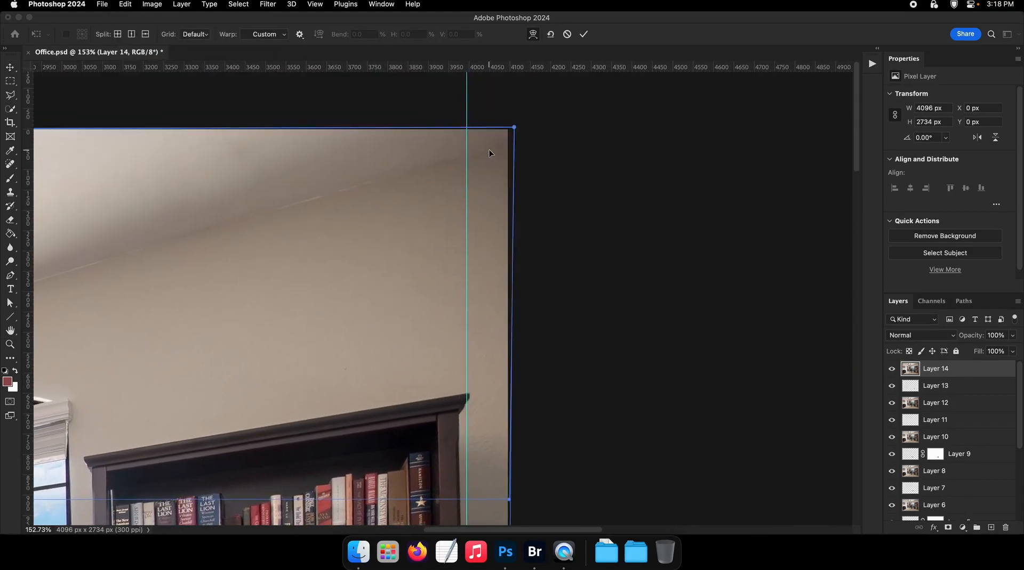
left_click_drag(489, 151, 502, 149)
key("super+z")
mouse_move(441, 156)
left_mouse_down()
mouse_move(457, 153)
mouse_move(446, 147)
left_mouse_up()
key("Return")
key("super+minus")
key("super+minus")
key("super+minus")
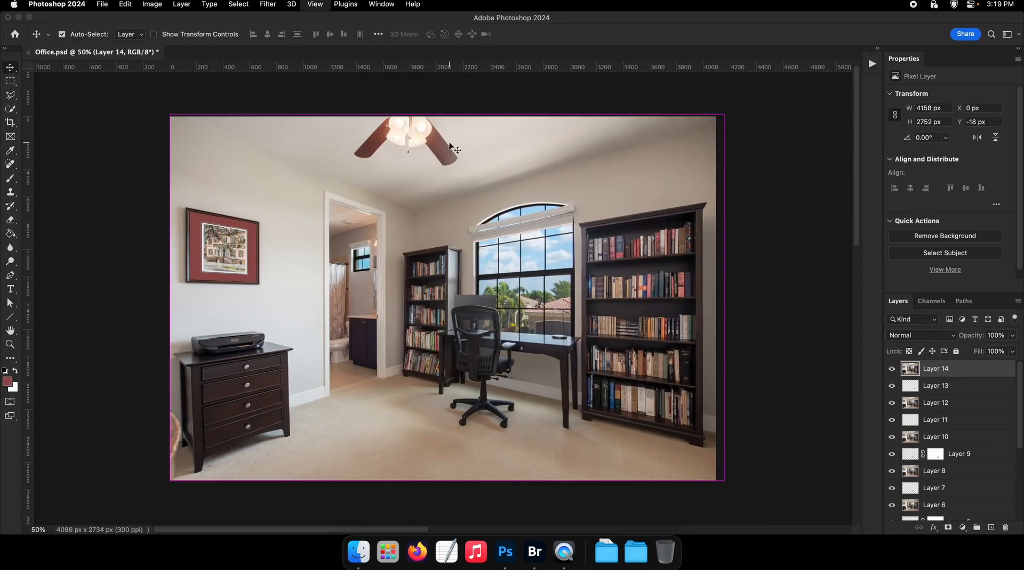
Warp the lower corner of Layer 14 beside the dresser slightly outward to straighten the dresser's outer leg
left_click(524, 332, "super")
left_click_drag(524, 333, 455, 275)
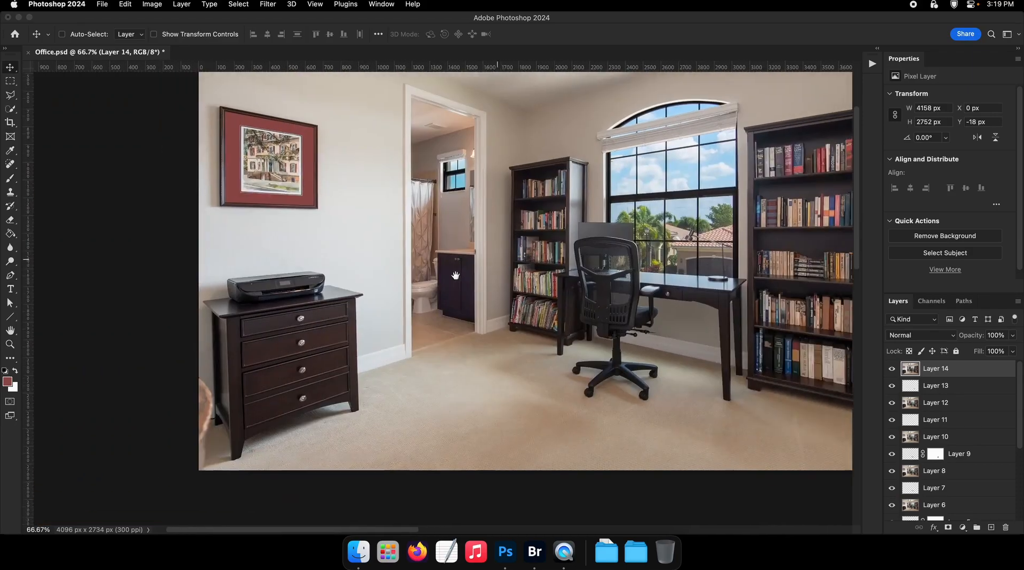
left_click(233, 315, "super")
left_click_drag(234, 316, 282, 270)
left_click(125, 4)
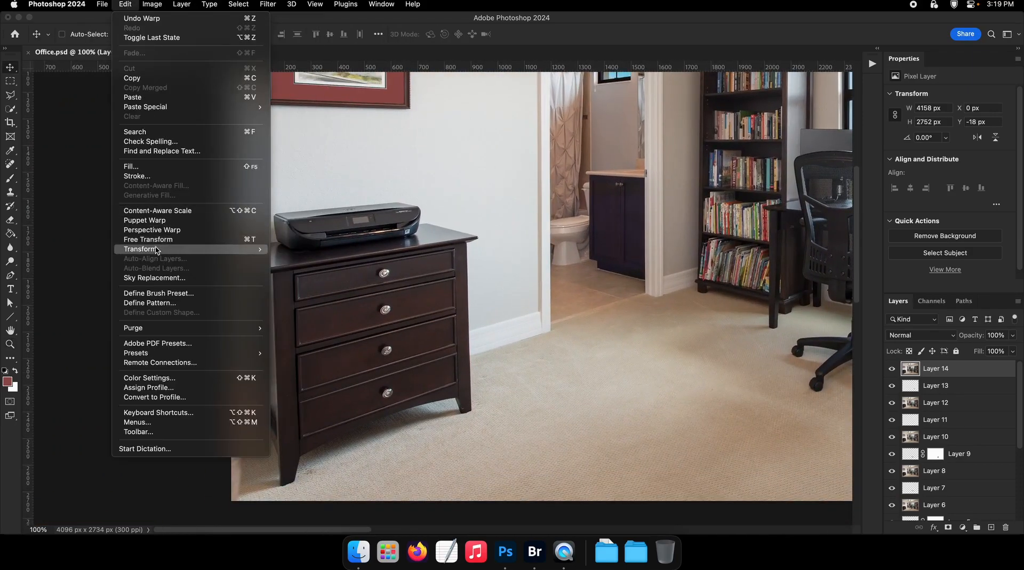
mouse_move(156, 250)
left_click(285, 319)
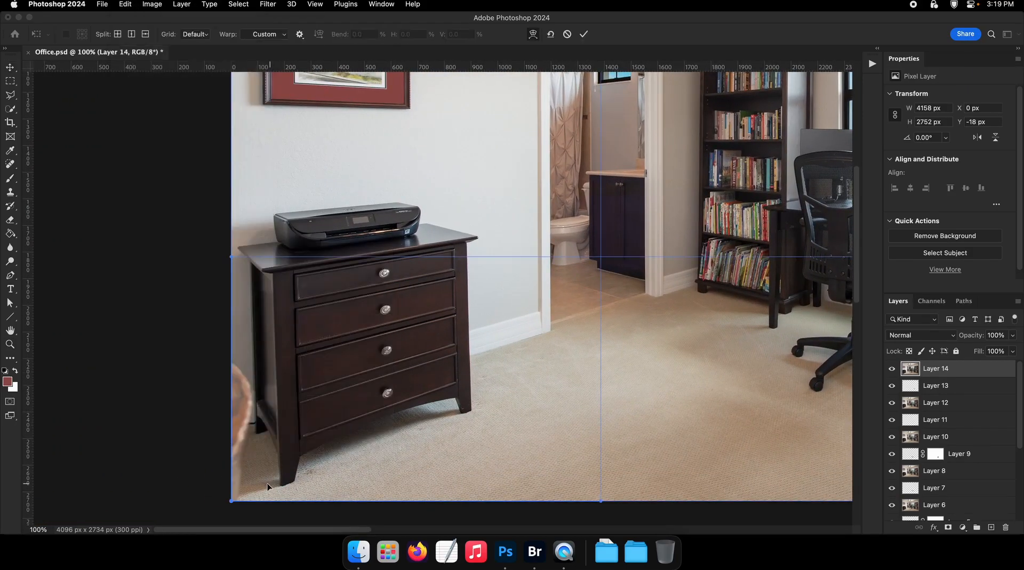
left_click_drag(268, 484, 260, 485)
key("Return")
Check the whole room's verticals after the dresser warp, and hide the guides
left_click_drag(425, 354, 314, 411)
left_click(315, 412, "alt")
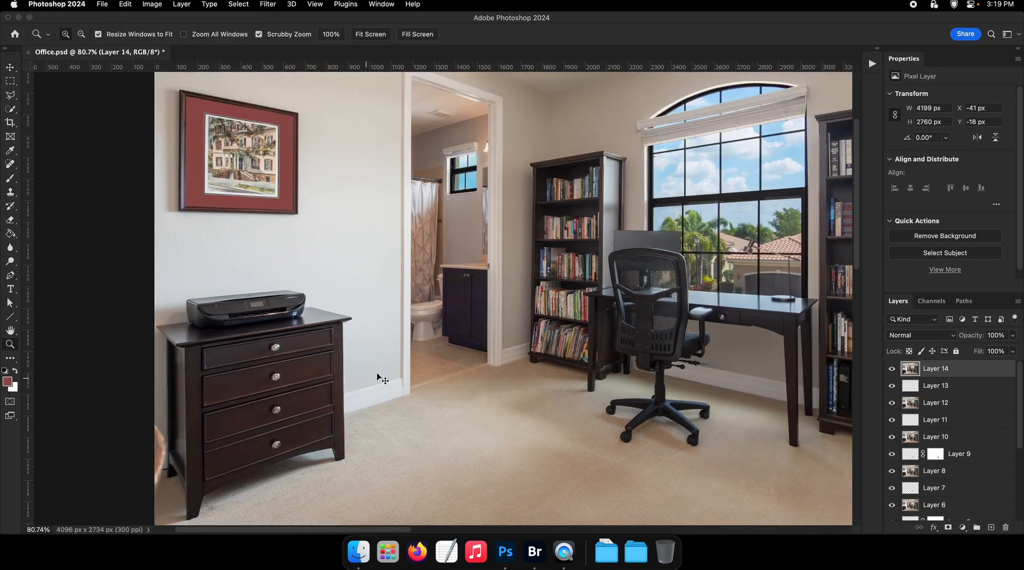
key("super+minus")
key("super+minus")
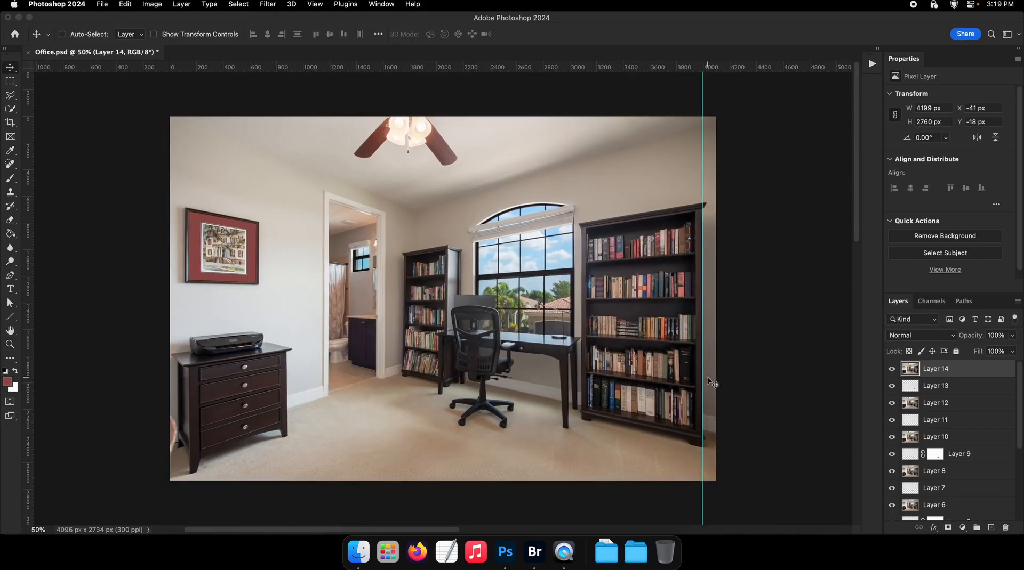
key("super+semicolon")
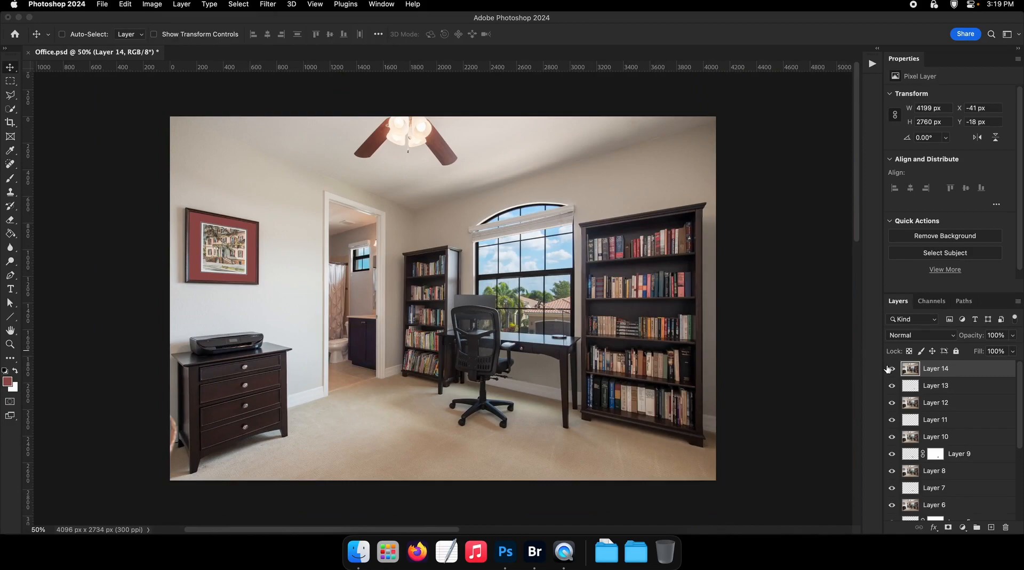
Convert the image to Lab Color mode without flattening its layers
left_click(240, 3)
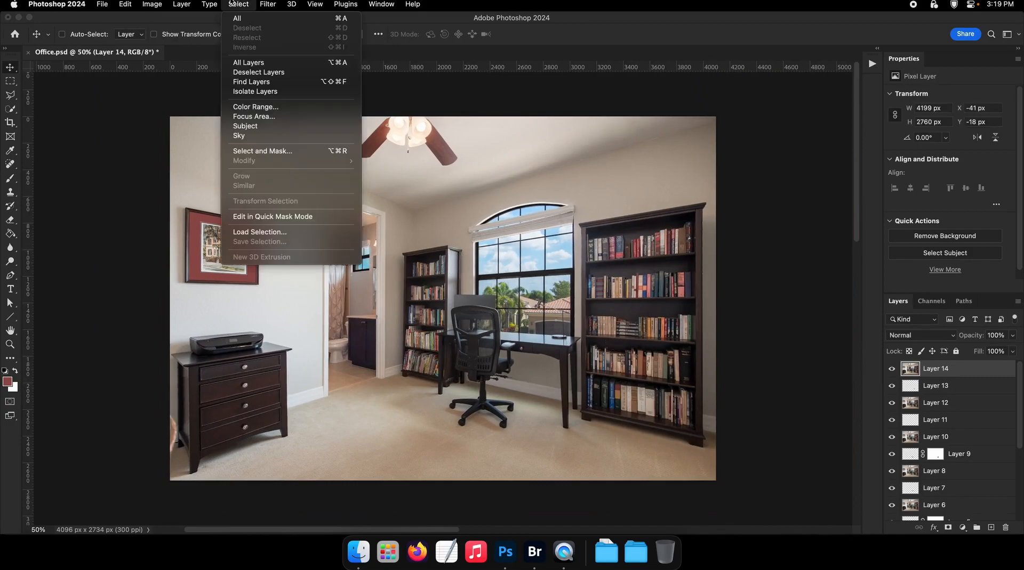
mouse_move(191, 3)
mouse_move(152, 4)
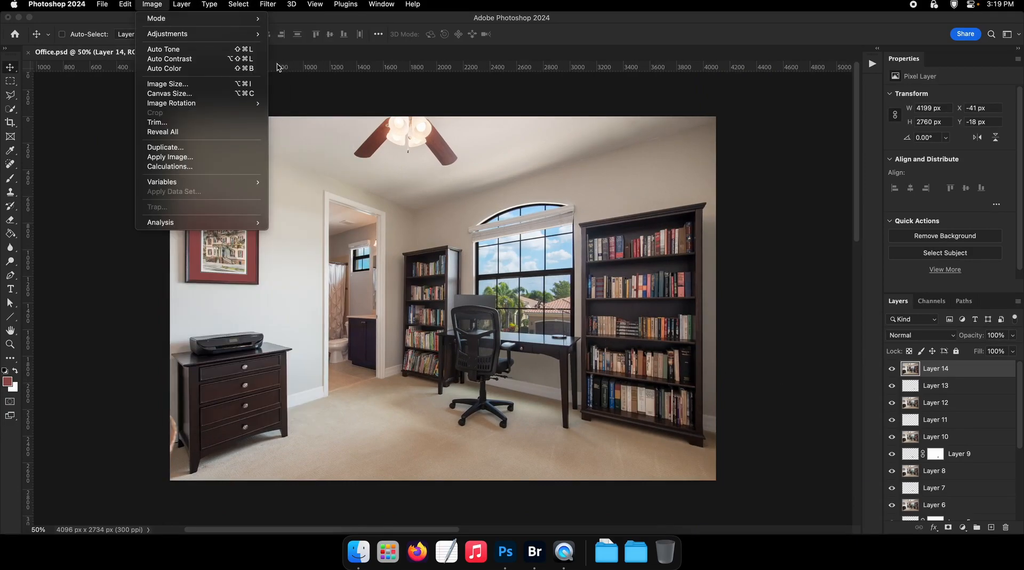
left_click(293, 76)
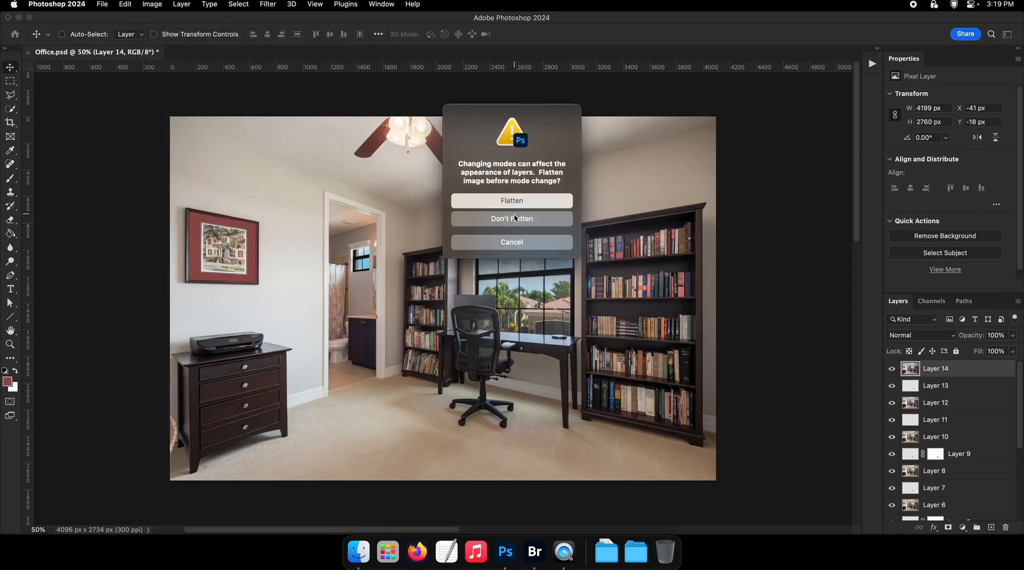
left_click(515, 218)
Run the lab_sharpening action from the Lab Sharpen set, and save the file
left_click(871, 64)
left_click(793, 300)
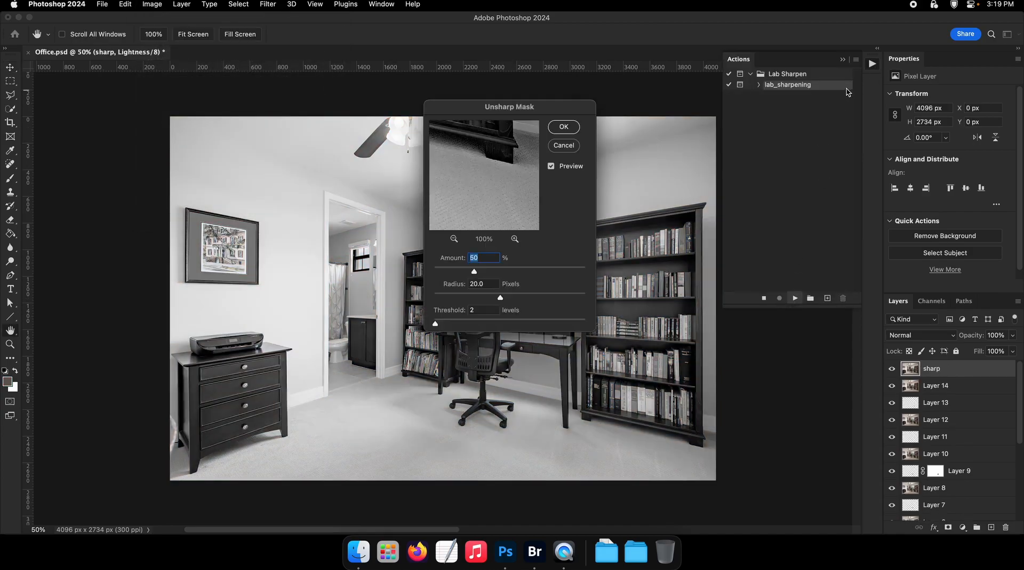
key("super+s")
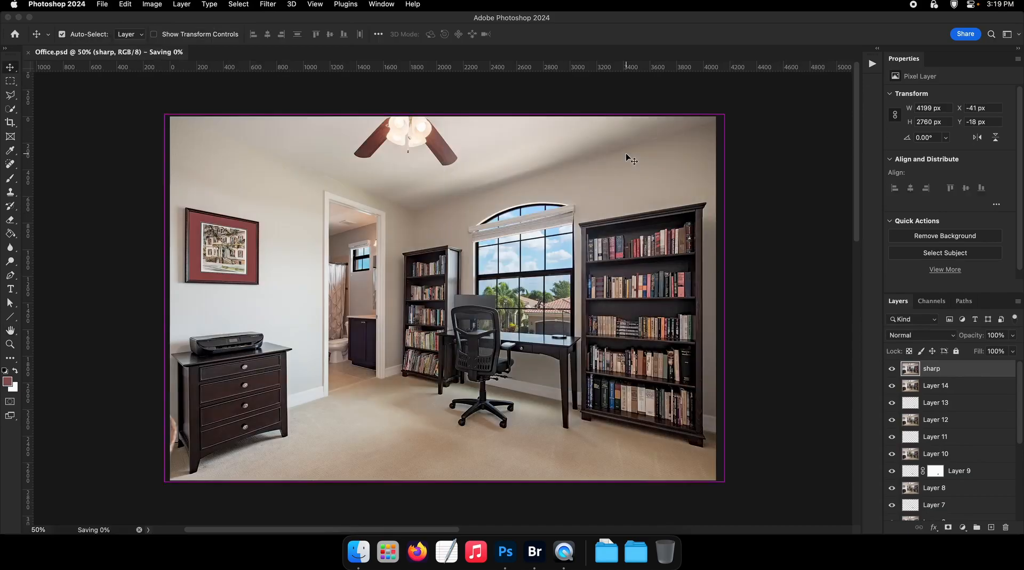
Spot-heal the dark mark at the wall's base between the dresser's rear leg and the brown object on the sharp layer
key("super+0")
key("super+minus")
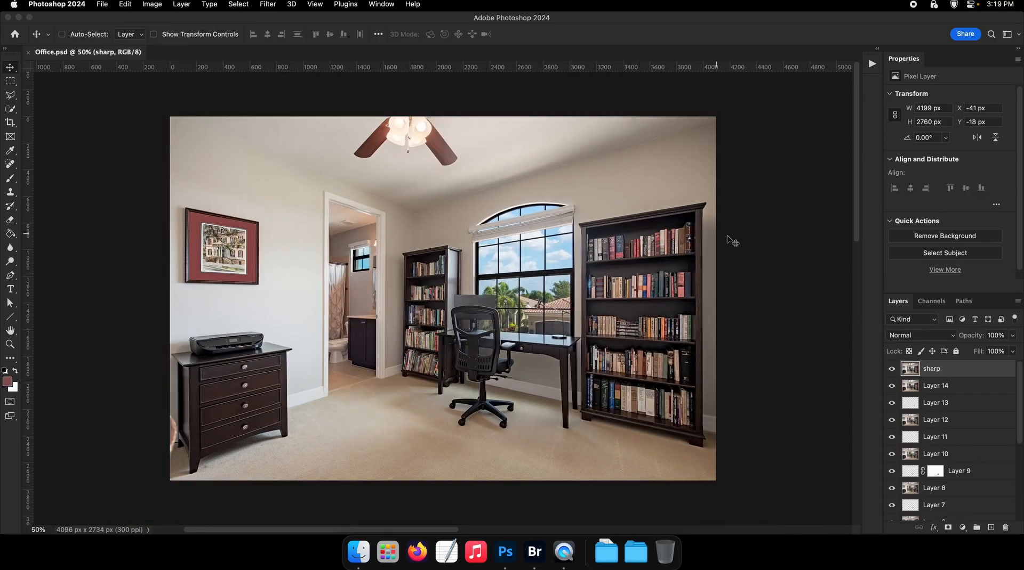
left_click_drag(246, 408, 285, 408)
left_click_drag(133, 453, 340, 383)
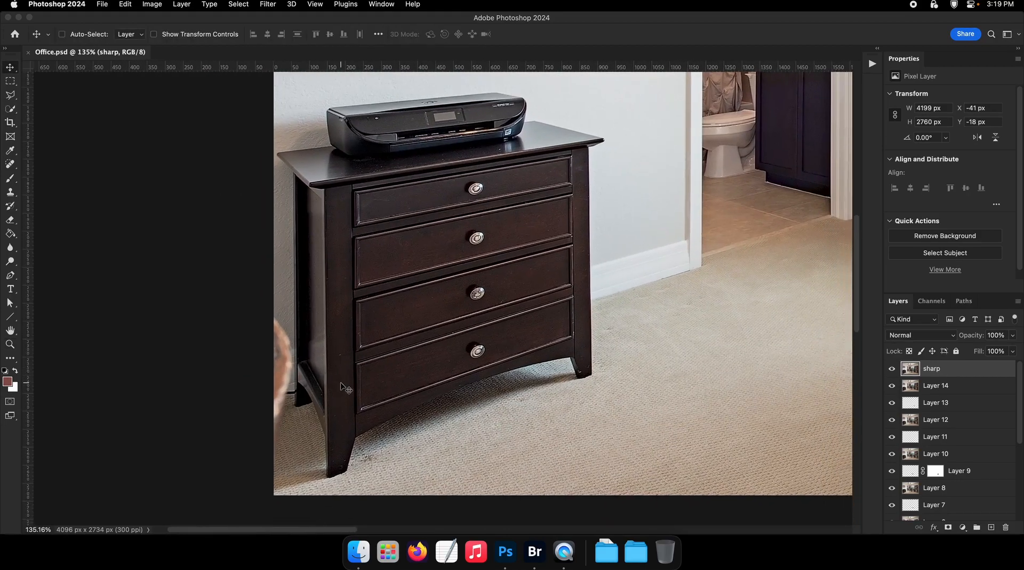
left_click_drag(272, 337, 299, 339)
left_click(10, 165)
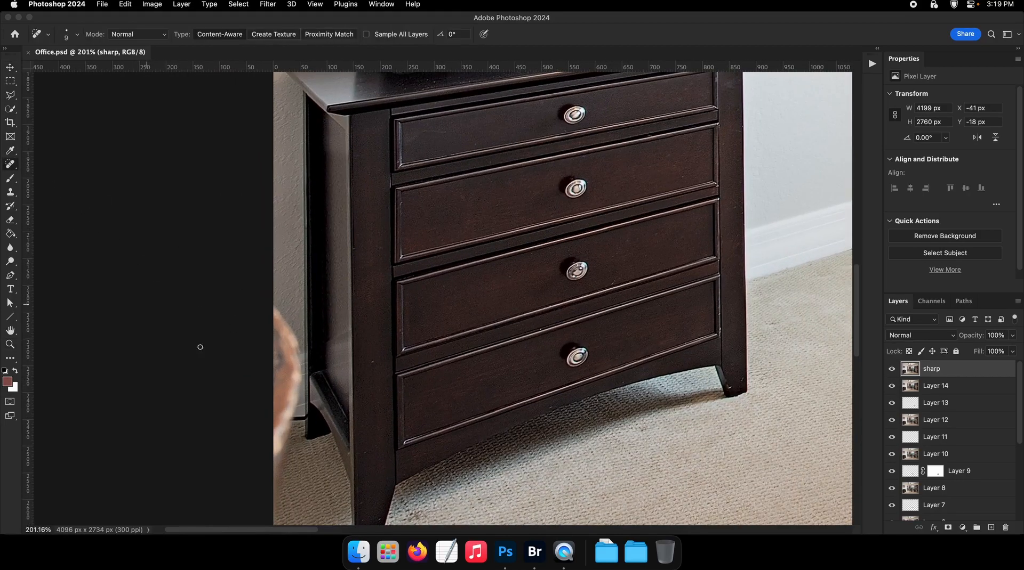
mouse_move(295, 416)
left_mouse_down()
mouse_move(347, 426)
mouse_move(288, 350)
left_mouse_up()
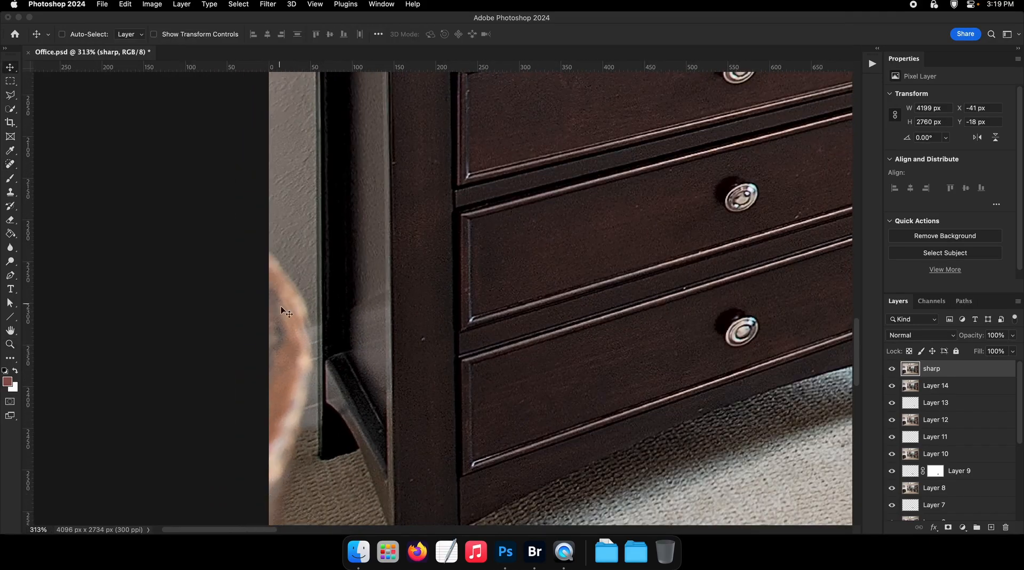
Check the healed area and the whole sharpened room, and save the file
left_click_drag(342, 380, 286, 380)
left_click_drag(351, 378, 174, 409)
left_click_drag(347, 392, 325, 392)
left_click_drag(454, 360, 352, 393)
key("super+minus")
key("super+minus")
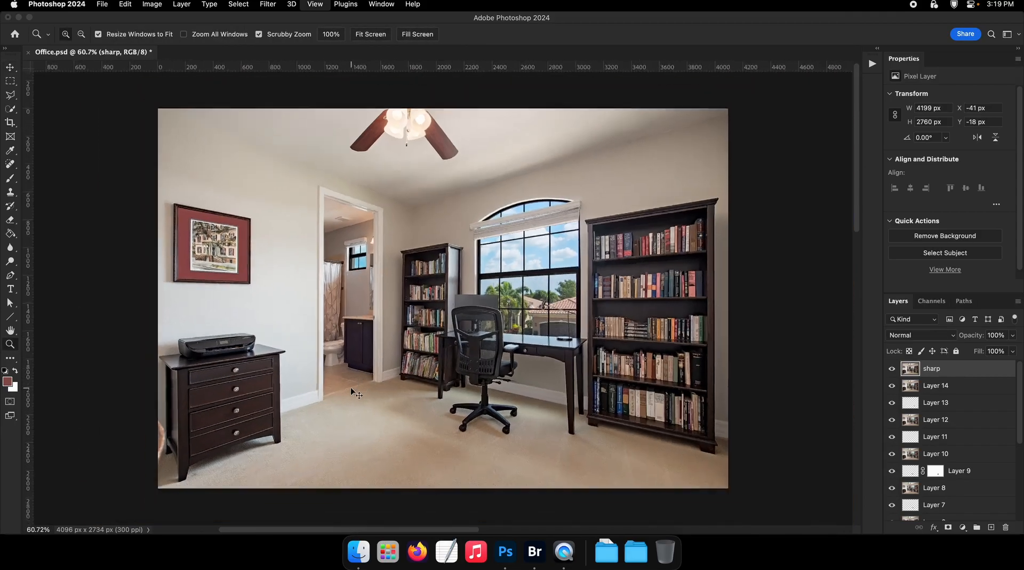
key("super+s")
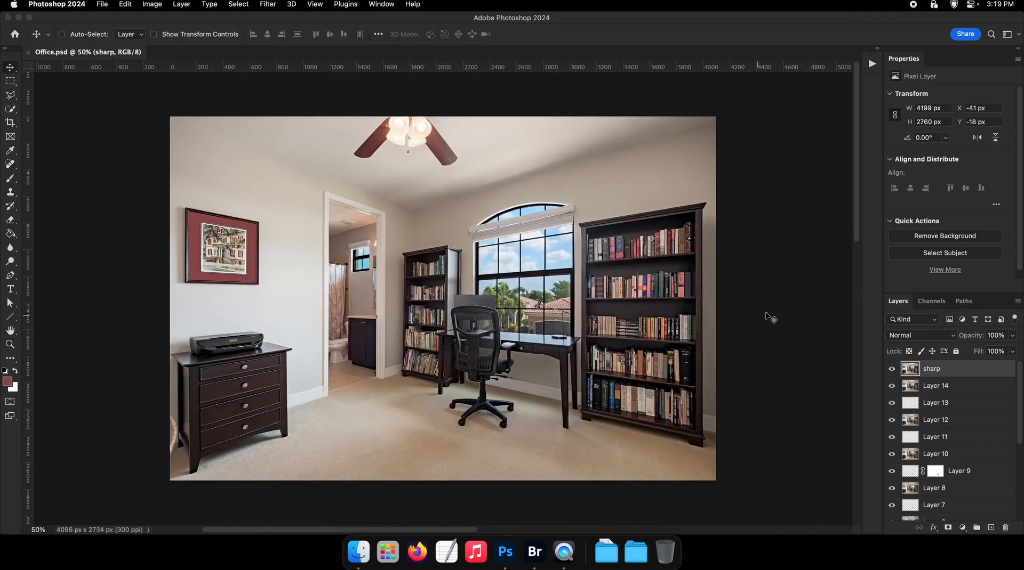